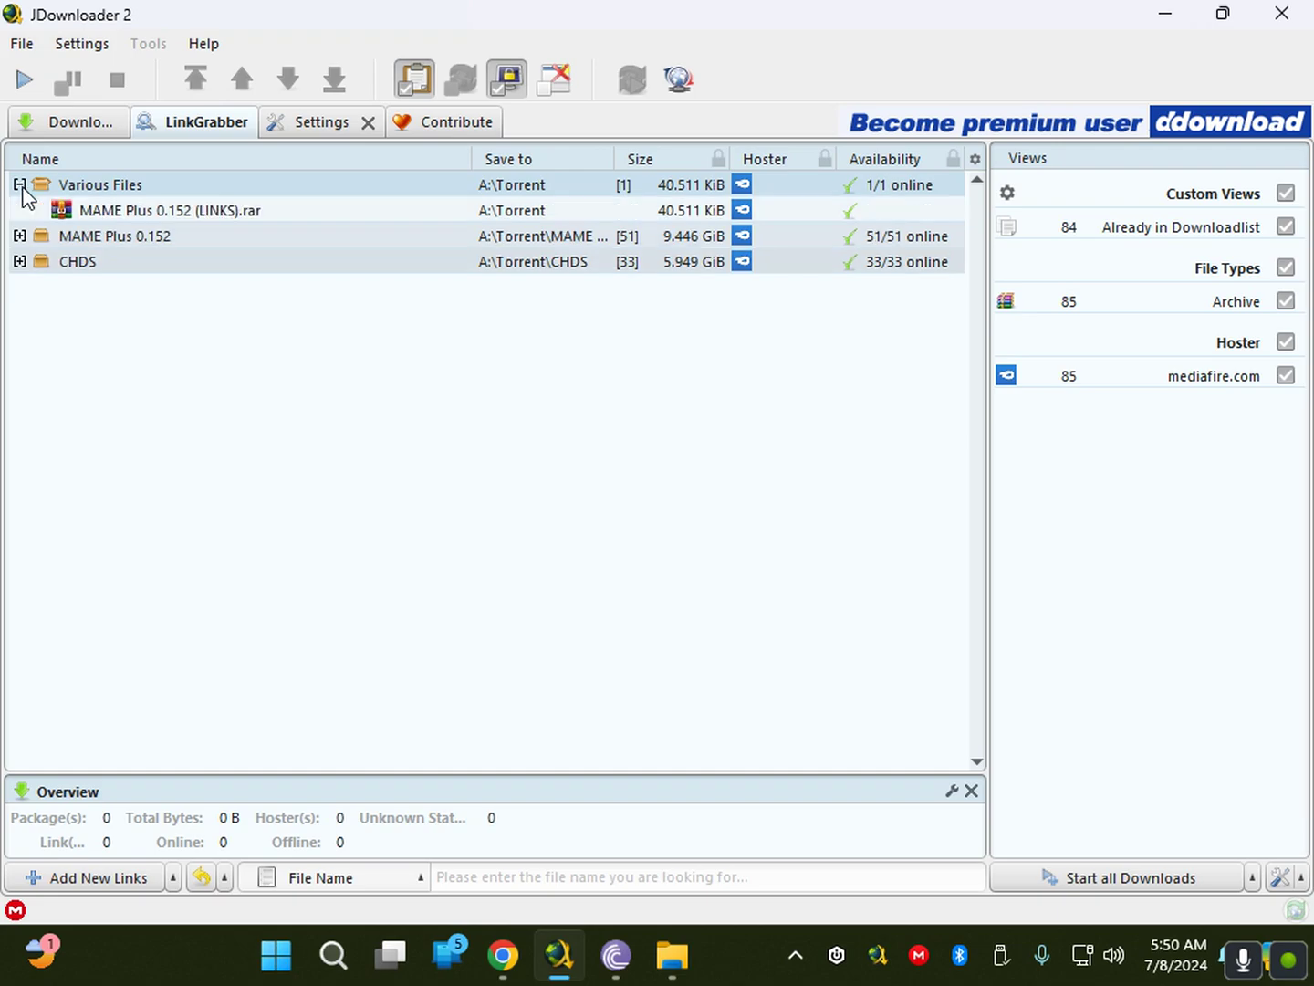
# Switch to File Explorer and extract ShaMakitoh MAME - CHD.part01 from the CHDS folder into its own "ShaMakitoh MAME - CHD" subfolder with WinRAR.
pyautogui.click(20, 185)
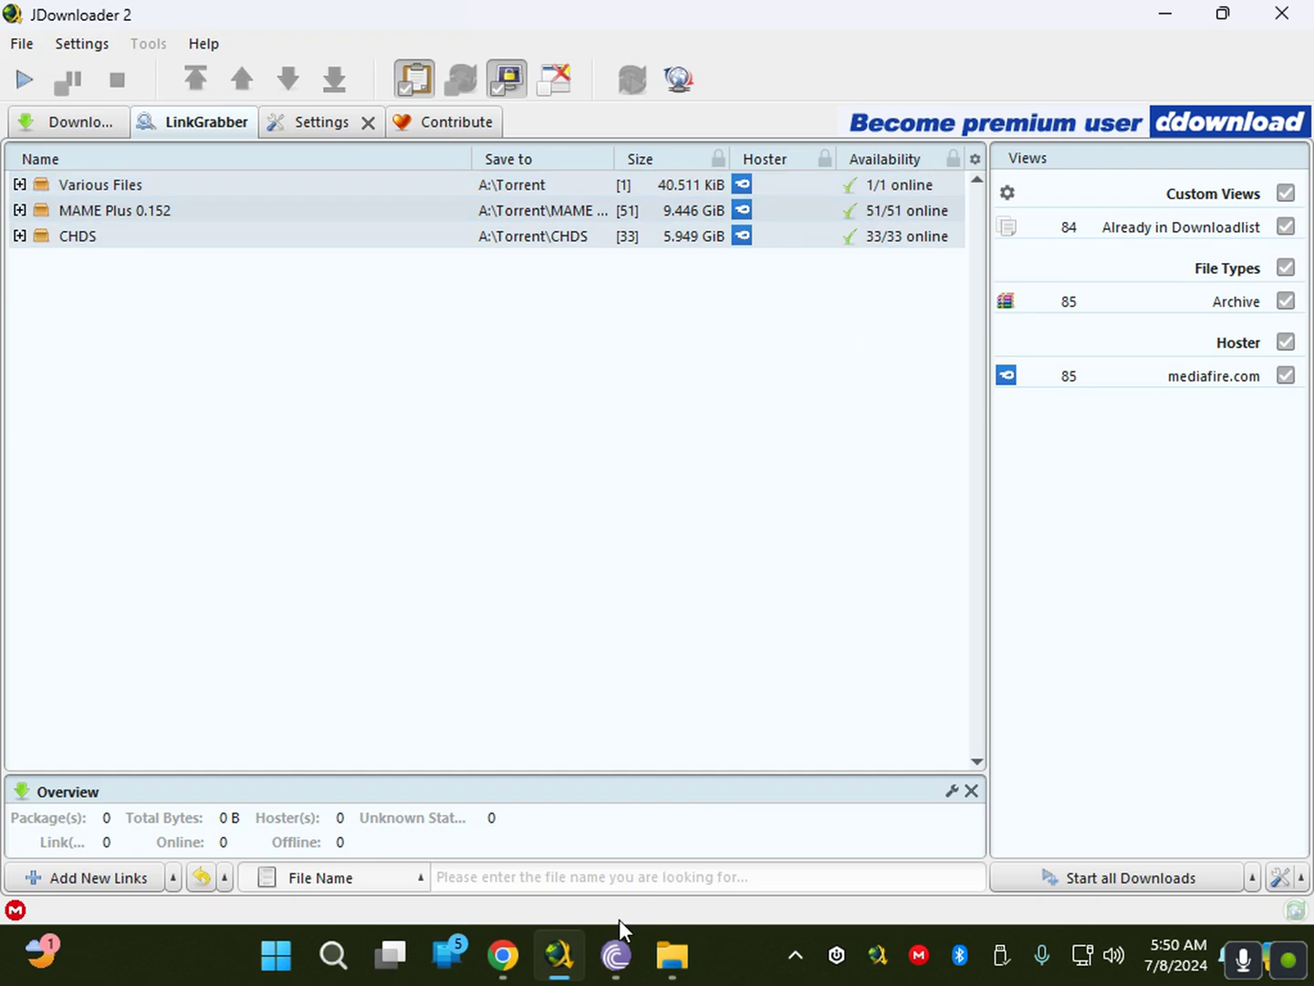
pyautogui.click(672, 955)
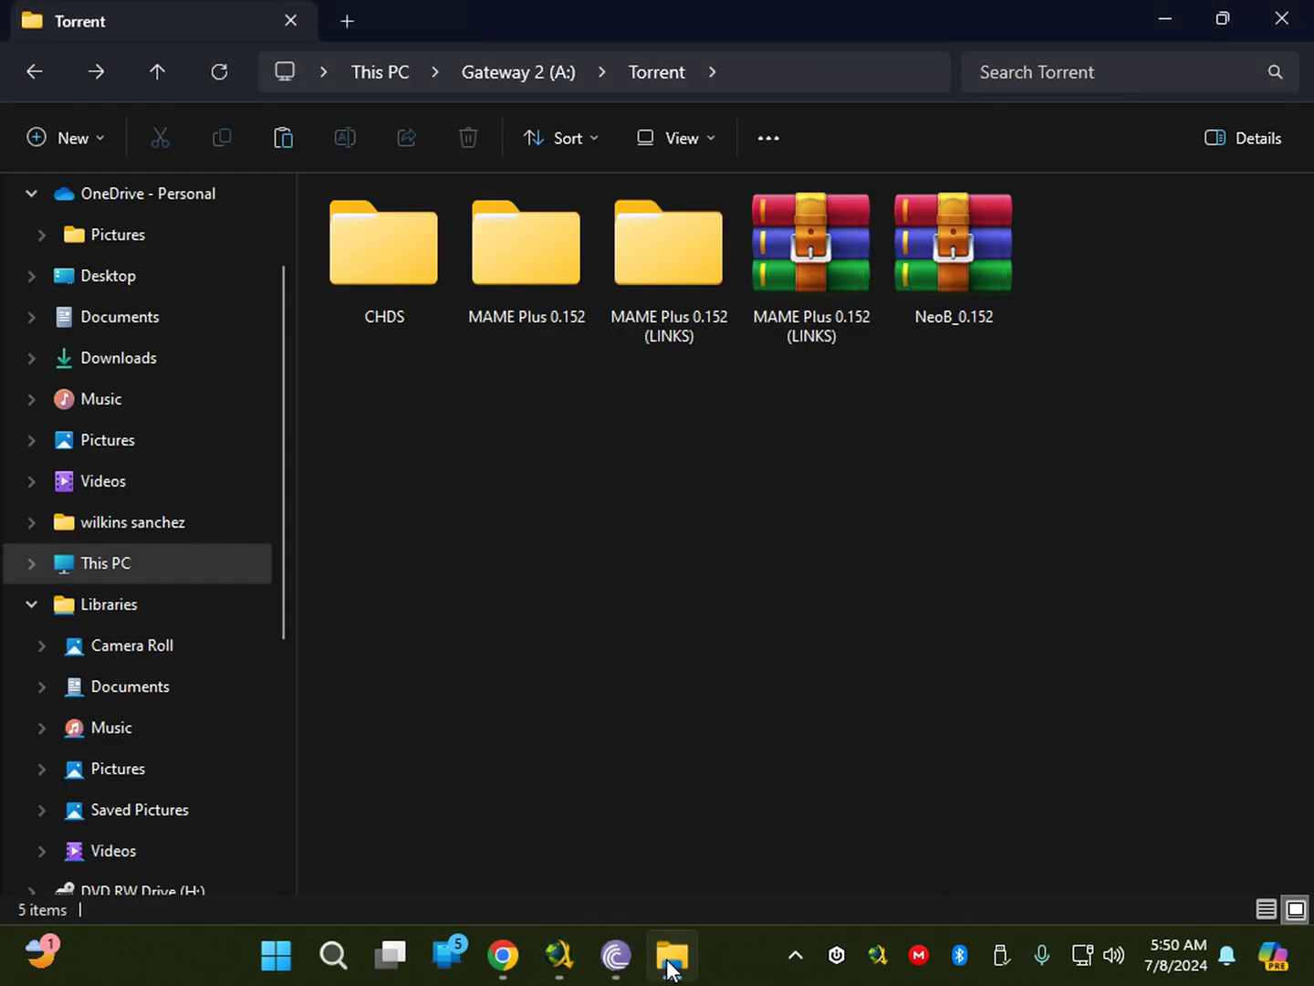
pyautogui.doubleClick(406, 262)
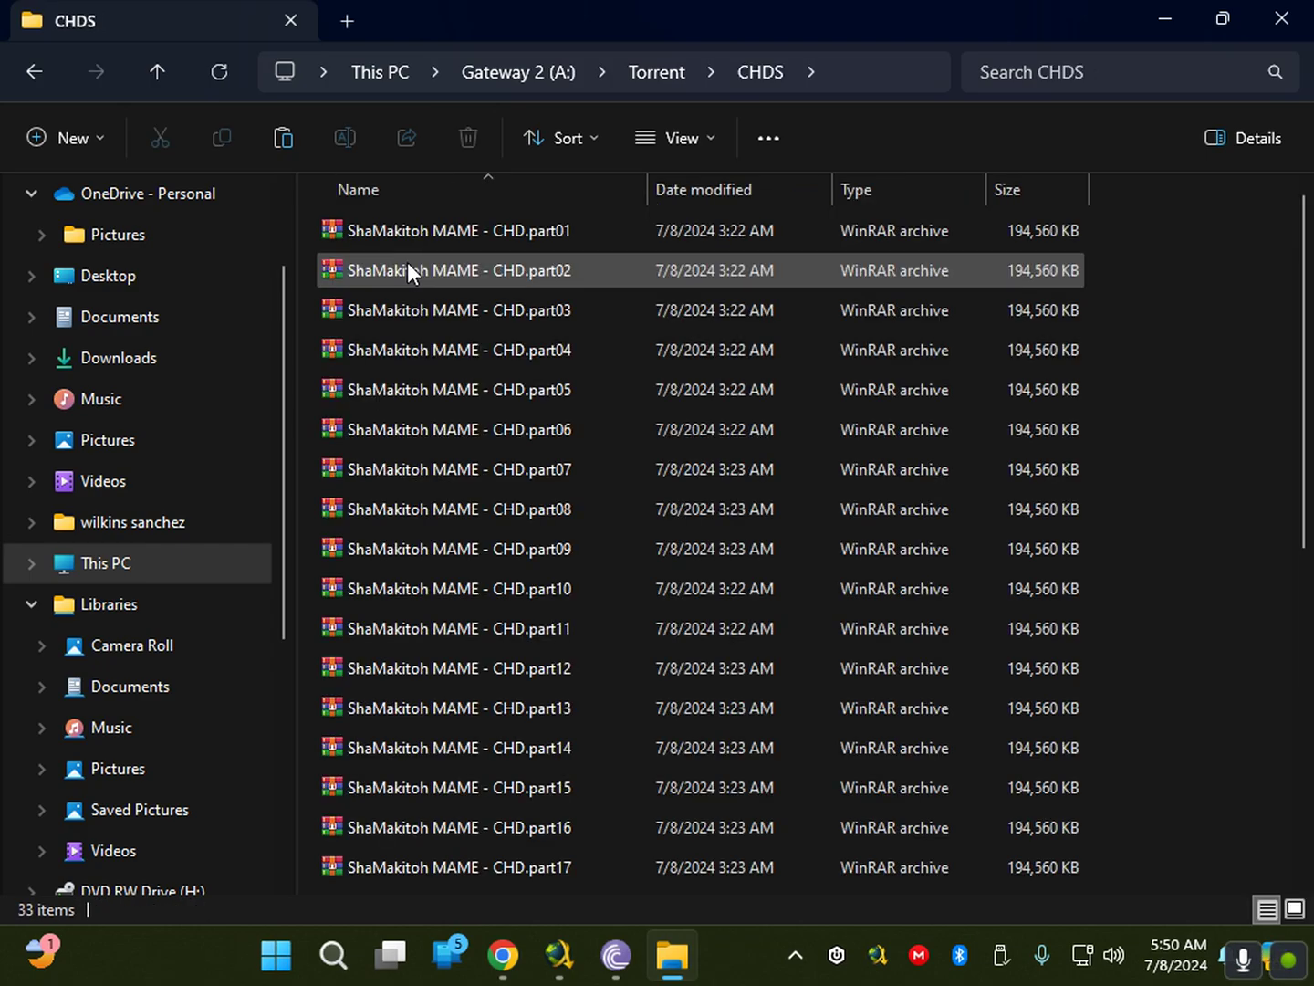
pyautogui.rightClick(446, 228)
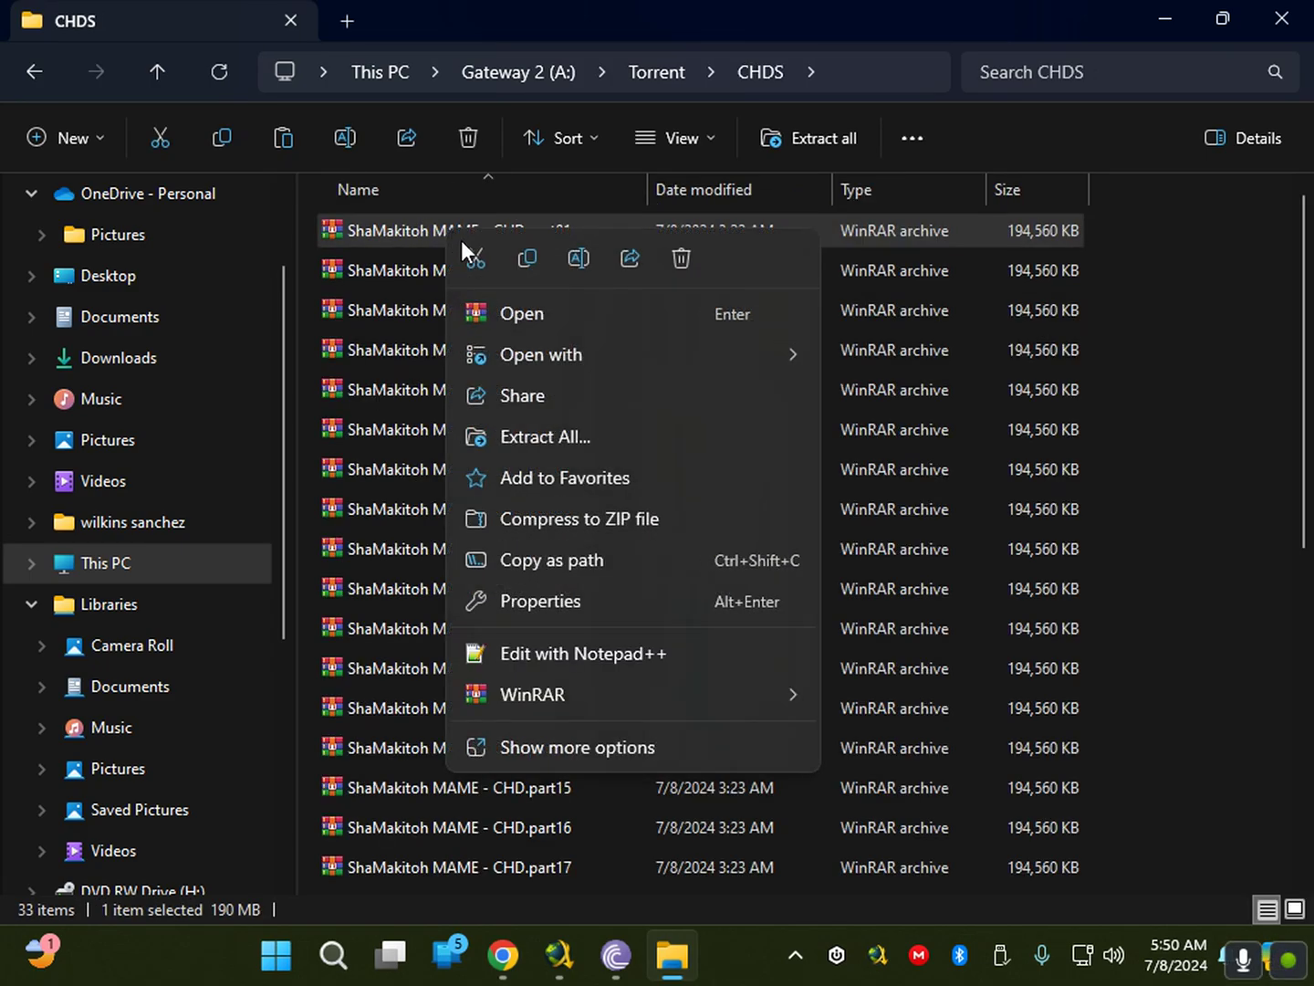
pyautogui.moveTo(645, 705)
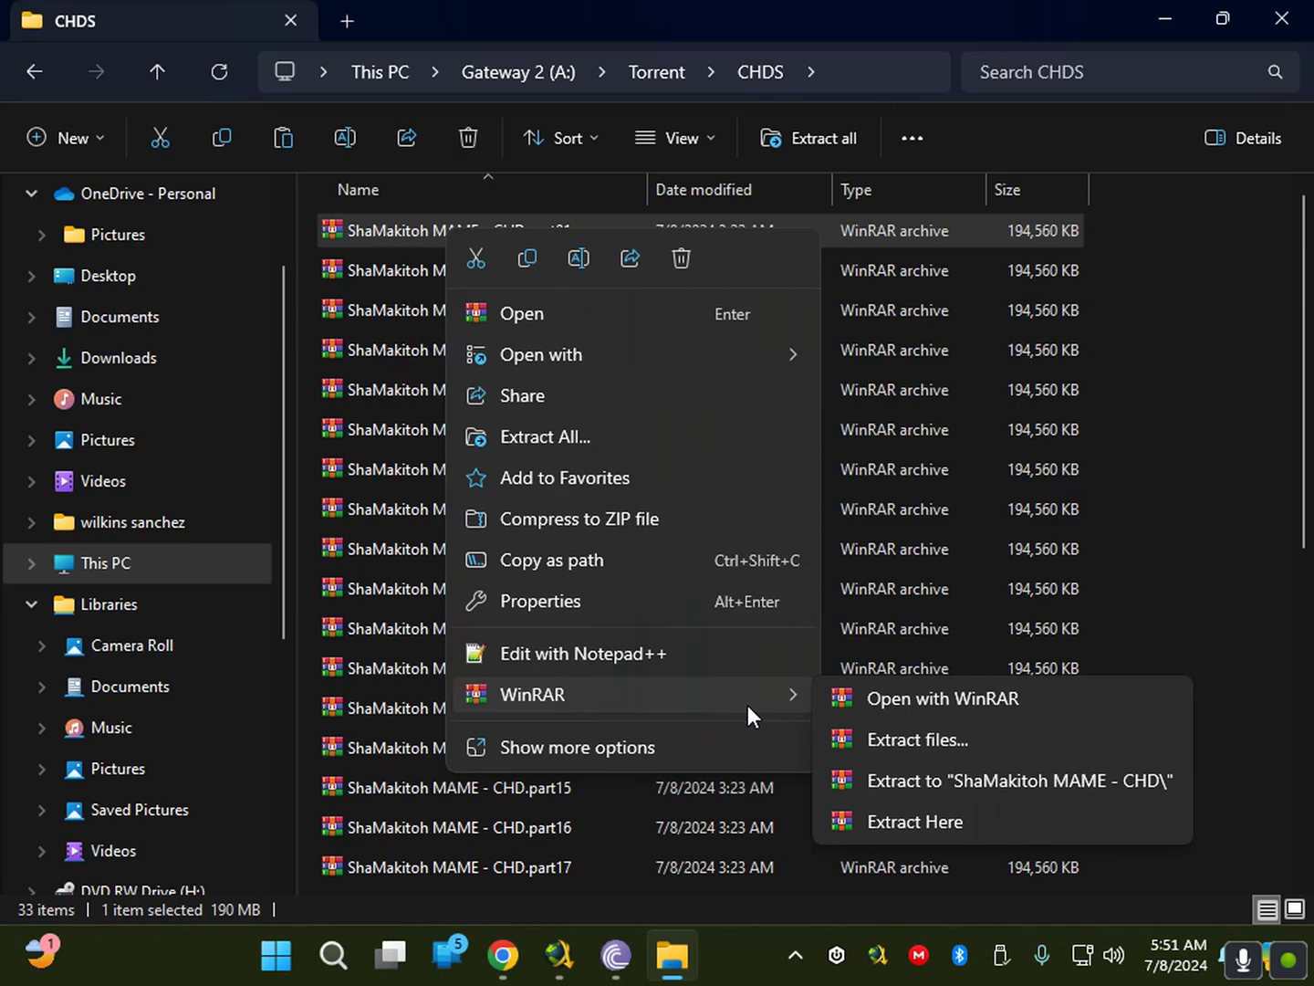
pyautogui.click(937, 776)
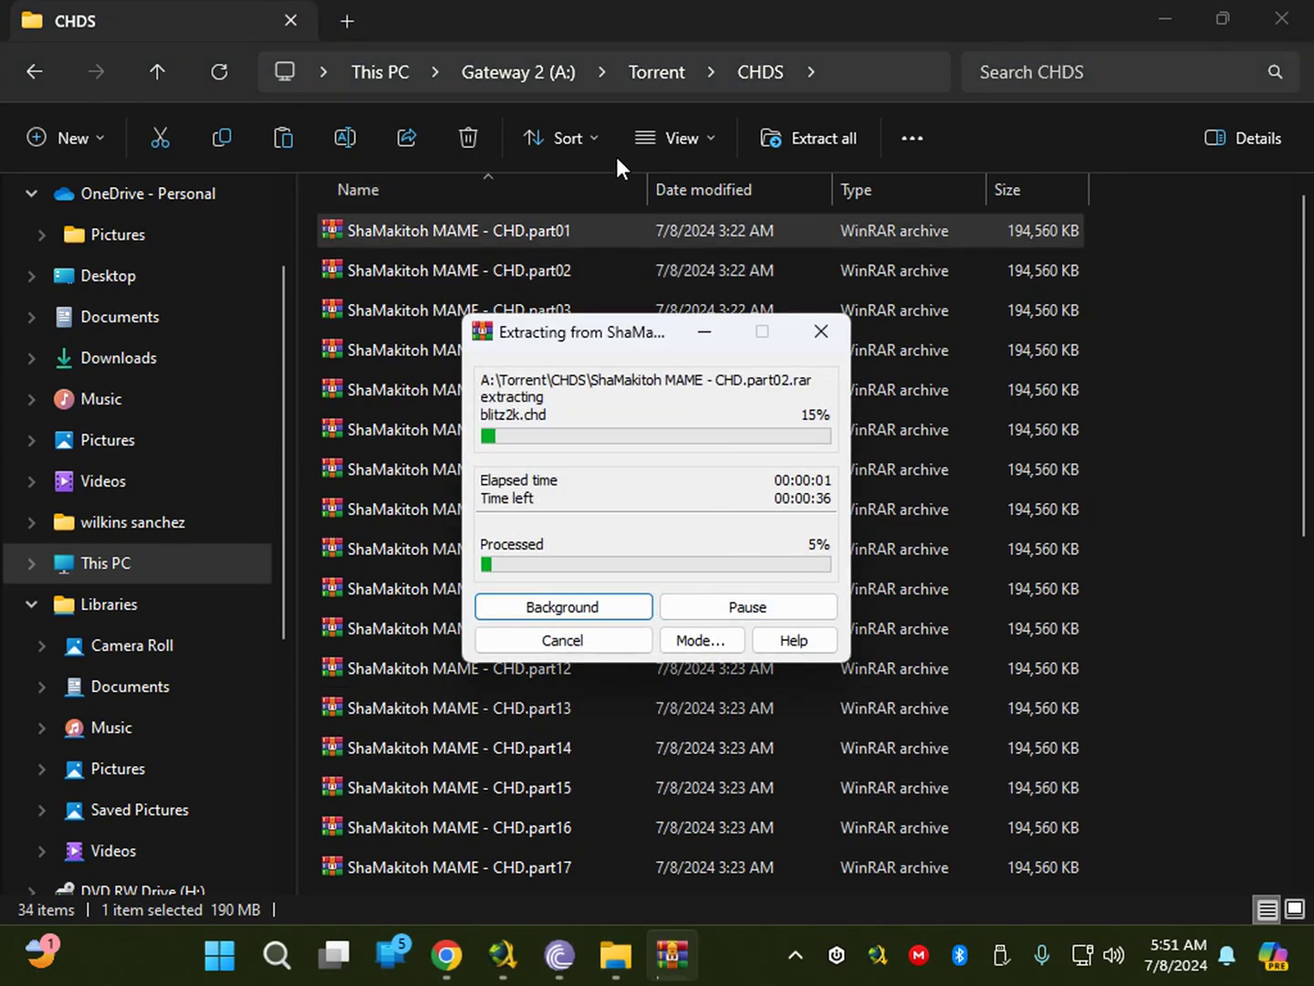
# Extract ShaMakitoh MAME.part01 from Torrent's MAME Plus 0.152 folder into its own "ShaMakitoh MAME" subfolder with WinRAR.
pyautogui.click(642, 82)
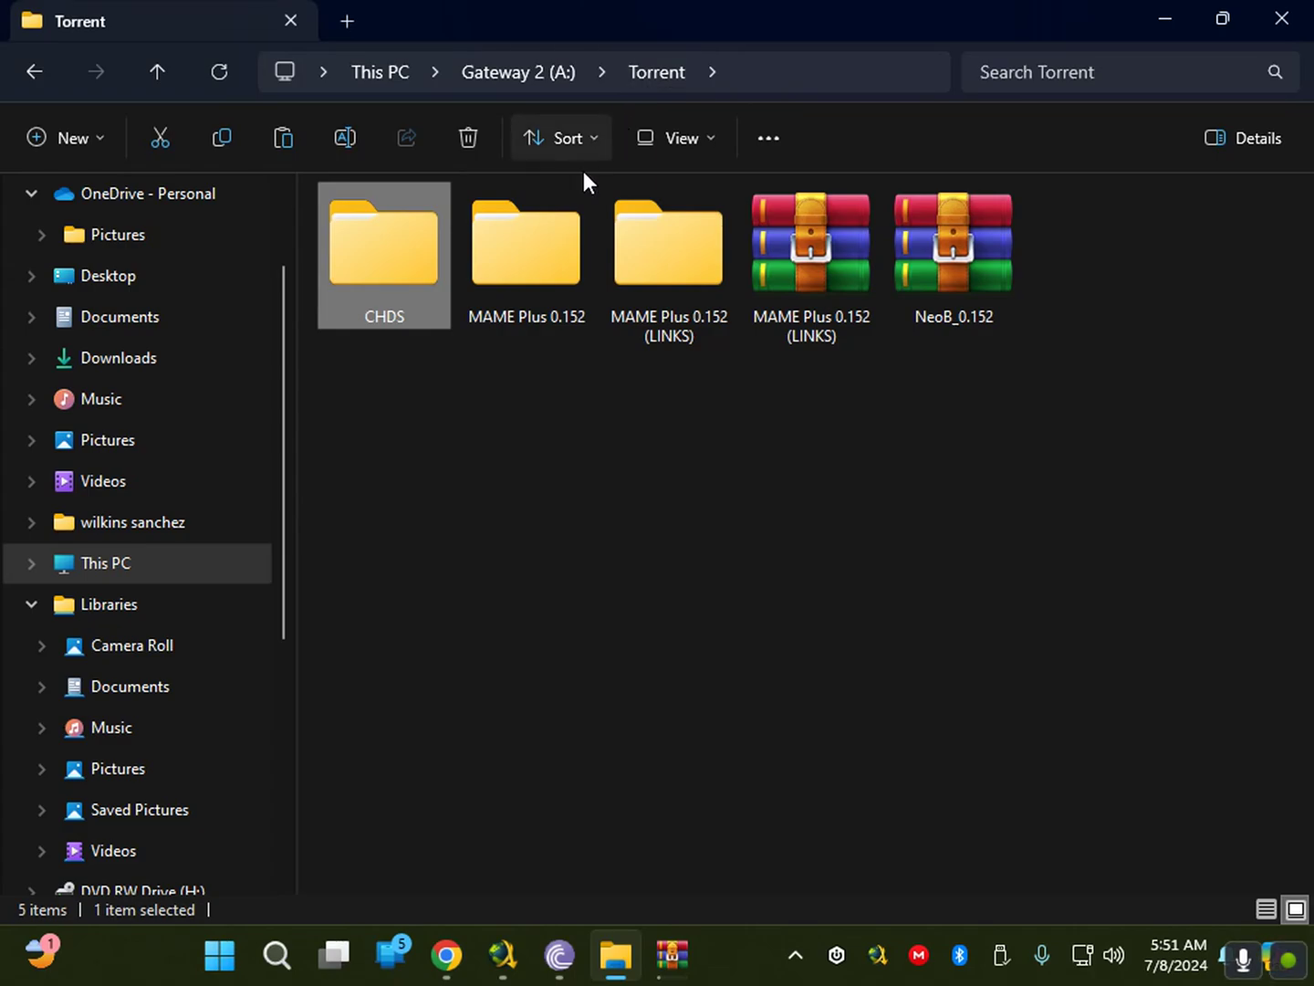
pyautogui.doubleClick(559, 251)
pyautogui.click(493, 225)
pyautogui.rightClick(493, 226)
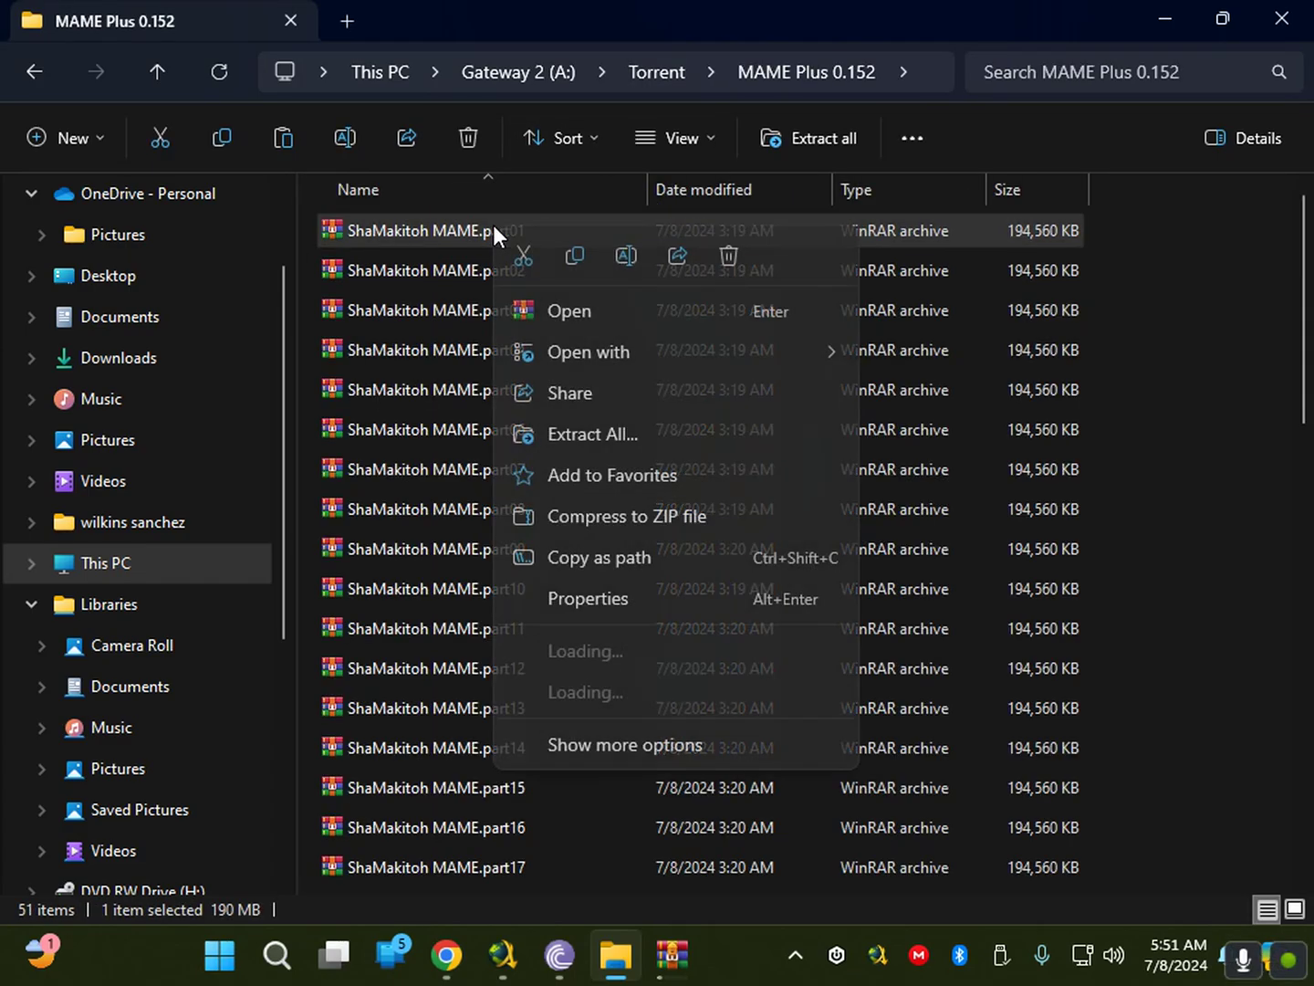
pyautogui.moveTo(714, 686)
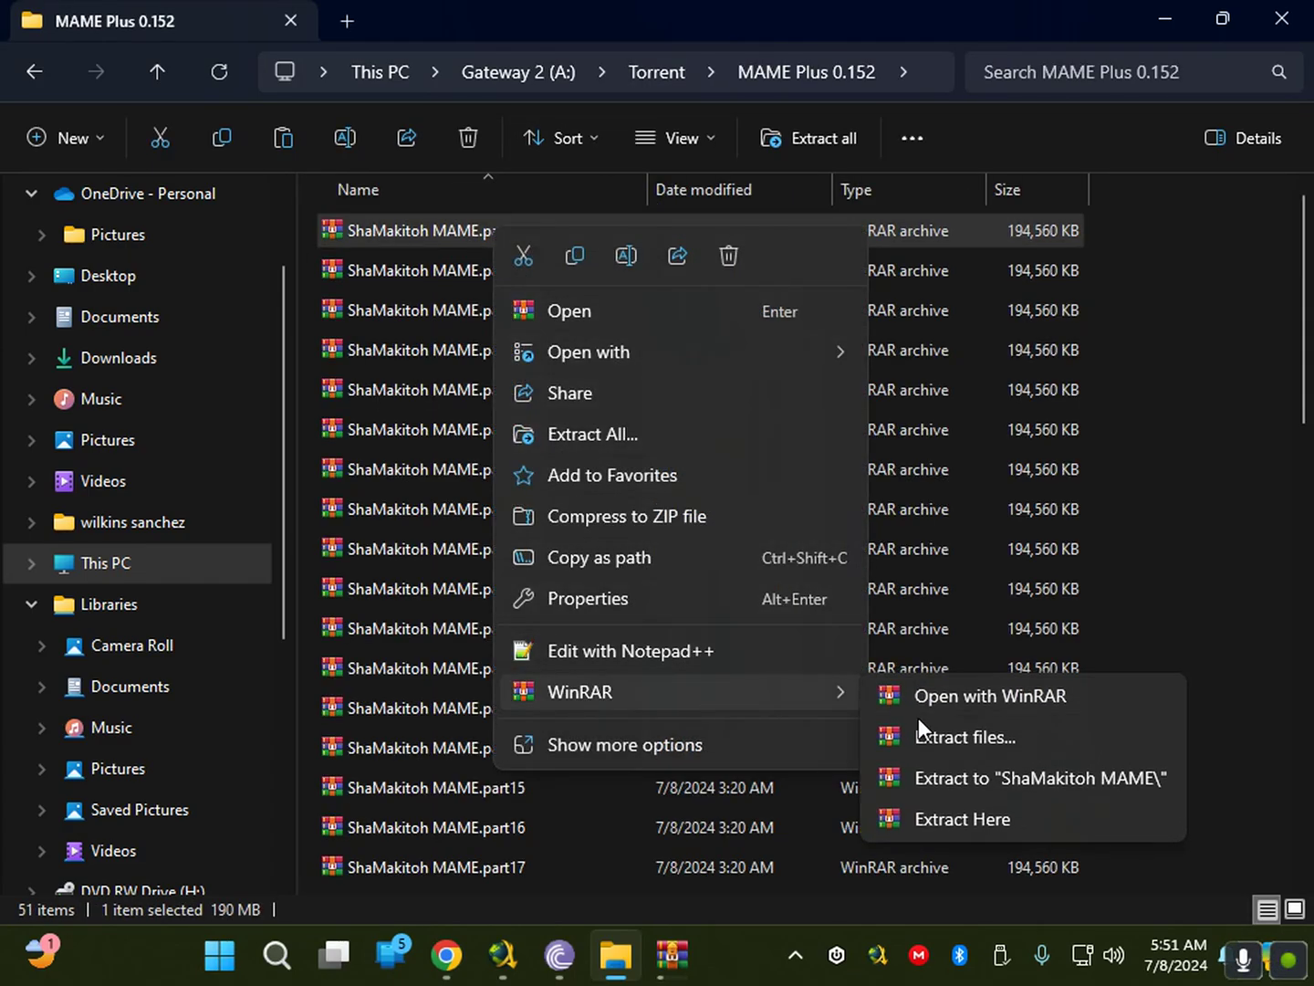
pyautogui.click(947, 777)
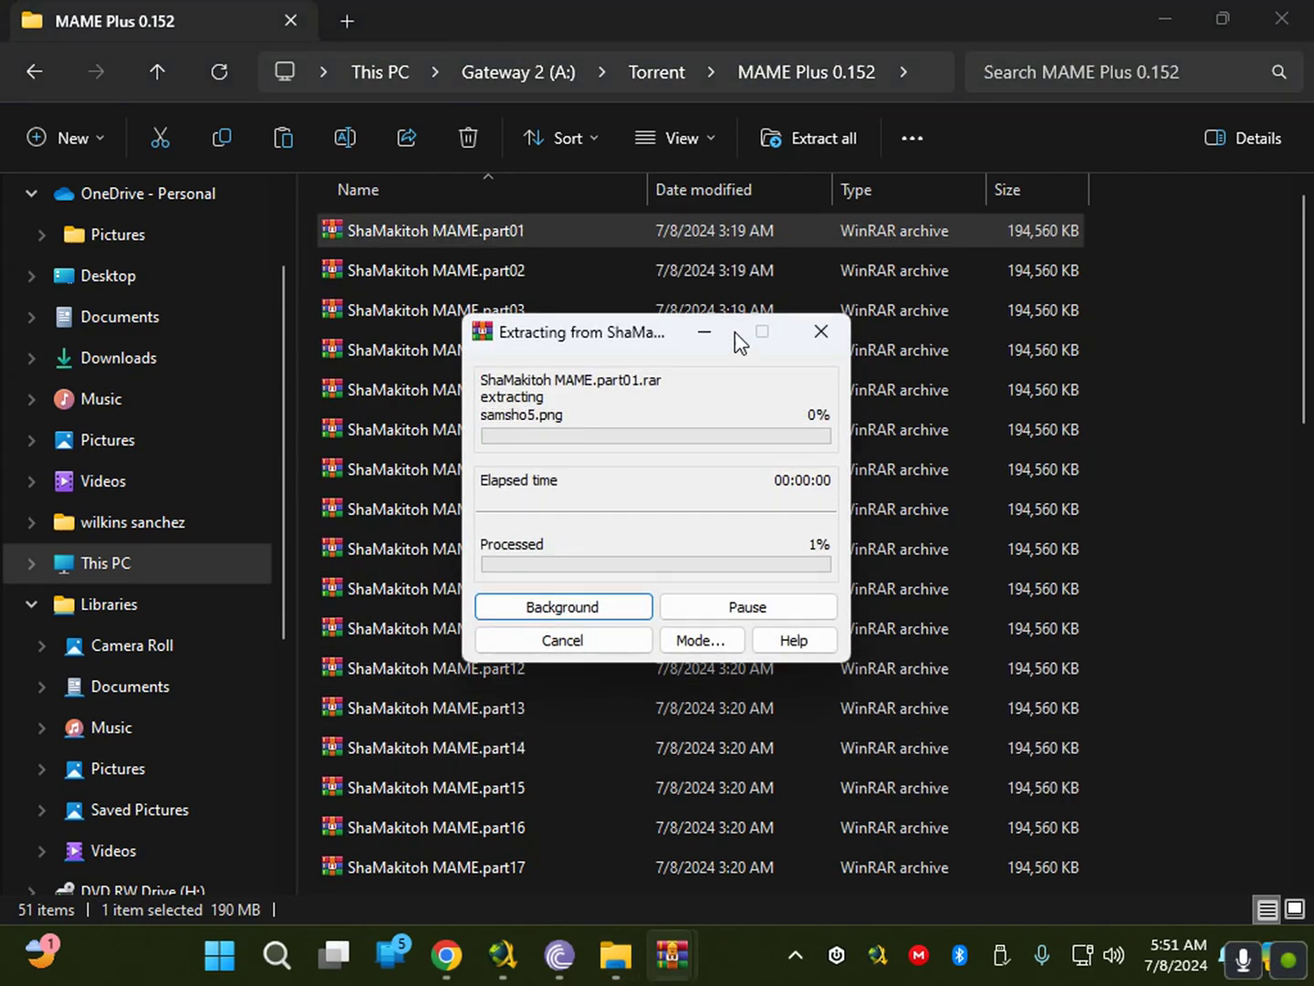
# Extract the NeoB_0.152 archive in the Torrent folder into its own NeoB_0.152 subfolder with WinRAR.
pyautogui.click(654, 79)
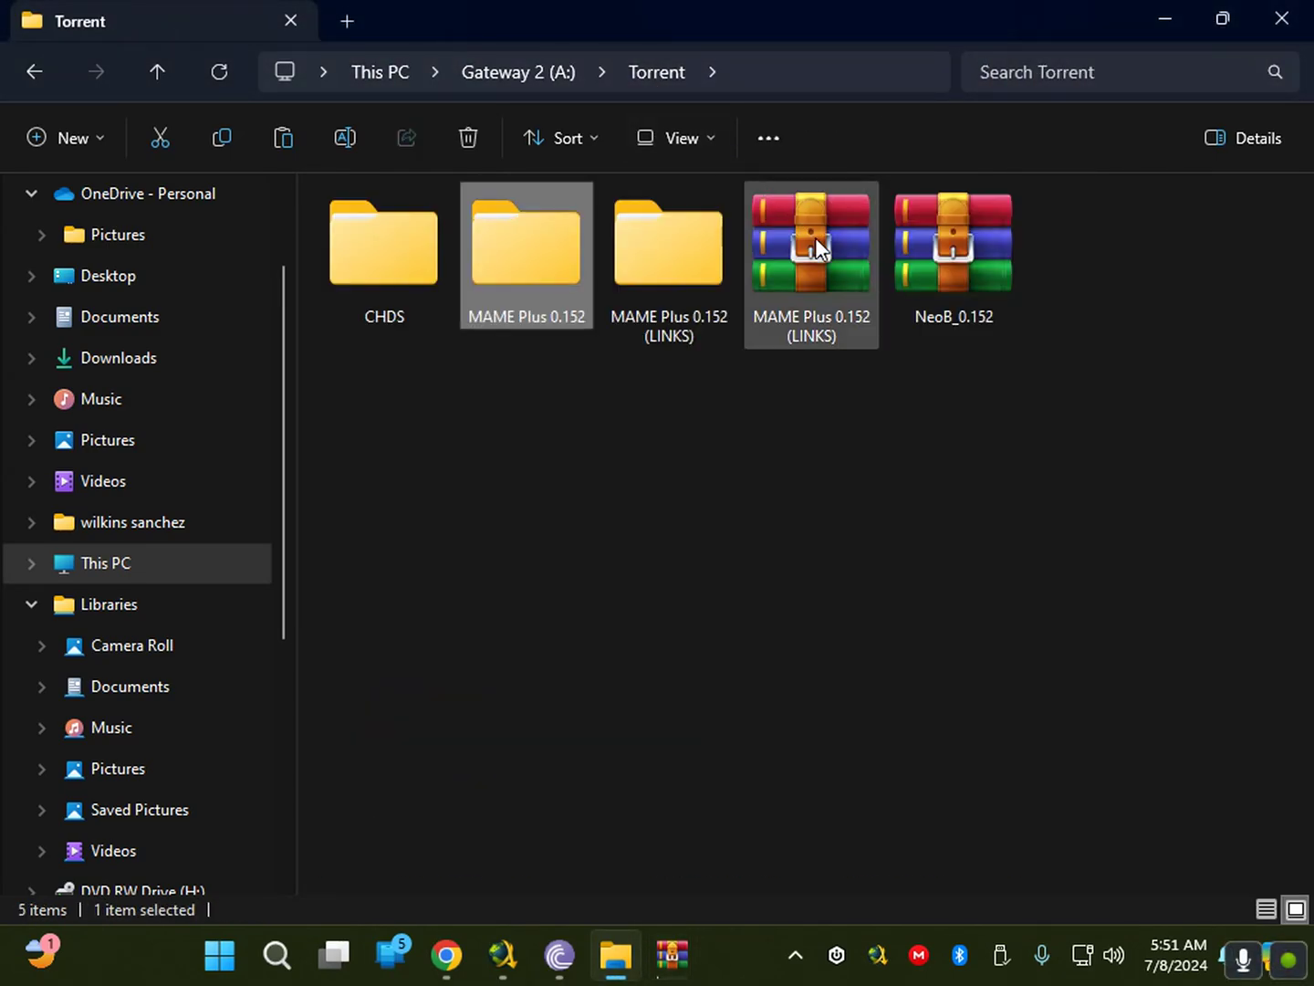
pyautogui.click(949, 272)
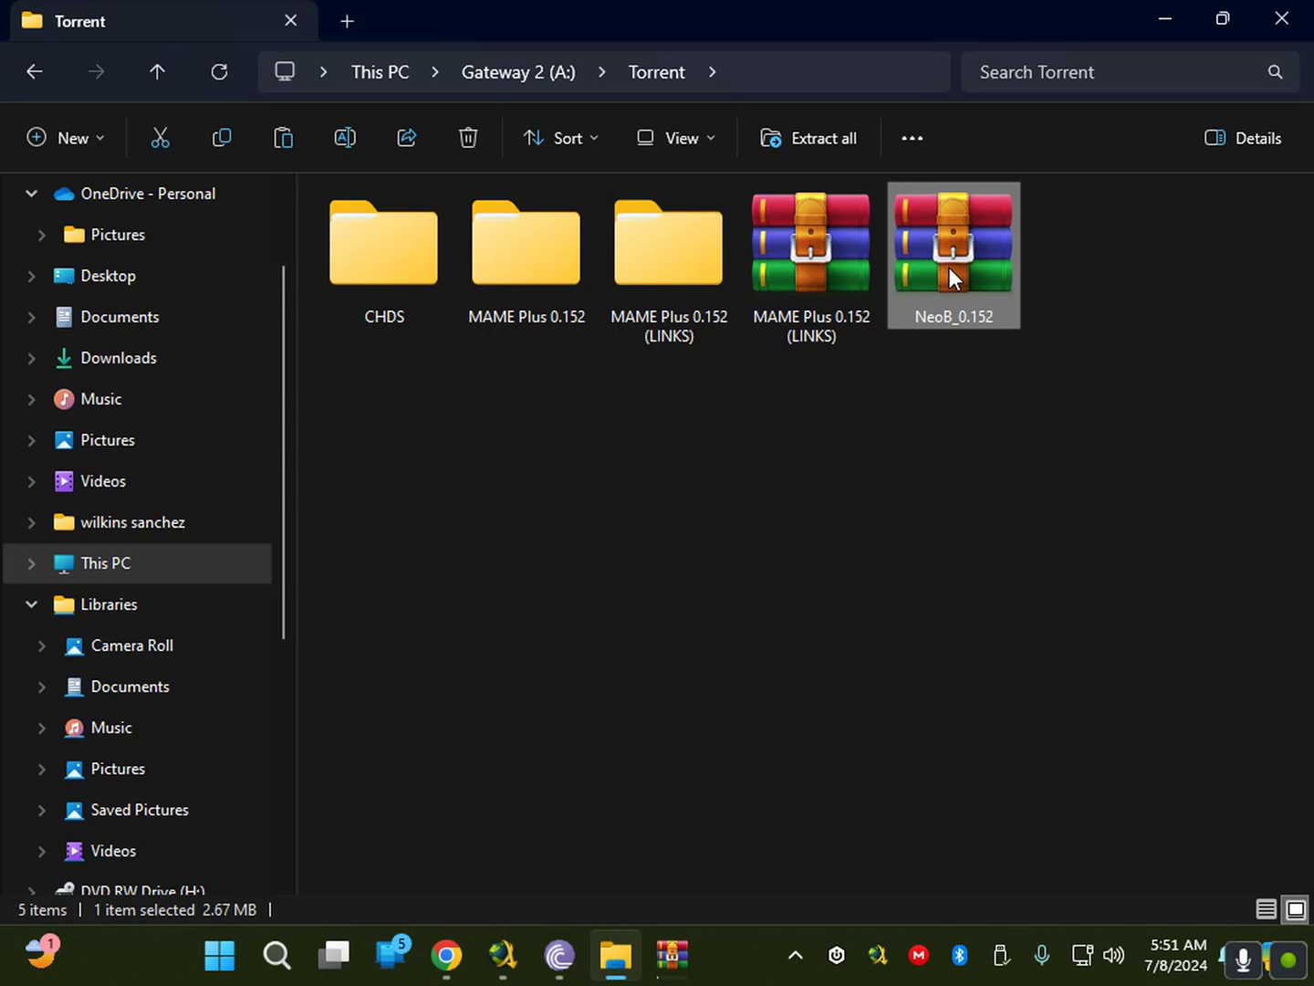
pyautogui.rightClick(949, 272)
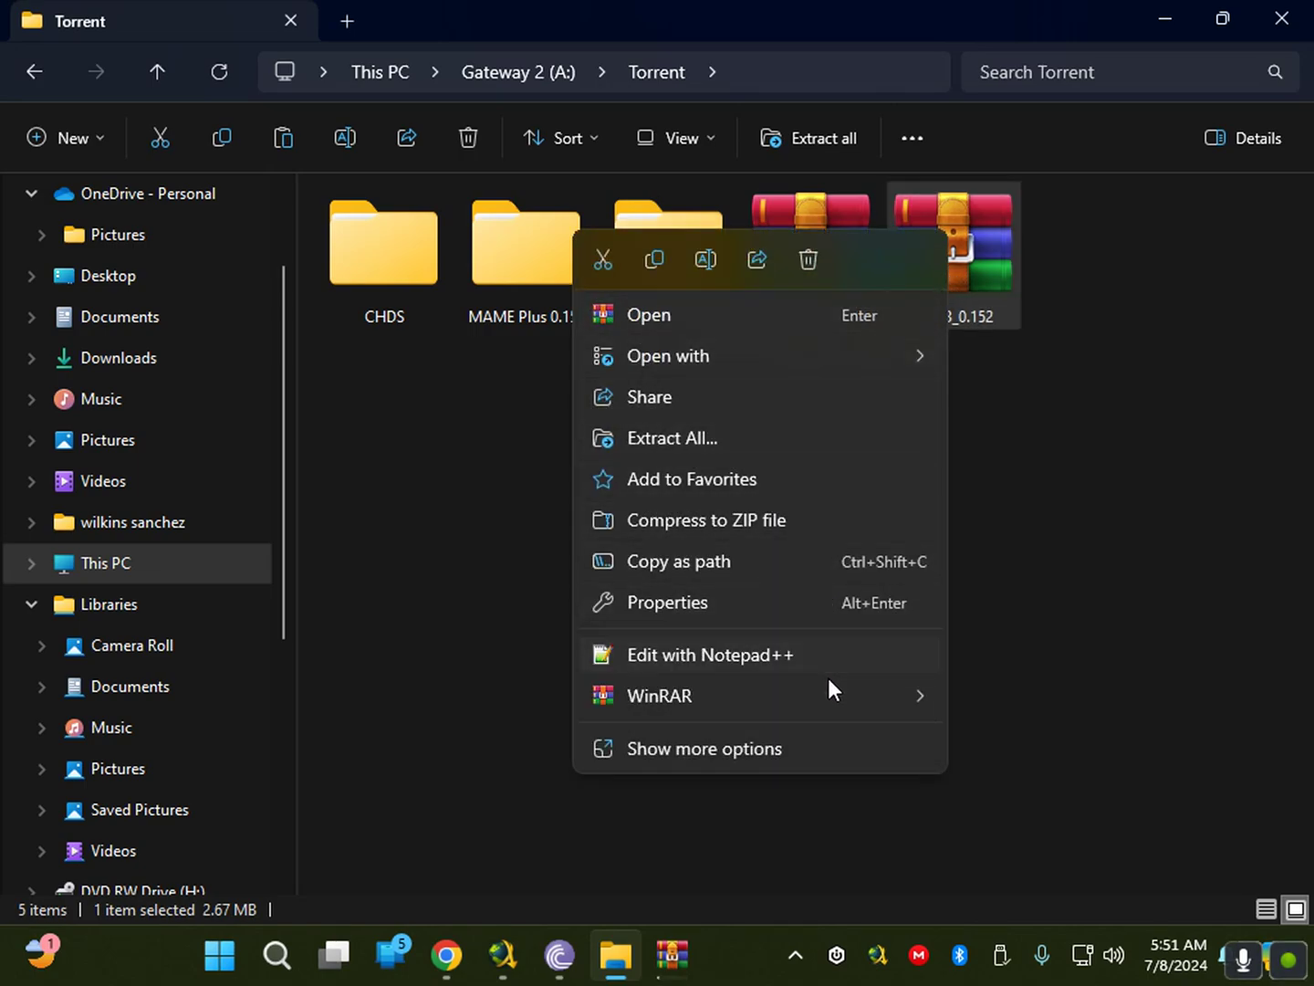
pyautogui.moveTo(849, 701)
pyautogui.click(1045, 788)
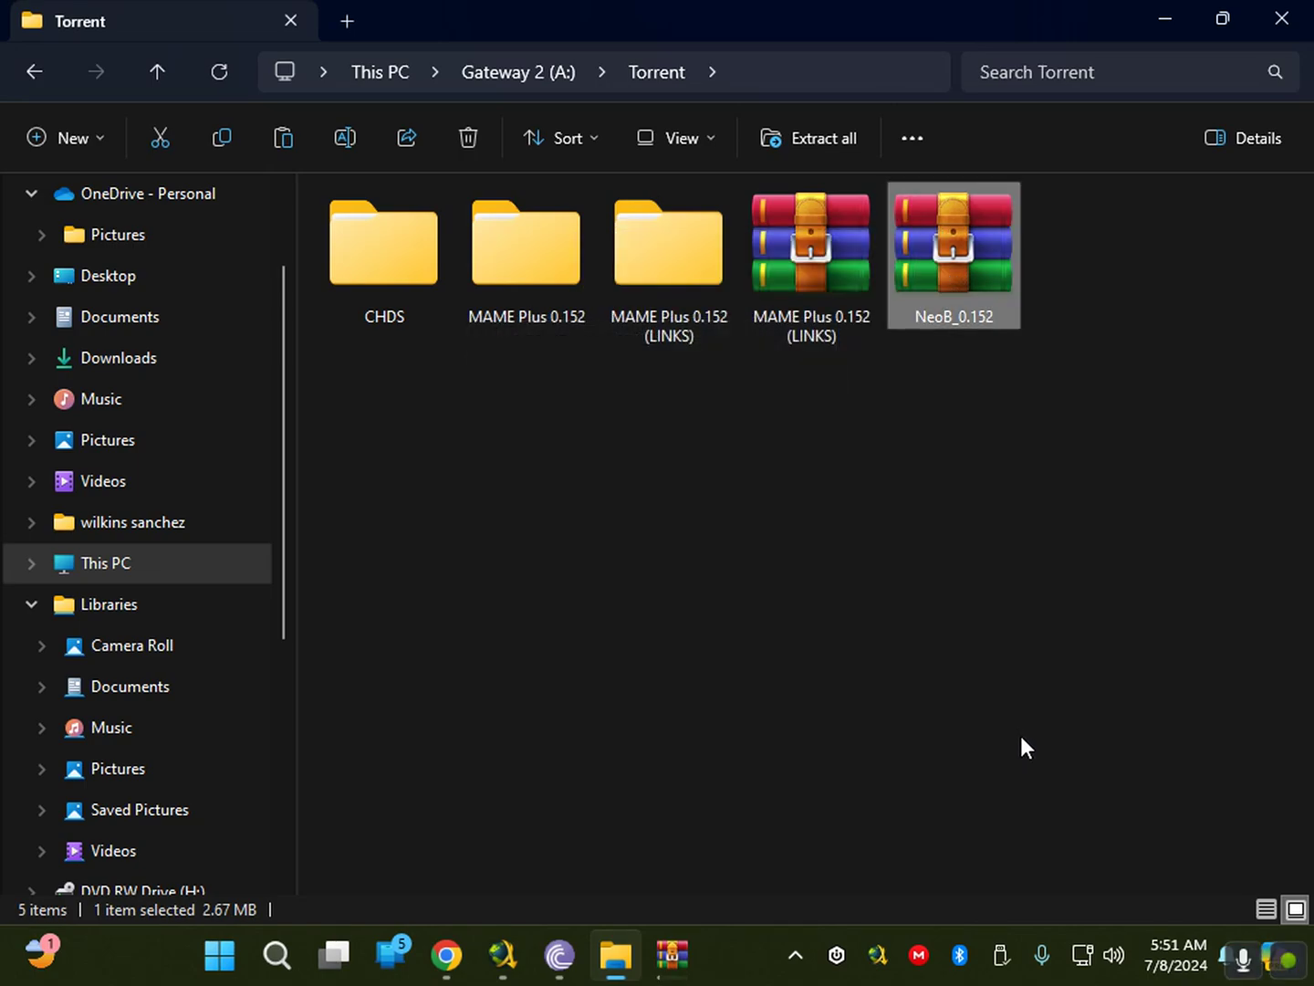
# Bring up both running WinRAR extraction windows and move one aside to check their progress.
pyautogui.moveTo(681, 955)
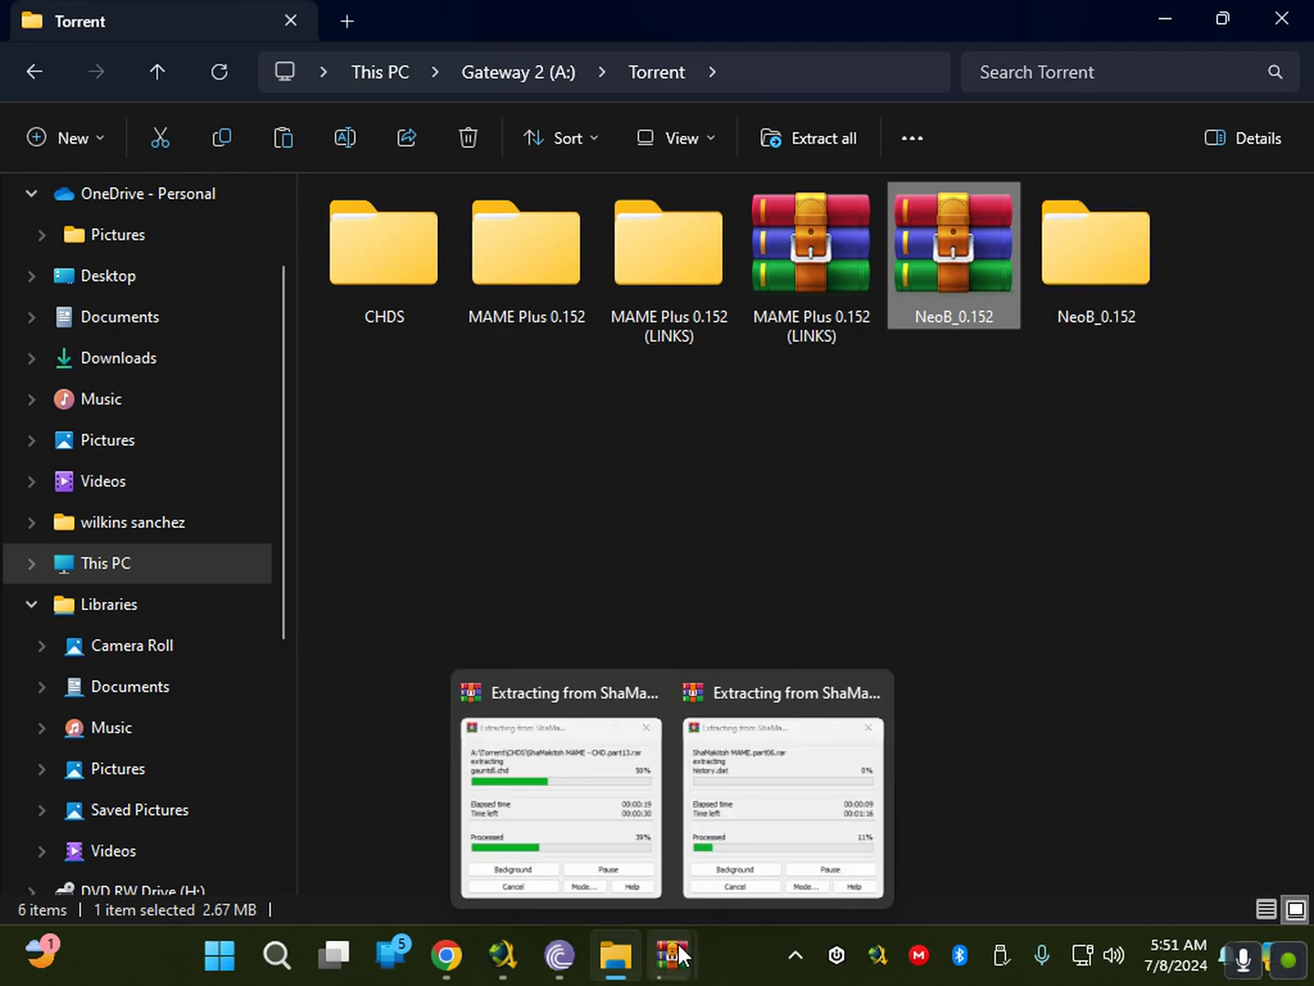
pyautogui.click(559, 716)
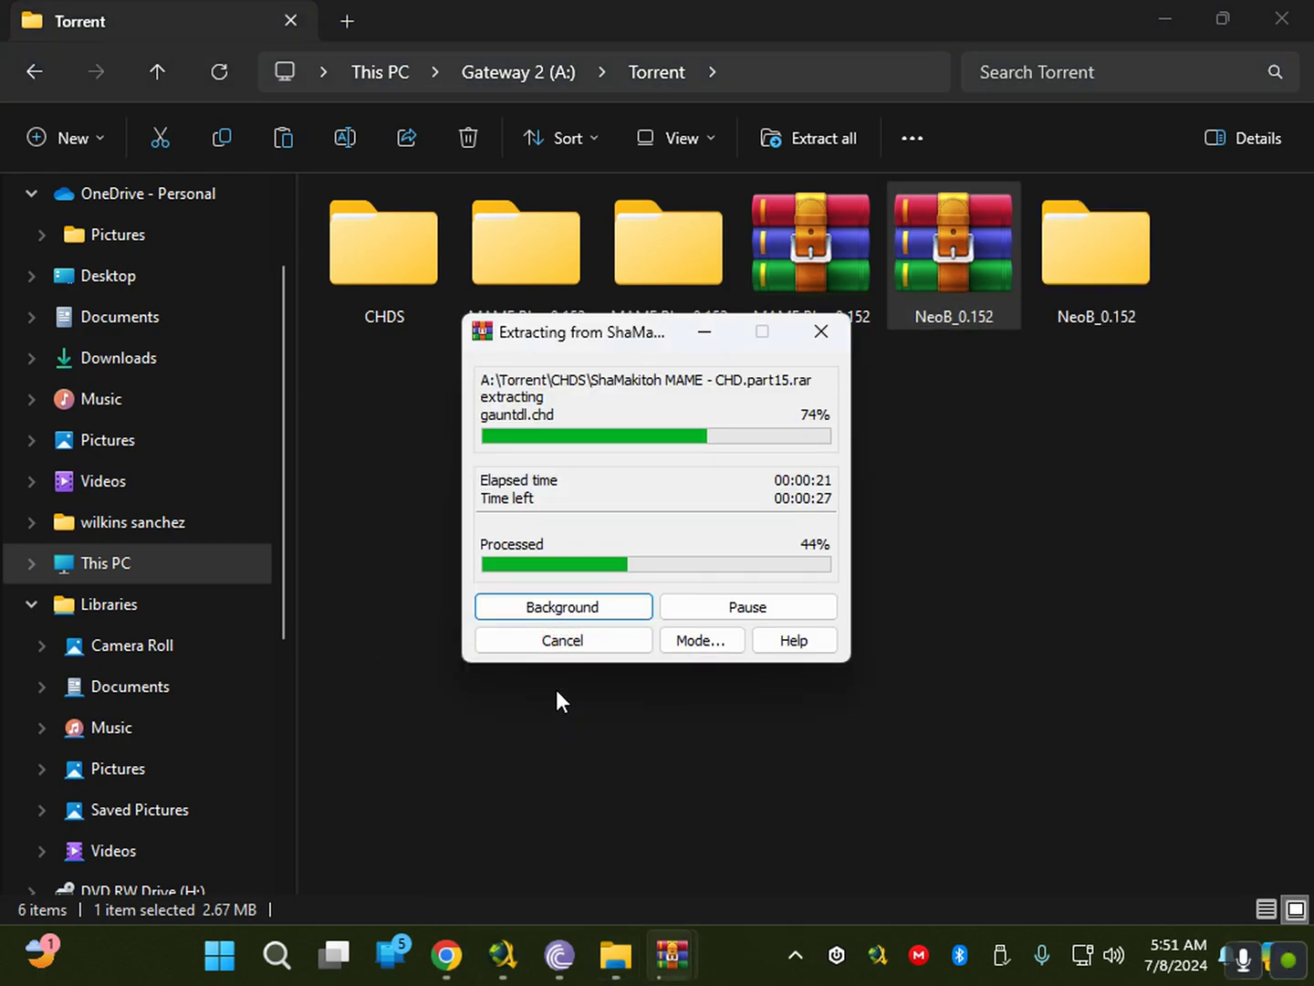
pyautogui.moveTo(675, 927)
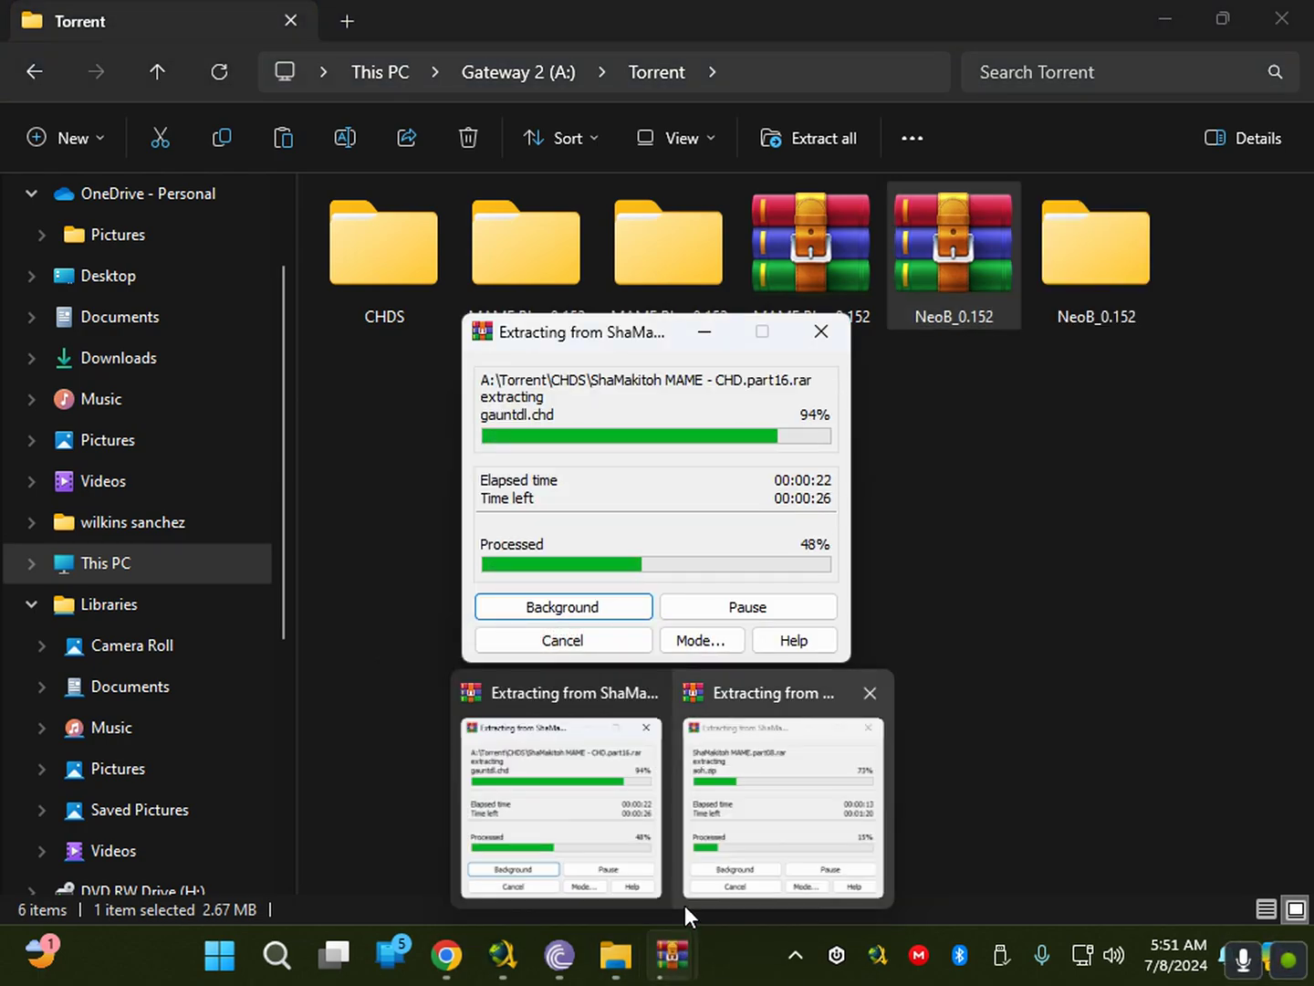
pyautogui.click(752, 713)
pyautogui.moveTo(628, 346); pyautogui.dragTo(189, 282)
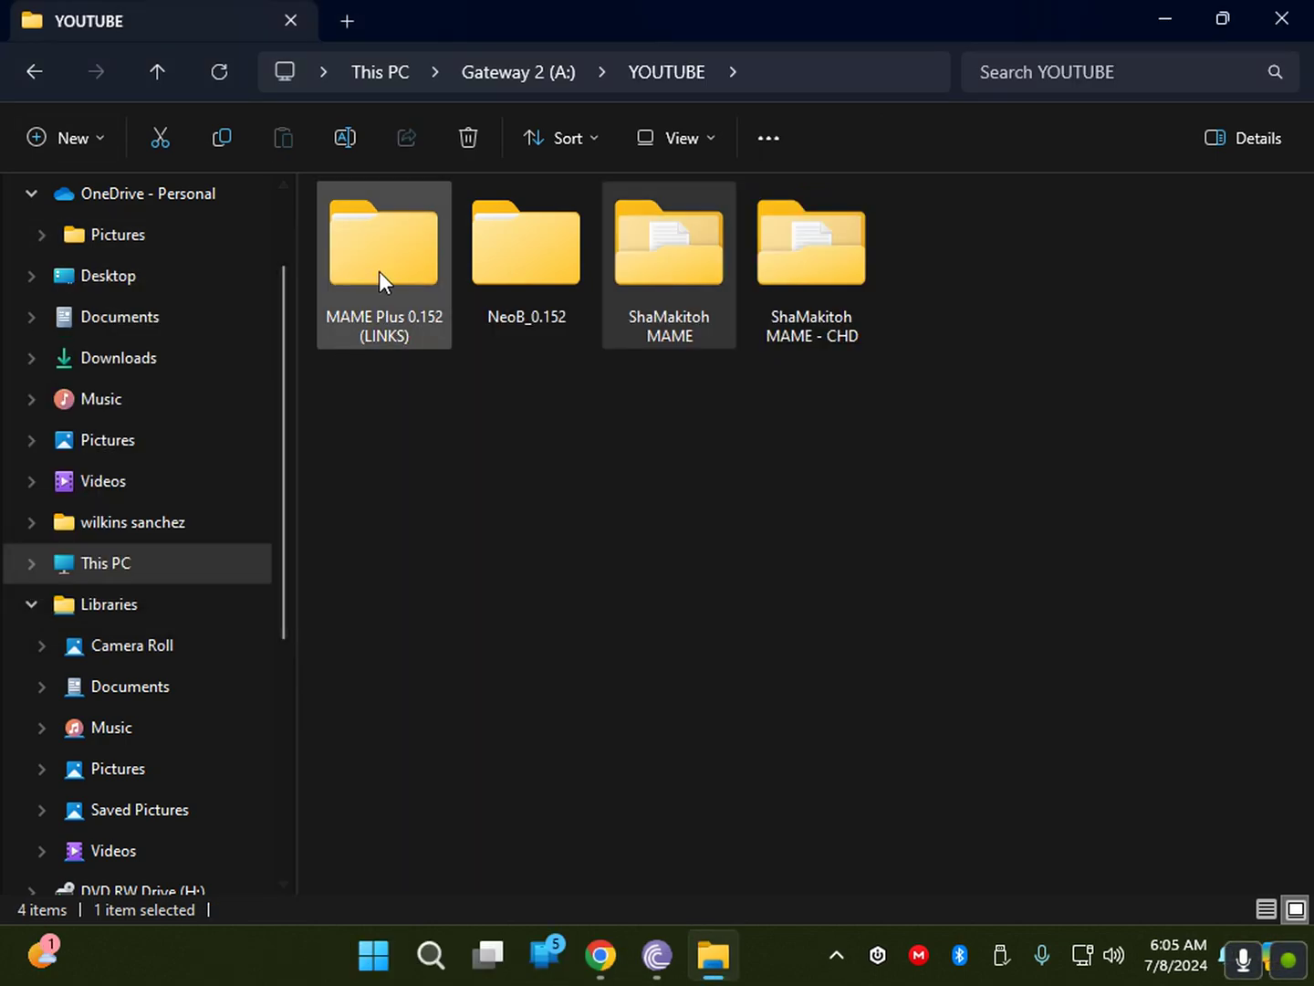
# Cut the nested MAME Plus 0.152 (LINKS) folder, paste it into the YOUTUBE folder, and check the merged folder's contents.
pyautogui.doubleClick(378, 272)
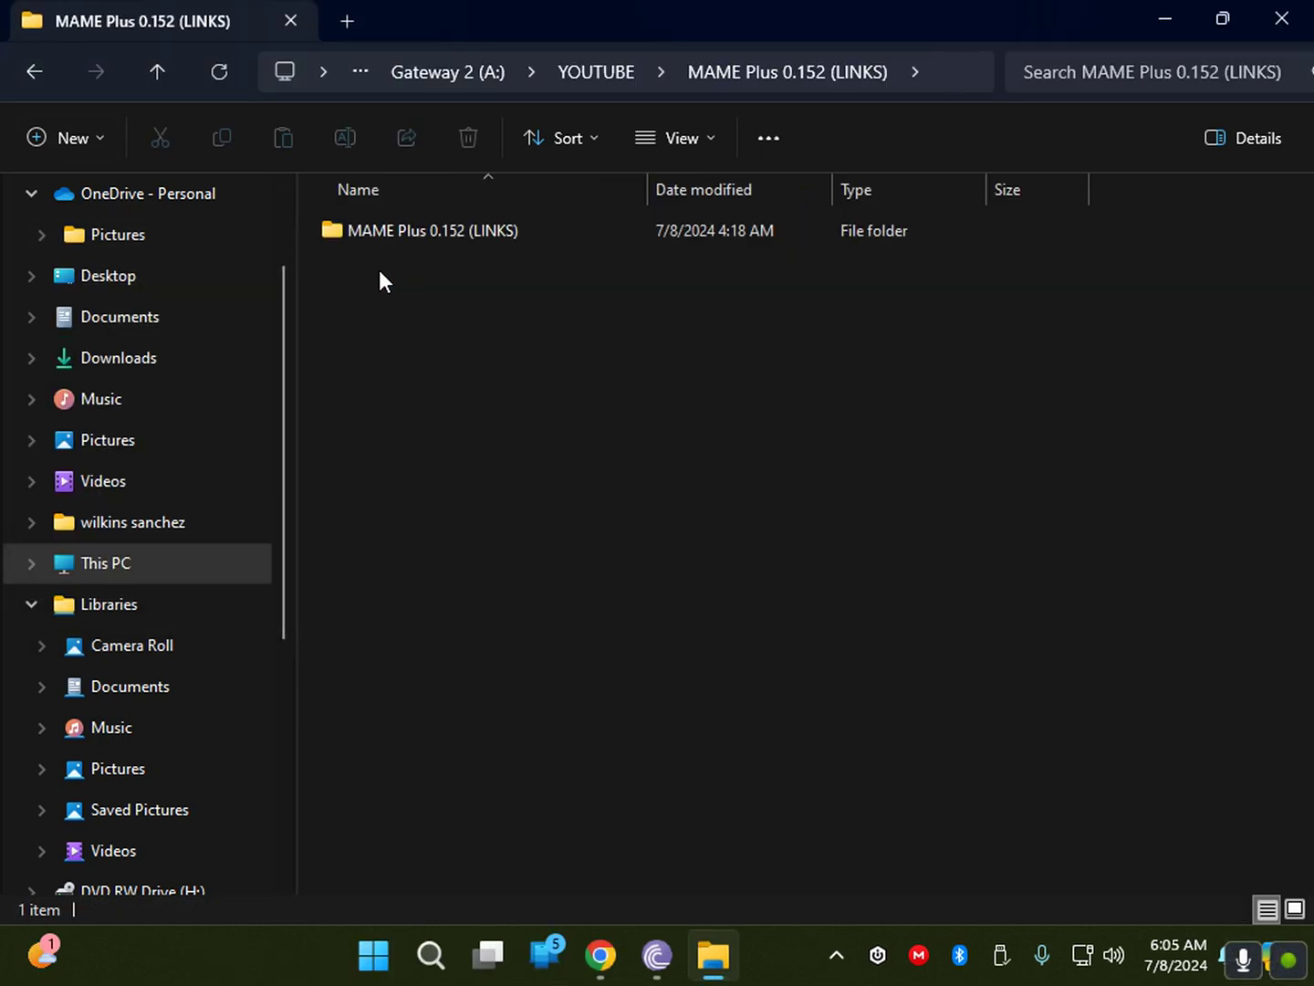
pyautogui.rightClick(456, 242)
pyautogui.click(483, 260)
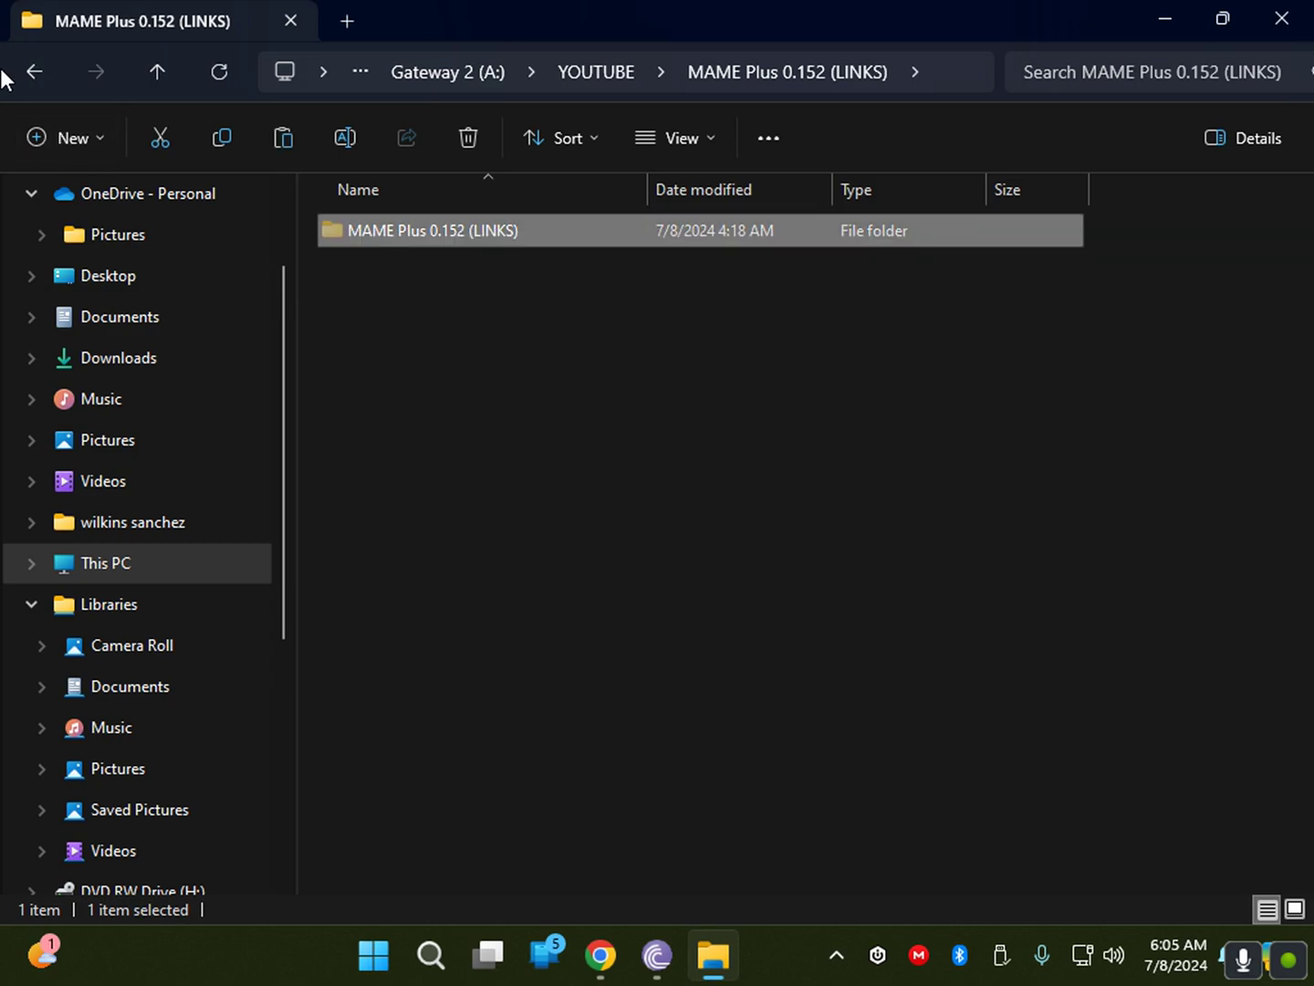
pyautogui.click(36, 73)
pyautogui.rightClick(439, 445)
pyautogui.click(467, 466)
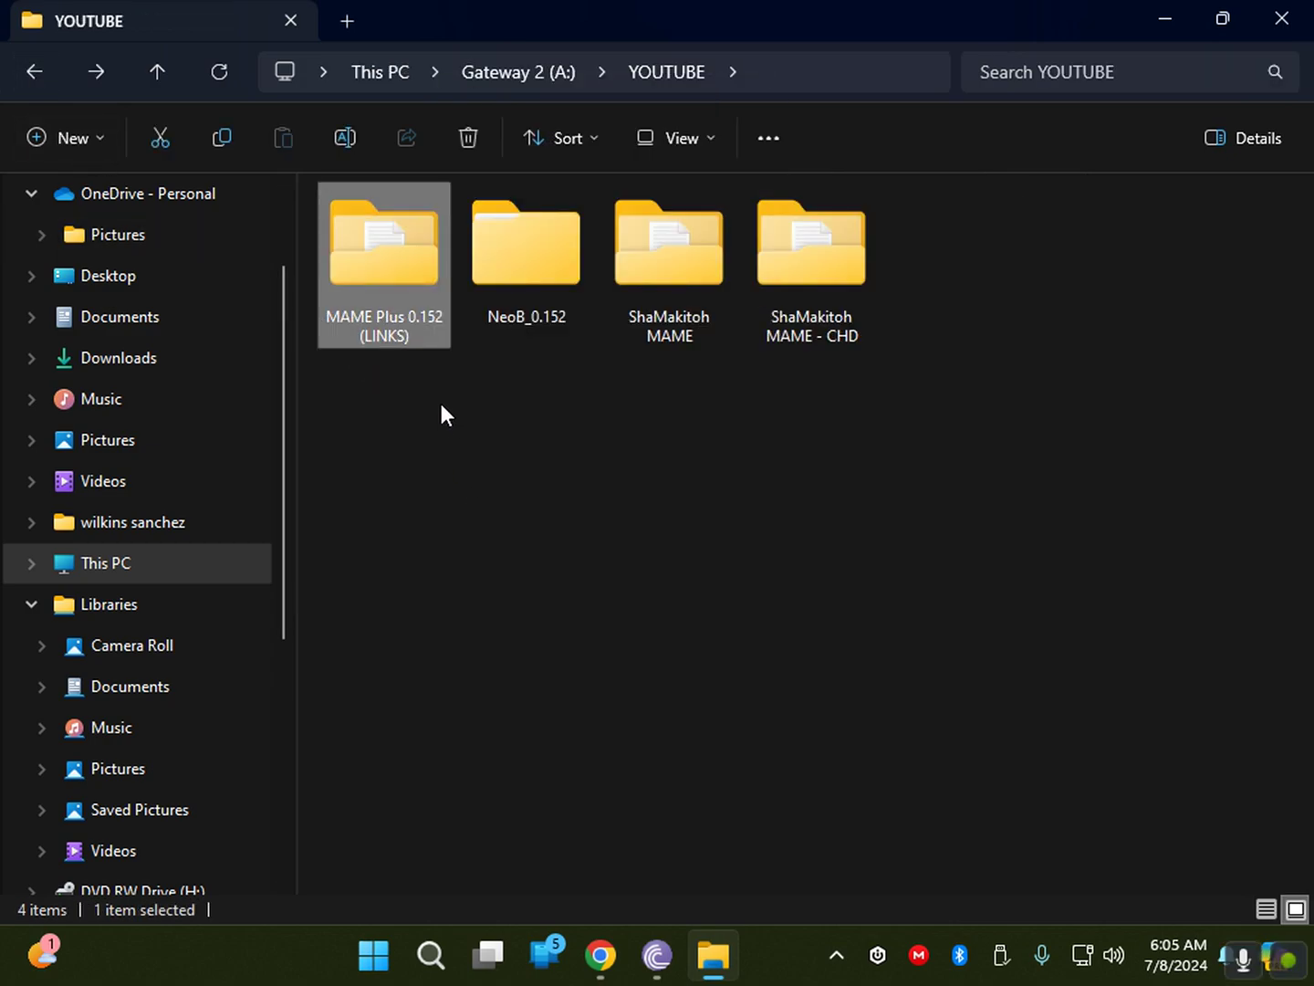
pyautogui.doubleClick(405, 272)
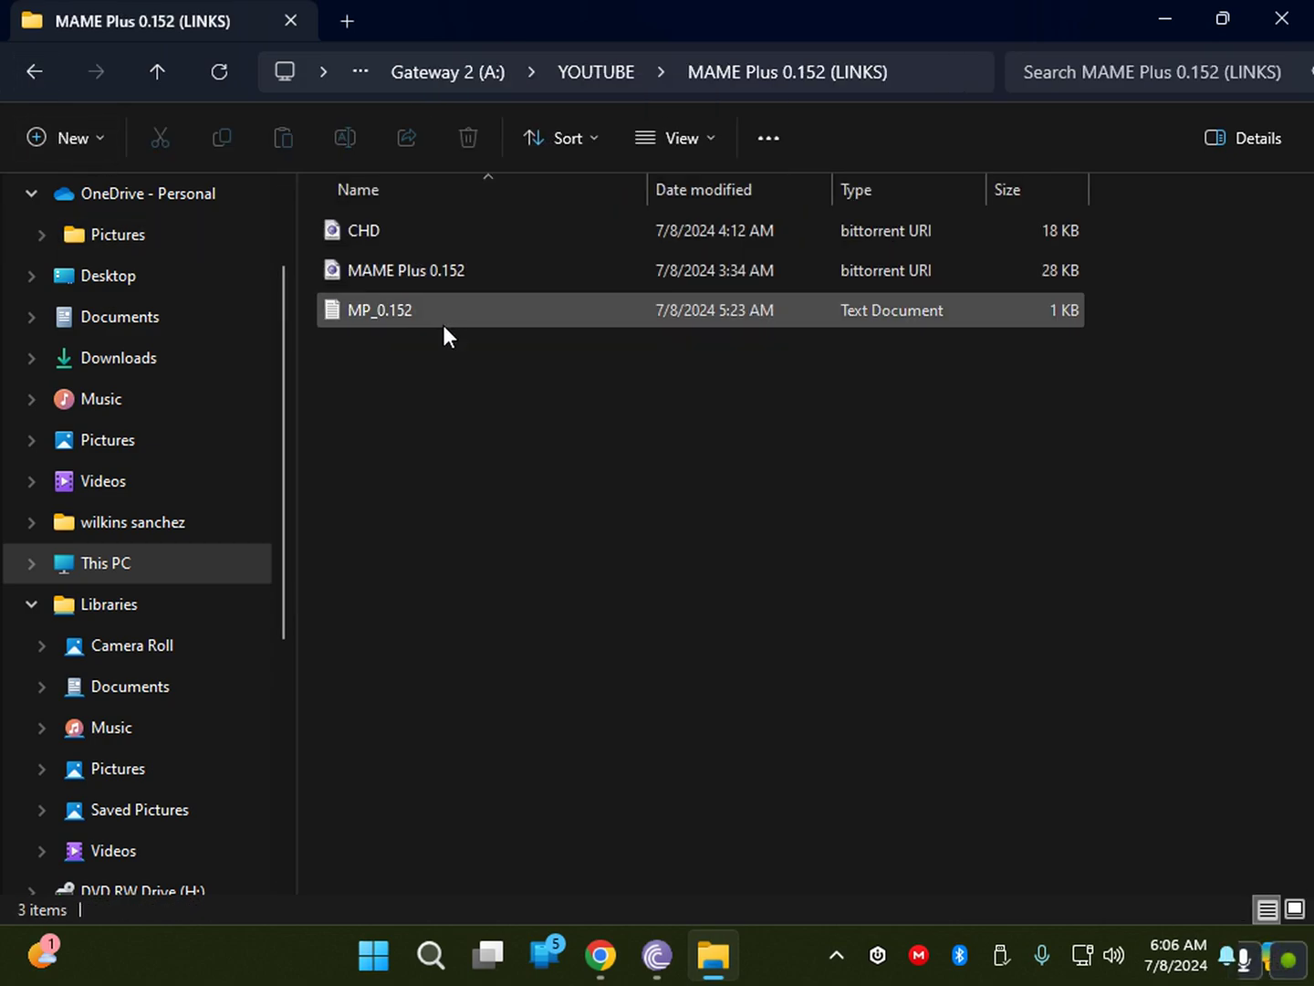
pyautogui.click(34, 76)
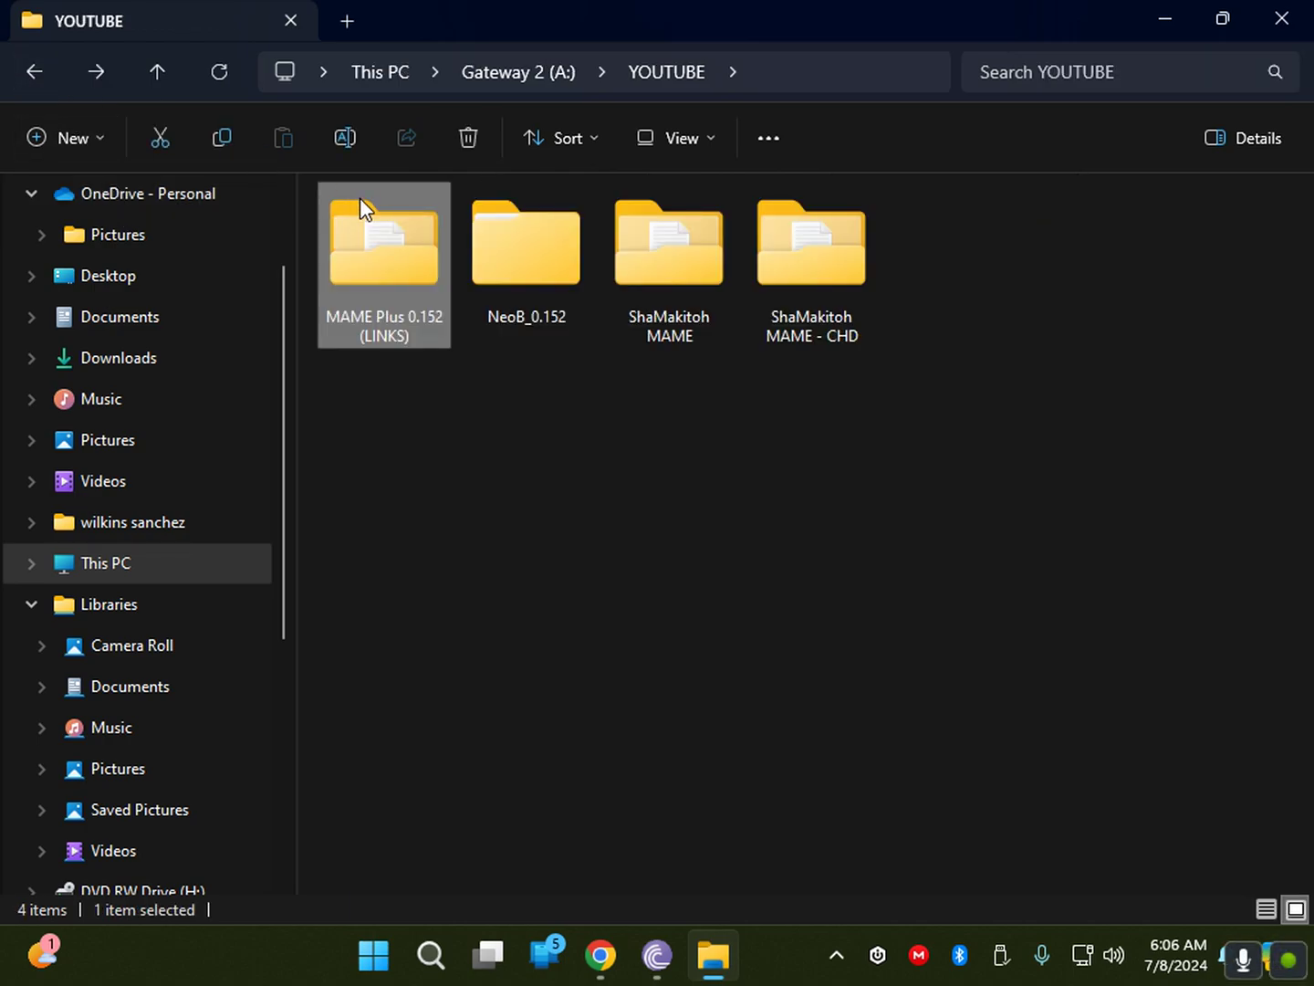
# Cut the nested NeoB_0.152 folder, paste it into the YOUTUBE folder, and check the merged folder's contents.
pyautogui.doubleClick(476, 244)
pyautogui.click(418, 234)
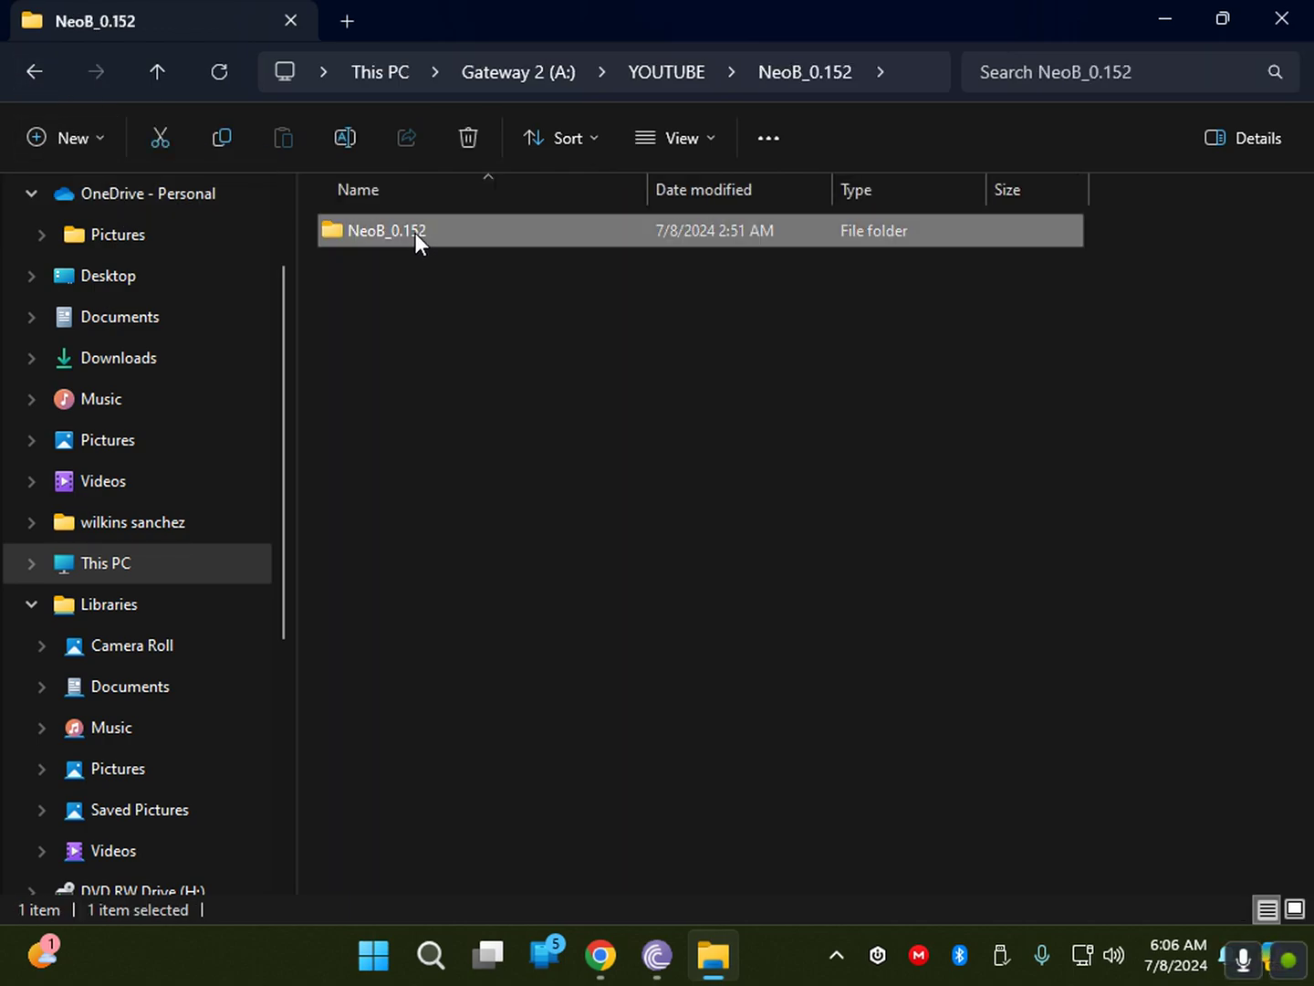
pyautogui.rightClick(415, 234)
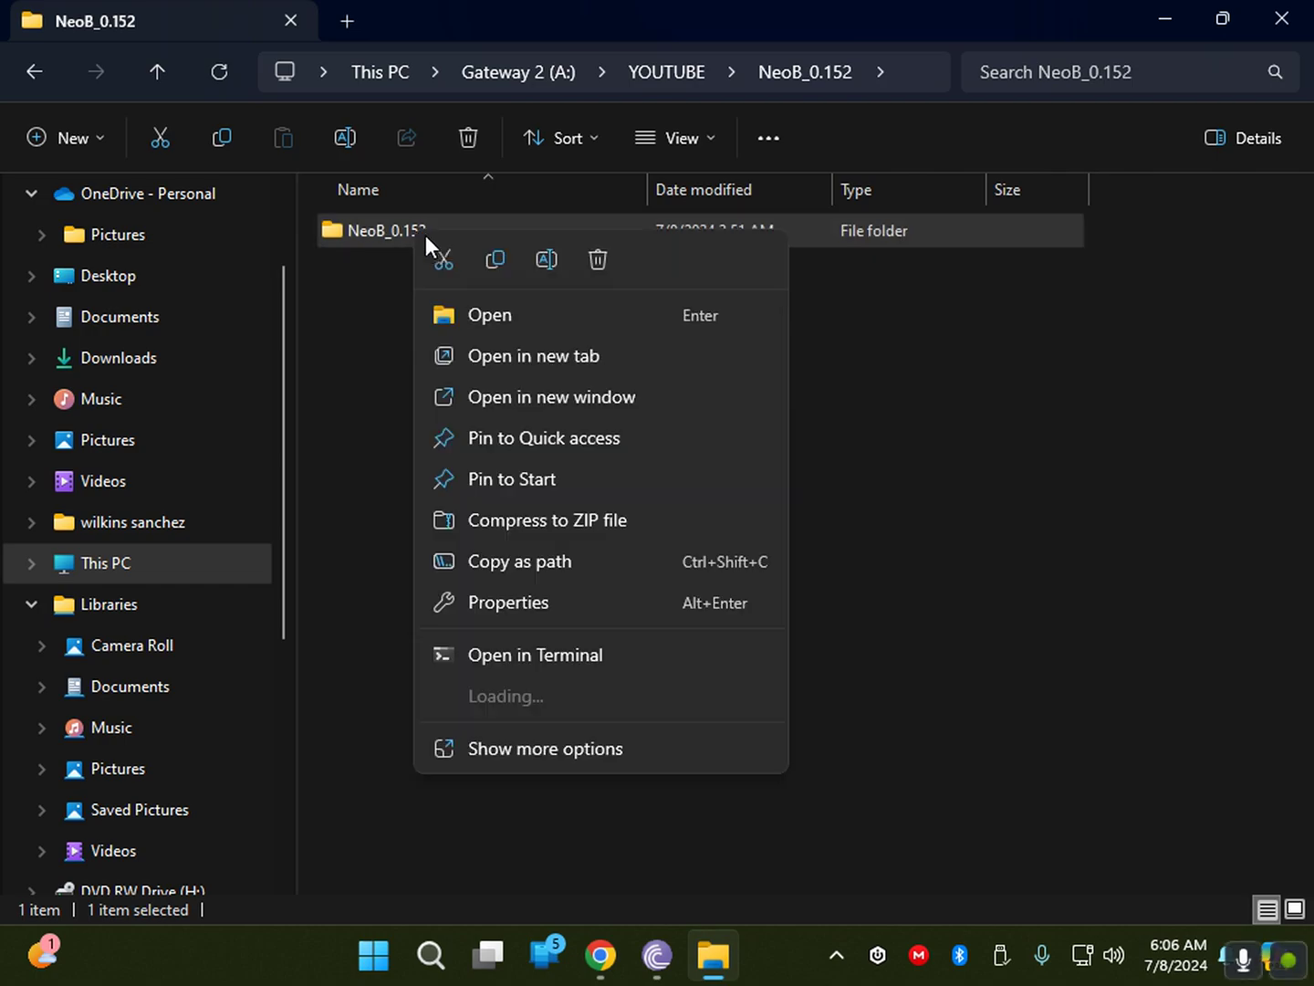
pyautogui.click(441, 258)
pyautogui.click(37, 80)
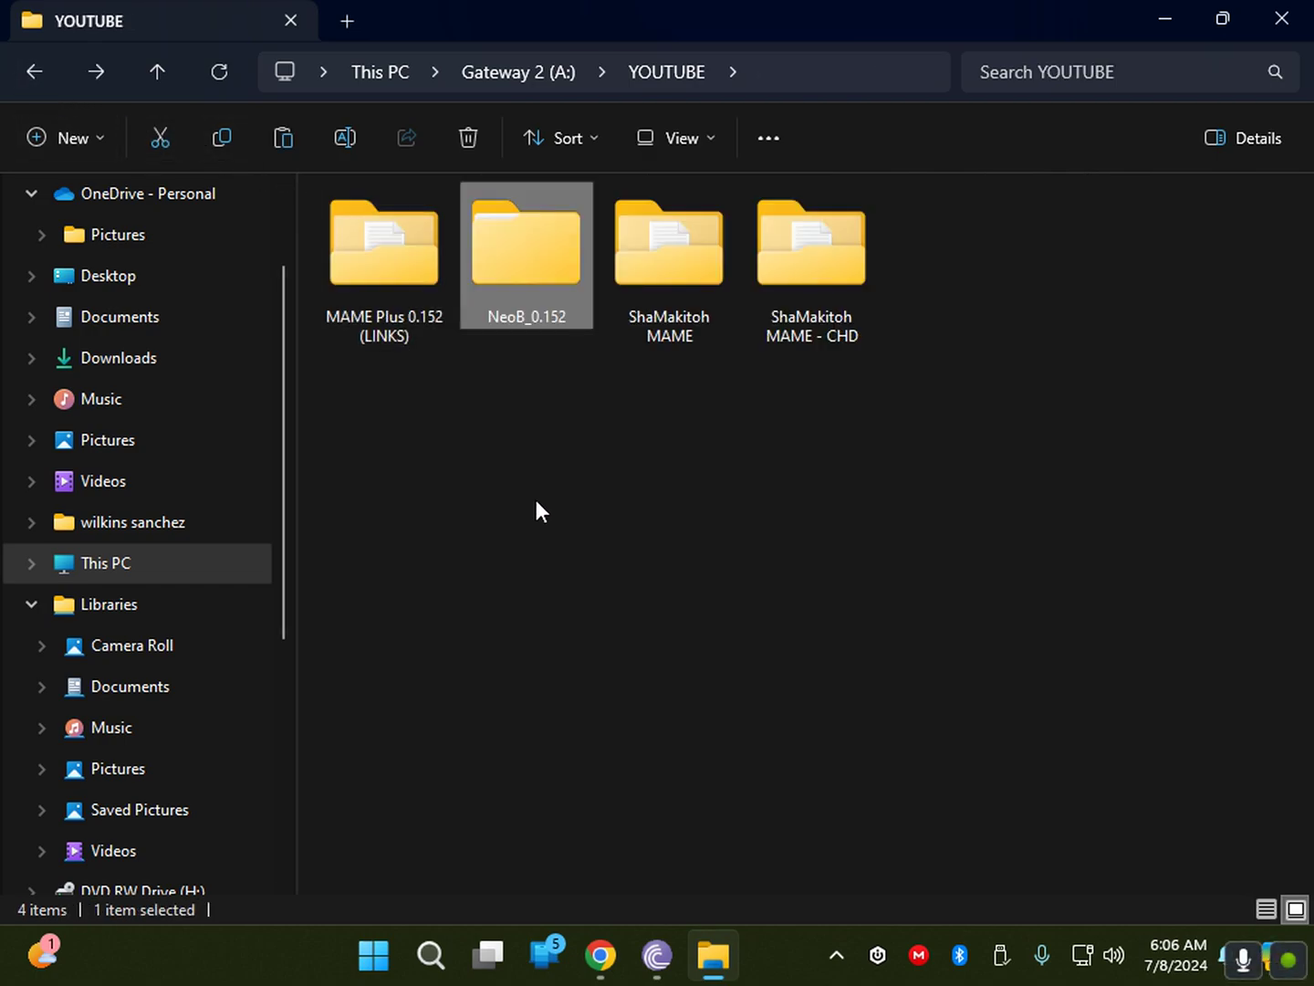
pyautogui.rightClick(535, 496)
pyautogui.click(547, 476)
pyautogui.doubleClick(537, 276)
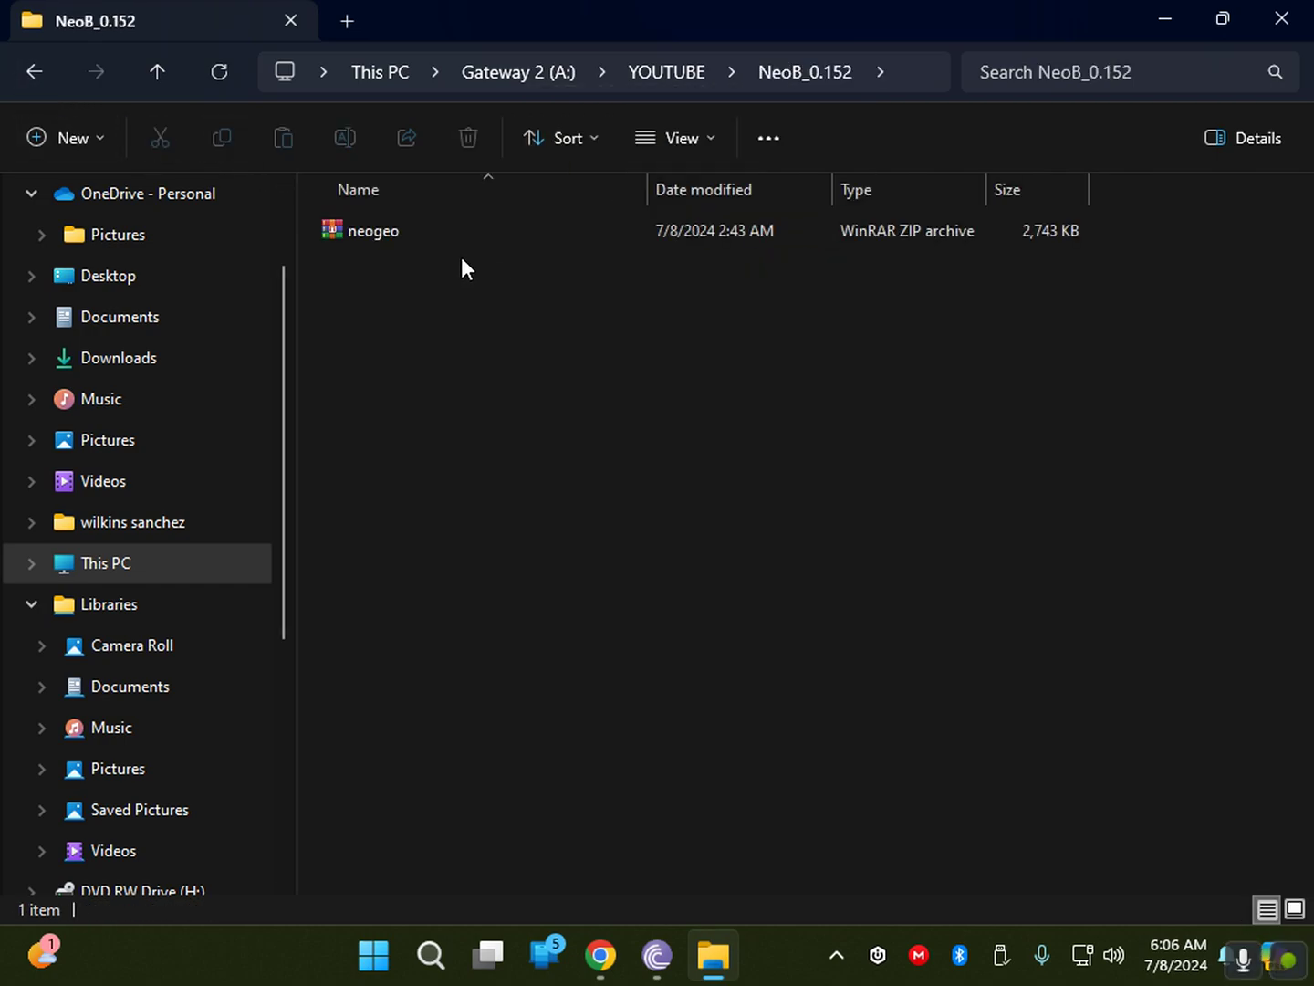
pyautogui.click(37, 71)
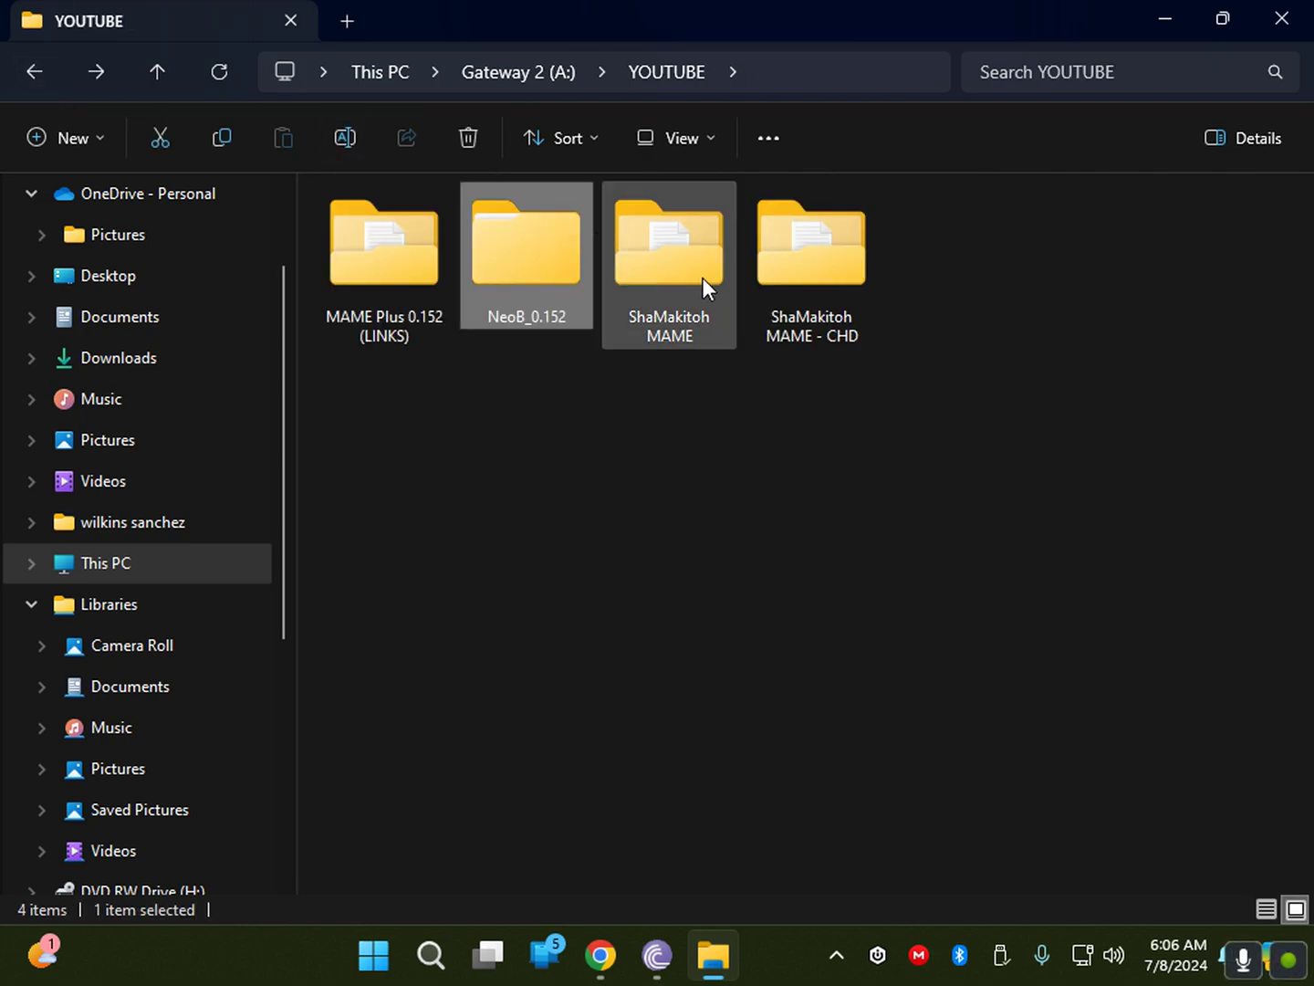
# Delete the LEER - READ ME text file from the ShaMakitoh MAME folder.
pyautogui.doubleClick(678, 266)
pyautogui.click(425, 275)
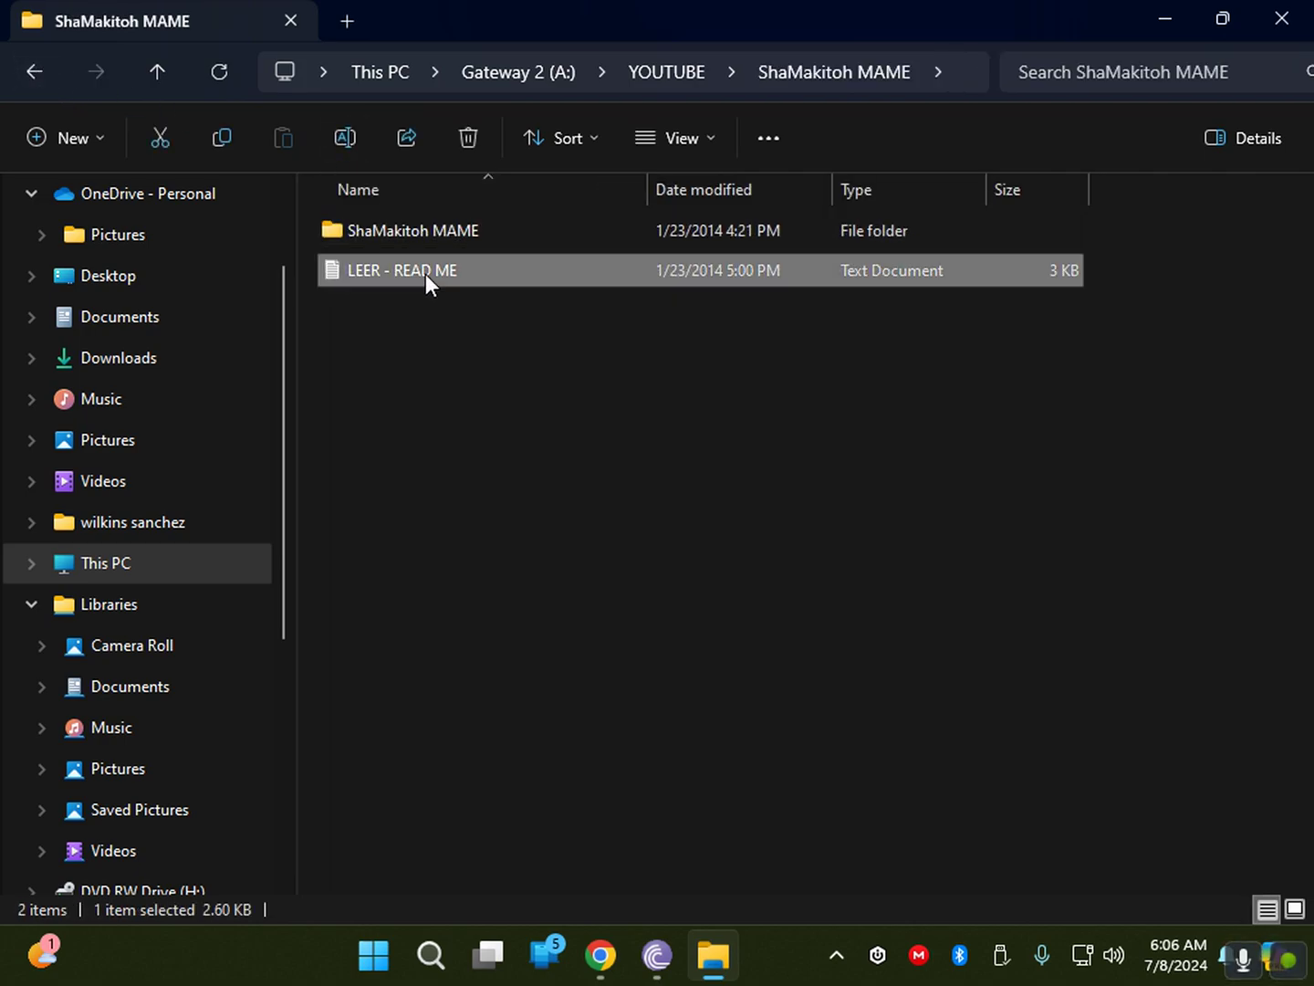
pyautogui.rightClick(425, 274)
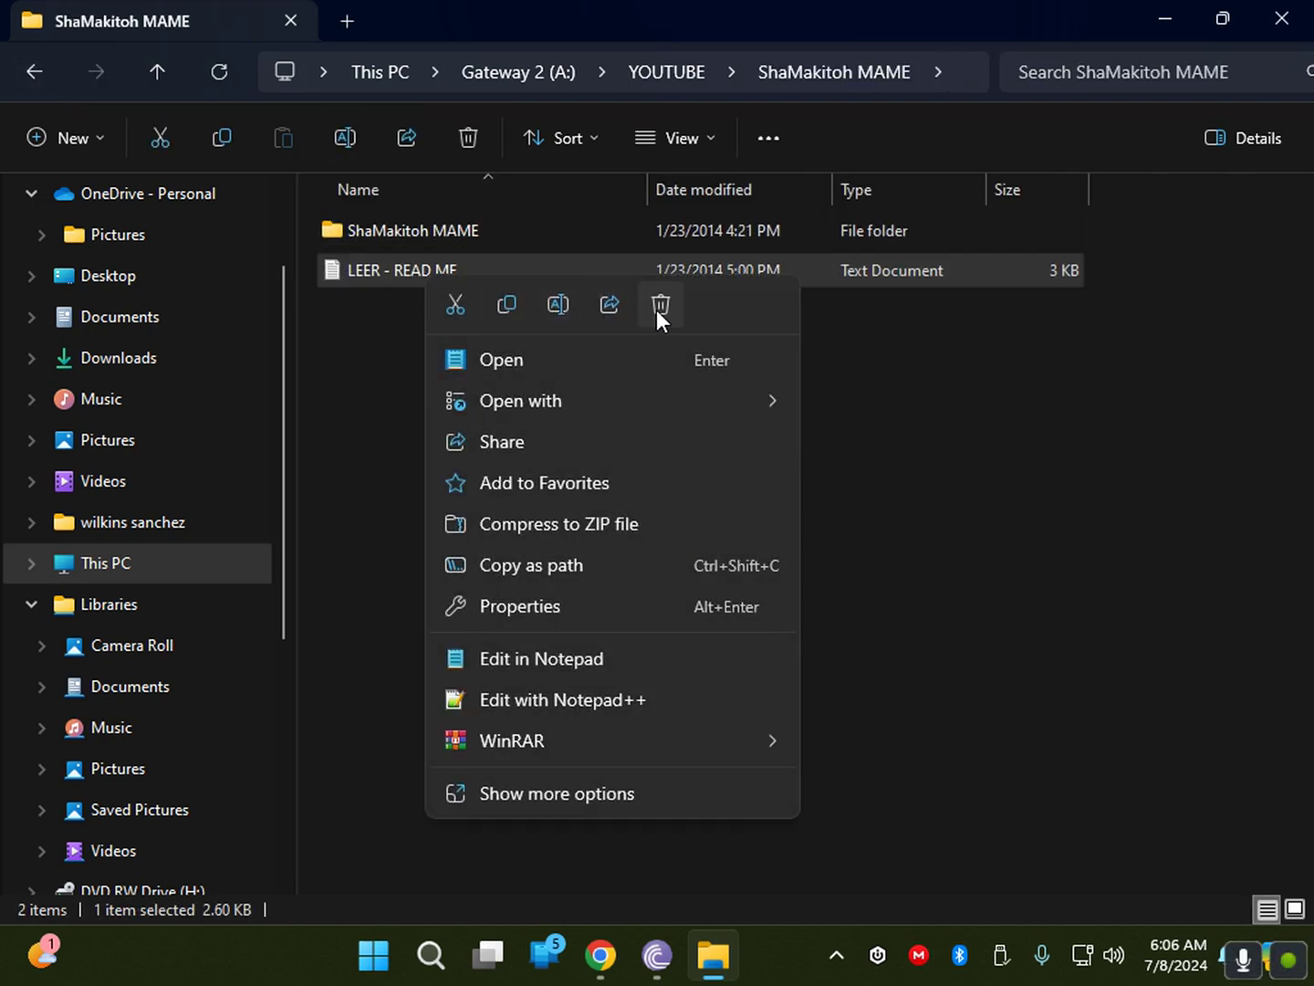
pyautogui.click(659, 306)
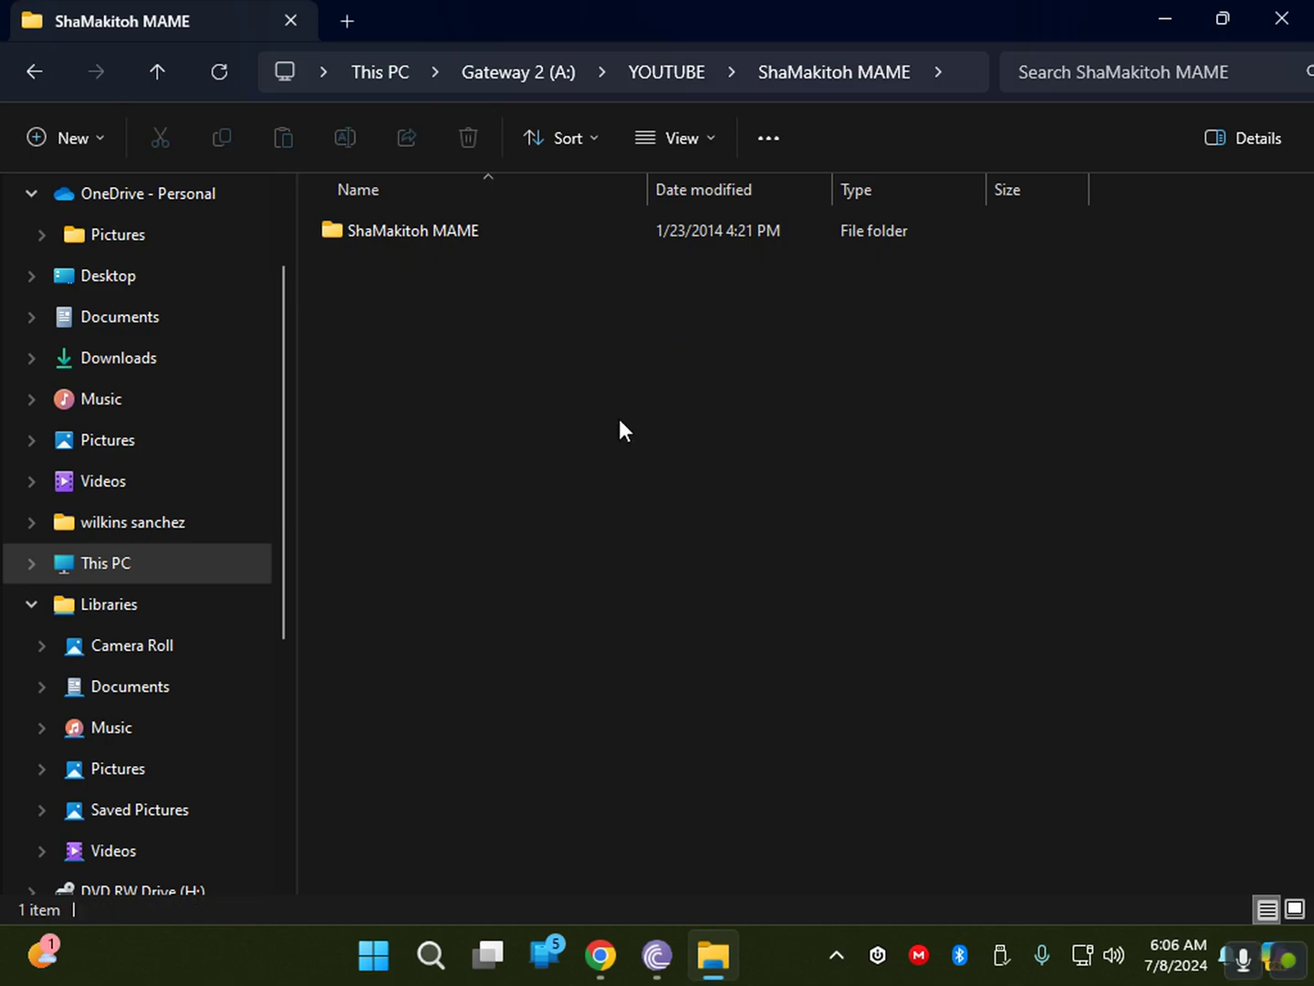
# Examine the files and subfolders inside the nested ShaMakitoh MAME folder, and return to the YOUTUBE folder.
pyautogui.doubleClick(353, 235)
pyautogui.click(40, 71)
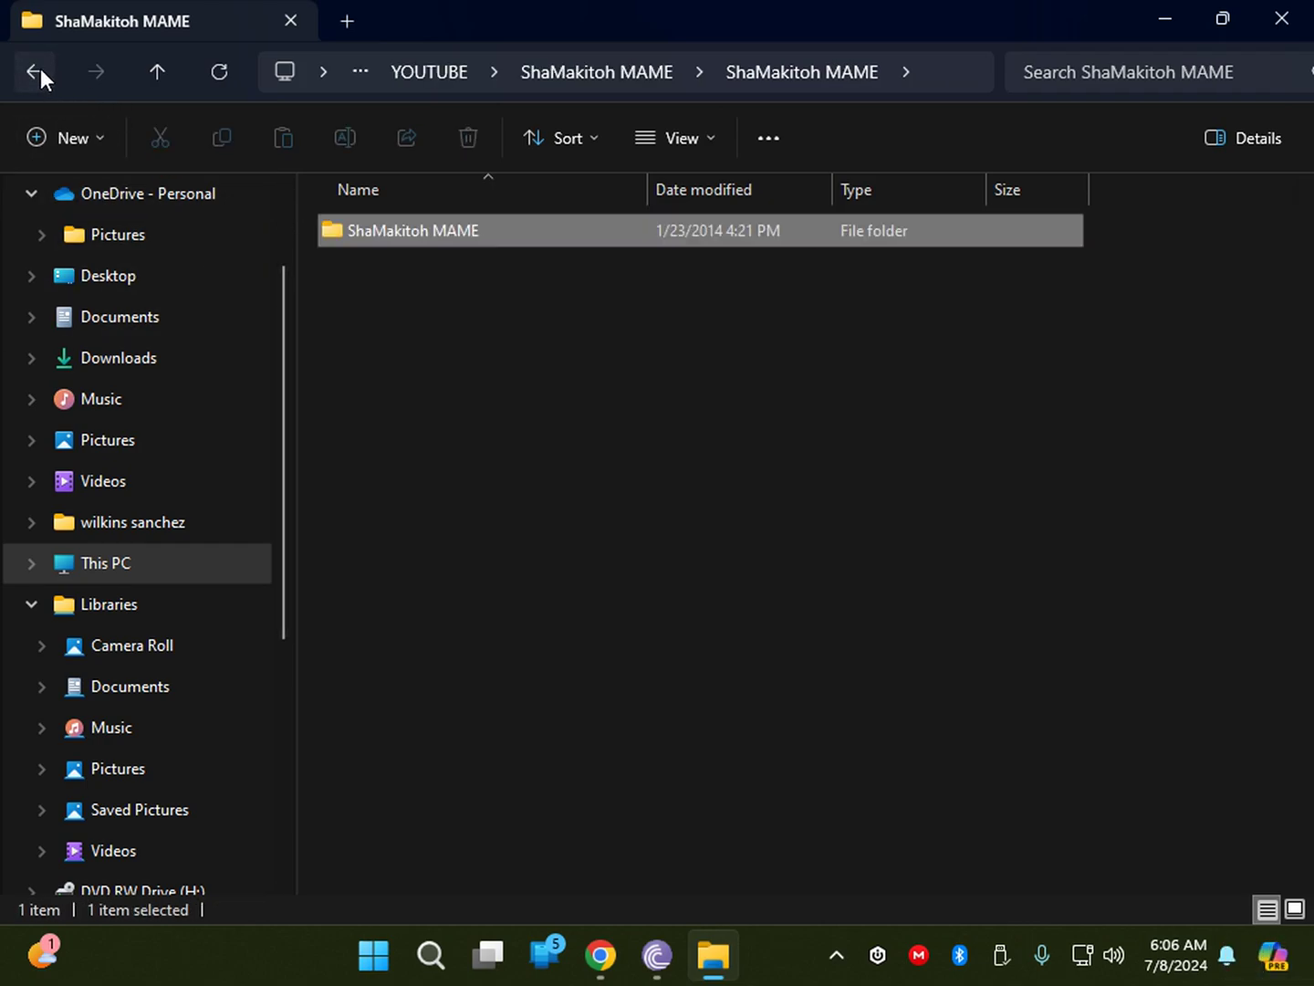
pyautogui.doubleClick(433, 228)
pyautogui.scroll(-4, 577, 465)
pyautogui.scroll(-2, 579, 463)
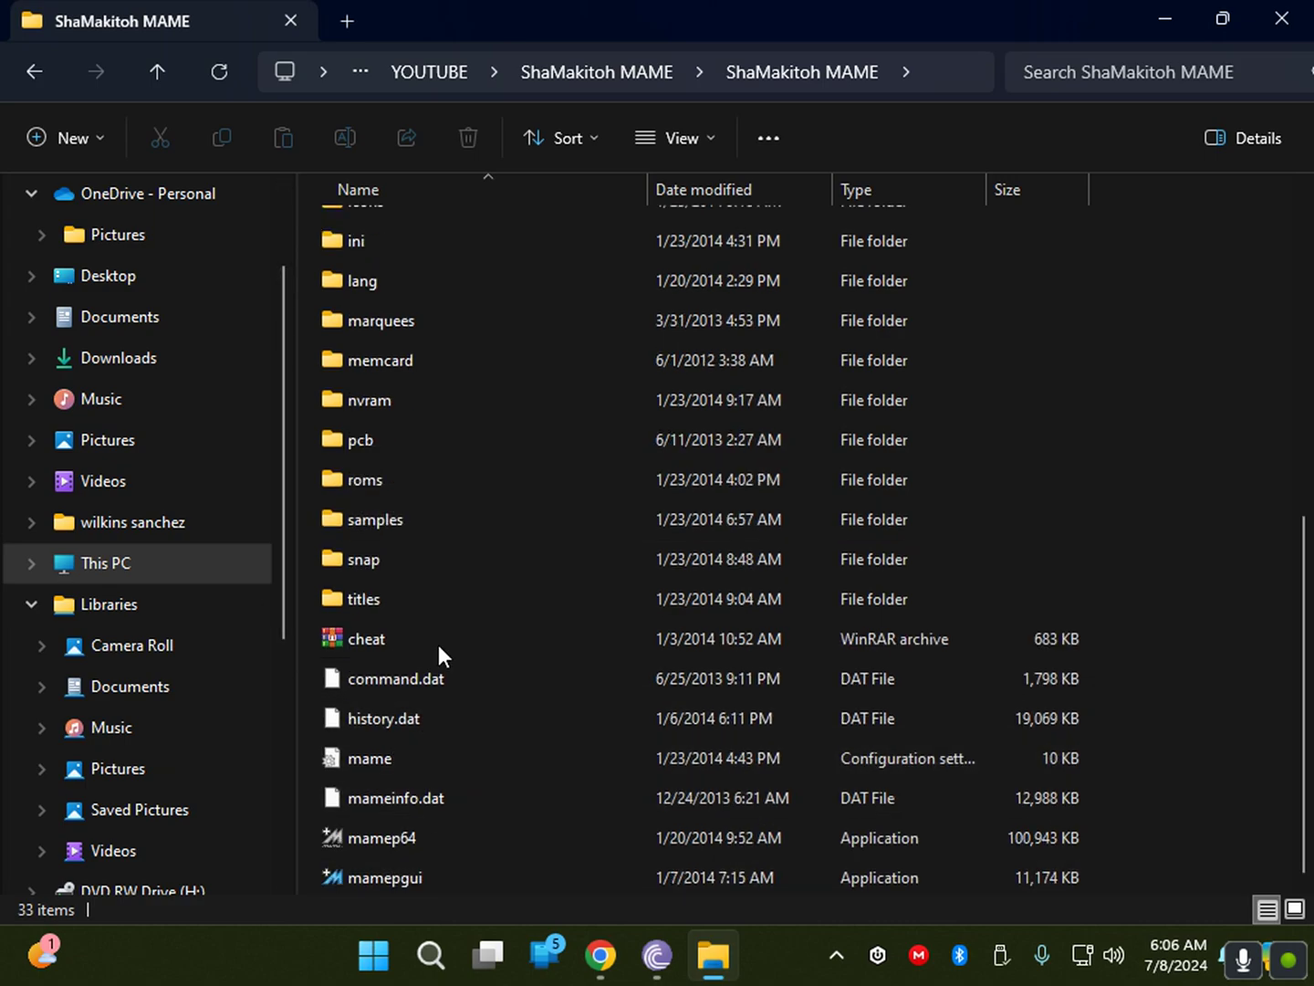
pyautogui.scroll(3, 366, 429)
pyautogui.click(45, 78)
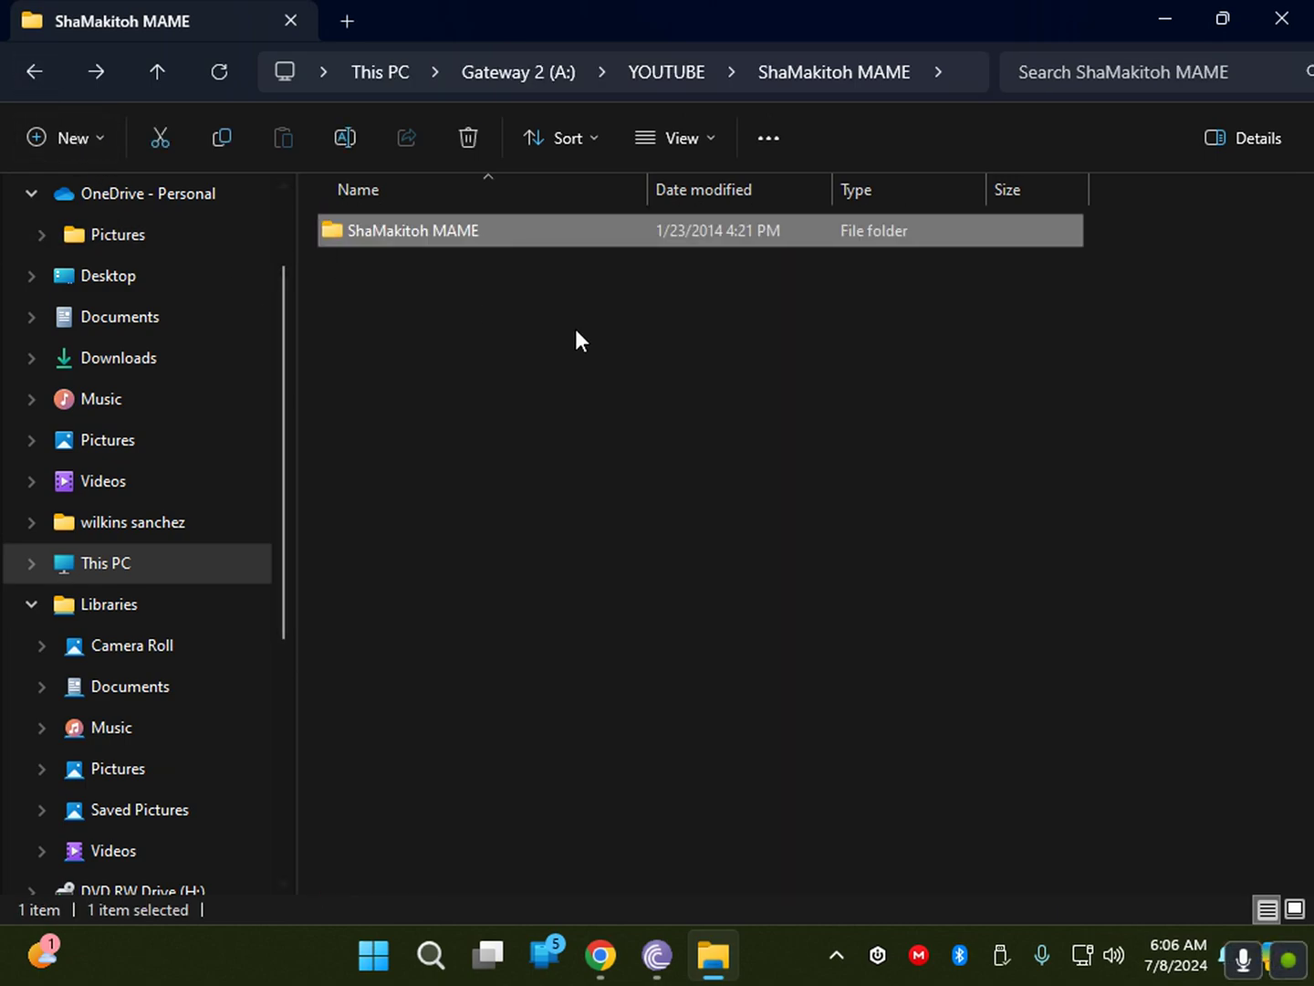
pyautogui.click(35, 73)
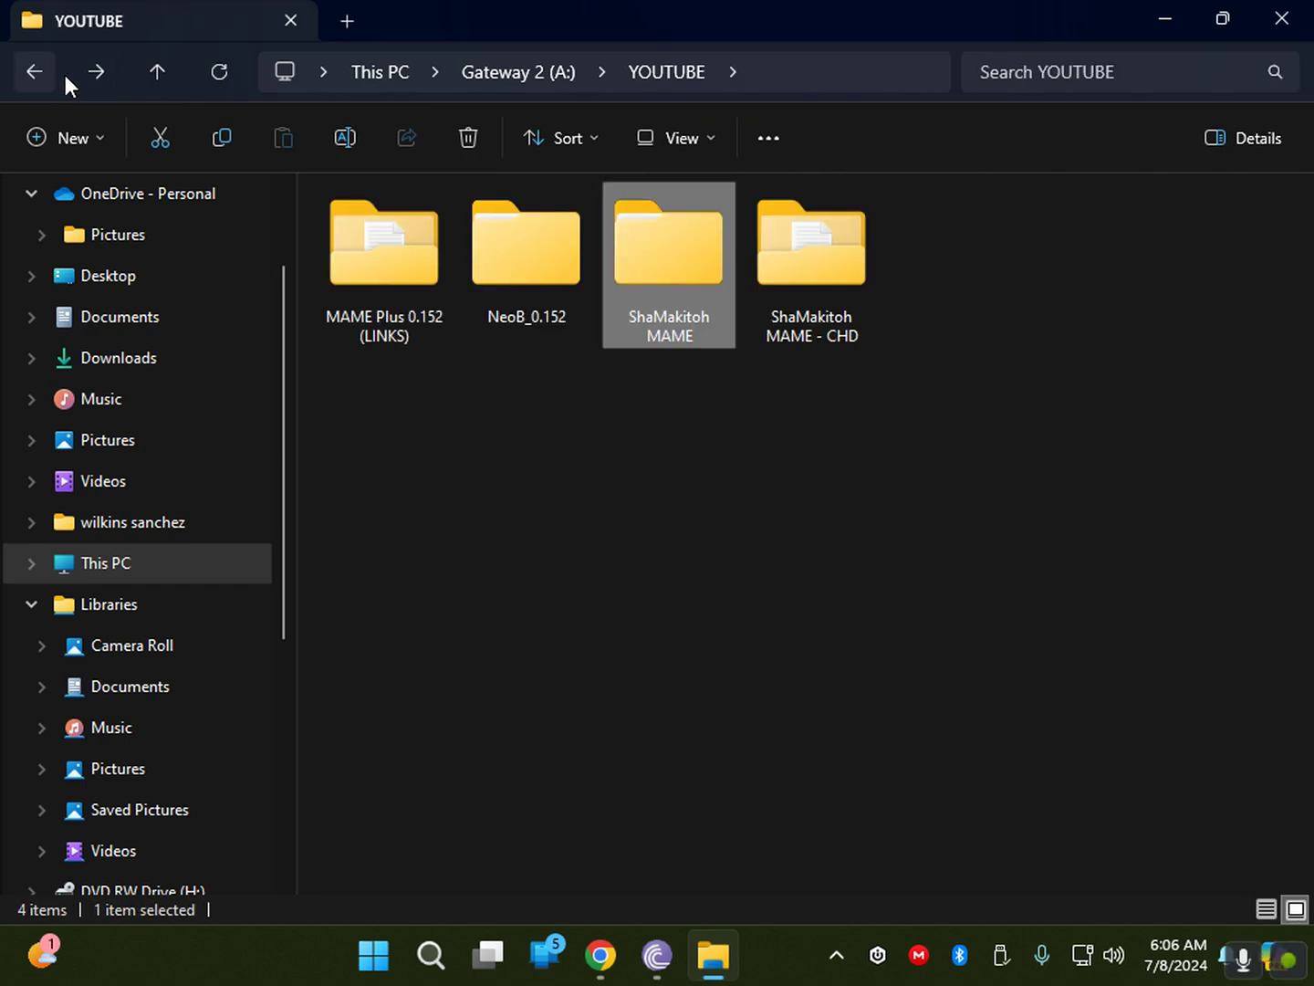
# Cut the nested ShaMakitoh MAME folder out of its parent and paste it into the YOUTUBE folder.
pyautogui.doubleClick(678, 267)
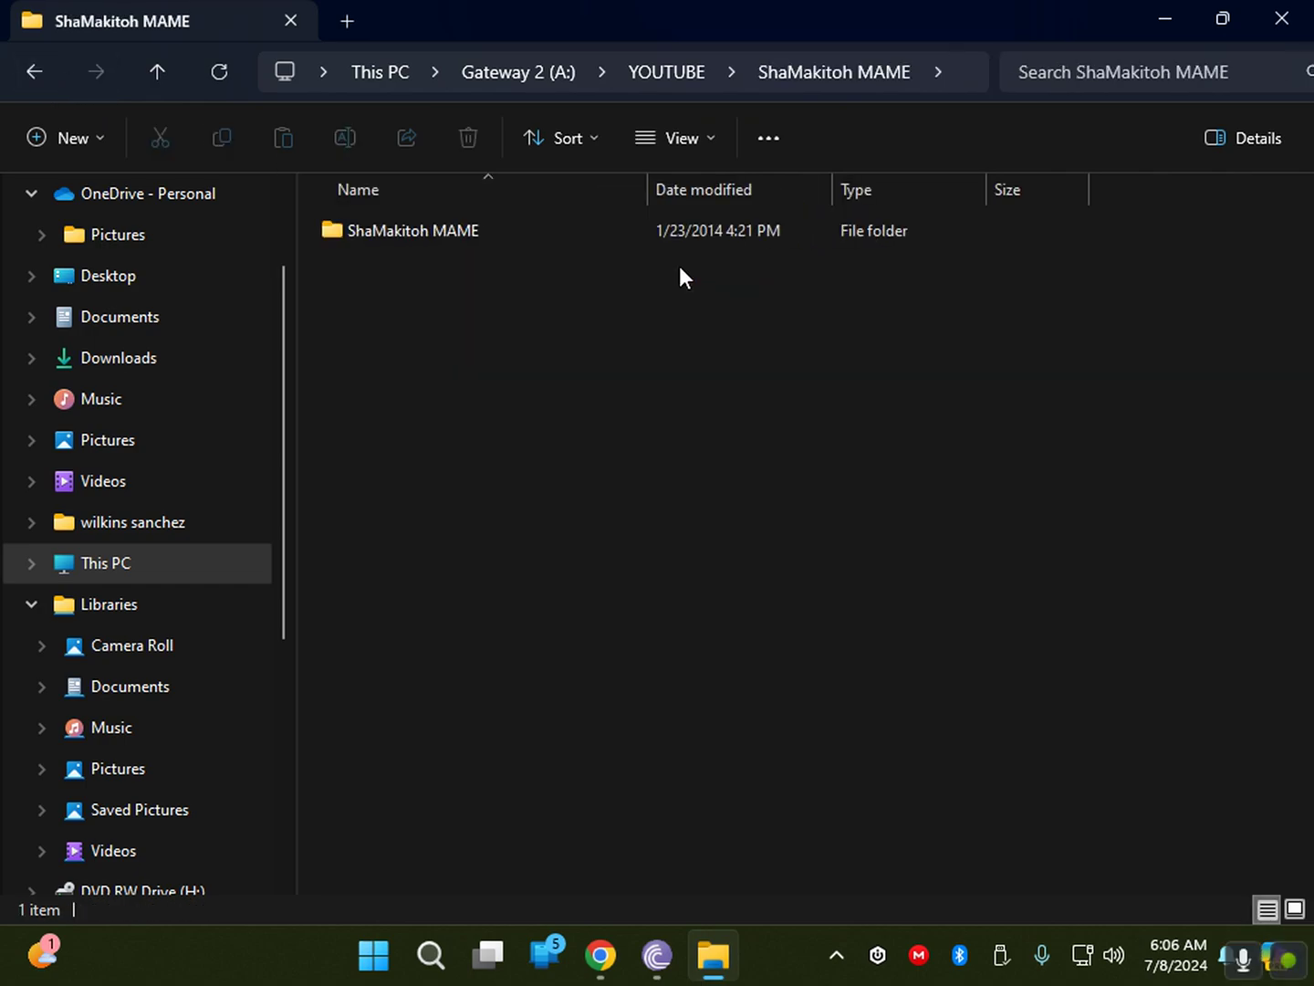
pyautogui.click(471, 235)
pyautogui.rightClick(482, 236)
pyautogui.click(501, 260)
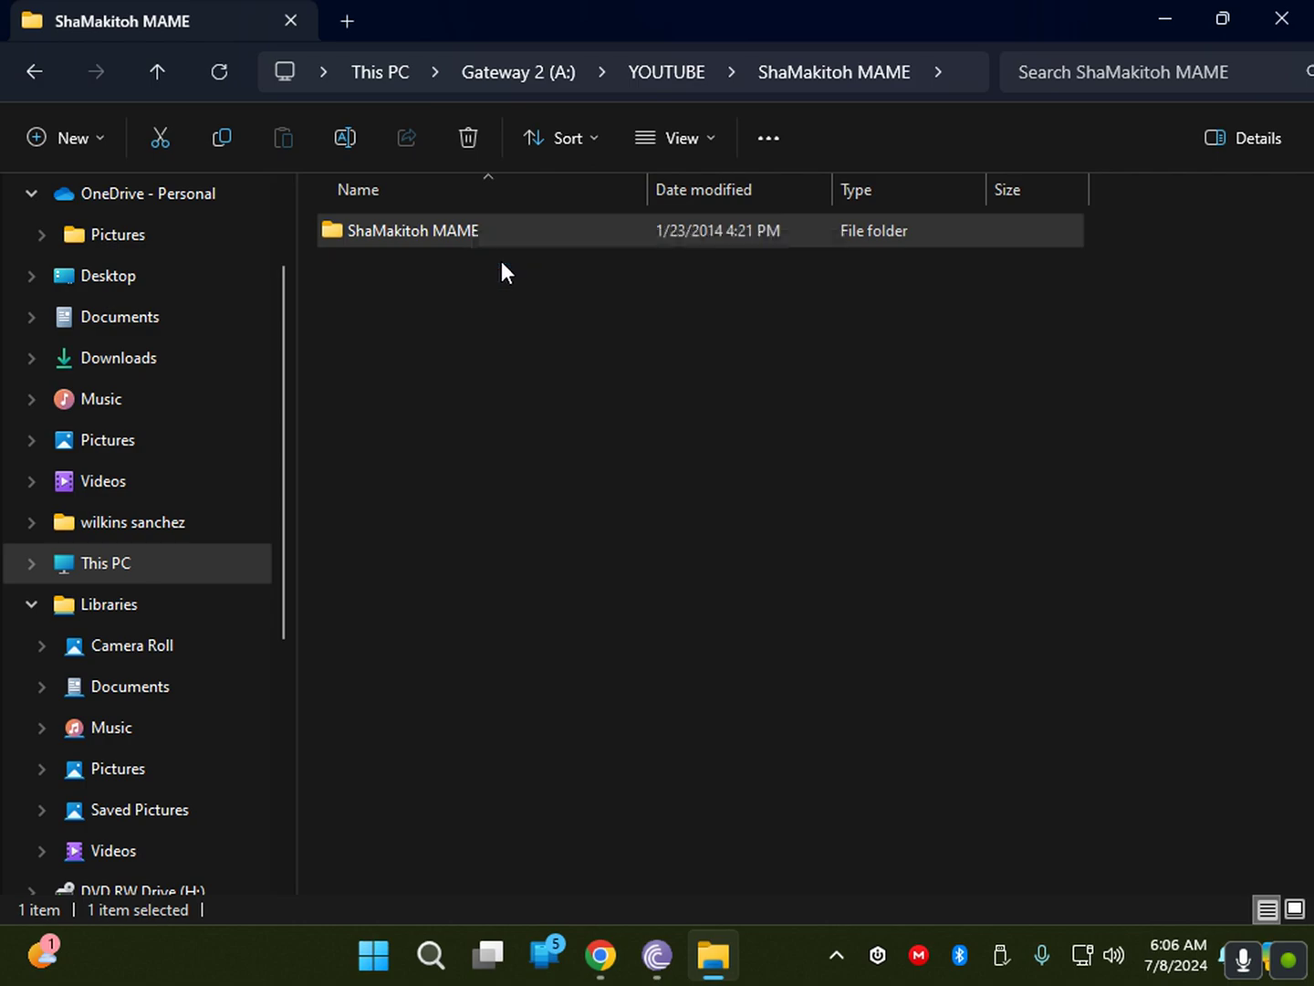
pyautogui.click(18, 81)
pyautogui.click(505, 434)
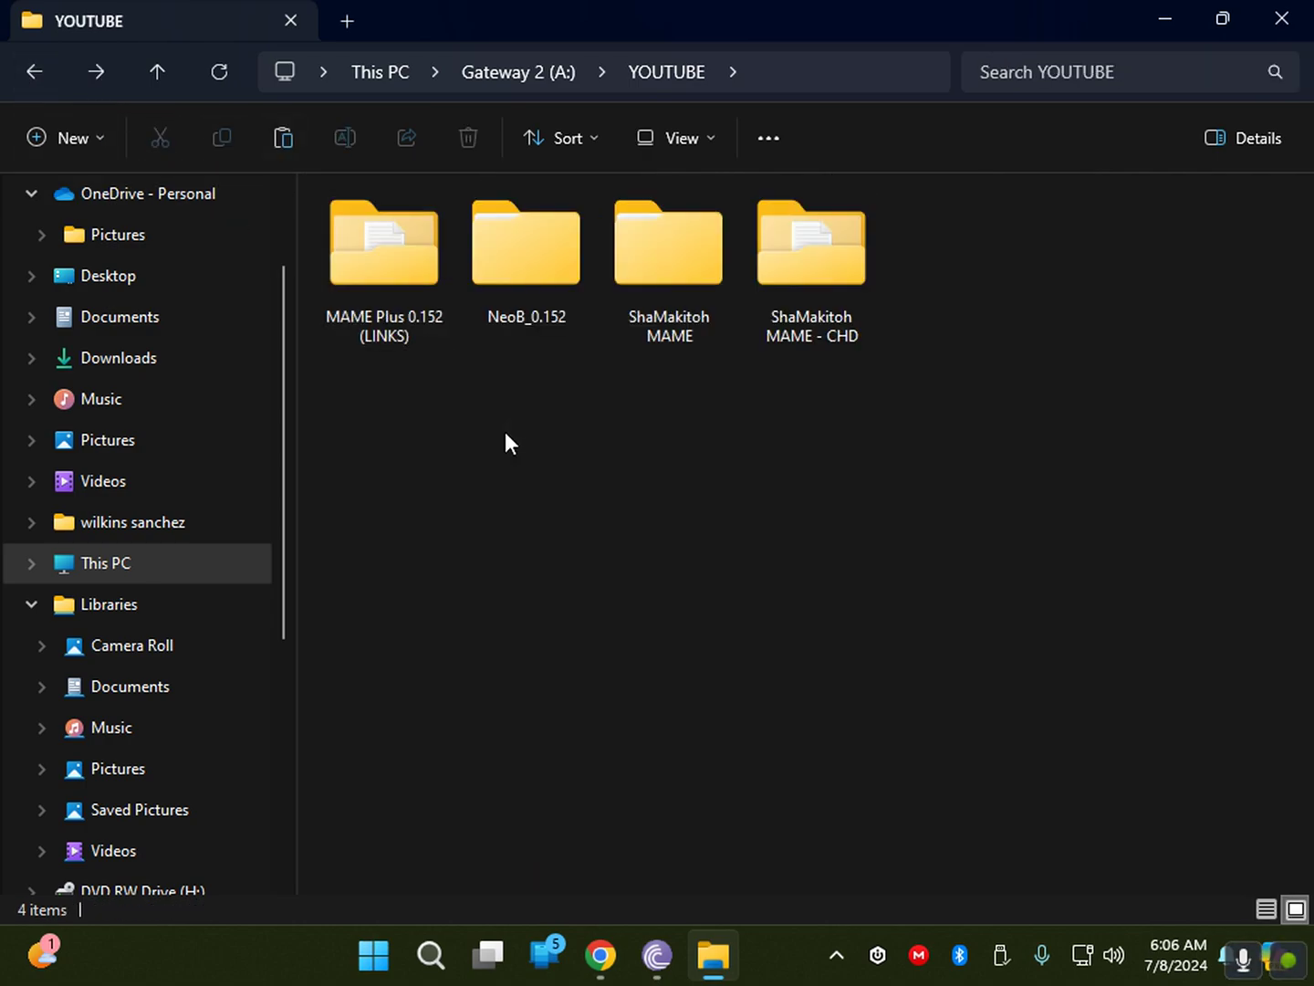
pyautogui.rightClick(504, 434)
pyautogui.click(533, 454)
# Delete the LEER - READ ME text file from the ShaMakitoh MAME - CHD folder.
pyautogui.doubleClick(801, 284)
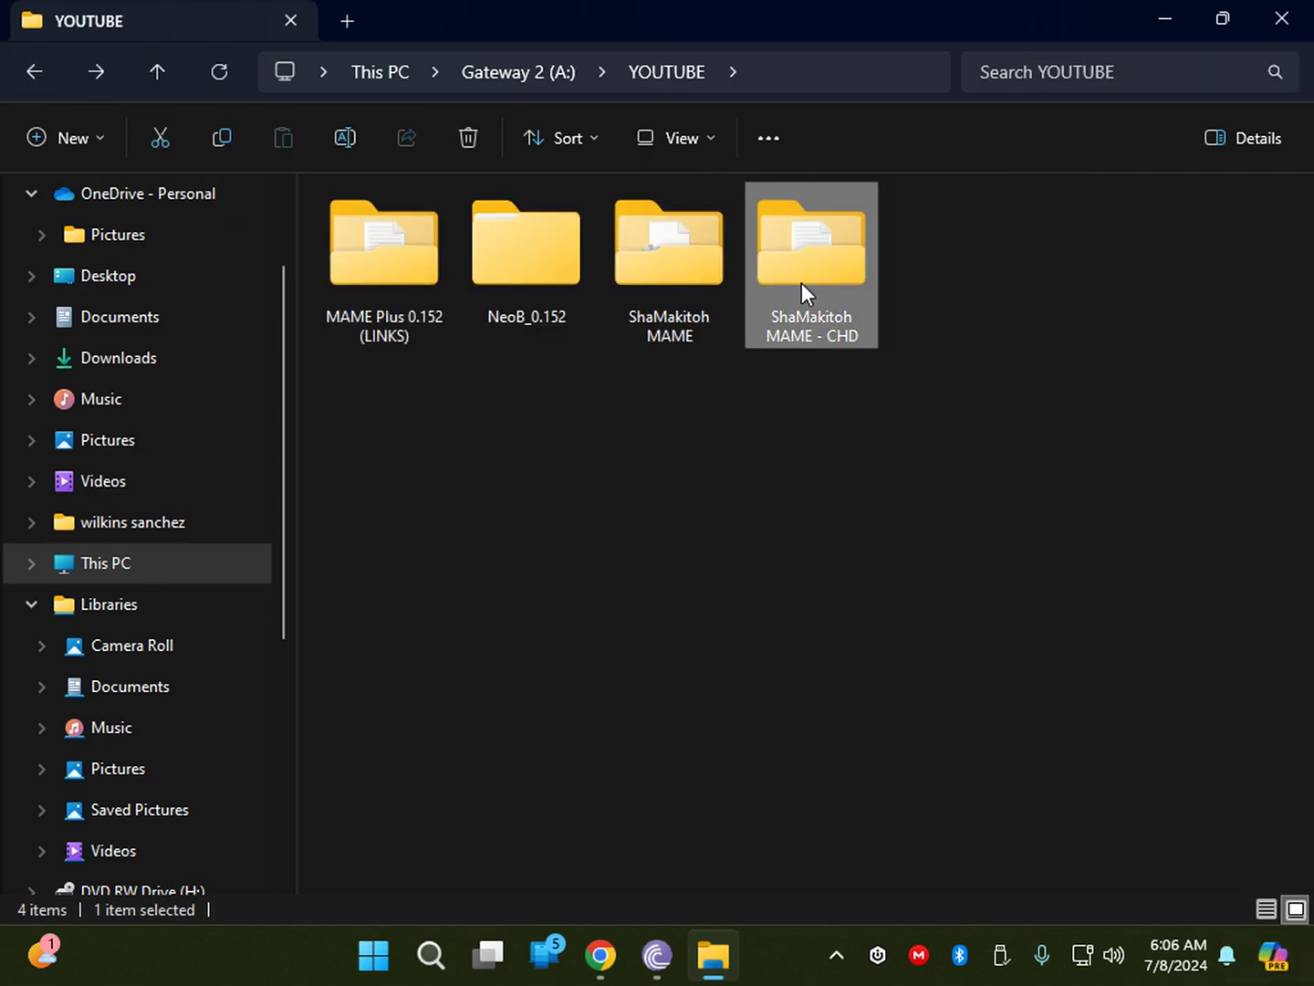
pyautogui.rightClick(440, 270)
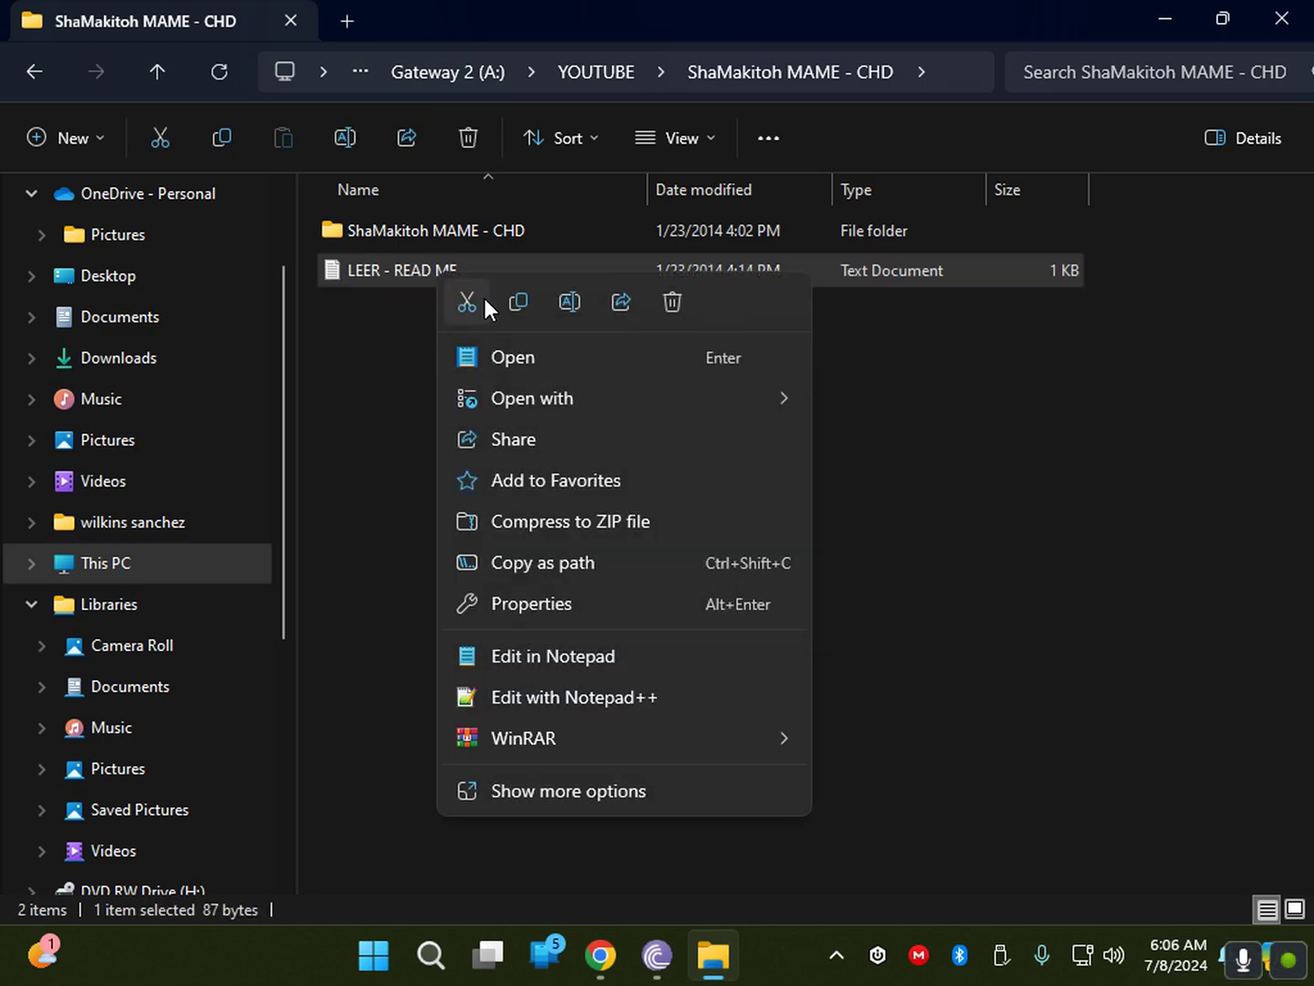
pyautogui.click(668, 301)
# Cut all the game folders inside the nested ShaMakitoh MAME - CHD folder and return to the YOUTUBE folder.
pyautogui.doubleClick(504, 234)
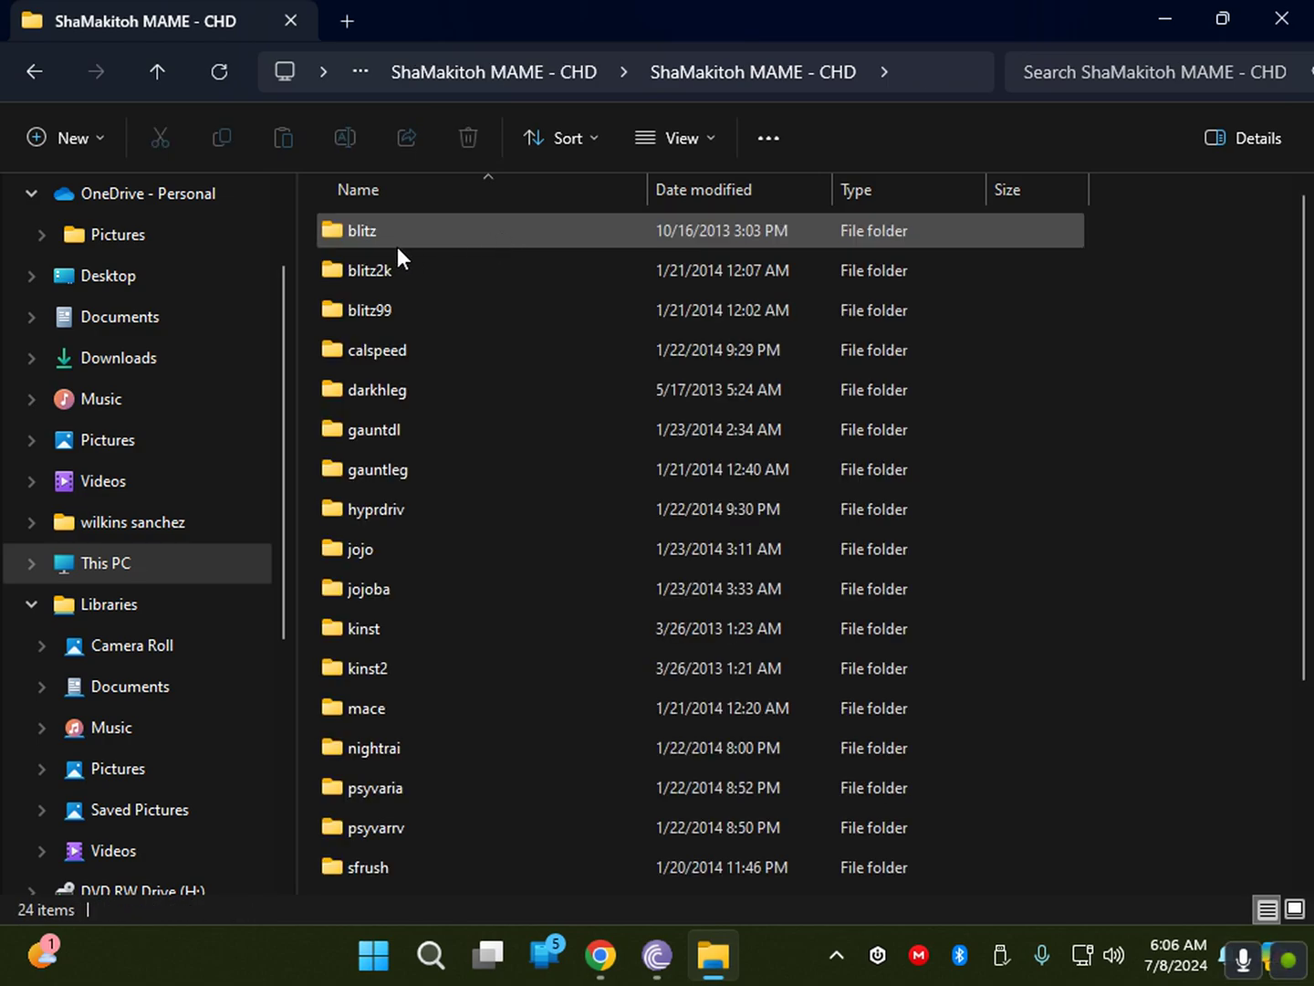
pyautogui.click(35, 72)
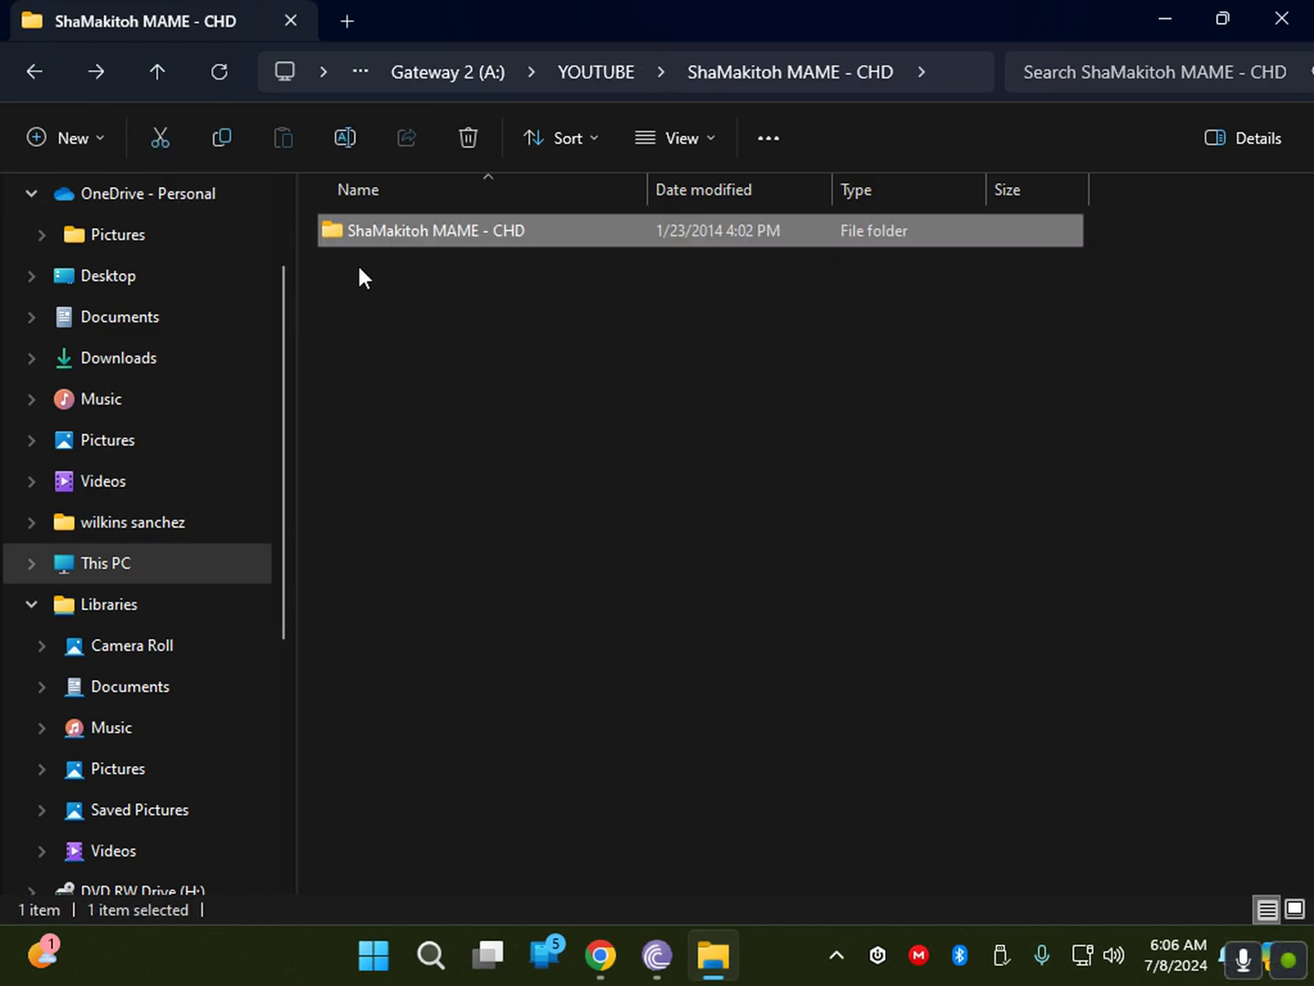
pyautogui.doubleClick(432, 234)
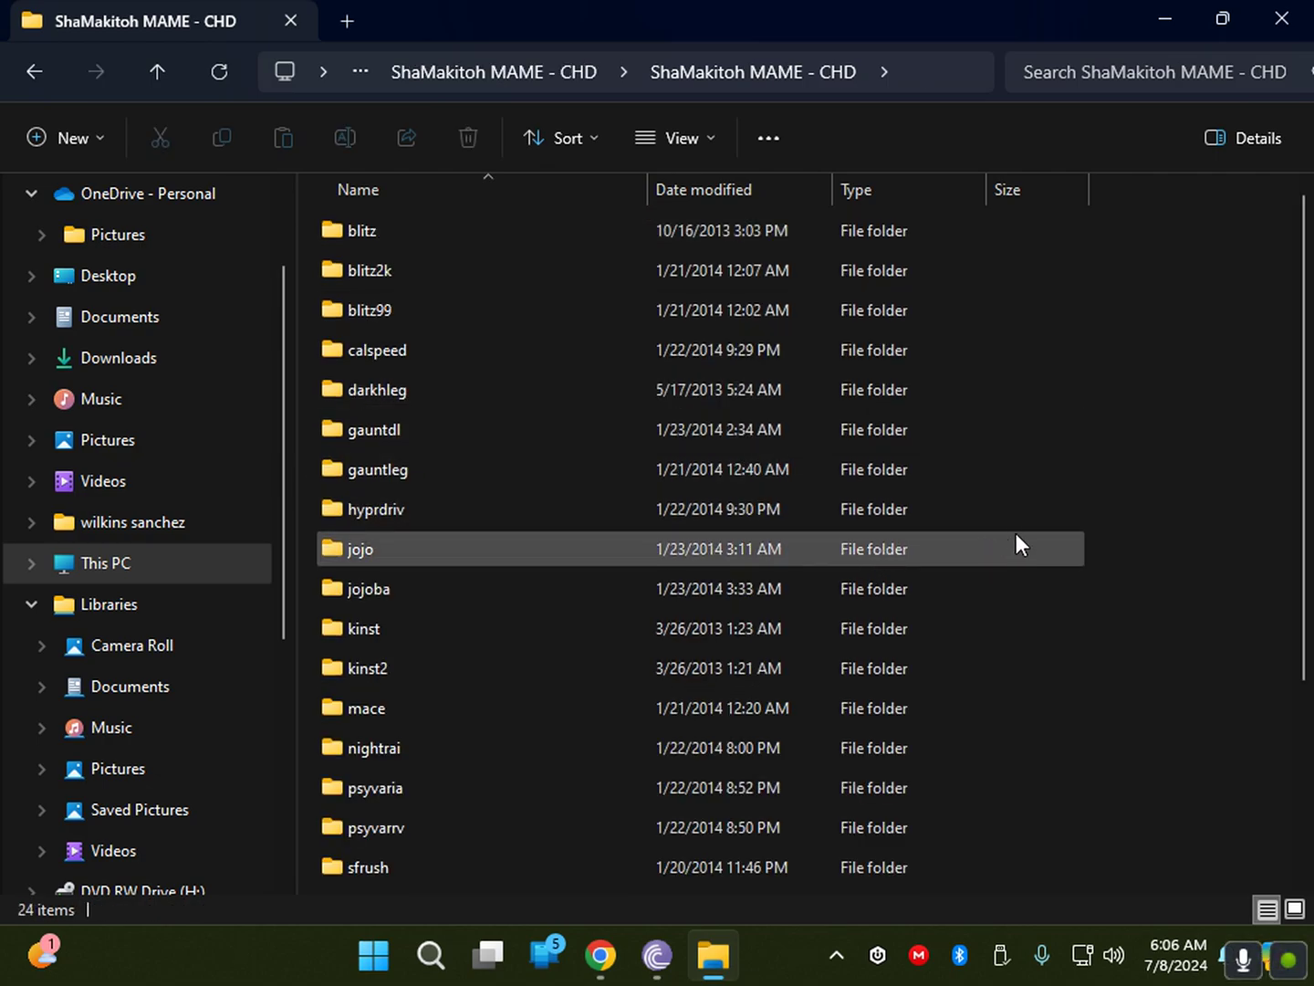
pyautogui.hotkey('ctrl', 'a')
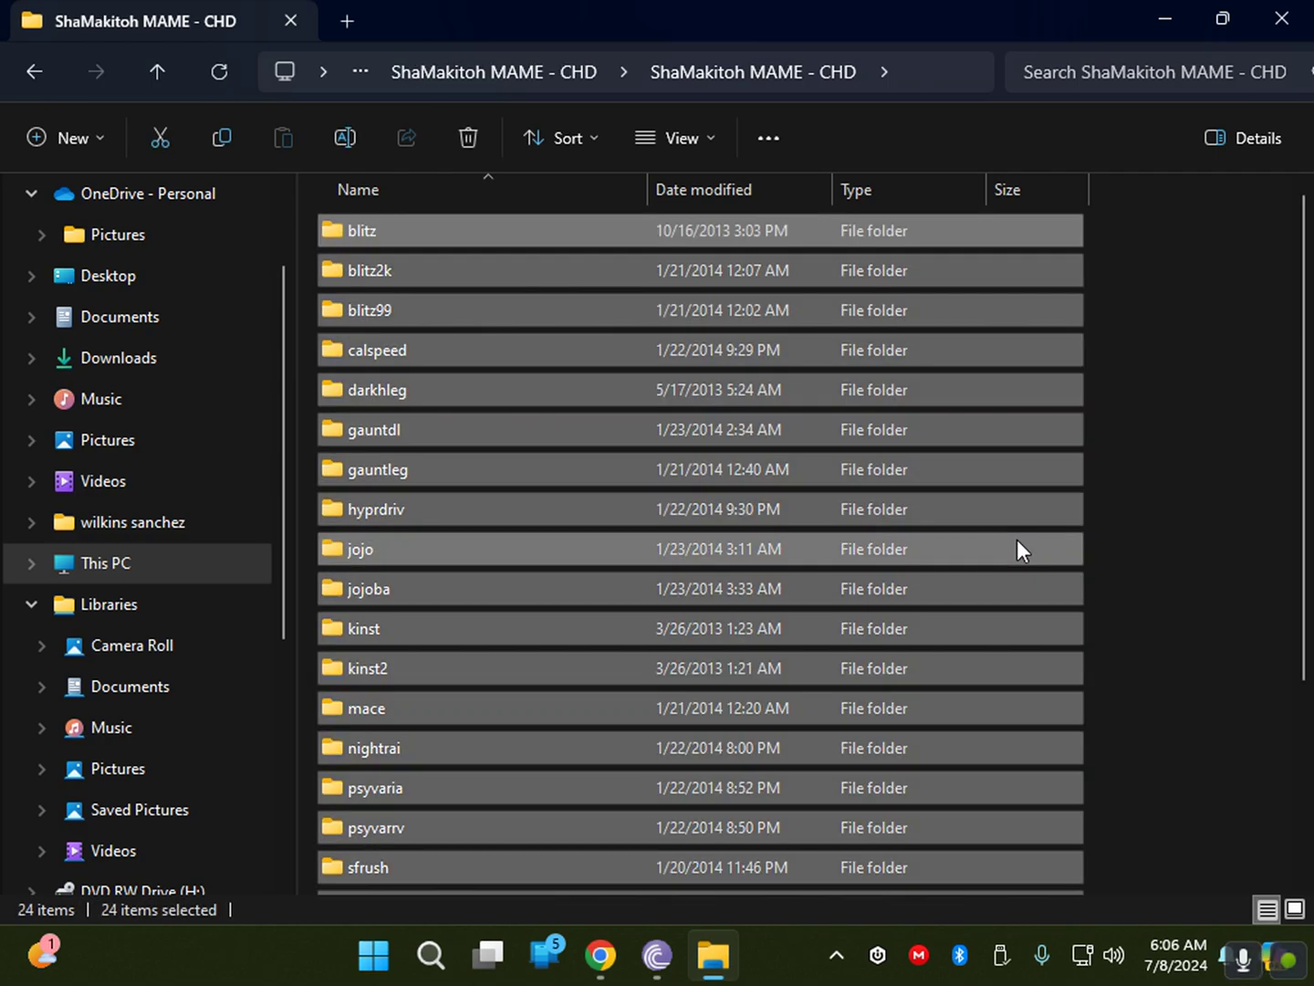
pyautogui.rightClick(390, 241)
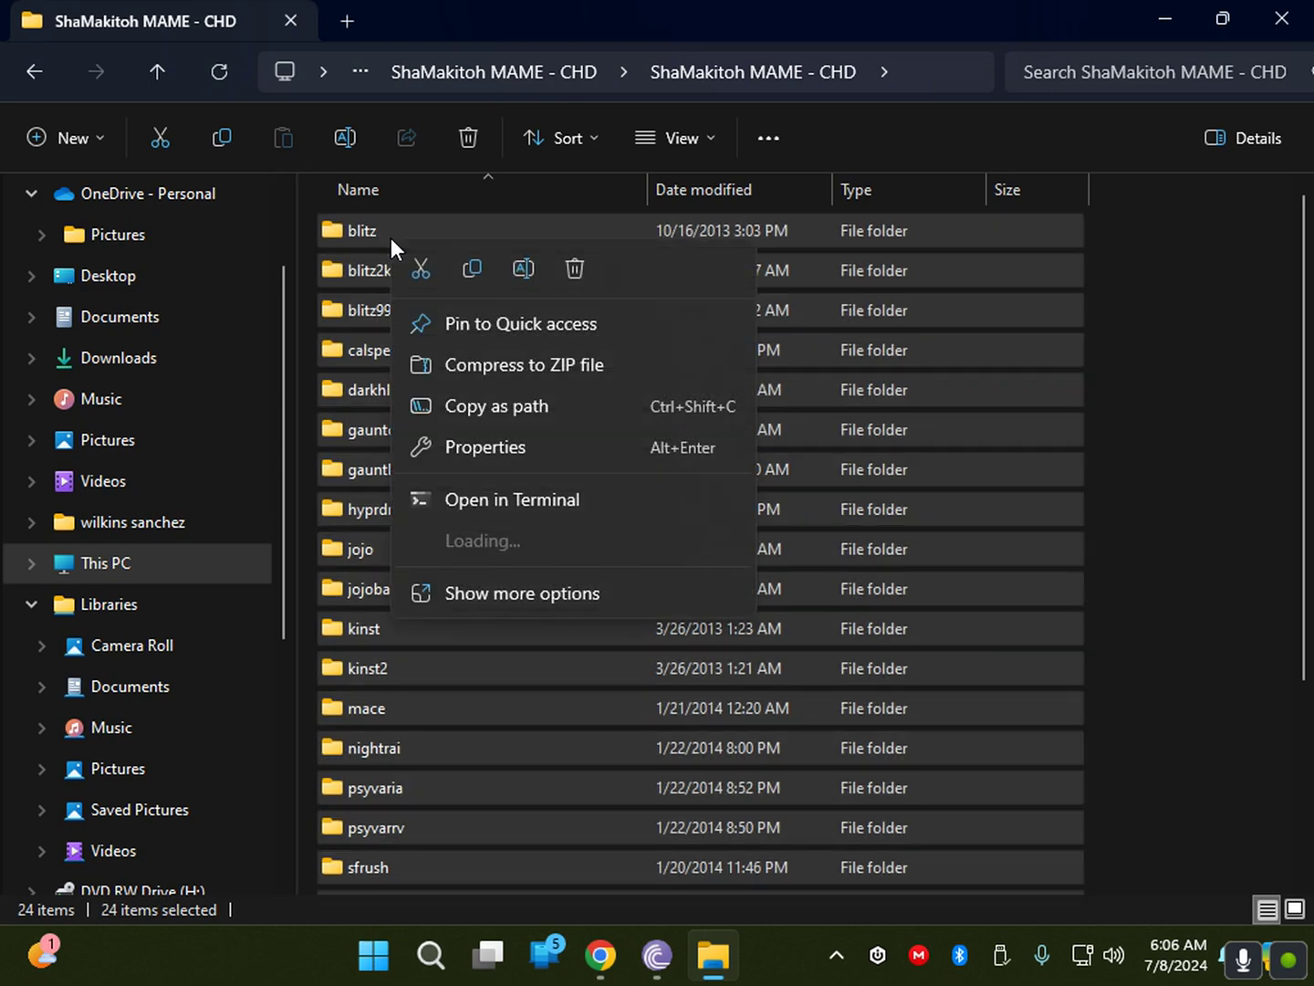
pyautogui.click(419, 270)
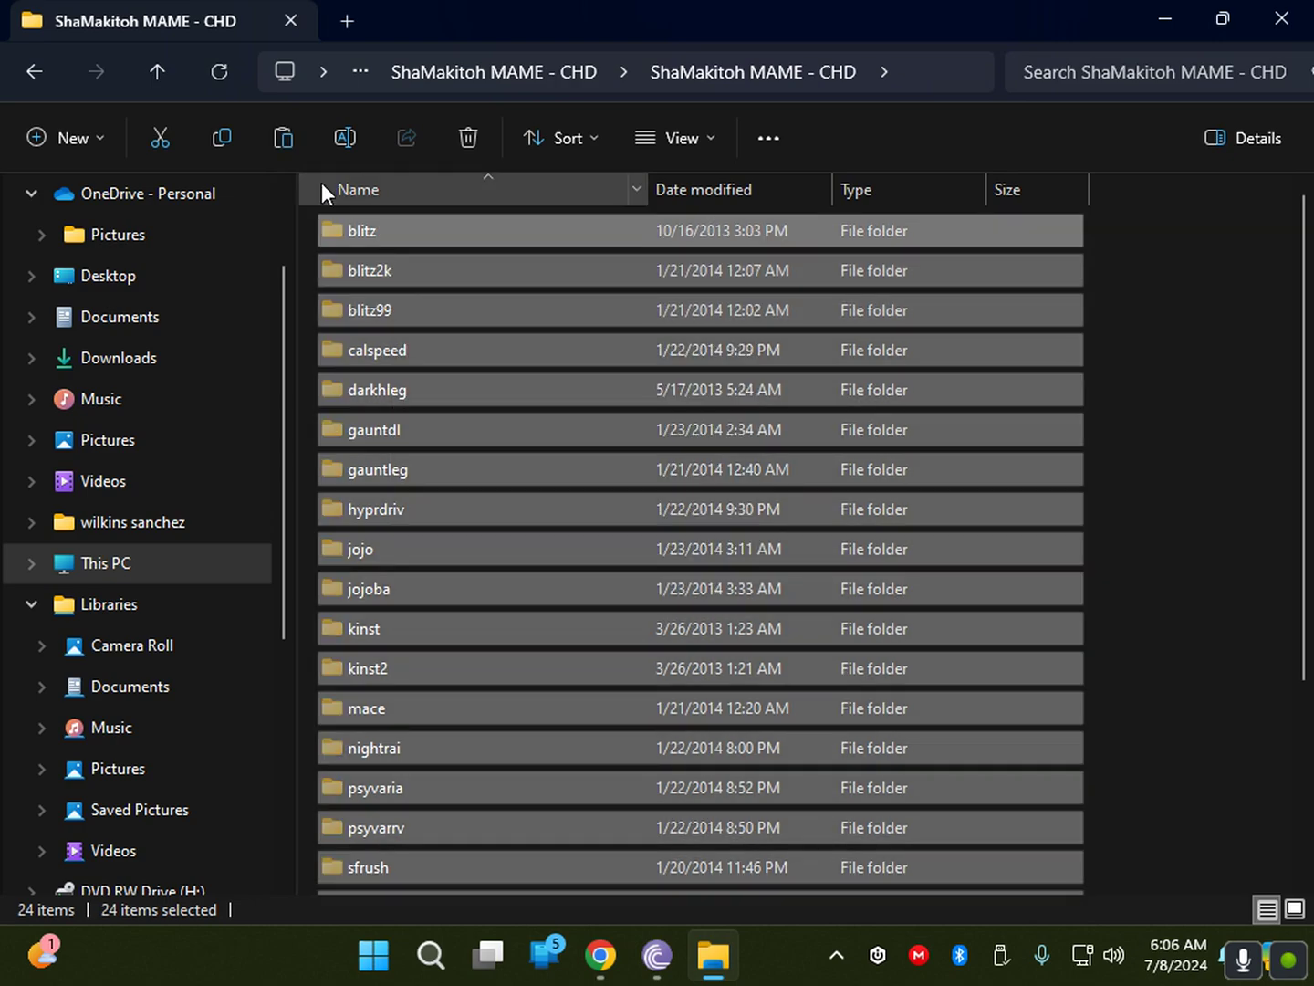
pyautogui.click(42, 72)
pyautogui.click(43, 71)
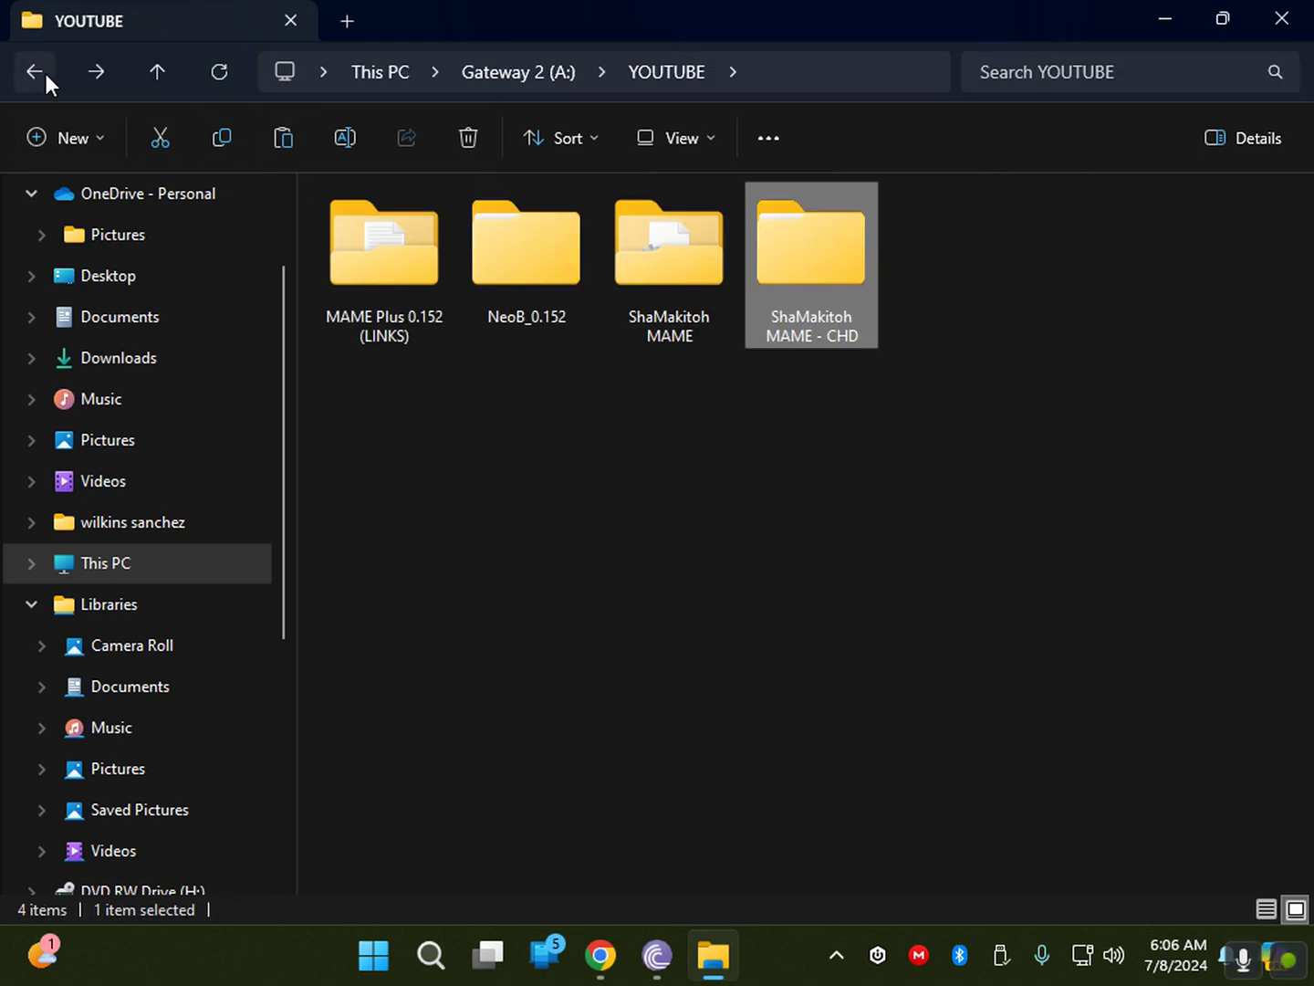
# Paste the cut CHD game folders into the roms folder of ShaMakitoh MAME.
pyautogui.doubleClick(651, 281)
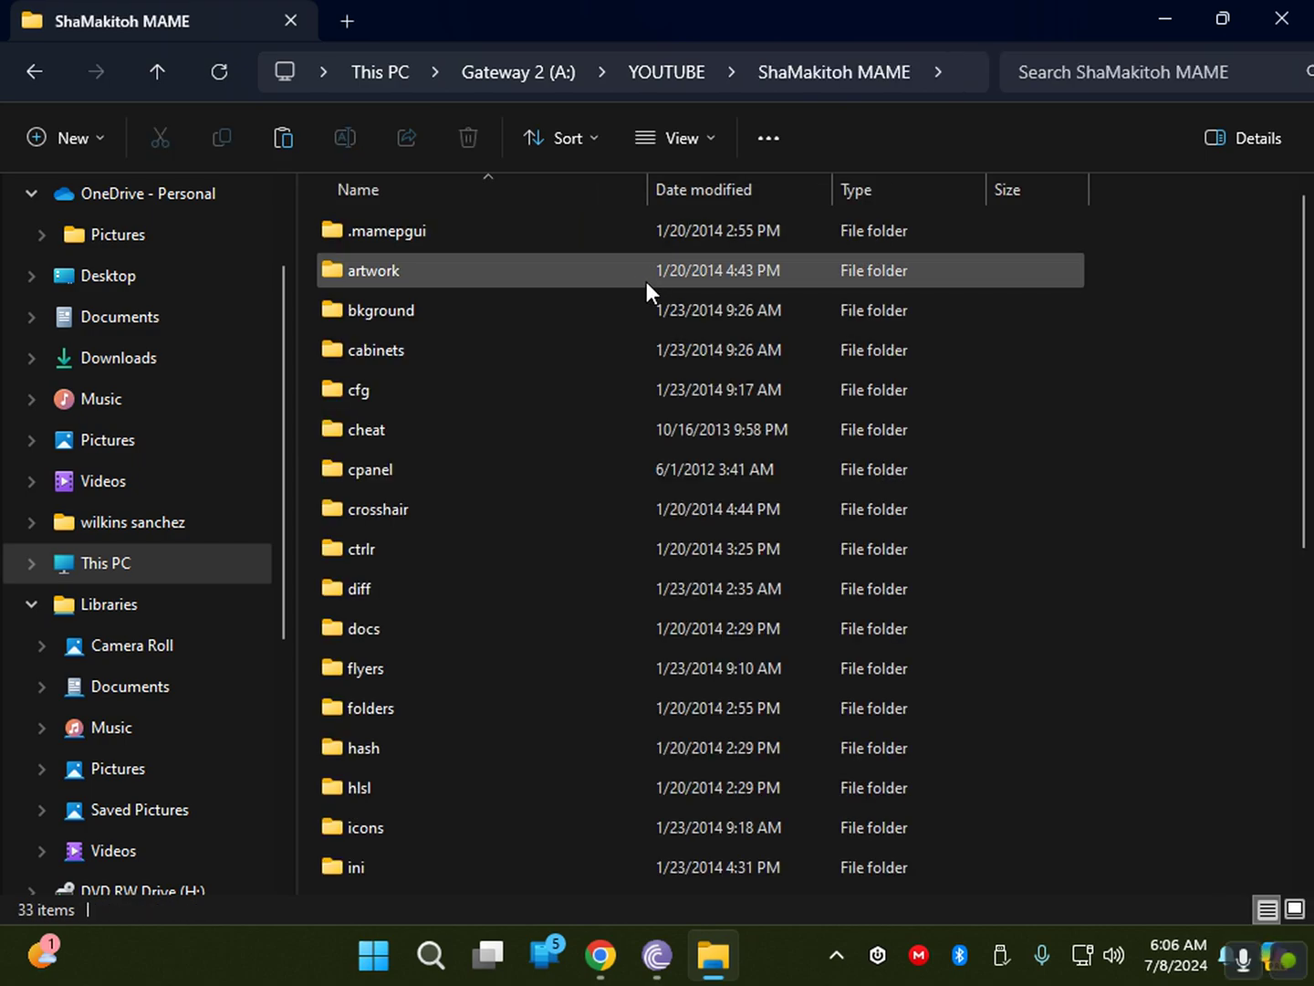
pyautogui.scroll(-2, 469, 588)
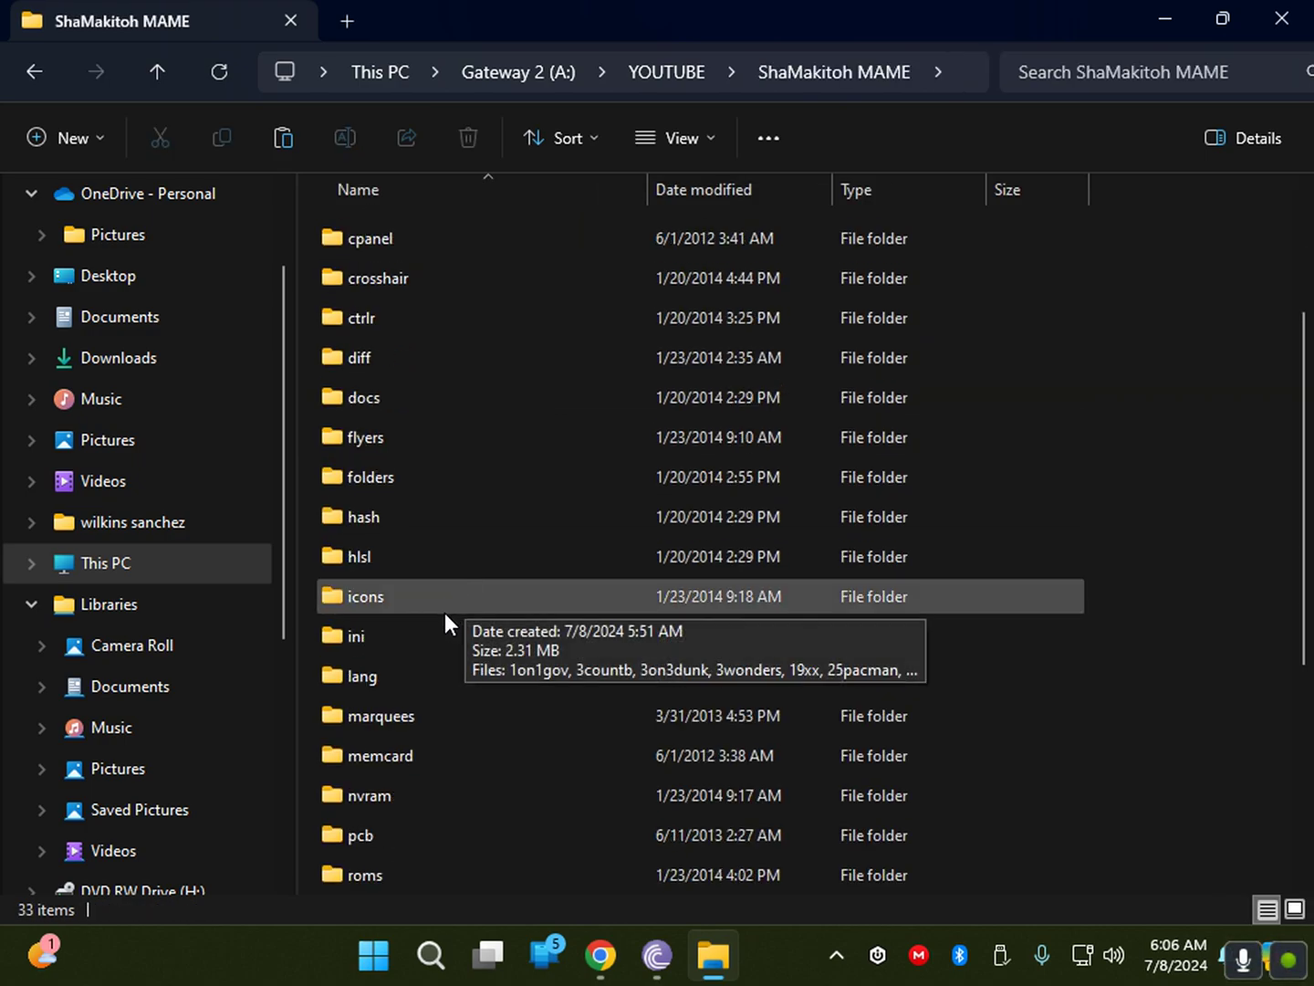
pyautogui.scroll(-1, 448, 639)
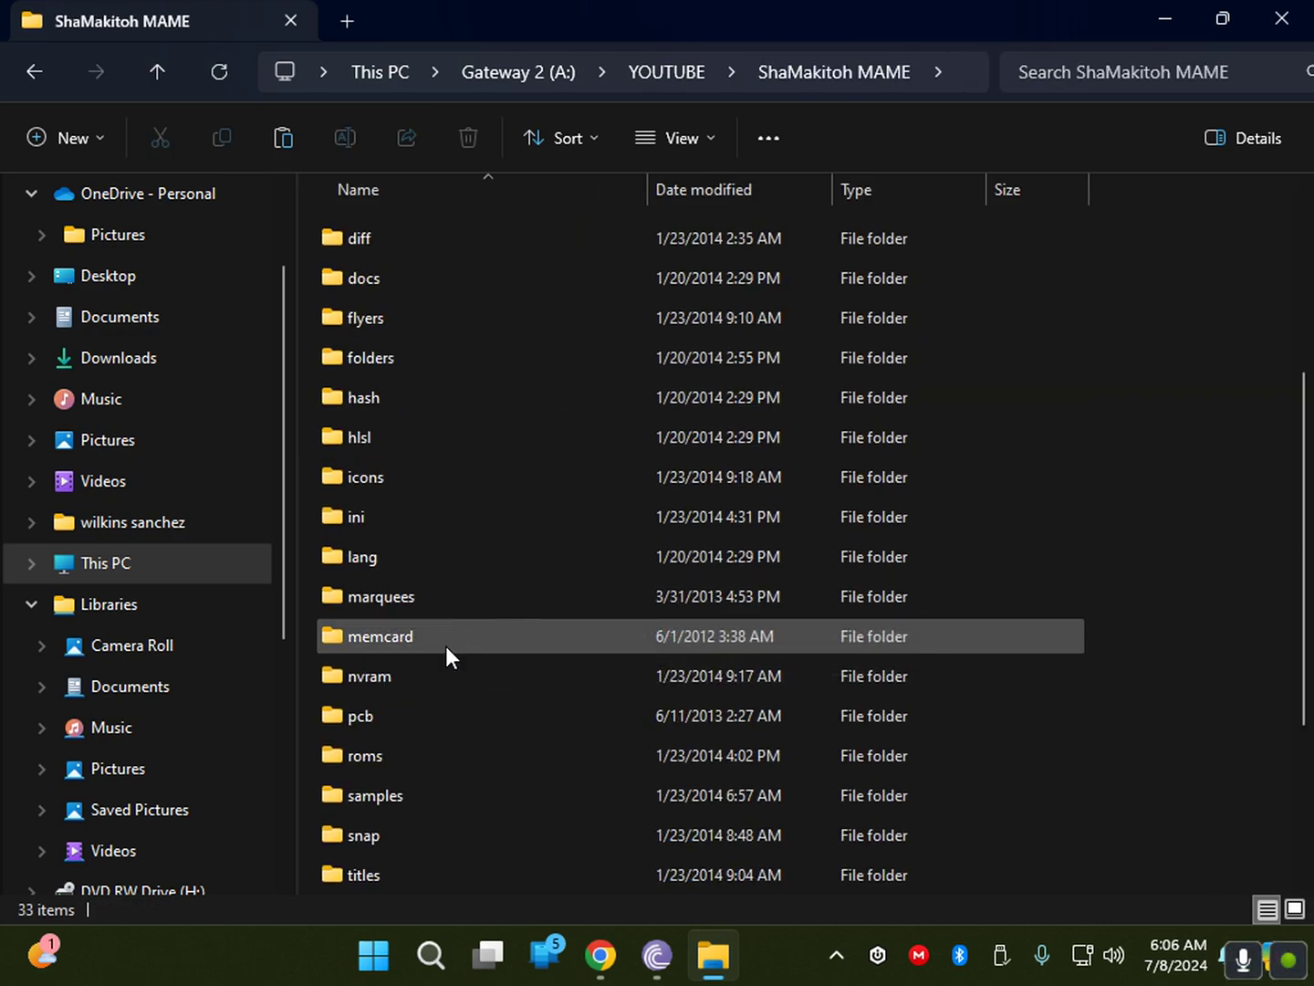
pyautogui.doubleClick(363, 757)
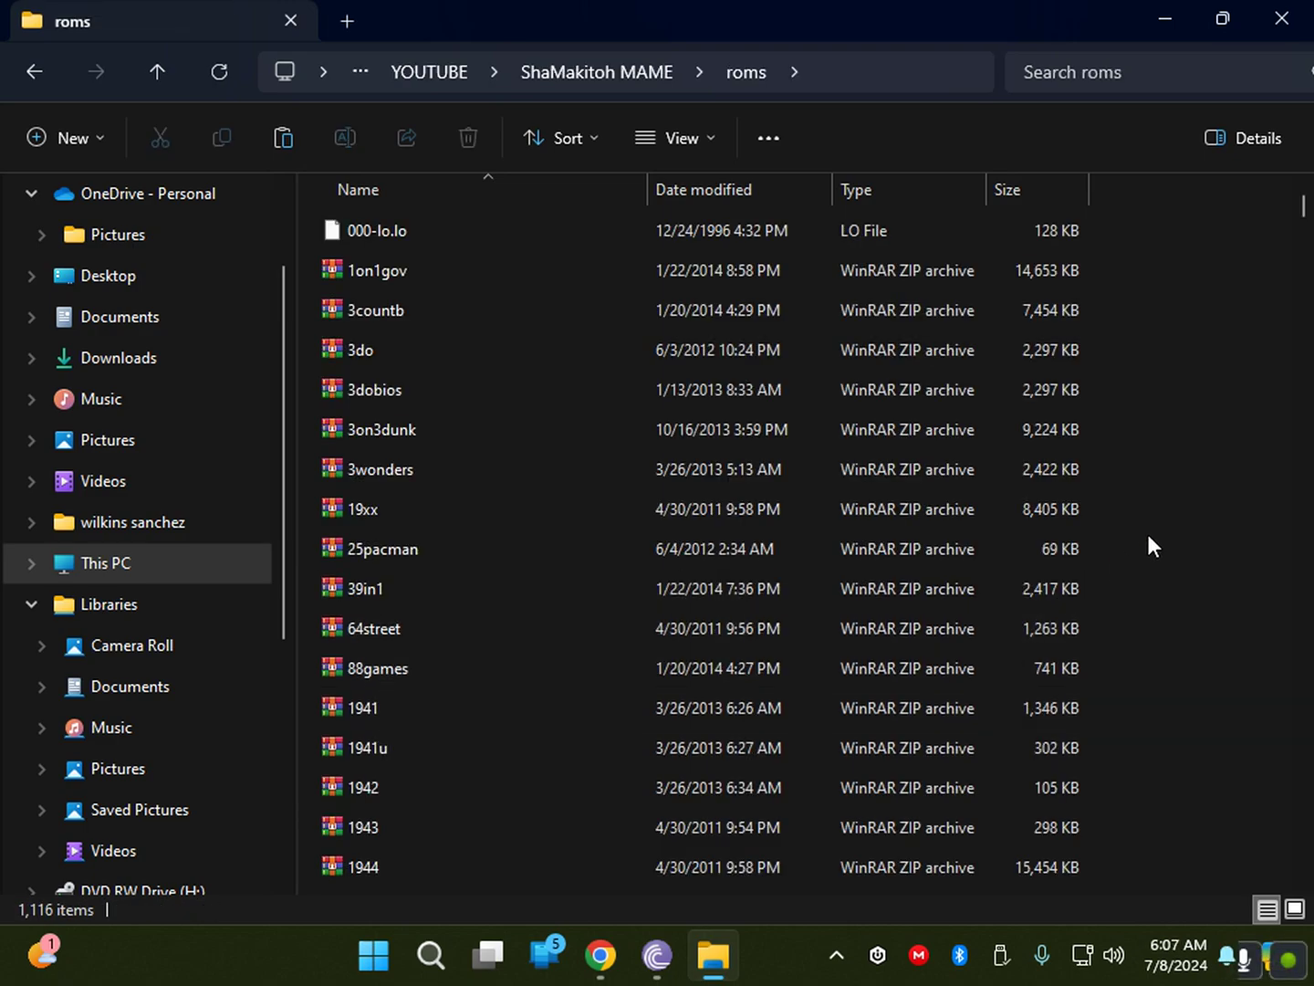
pyautogui.rightClick(1148, 537)
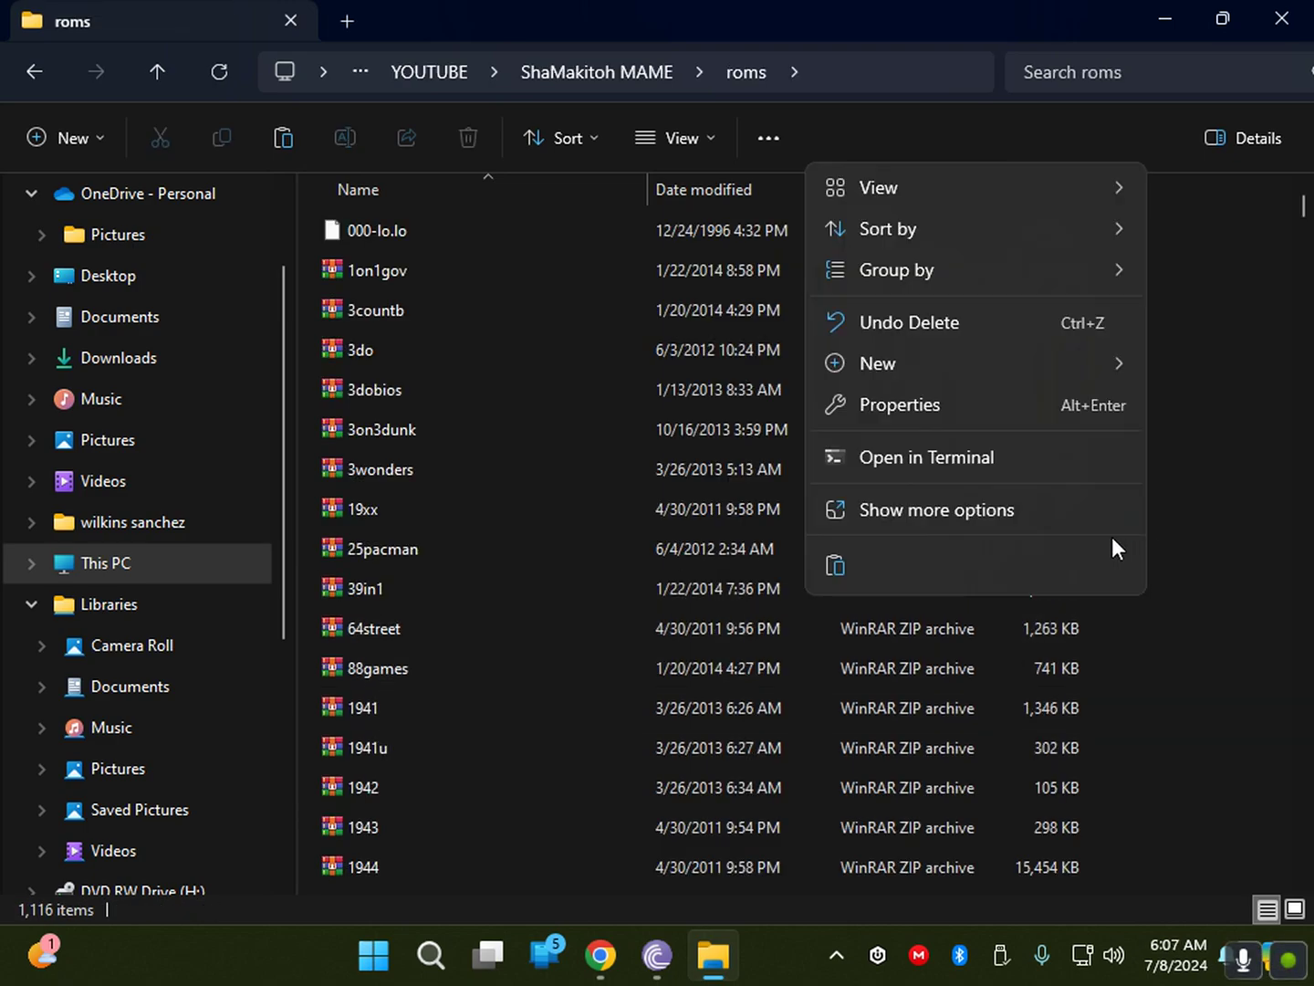
pyautogui.click(837, 565)
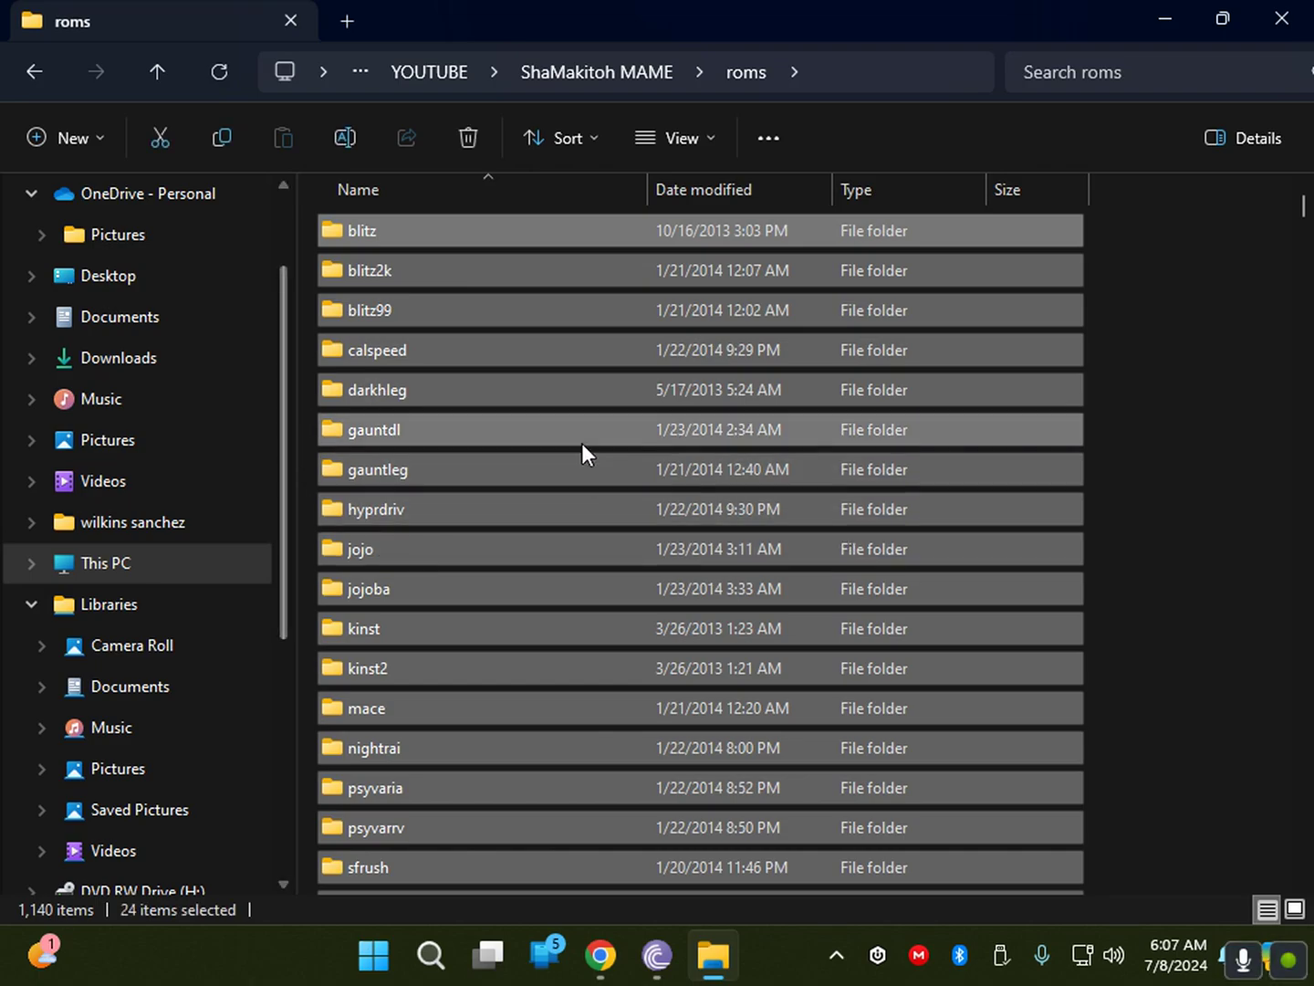
pyautogui.click(1235, 351)
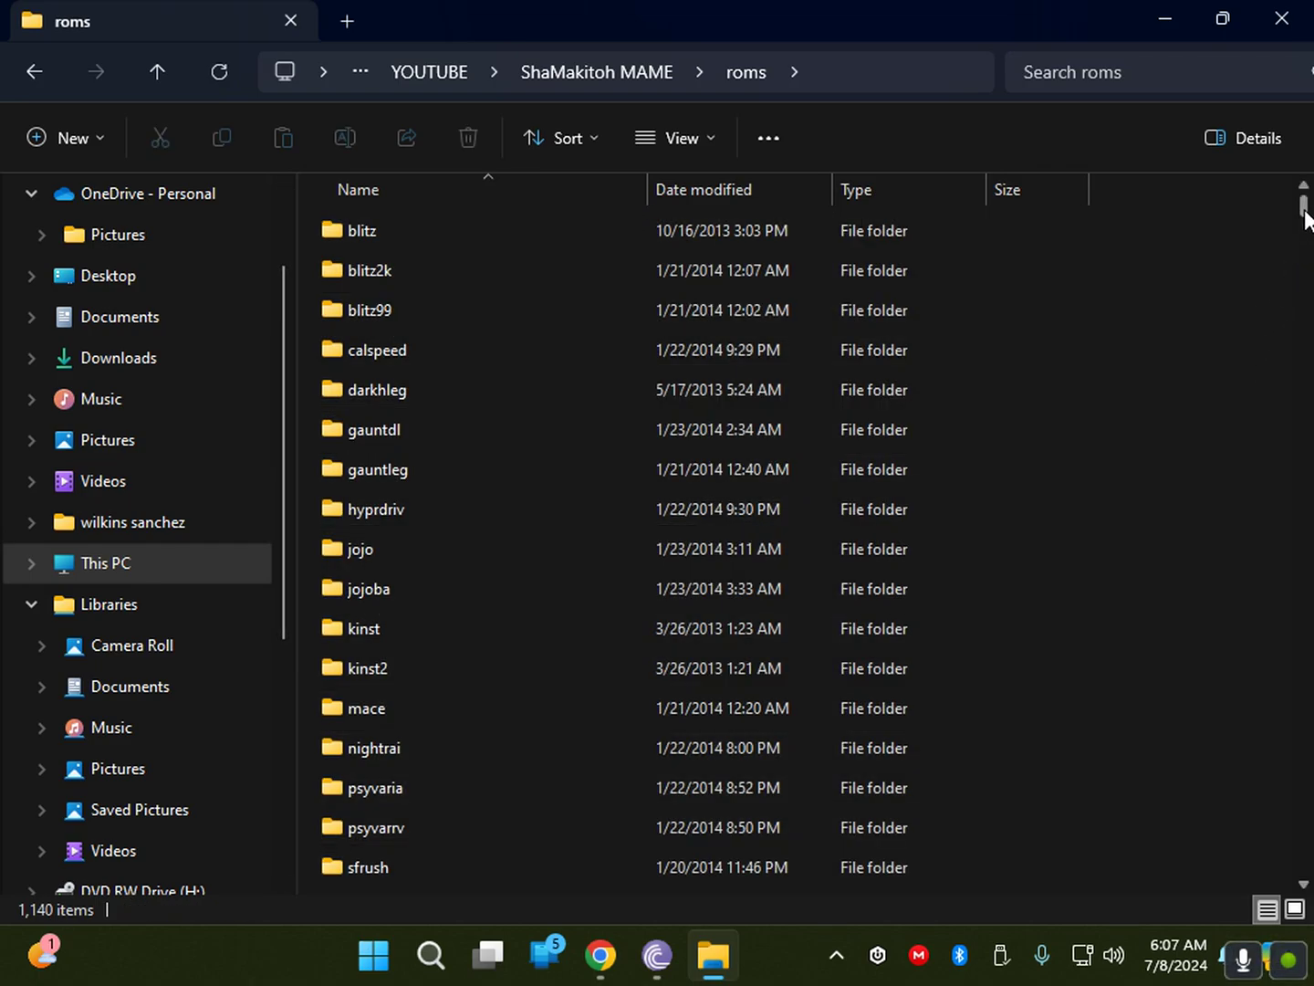
pyautogui.moveTo(1307, 219)
pyautogui.mouseDown()
pyautogui.moveTo(1302, 251)
pyautogui.moveTo(1305, 208)
pyautogui.mouseUp()
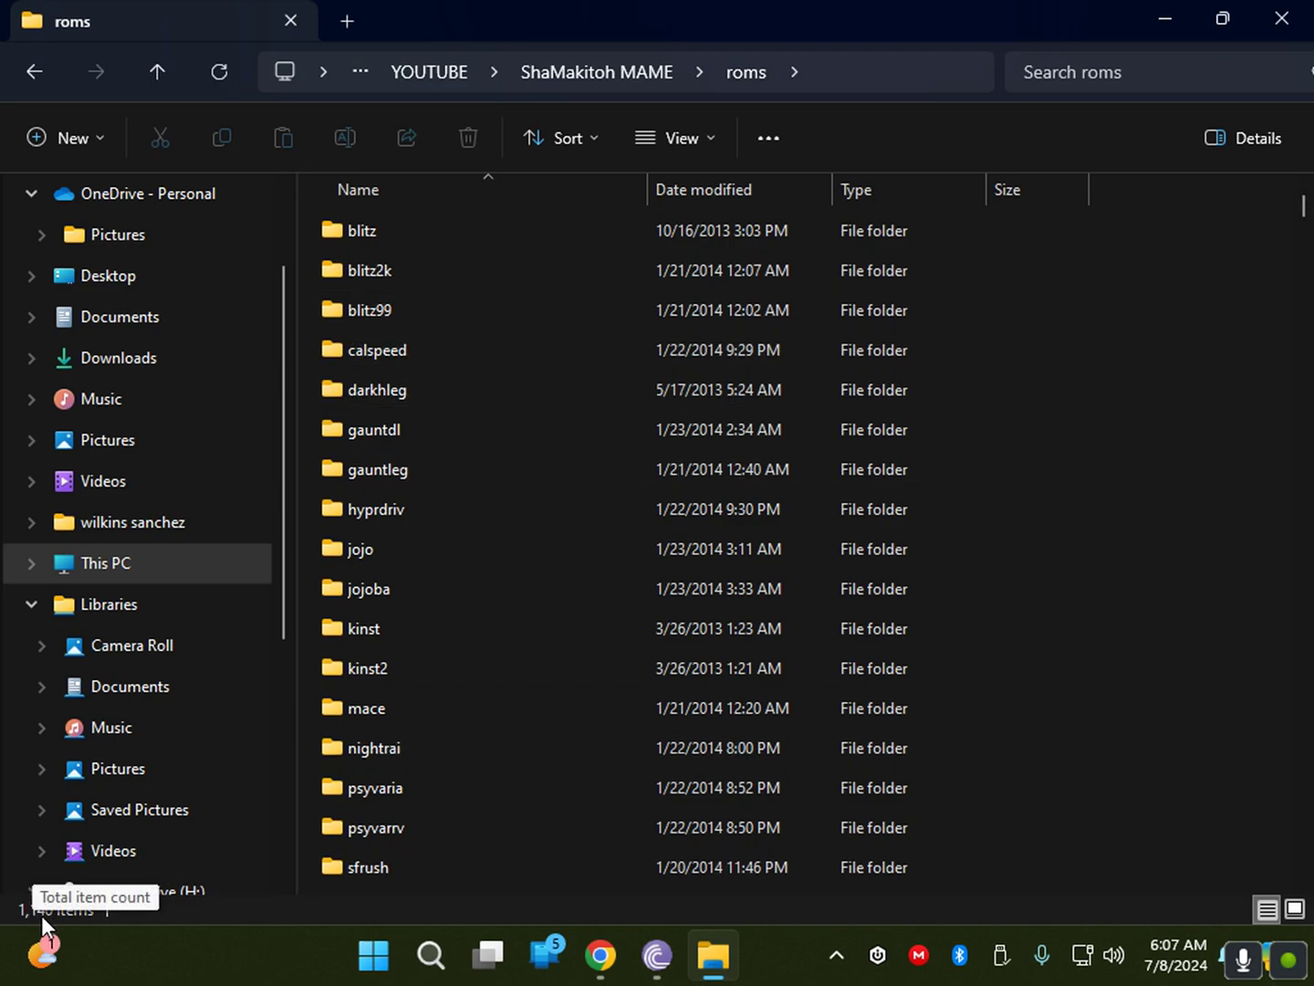
# Check what remains in the ShaMakitoh MAME - CHD folder, and delete that folder from the YOUTUBE folder.
pyautogui.click(36, 73)
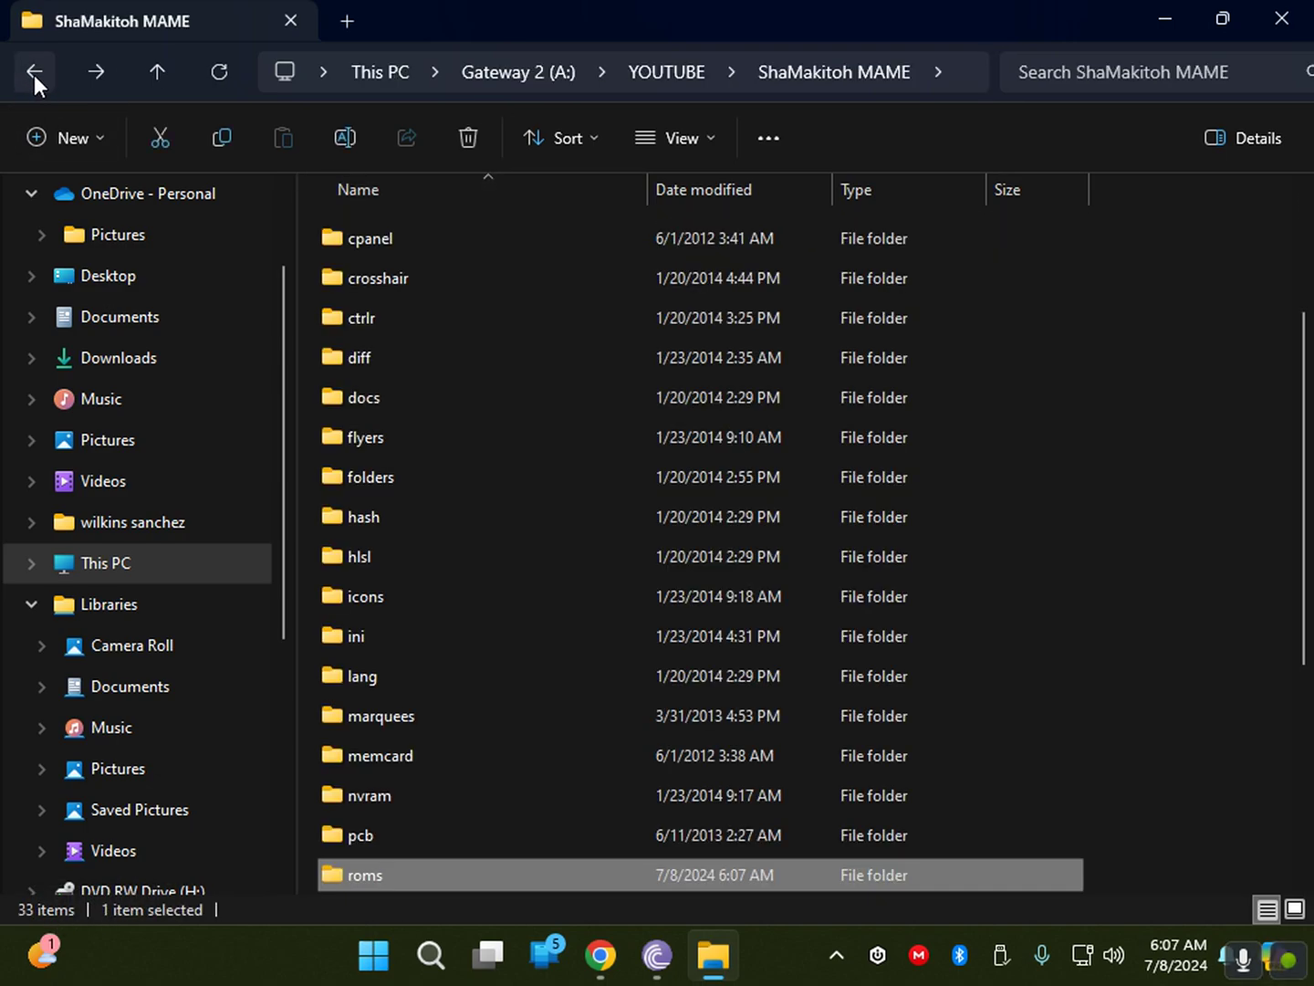
pyautogui.click(33, 76)
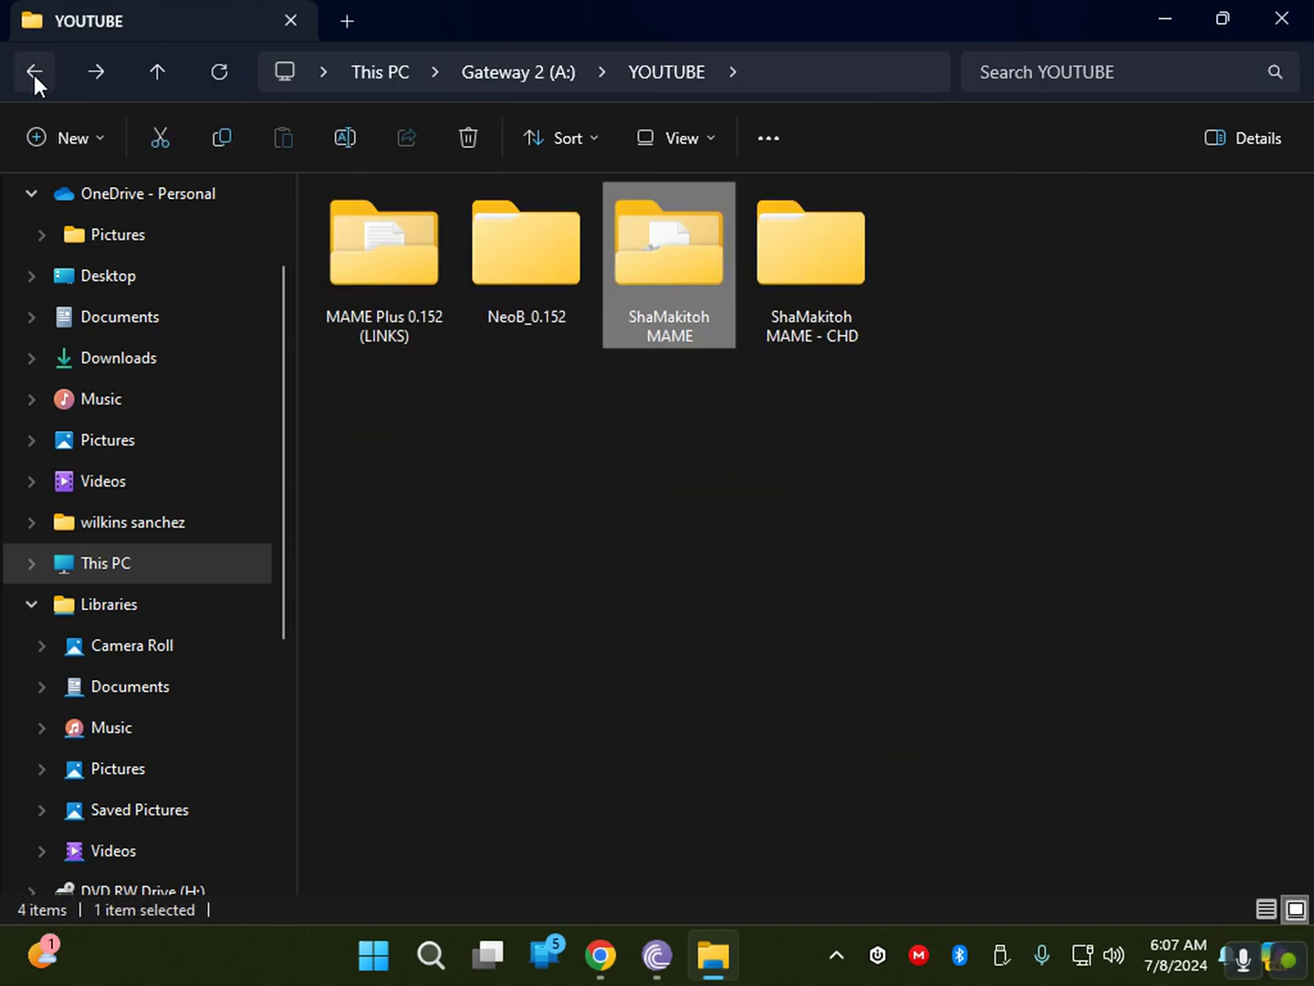
pyautogui.doubleClick(801, 257)
pyautogui.doubleClick(553, 235)
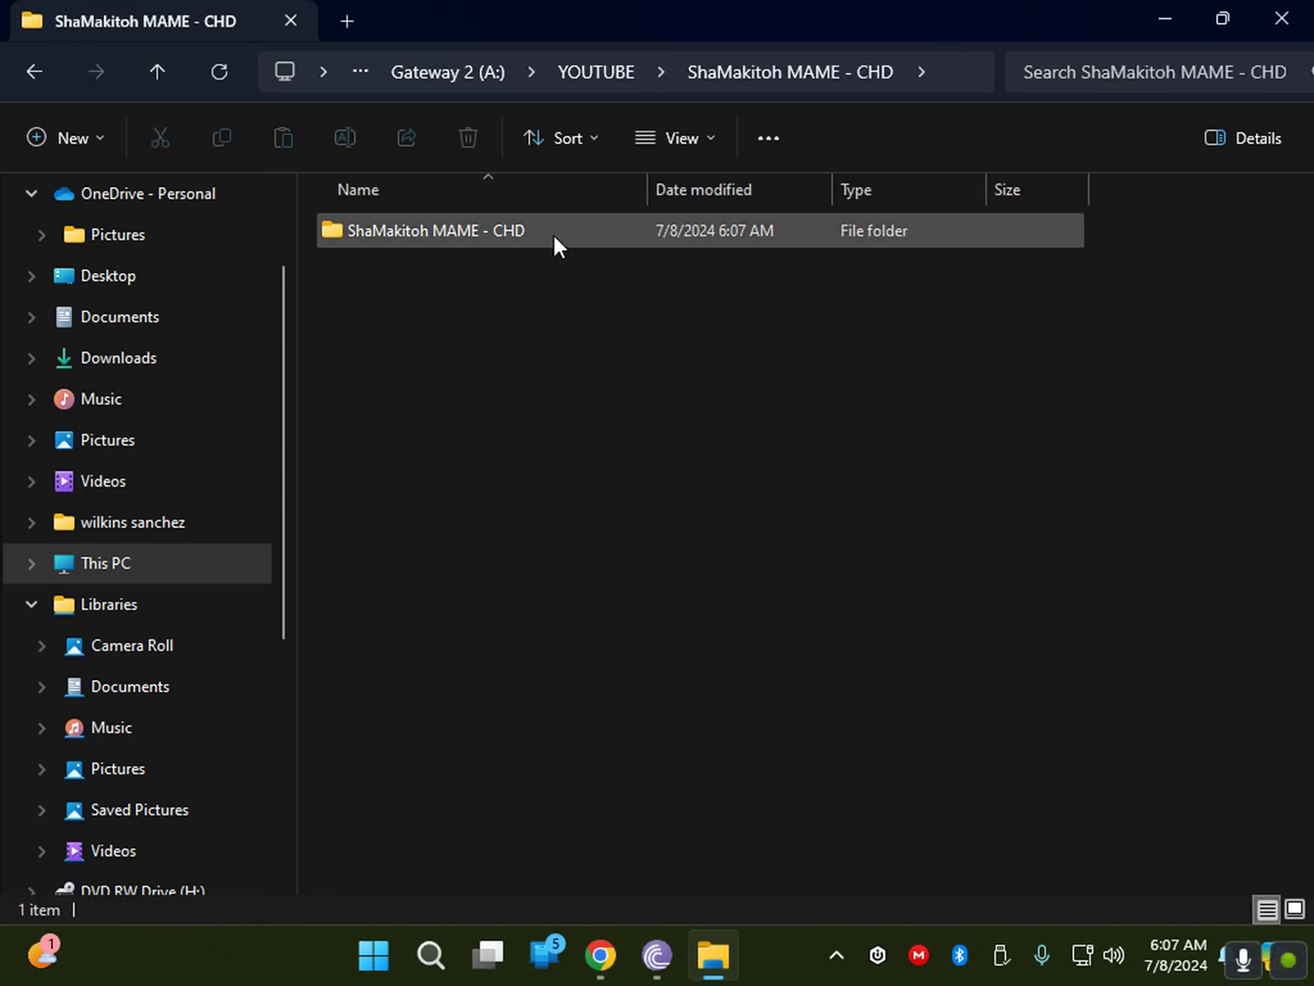
pyautogui.click(44, 80)
pyautogui.click(43, 79)
pyautogui.rightClick(842, 287)
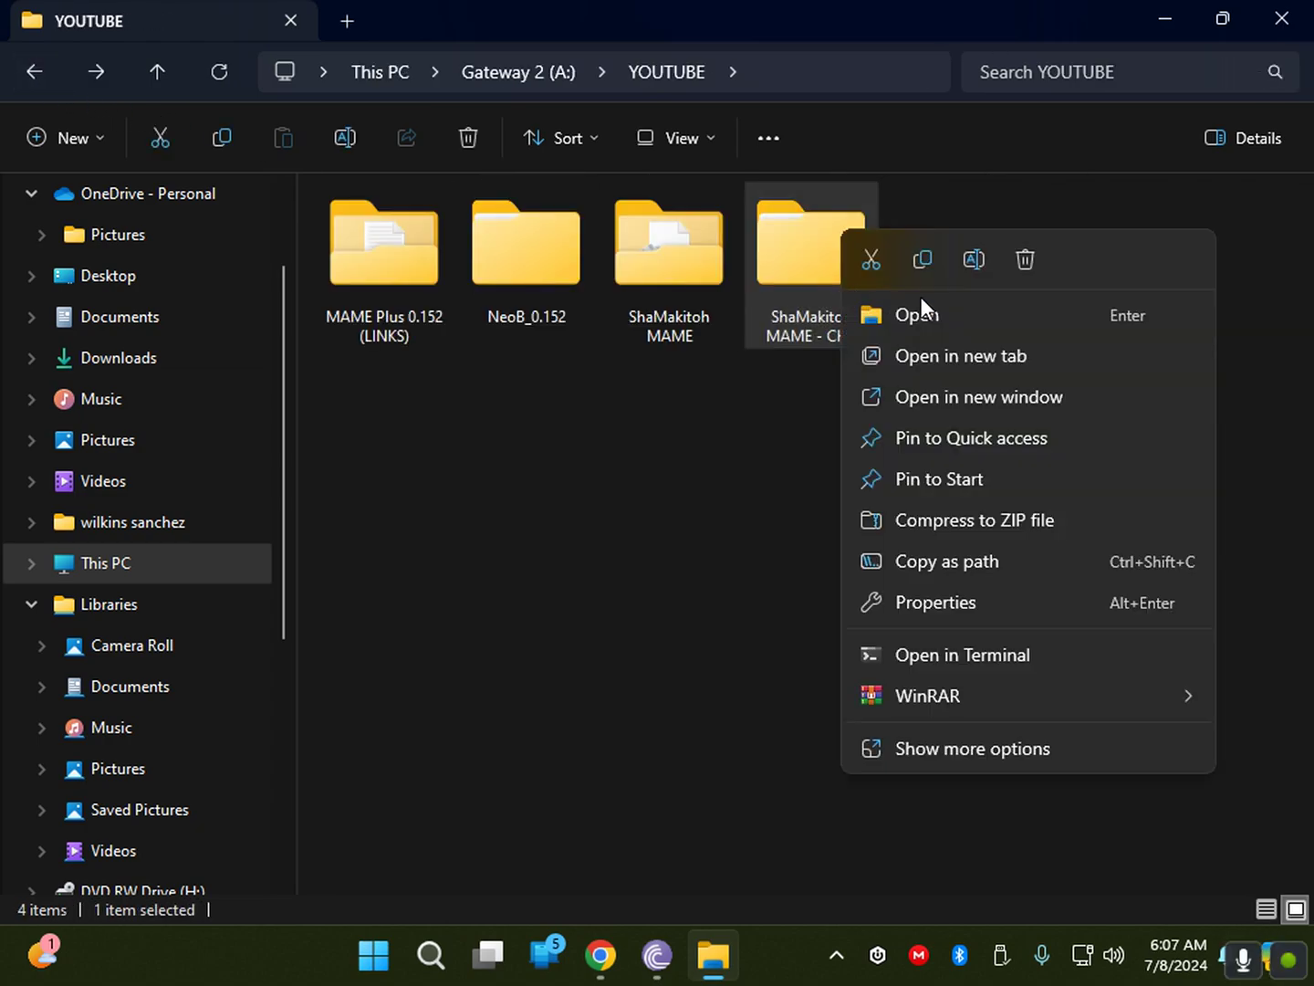
pyautogui.click(1023, 262)
# Cut the neogeo ZIP archive from the NeoB_0.152 folder and return to the YOUTUBE folder.
pyautogui.doubleClick(559, 270)
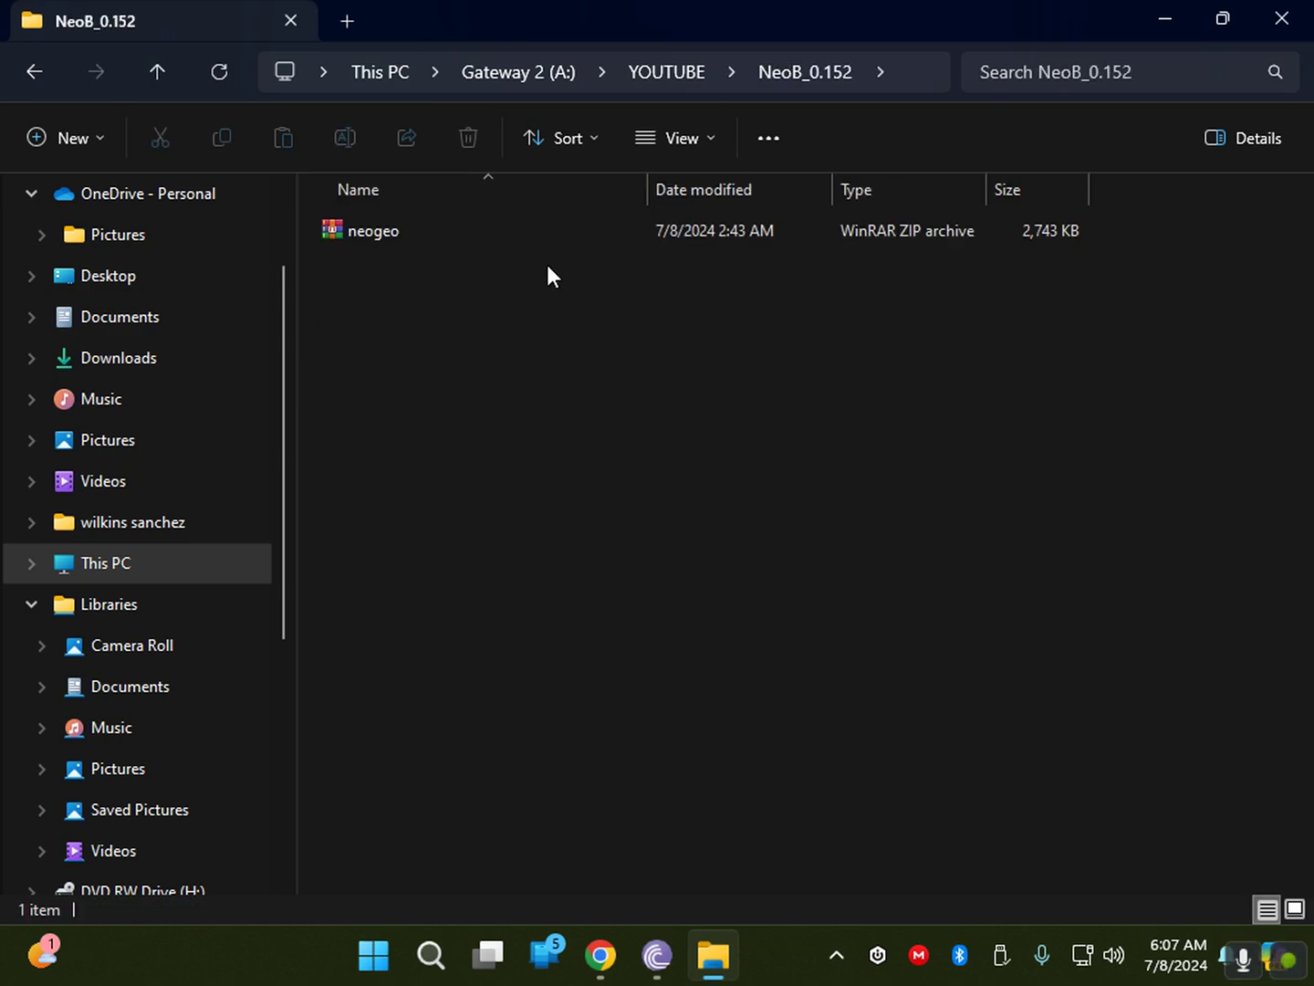
pyautogui.click(390, 233)
pyautogui.rightClick(391, 235)
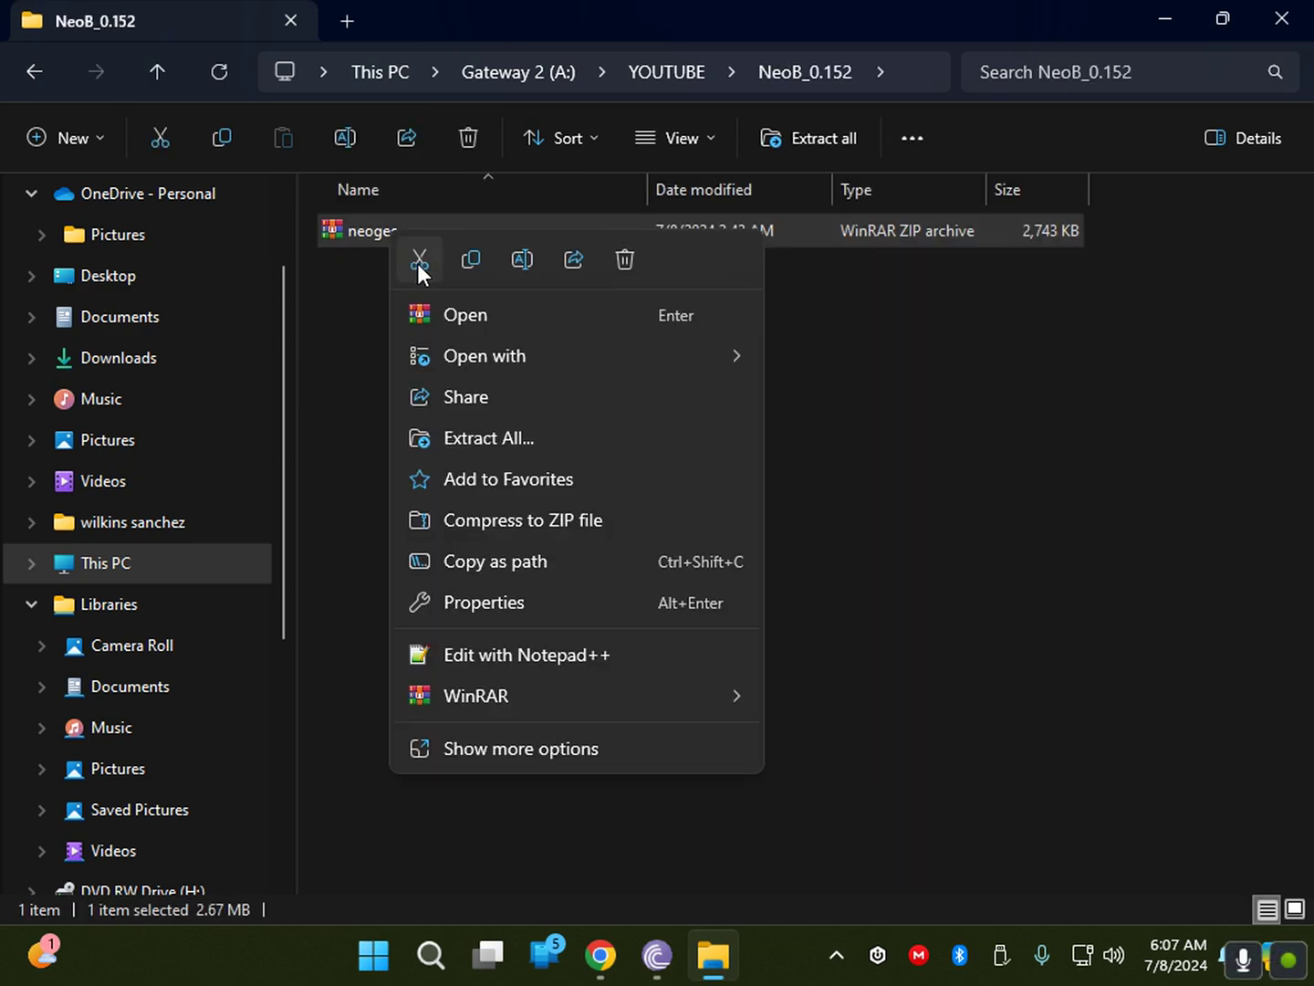
pyautogui.click(420, 262)
pyautogui.click(37, 72)
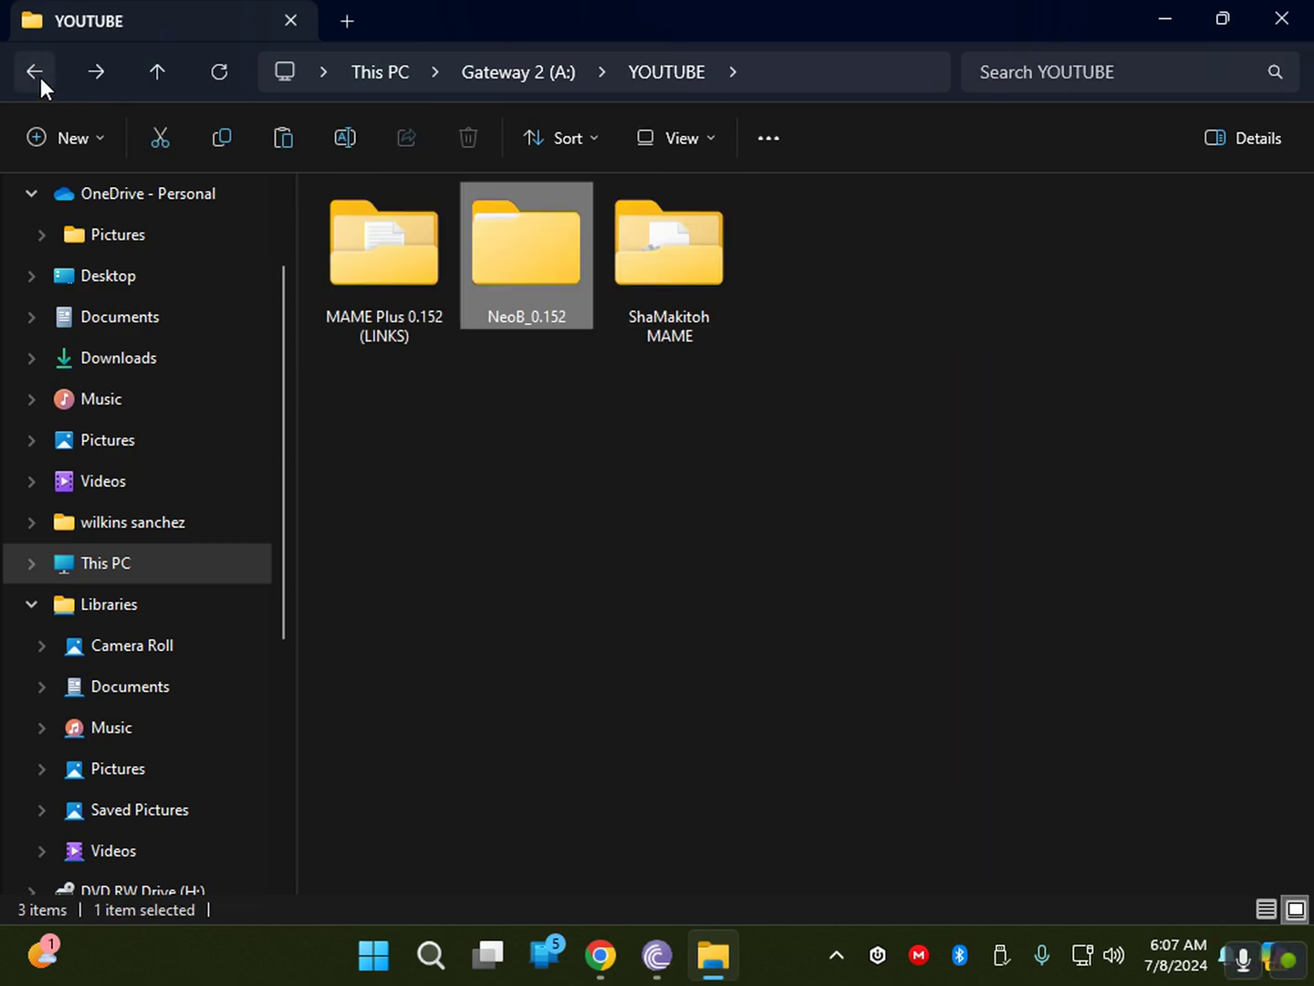
# Paste the neogeo archive into the roms folder of ShaMakitoh MAME, replacing the existing neogeo.zip.
pyautogui.doubleClick(643, 260)
pyautogui.scroll(-3, 527, 447)
pyautogui.scroll(-2, 528, 445)
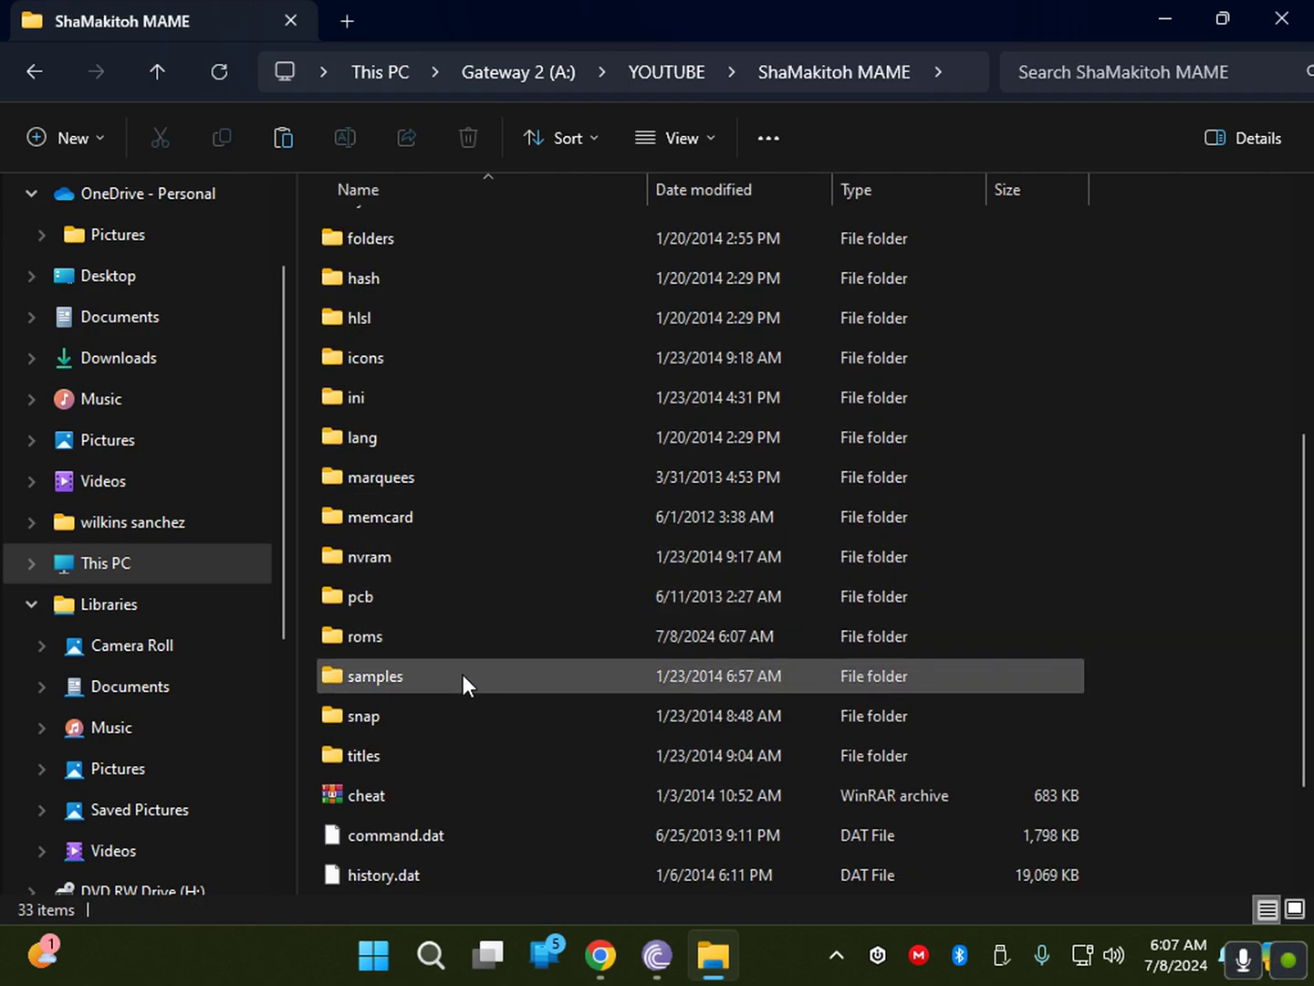
pyautogui.doubleClick(399, 644)
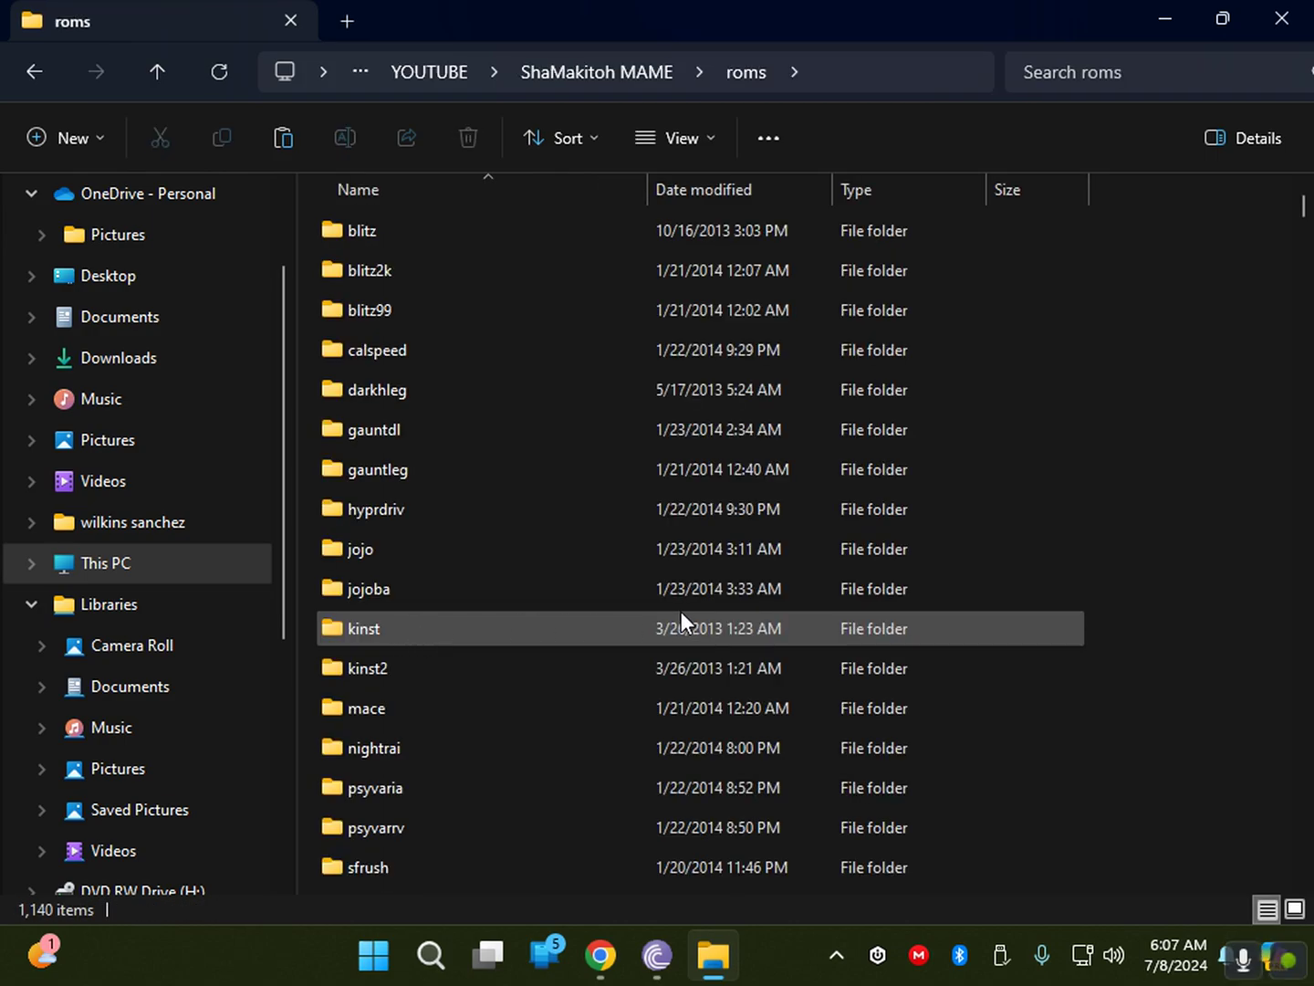
pyautogui.rightClick(1173, 488)
pyautogui.click(869, 523)
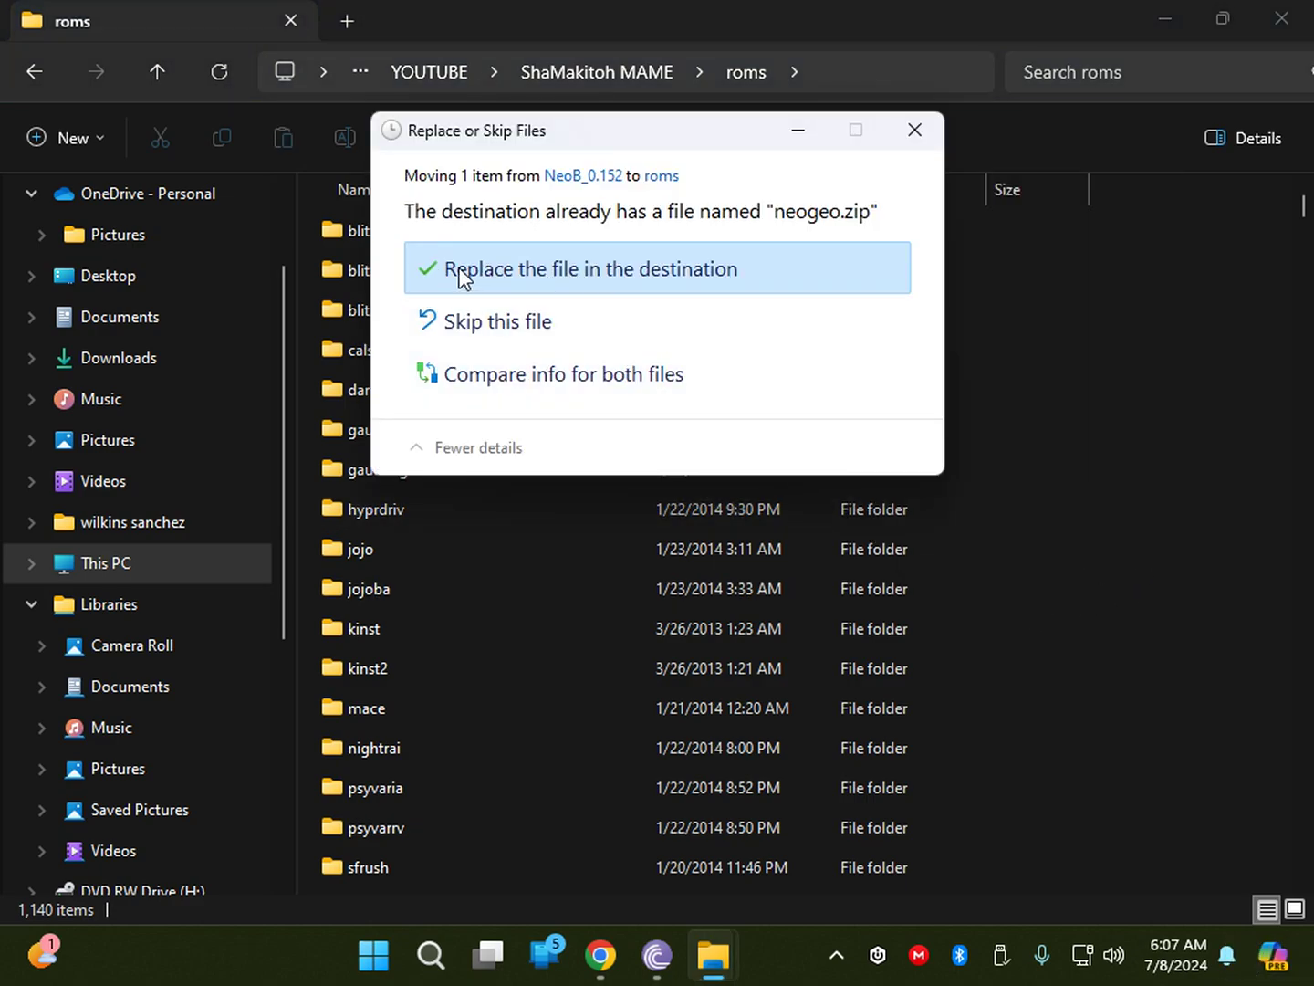
pyautogui.click(516, 274)
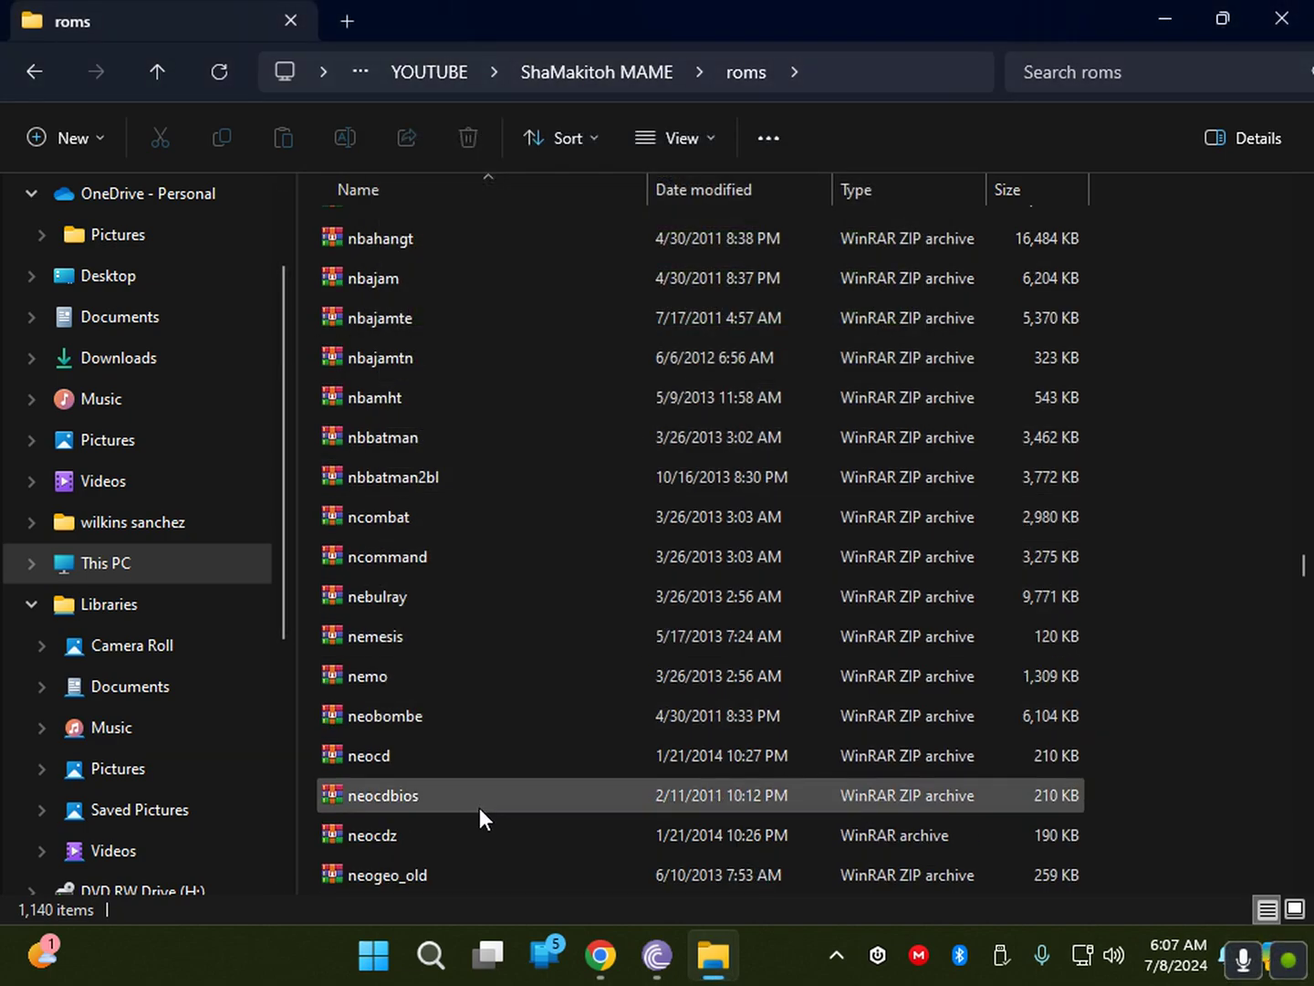
# Delete the neogeo_old and NEOGEO1 archives from the roms folder.
pyautogui.scroll(-2, 480, 808)
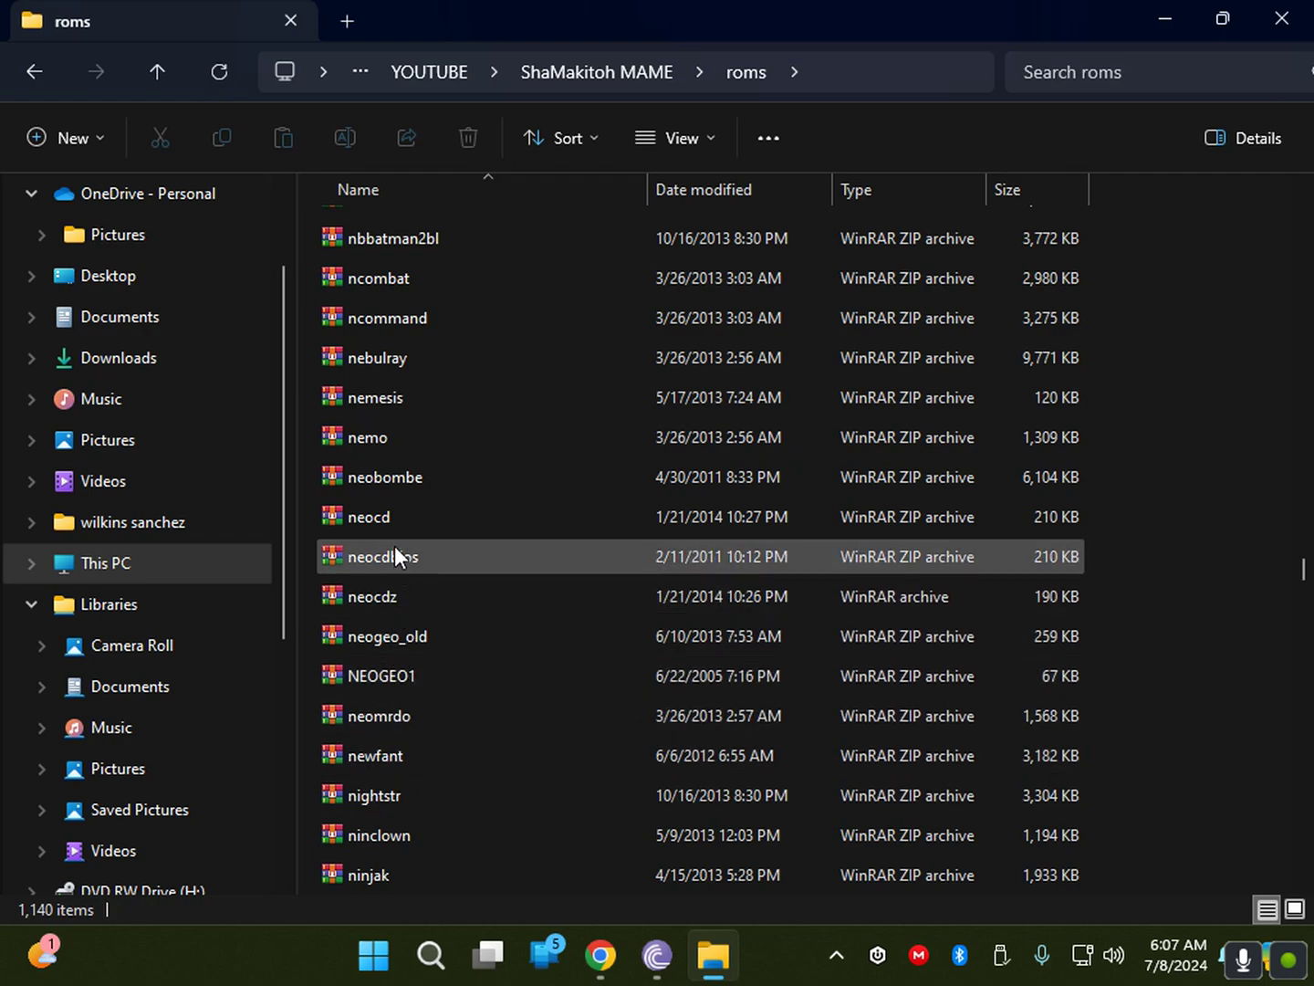
pyautogui.click(401, 679)
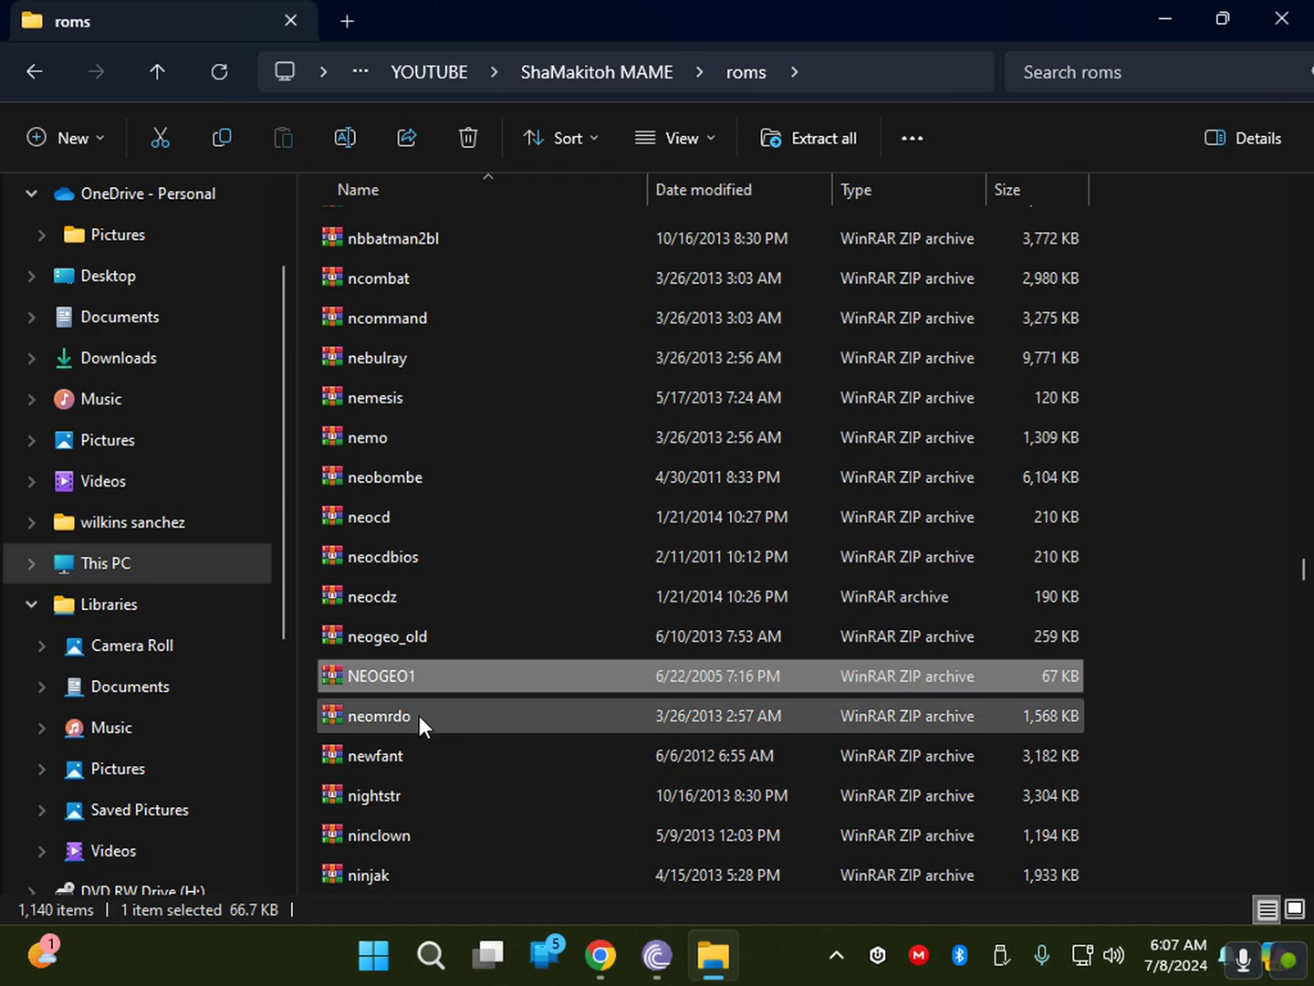
pyautogui.keyDown('ctrl'); pyautogui.click(415, 639); pyautogui.keyUp('ctrl')
pyautogui.rightClick(415, 642)
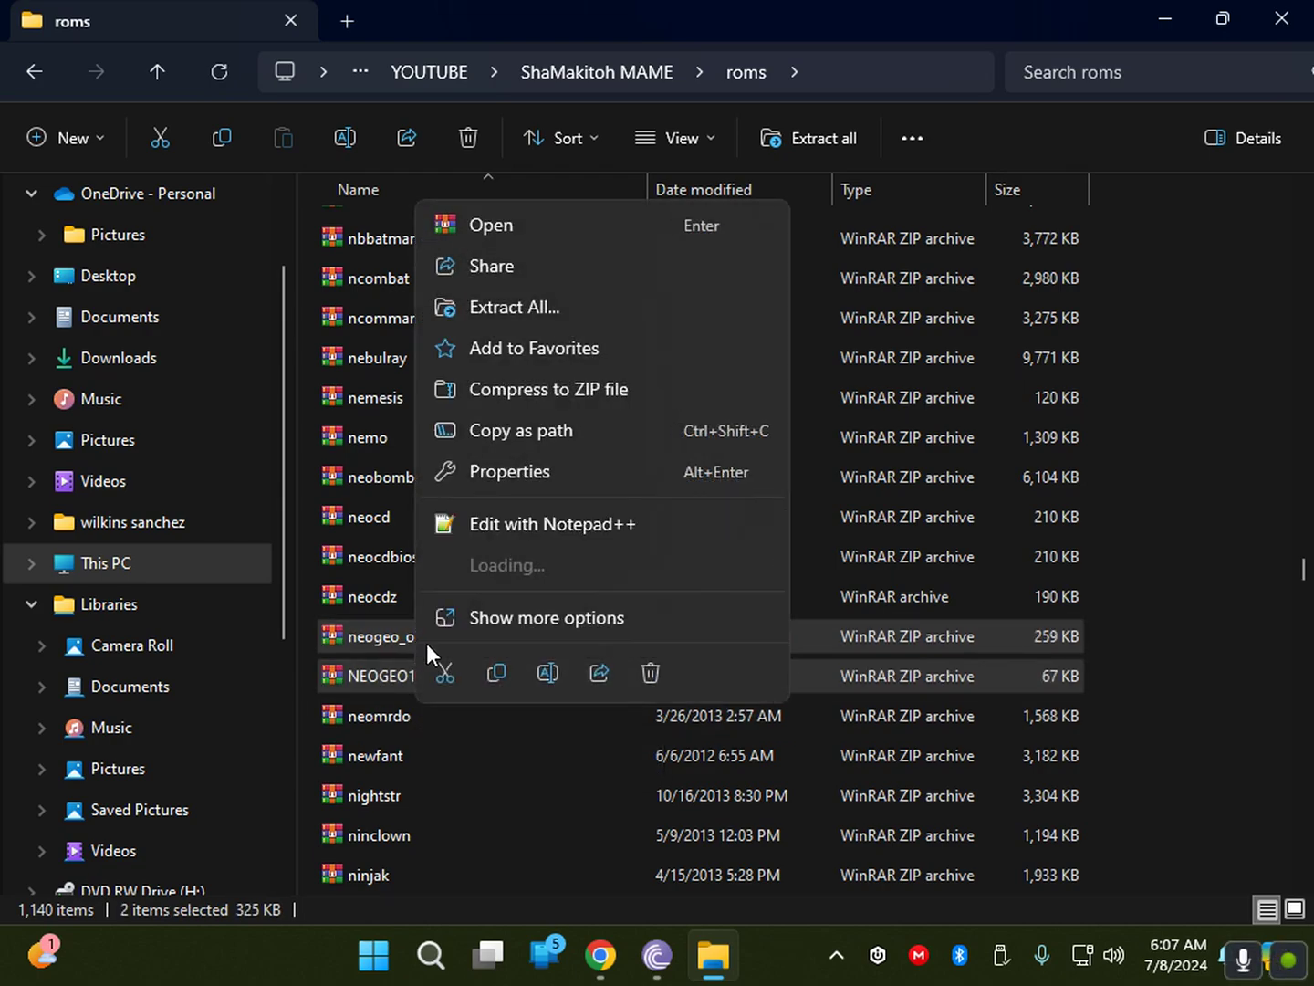
pyautogui.click(641, 673)
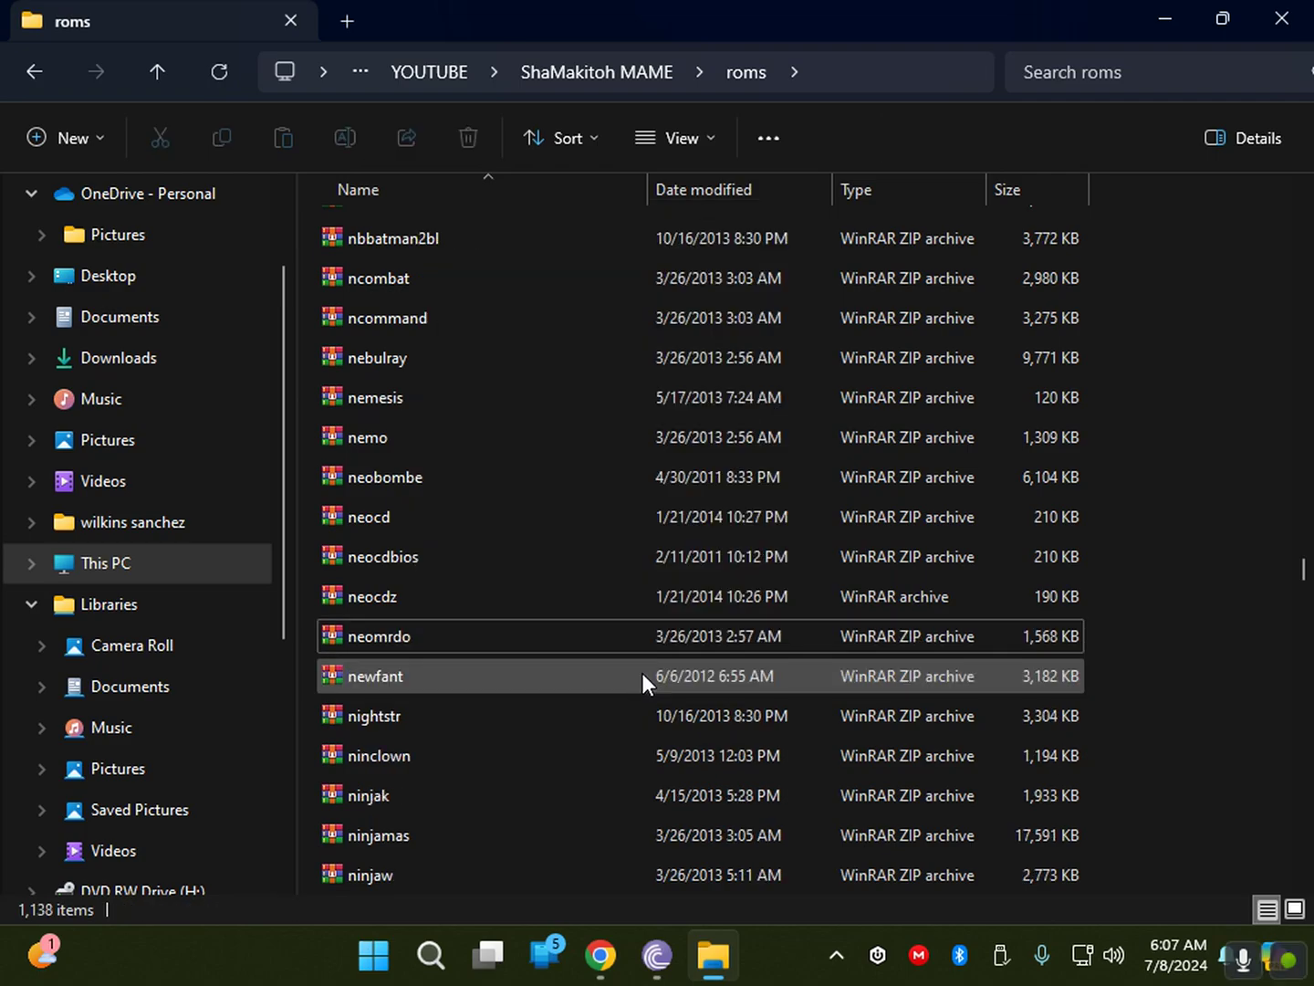
# Find the neogeo archive in the roms folder and select it to check its date and size.
pyautogui.click(37, 70)
pyautogui.click(89, 71)
pyautogui.click(404, 576)
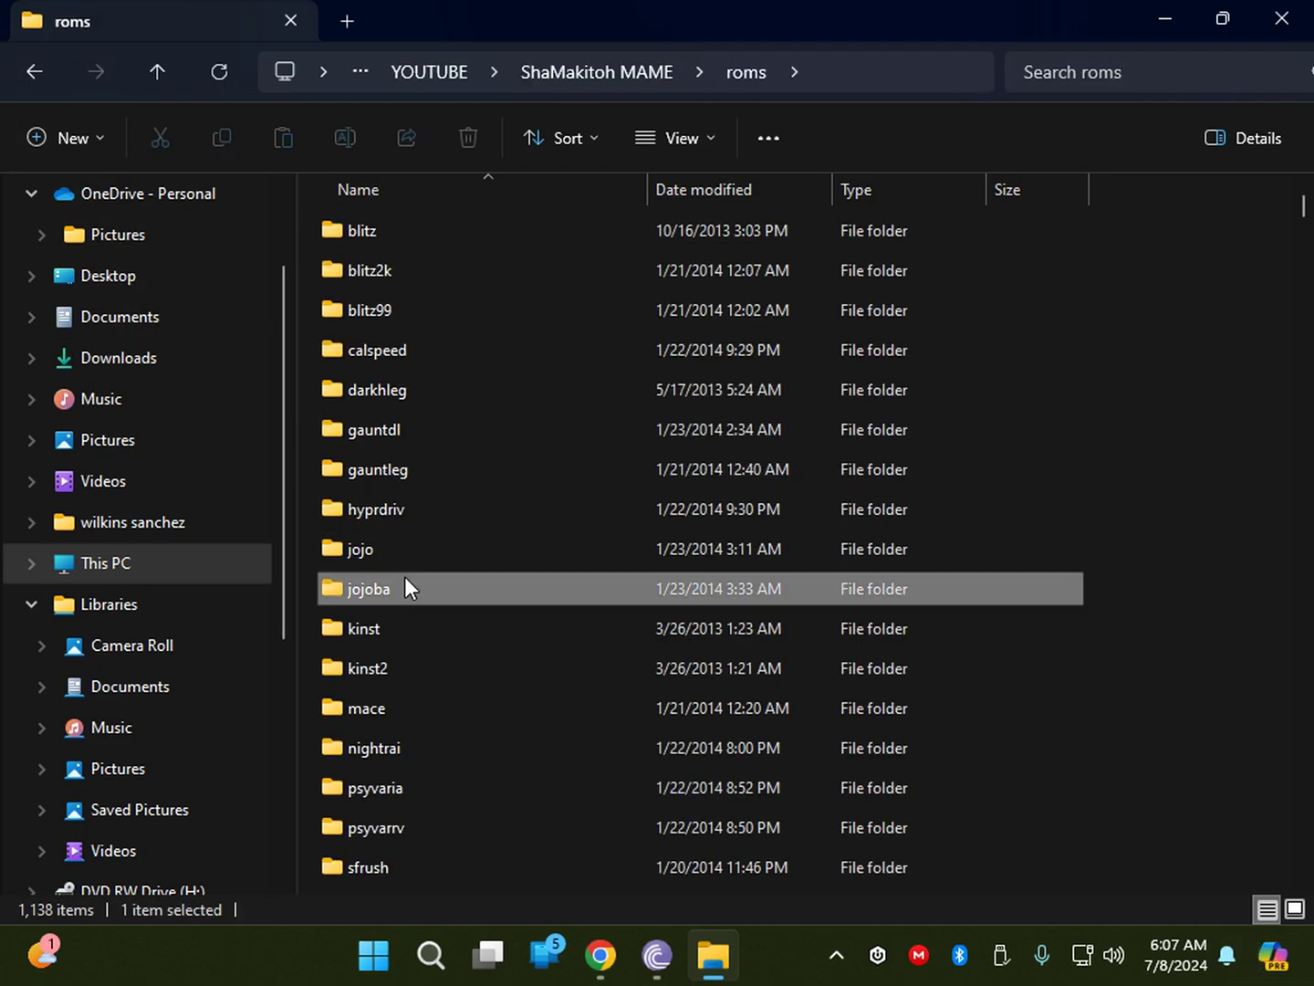
pyautogui.press('n')
pyautogui.press('e')
pyautogui.press('o')
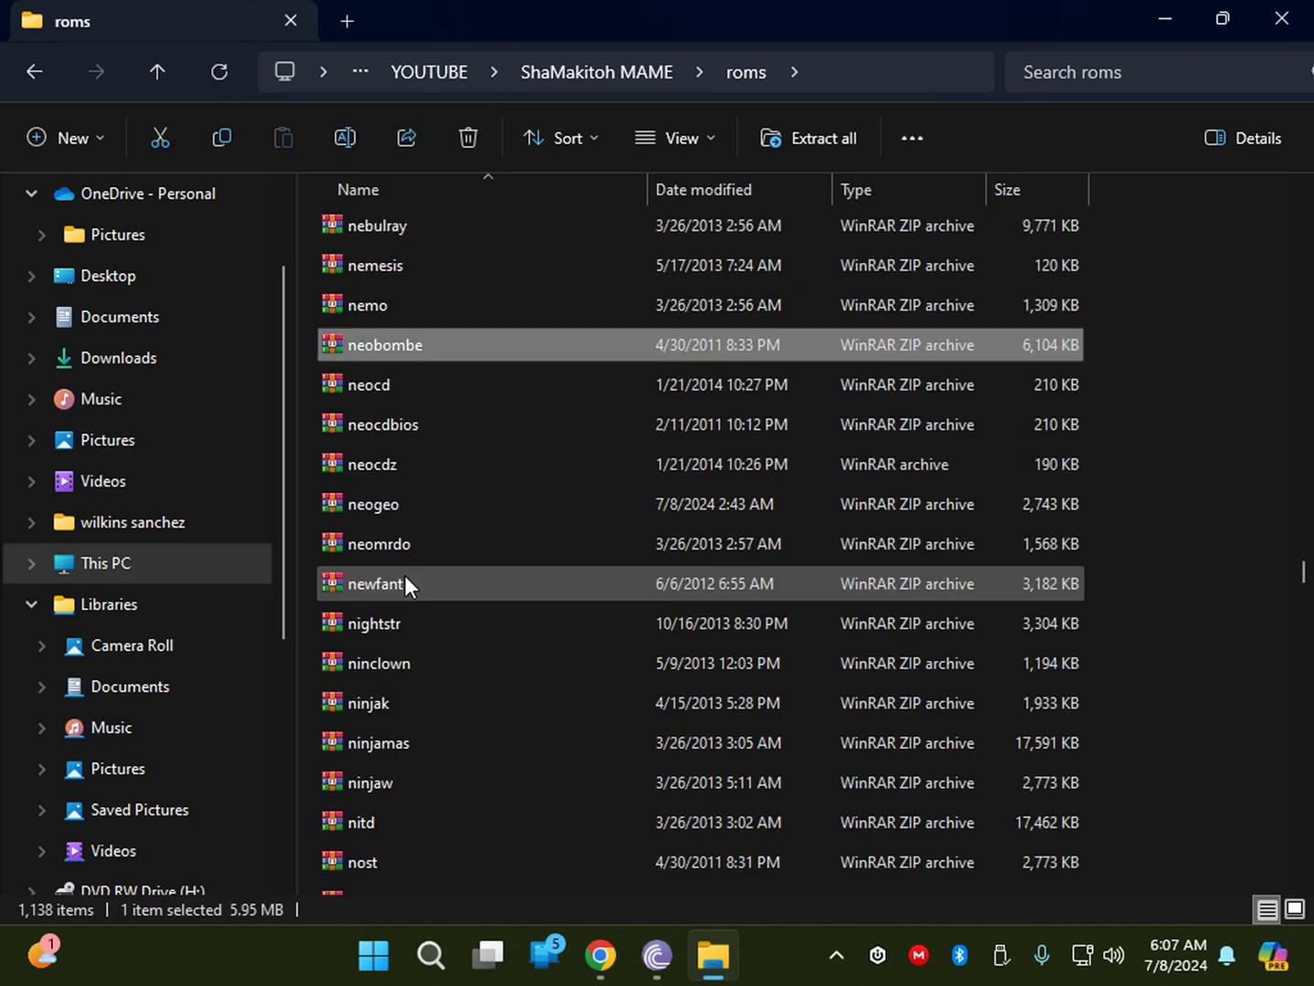
pyautogui.click(407, 504)
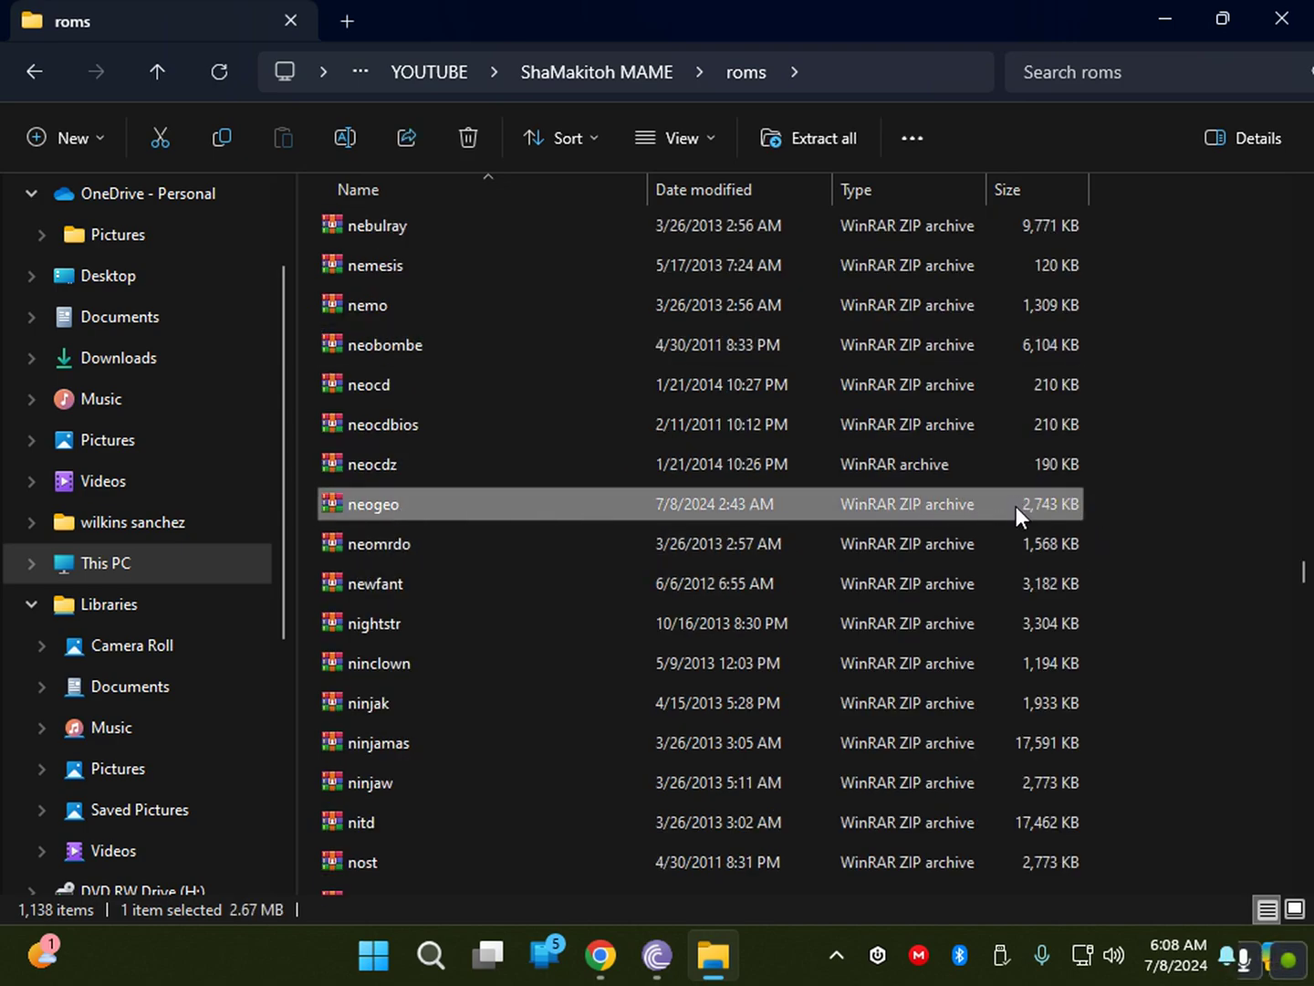
# Check the contents of the NeoB_0.152 folder and delete that folder from the YOUTUBE folder.
pyautogui.click(34, 70)
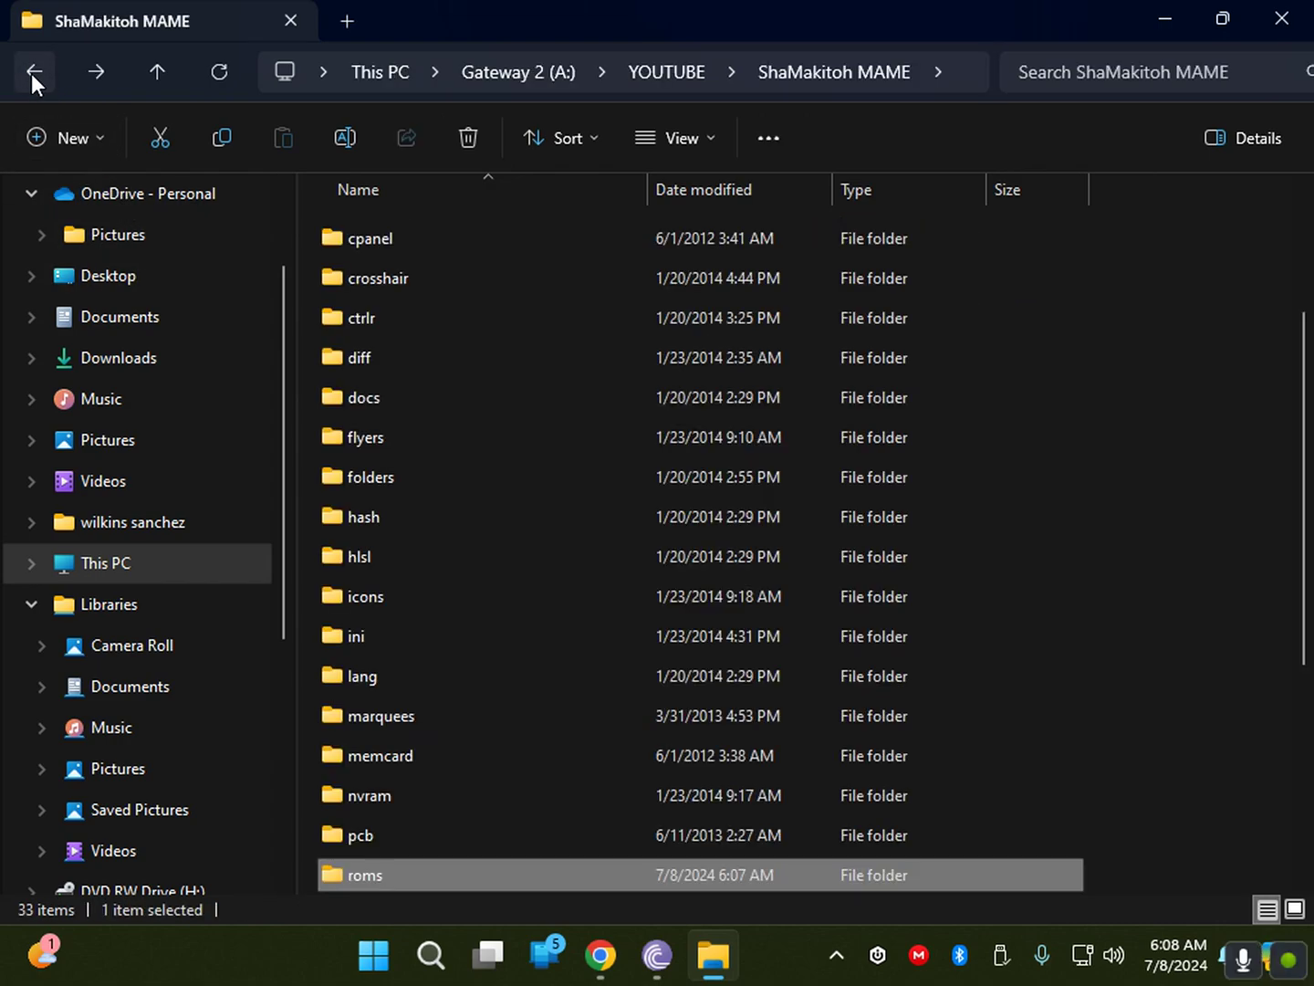
pyautogui.click(34, 71)
pyautogui.click(523, 249)
pyautogui.doubleClick(524, 250)
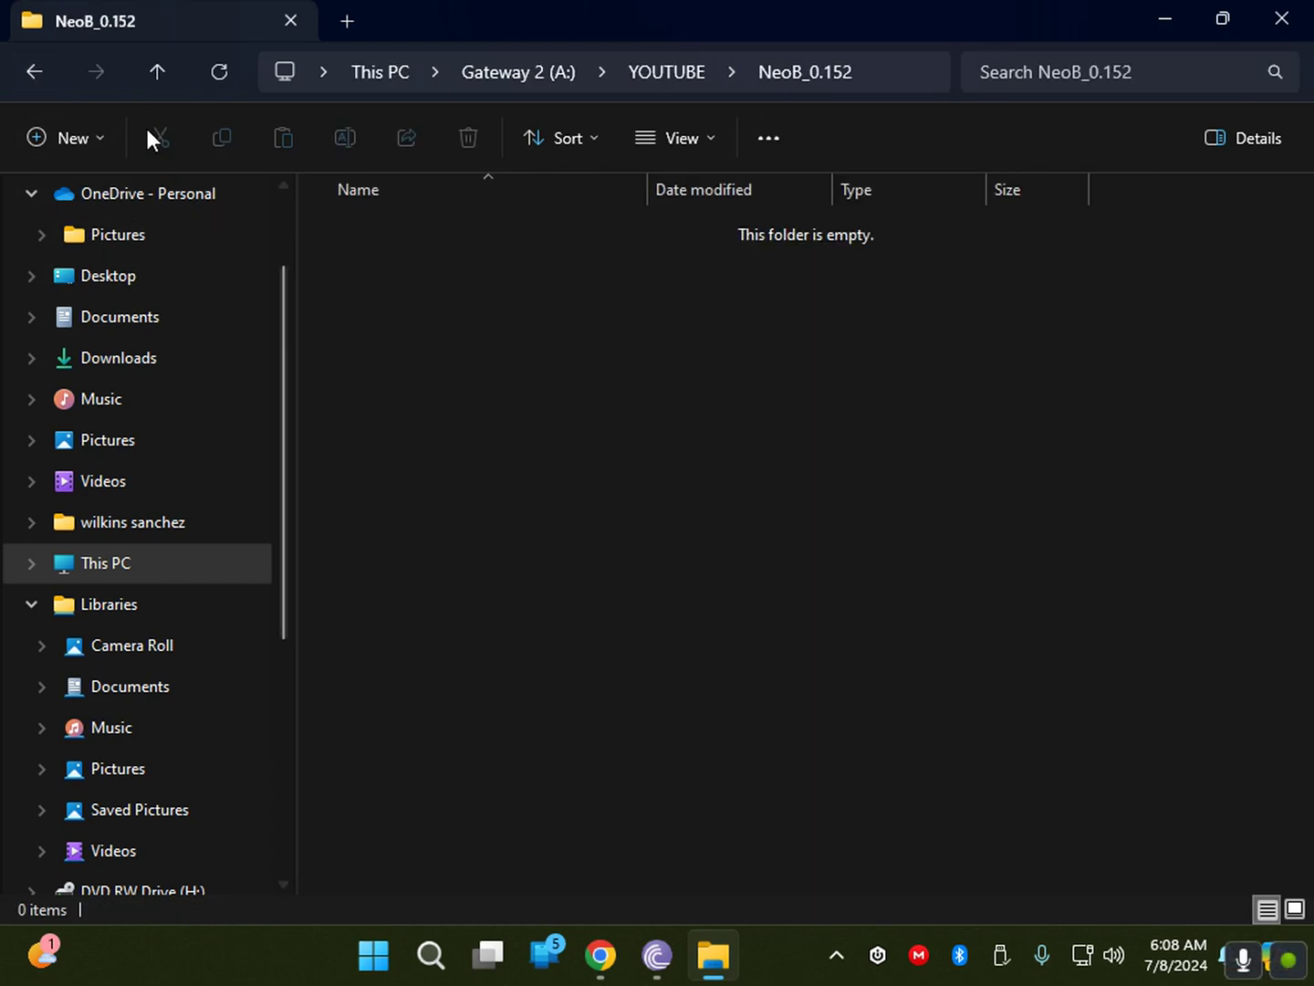
pyautogui.click(40, 77)
pyautogui.rightClick(535, 257)
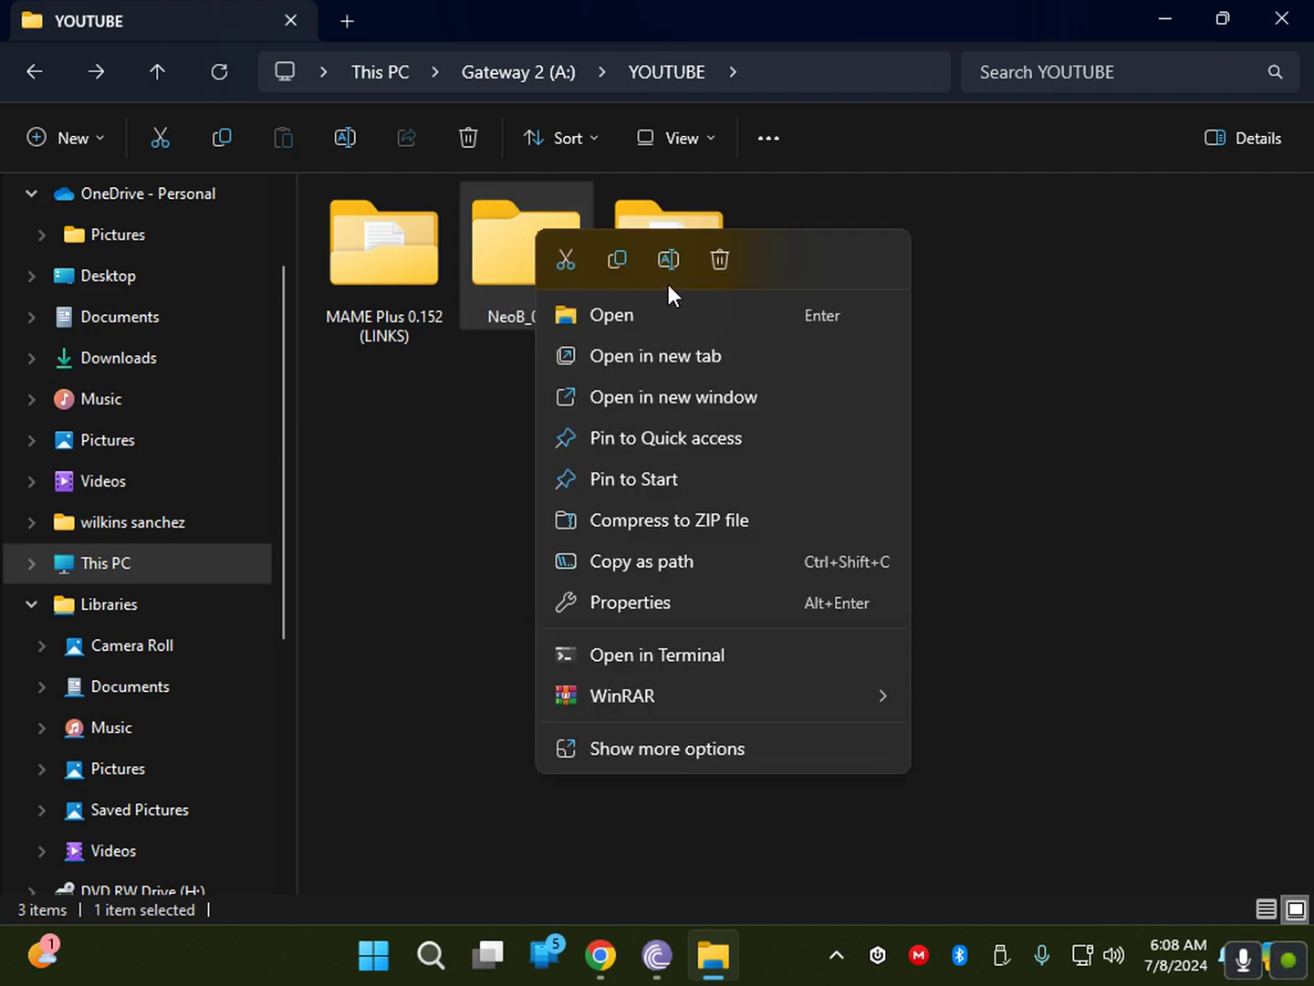
pyautogui.click(718, 260)
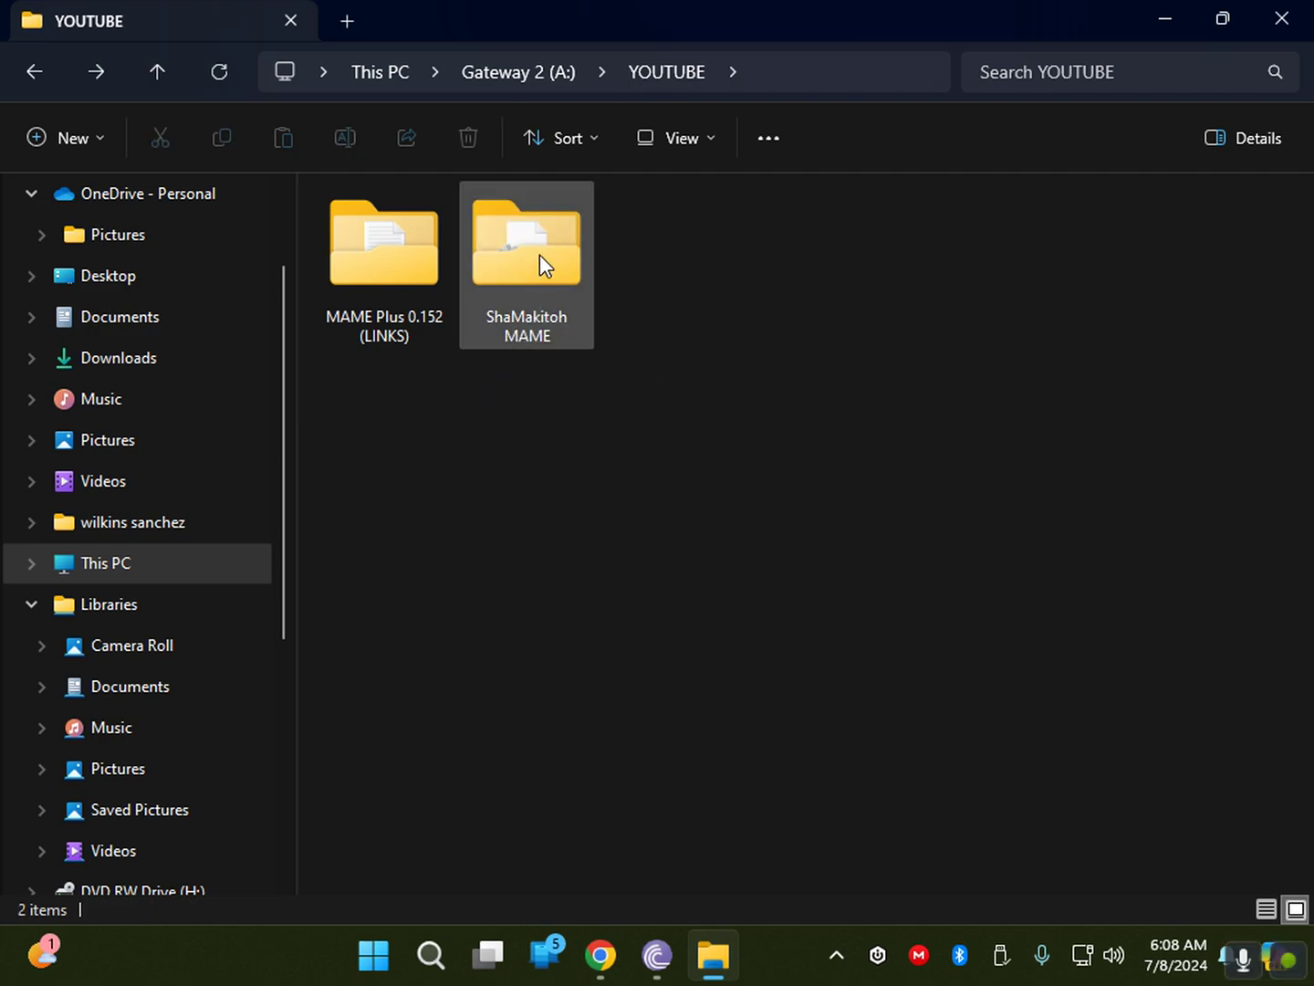
# Delete the MAME Plus 0.152 (LINKS) folder from the YOUTUBE folder.
pyautogui.click(392, 263)
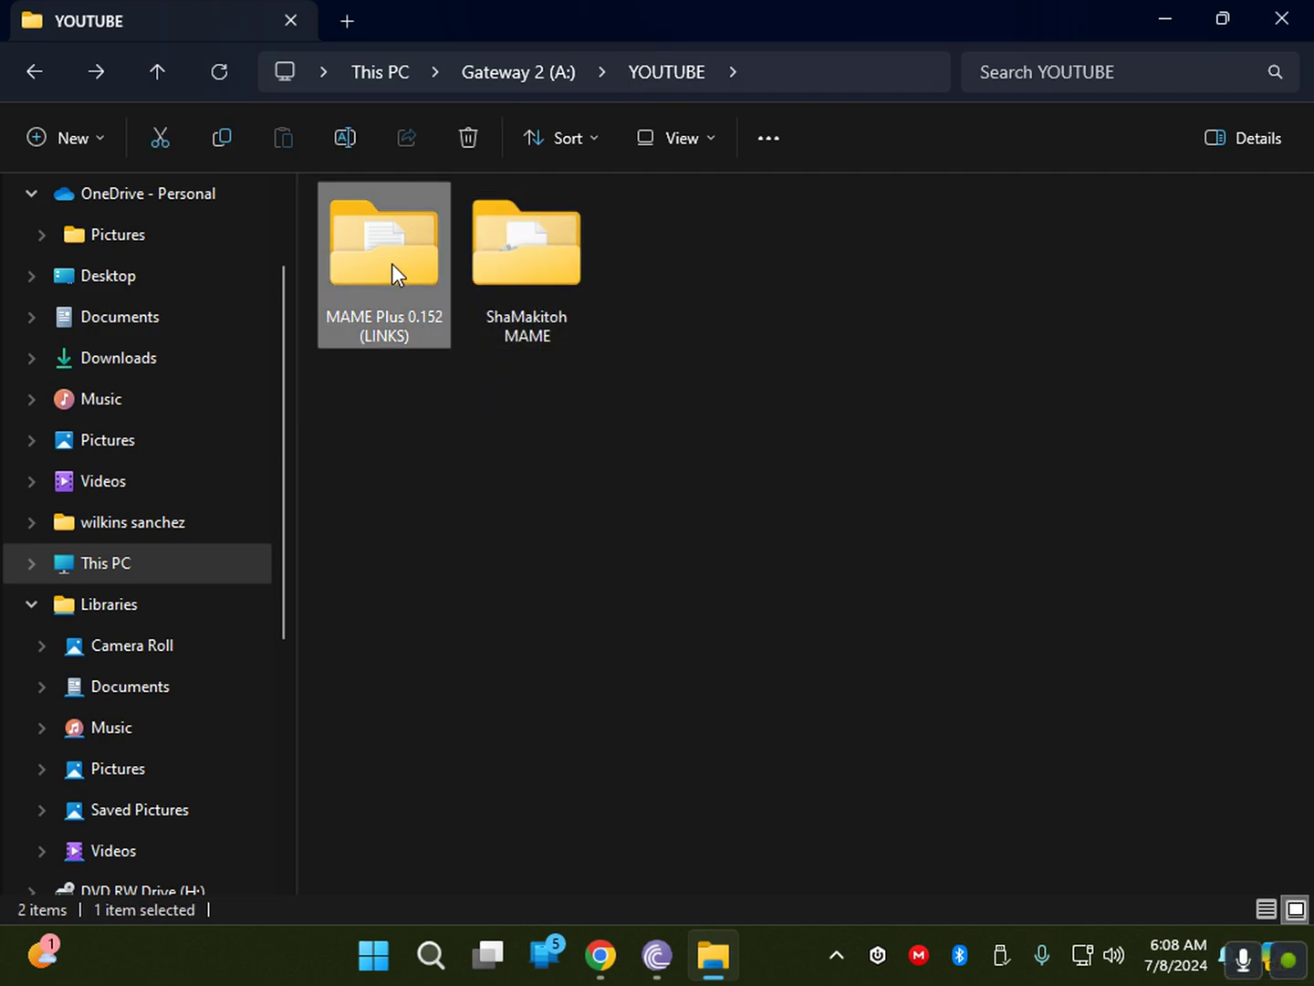
pyautogui.rightClick(391, 263)
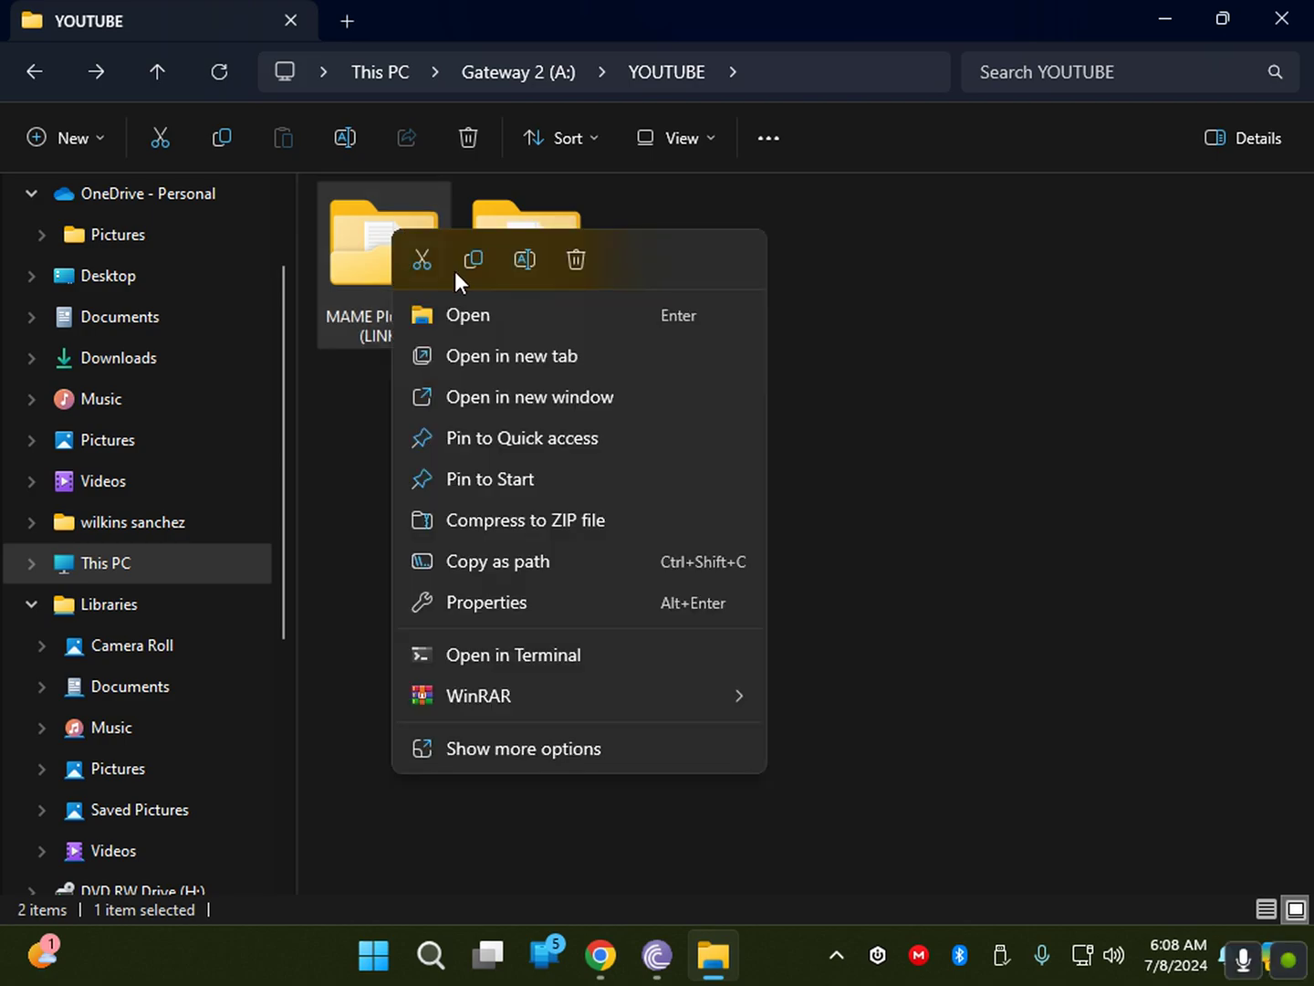
pyautogui.click(575, 260)
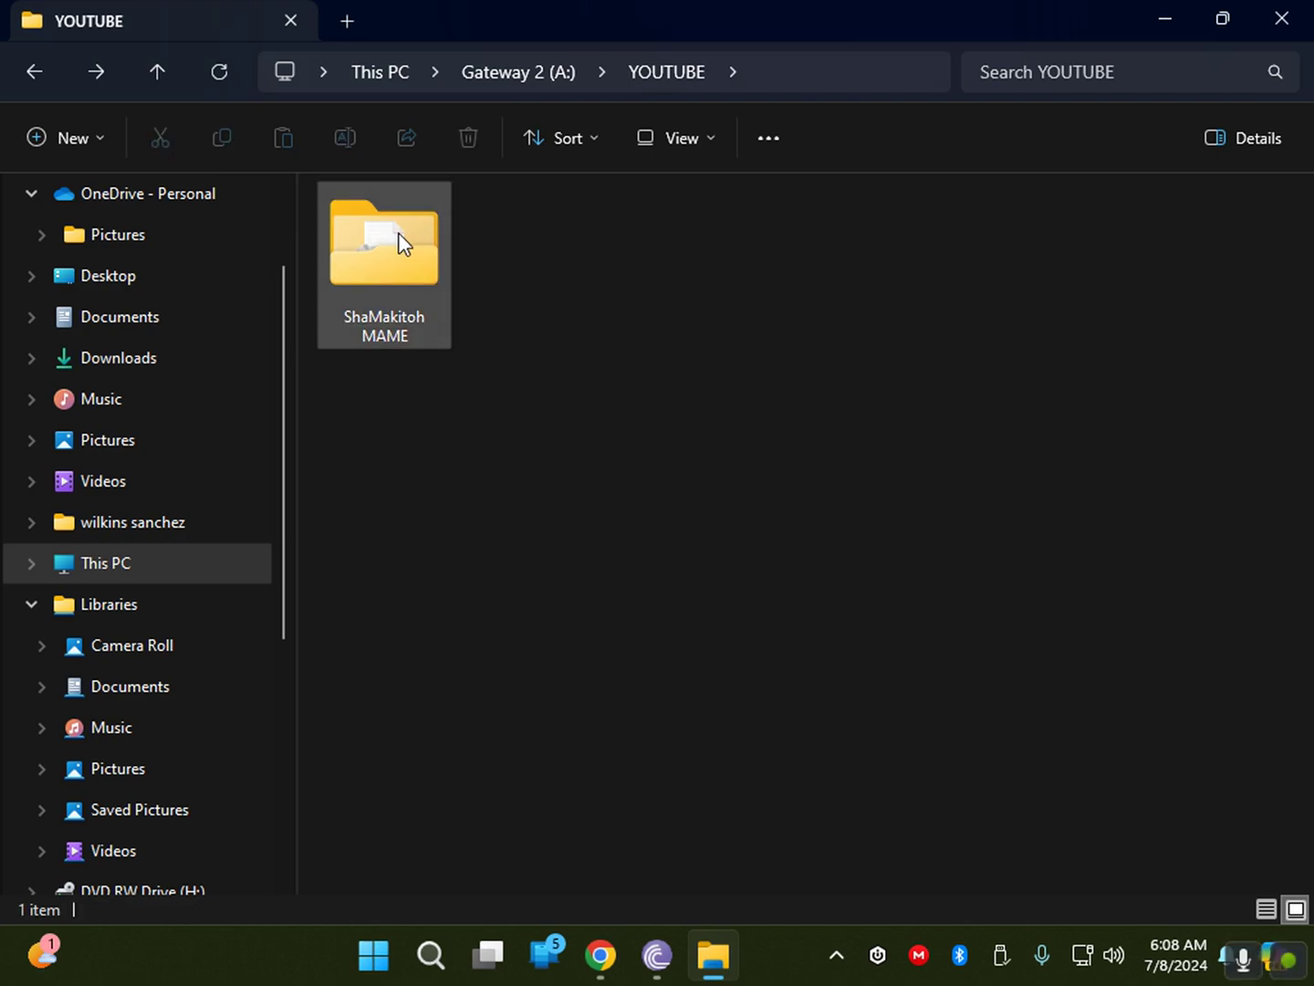
# Launch mamepgui from the ShaMakitoh MAME folder and choose mamep64 as the MAME executable.
pyautogui.doubleClick(420, 255)
pyautogui.scroll(-5, 536, 511)
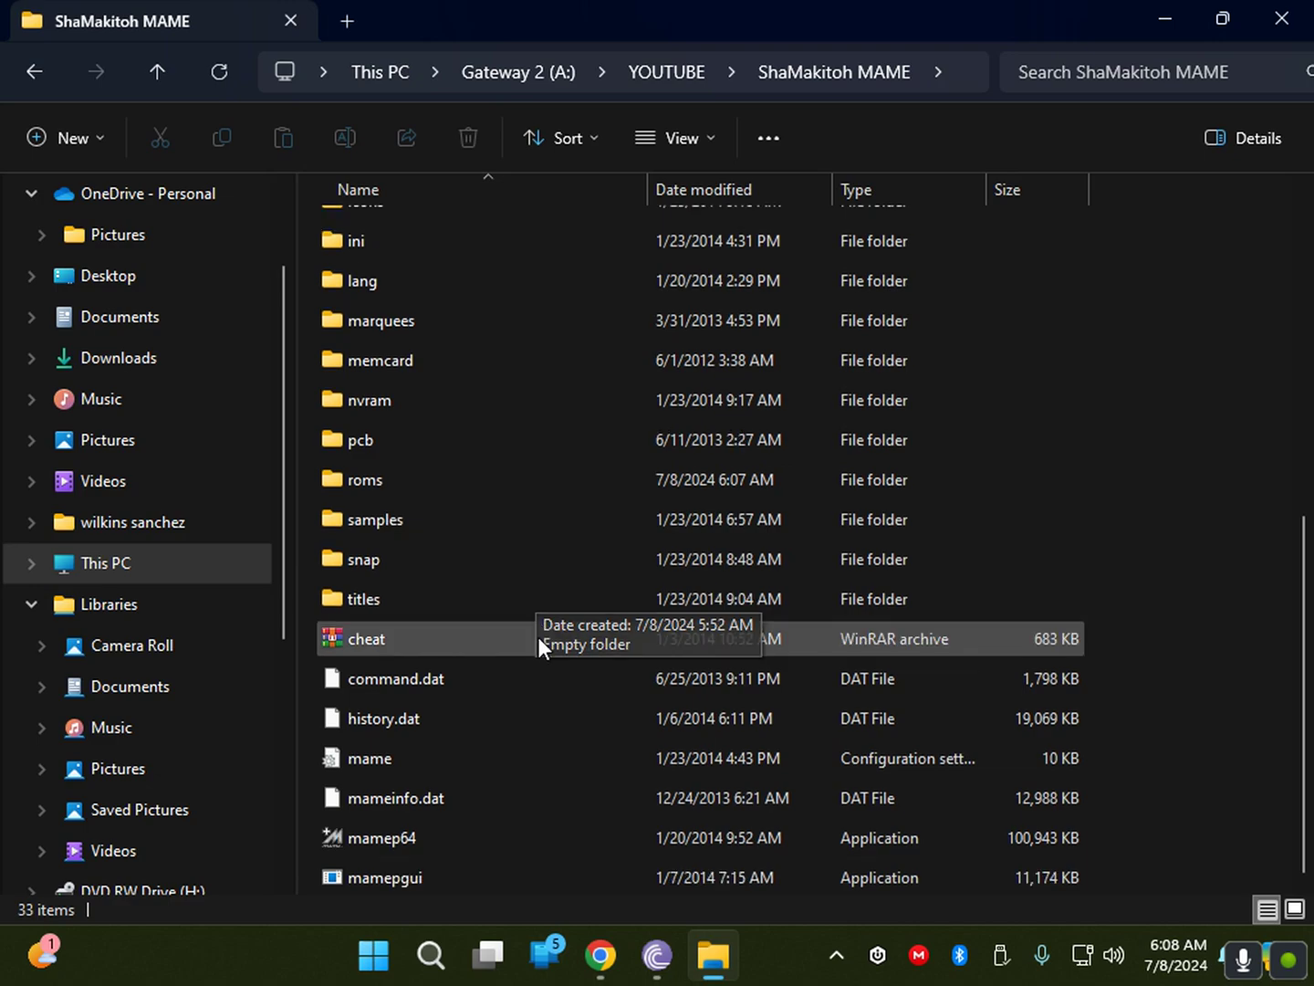
pyautogui.click(372, 875)
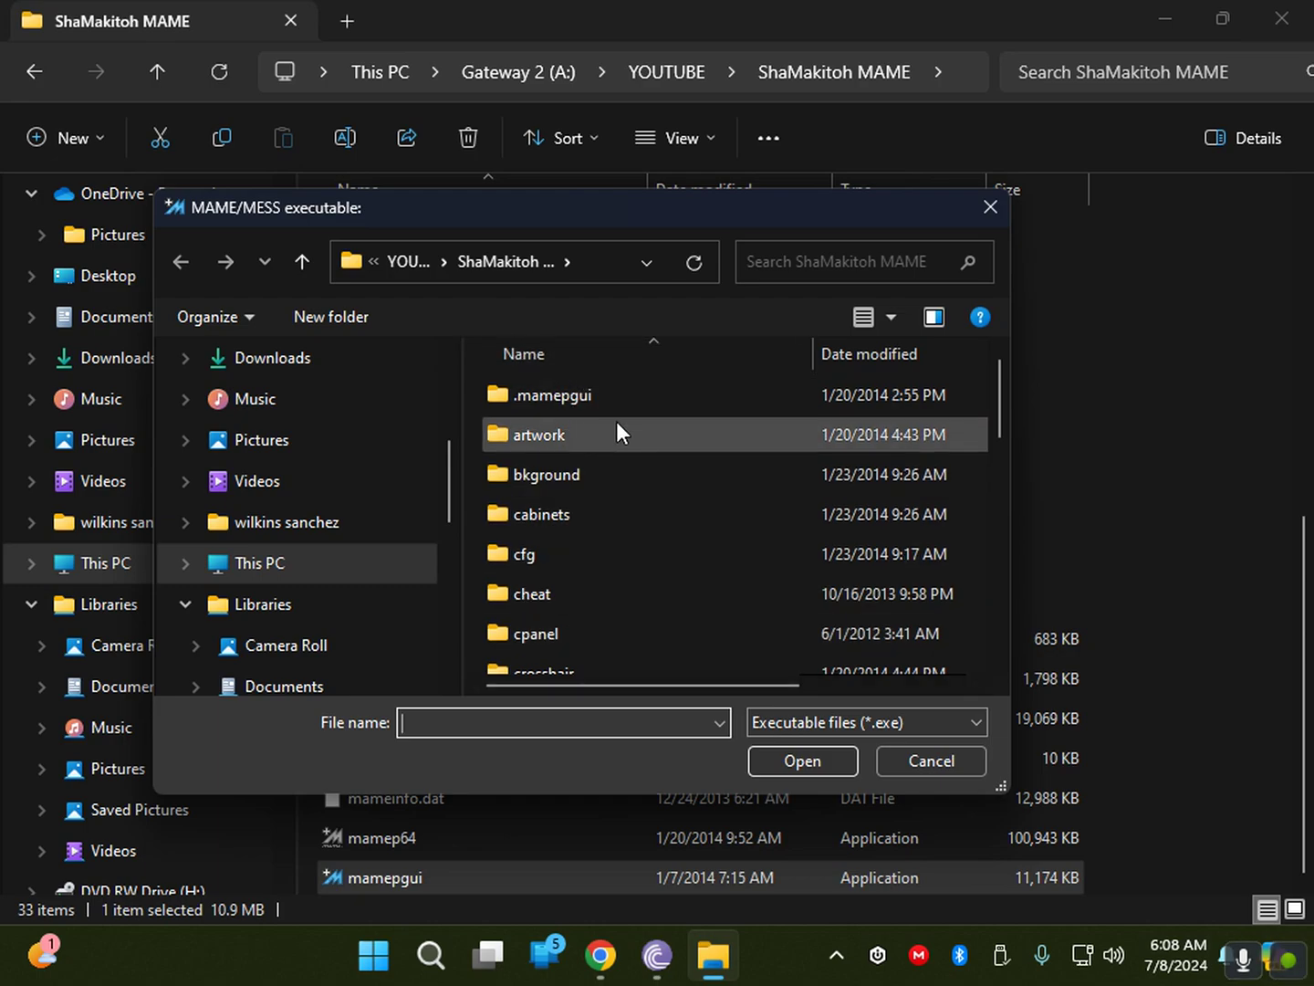
pyautogui.scroll(-3, 616, 434)
pyautogui.scroll(-2, 641, 487)
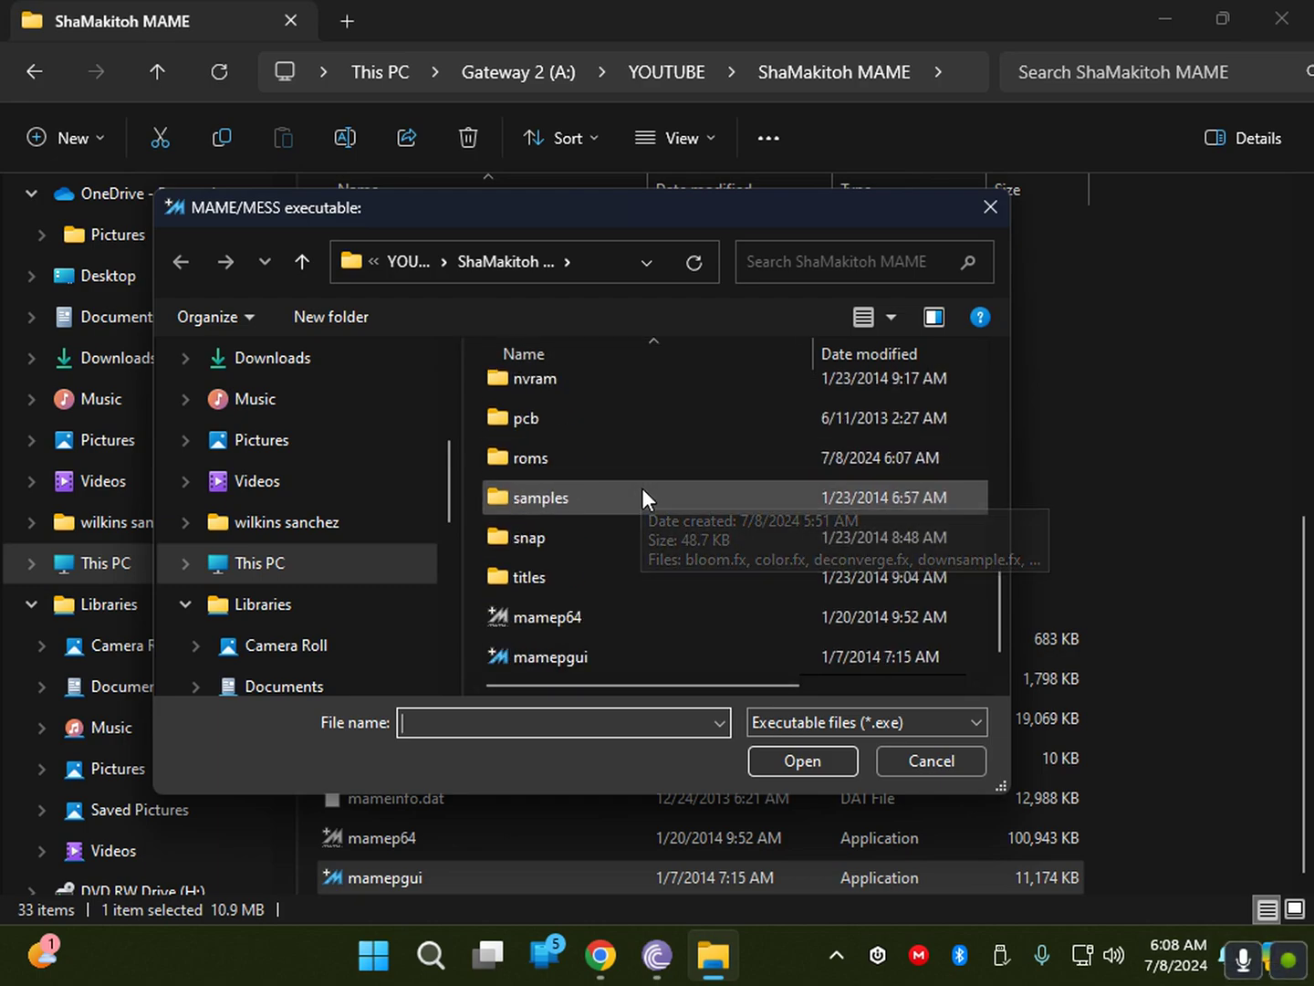
pyautogui.click(559, 614)
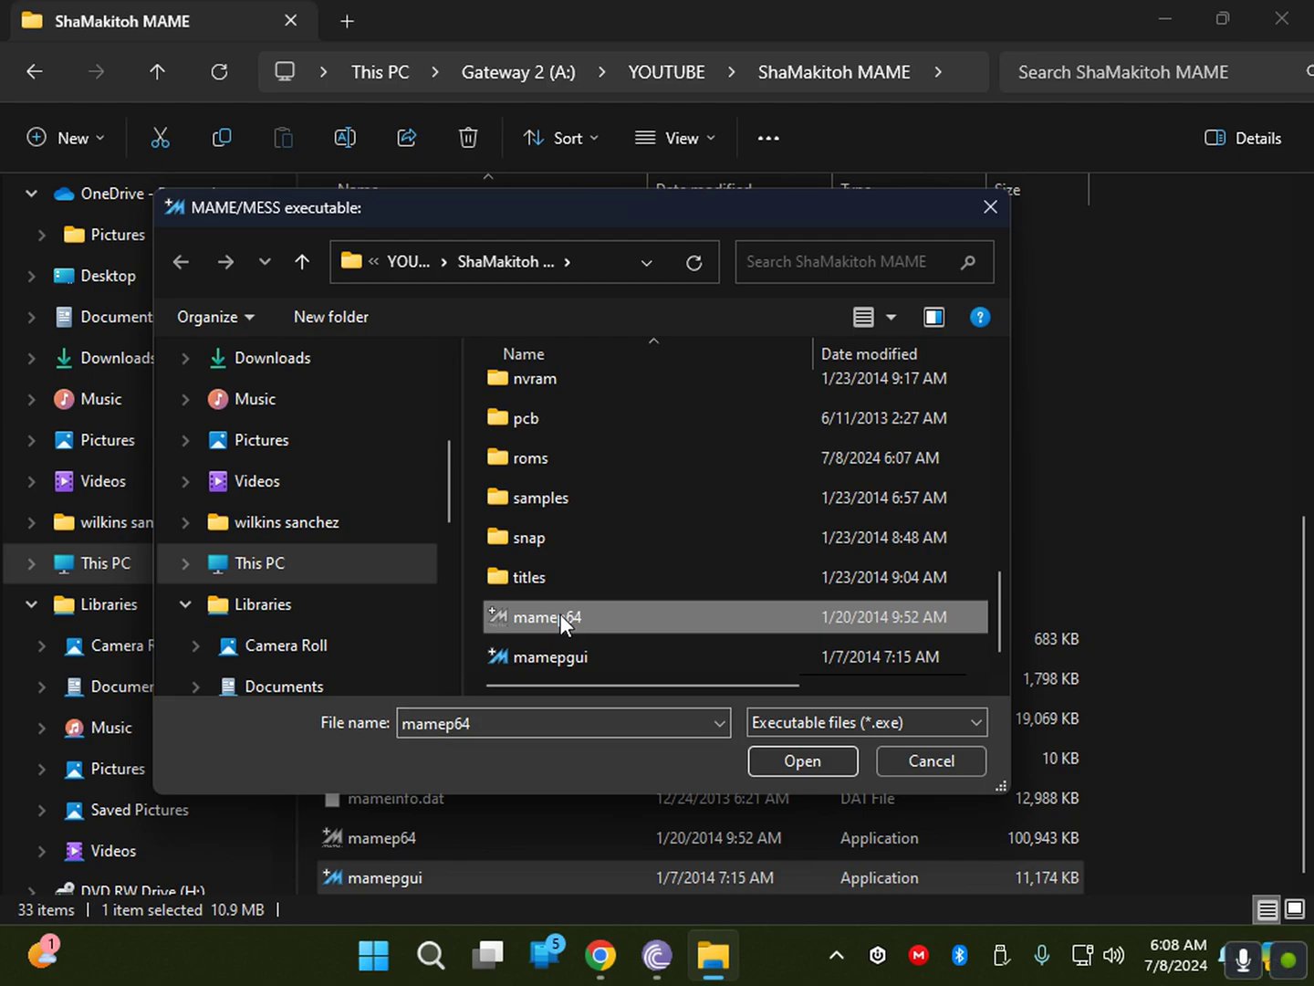
pyautogui.click(802, 760)
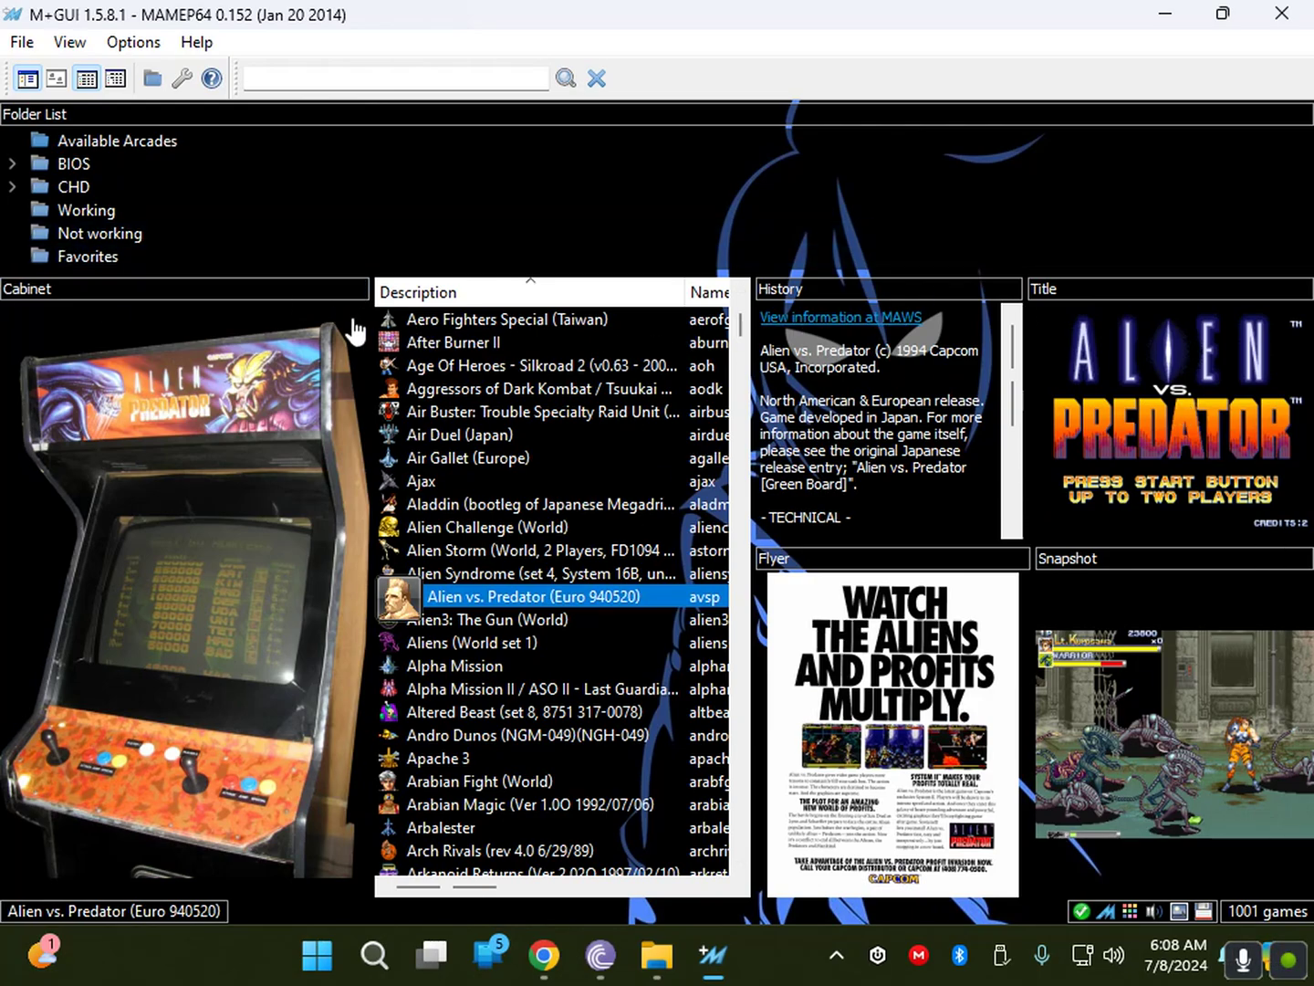
# Dock the Folder List and Cabinet panes side by side before the game list, and narrow the Folder List in favour of the Cabinet.
pyautogui.moveTo(217, 293); pyautogui.dragTo(143, 182)
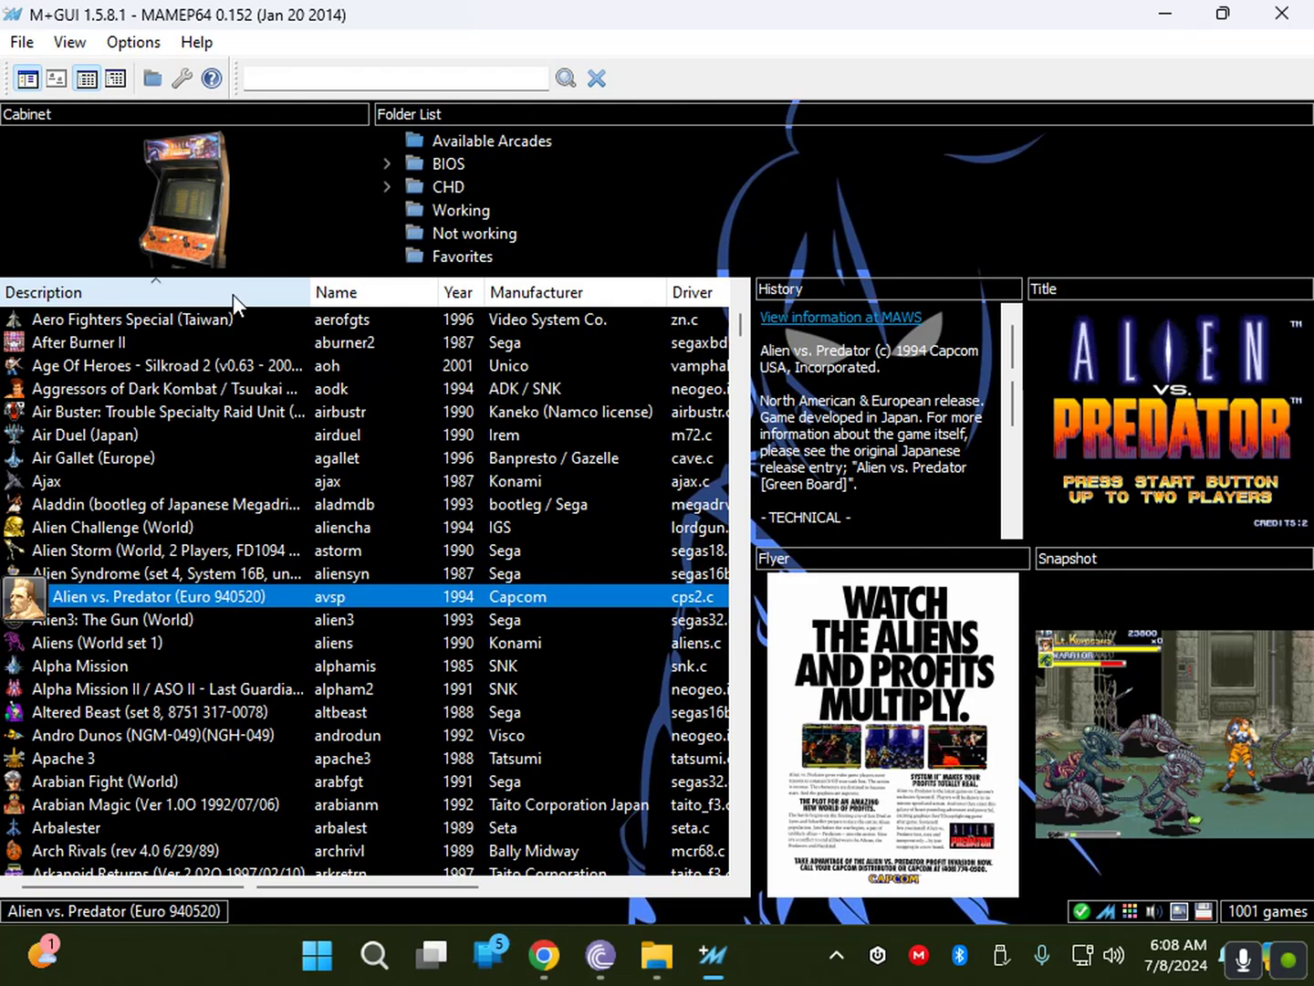
pyautogui.moveTo(489, 122); pyautogui.dragTo(7, 434)
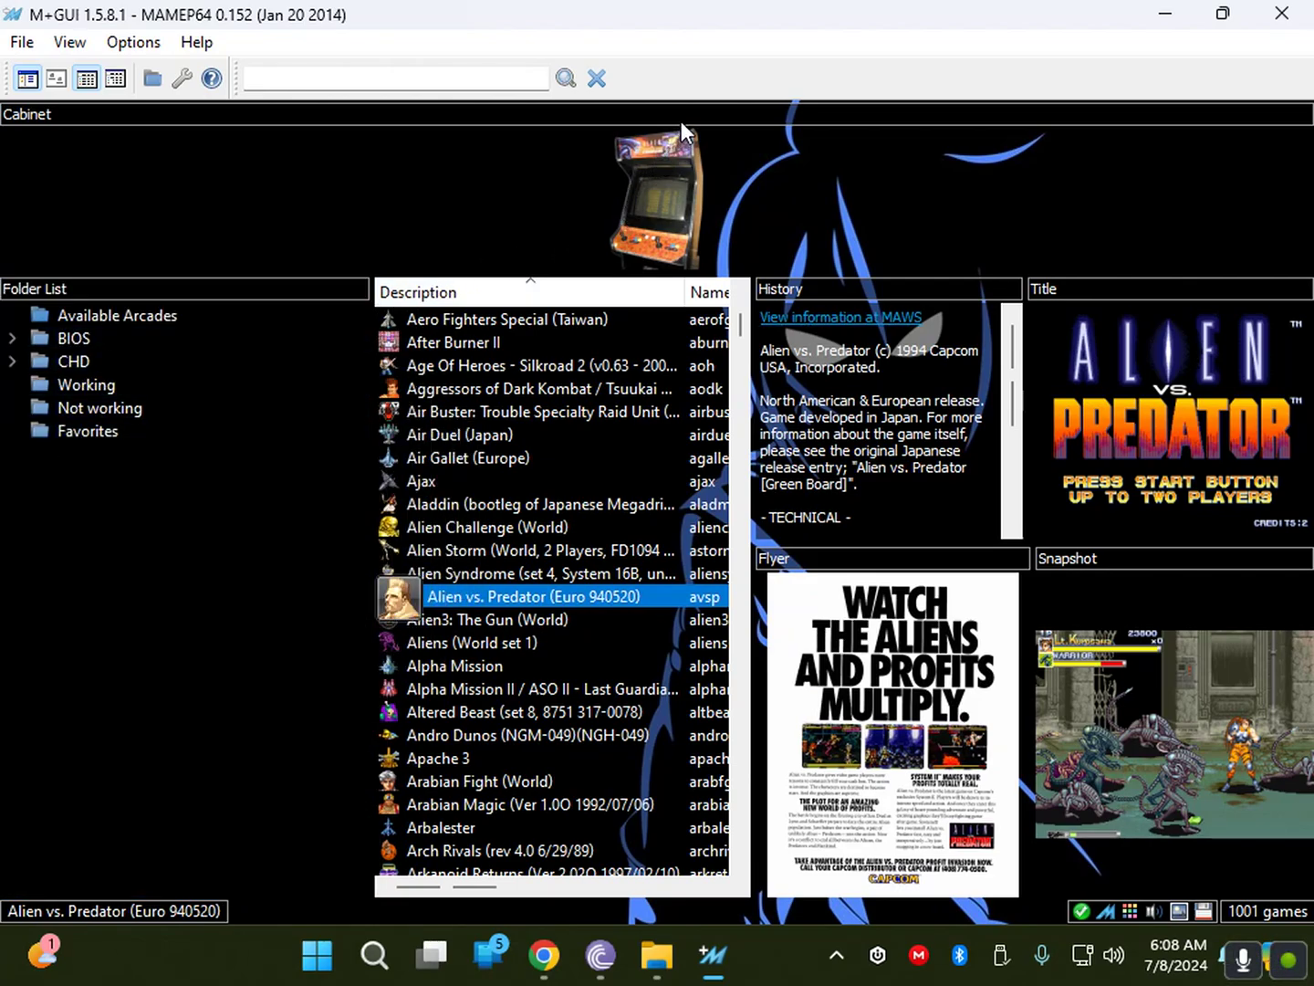
pyautogui.moveTo(680, 120); pyautogui.dragTo(343, 384)
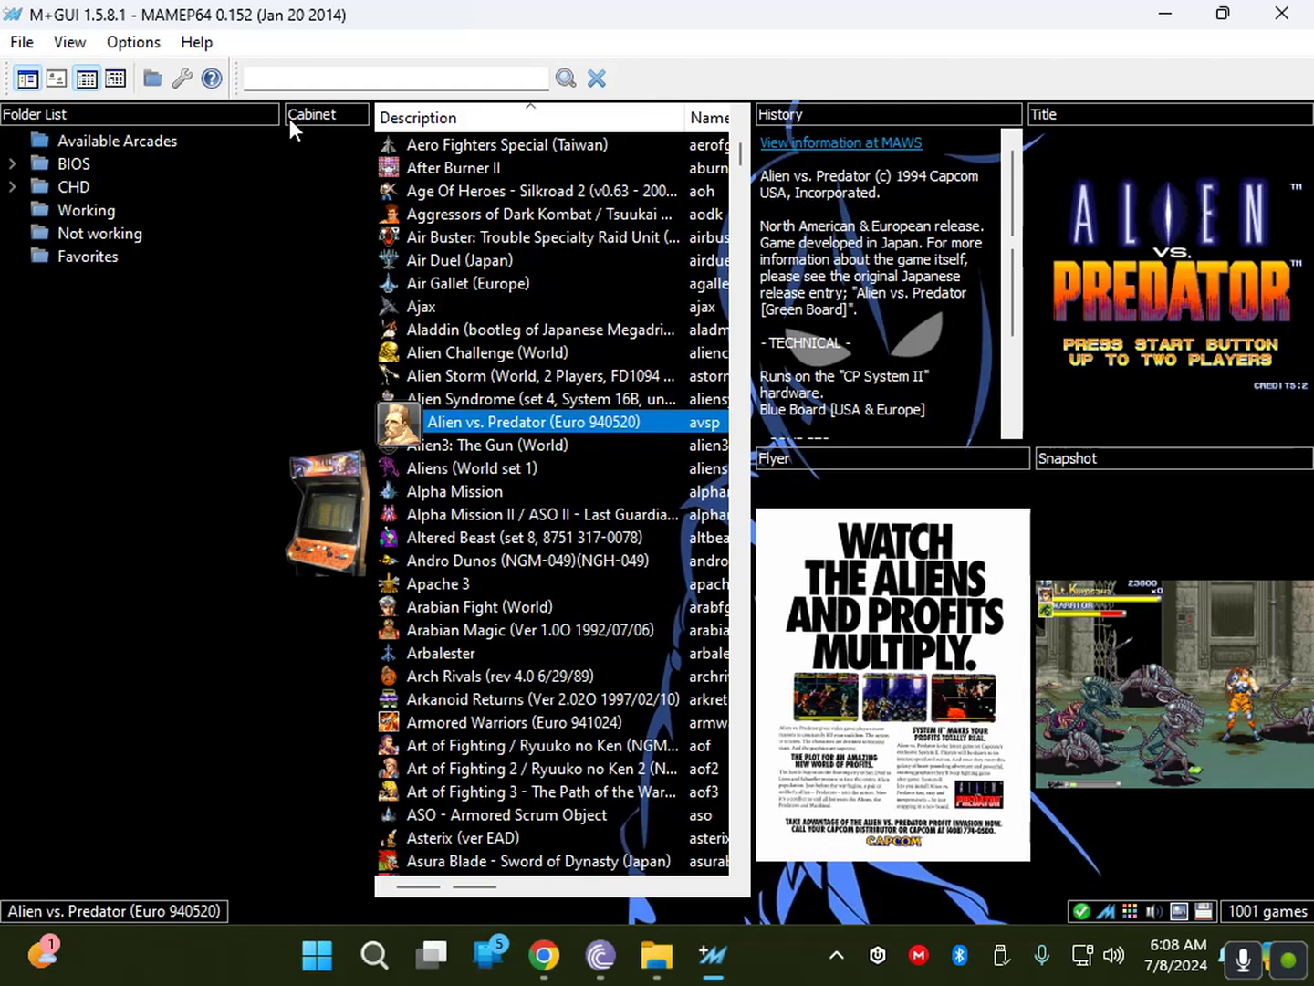
pyautogui.moveTo(290, 119); pyautogui.dragTo(202, 119)
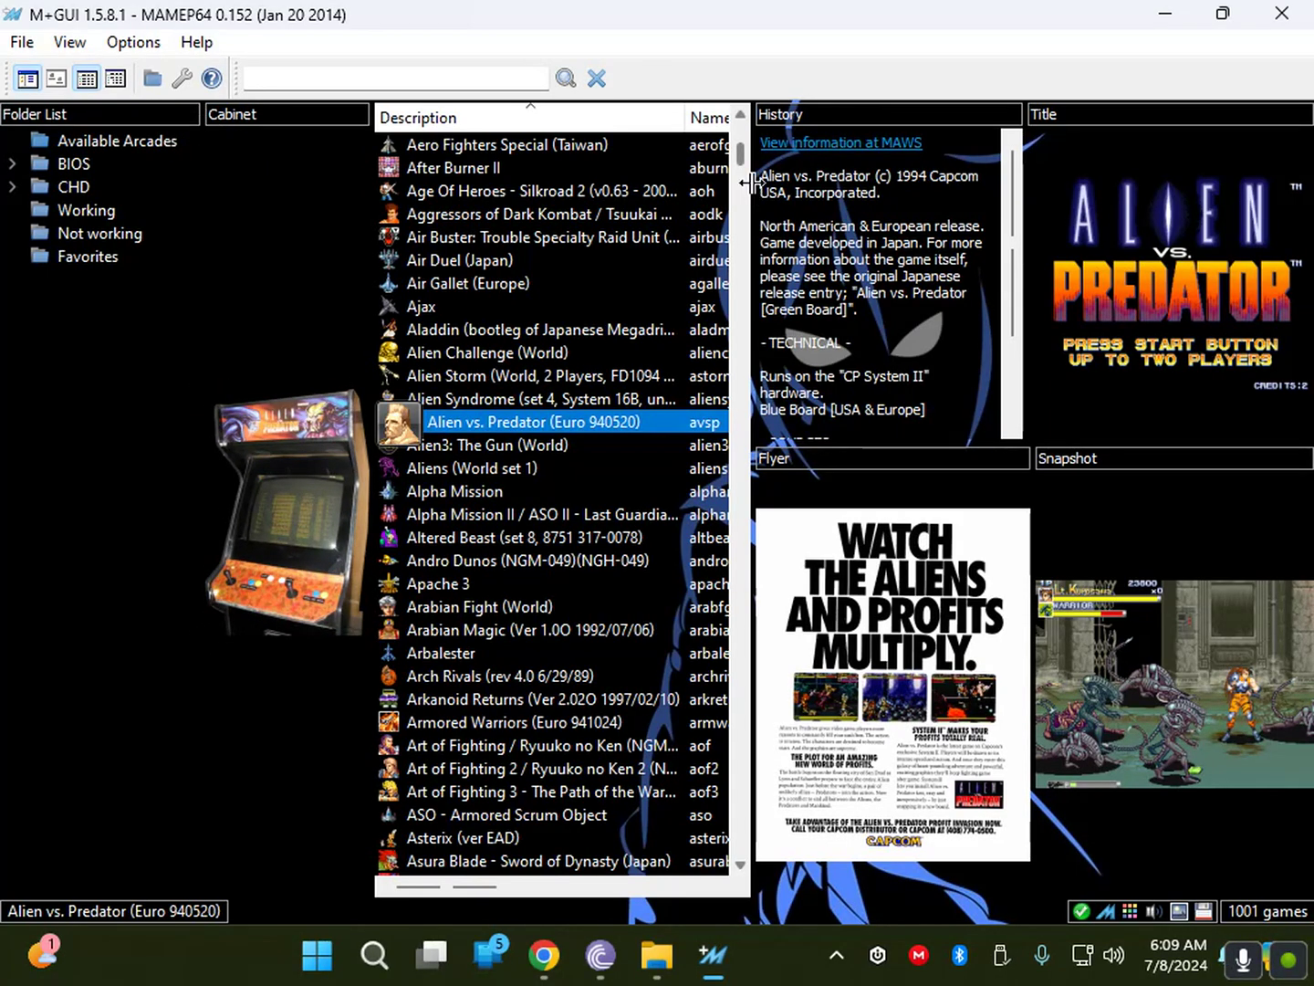
# Widen the game list on both sides to reveal more columns, through Manufacturer, and look through its remaining columns.
pyautogui.moveTo(759, 196); pyautogui.dragTo(943, 319)
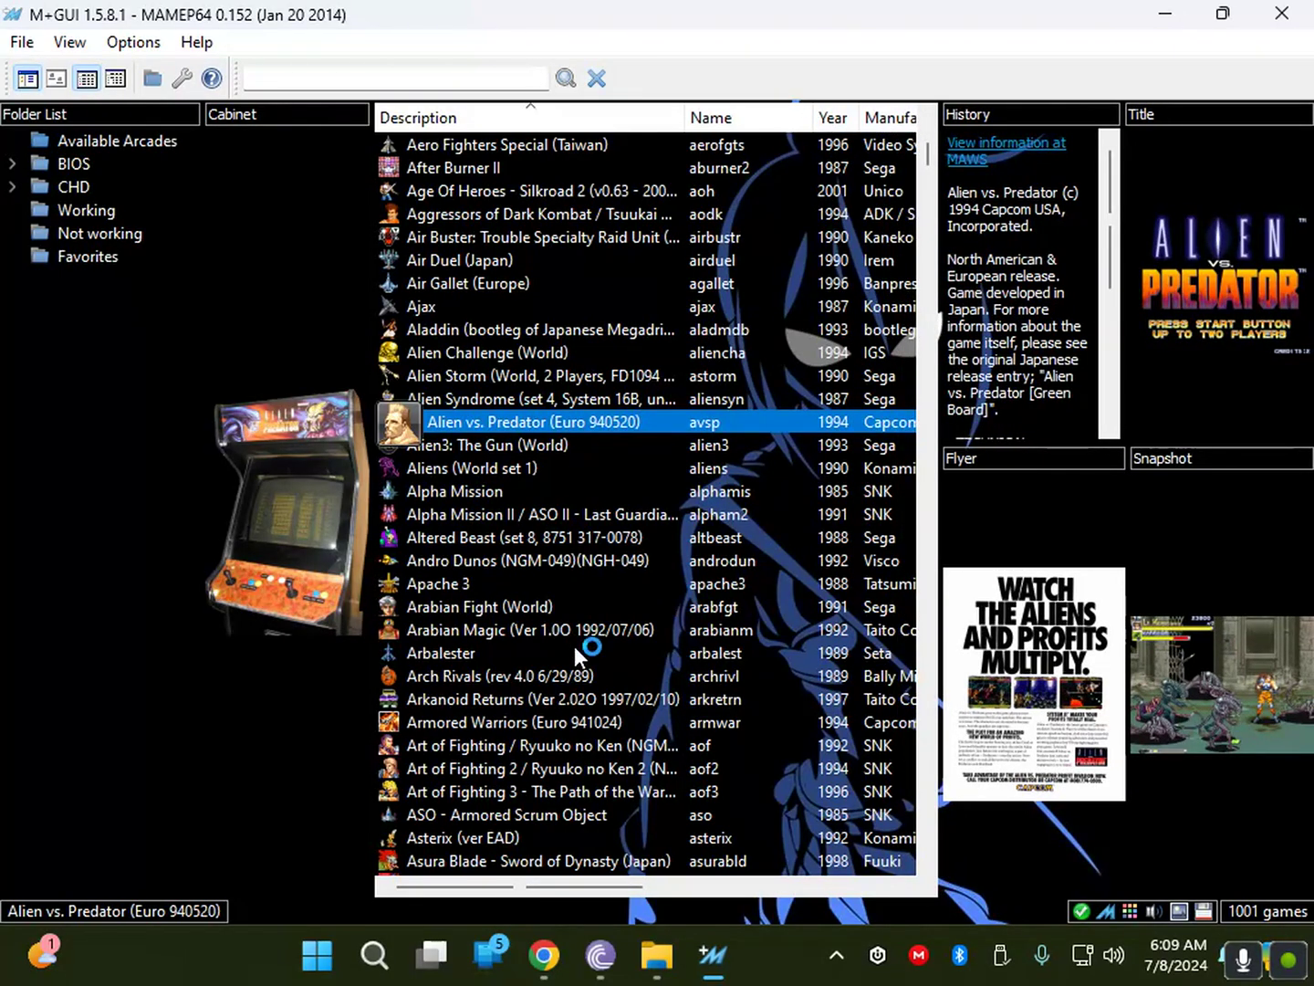
pyautogui.click(659, 883)
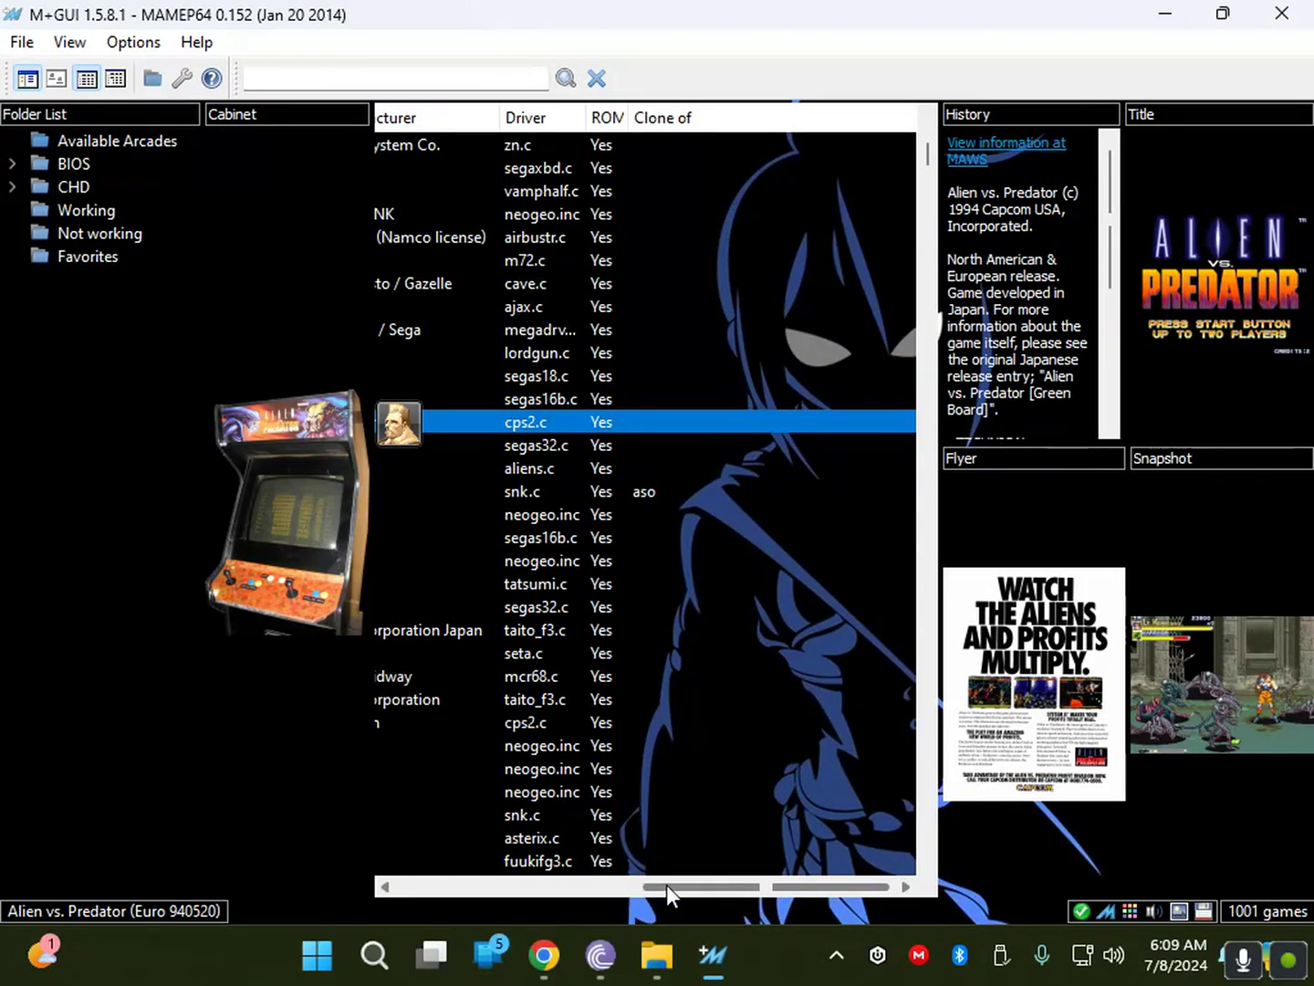
pyautogui.moveTo(666, 884); pyautogui.dragTo(391, 863)
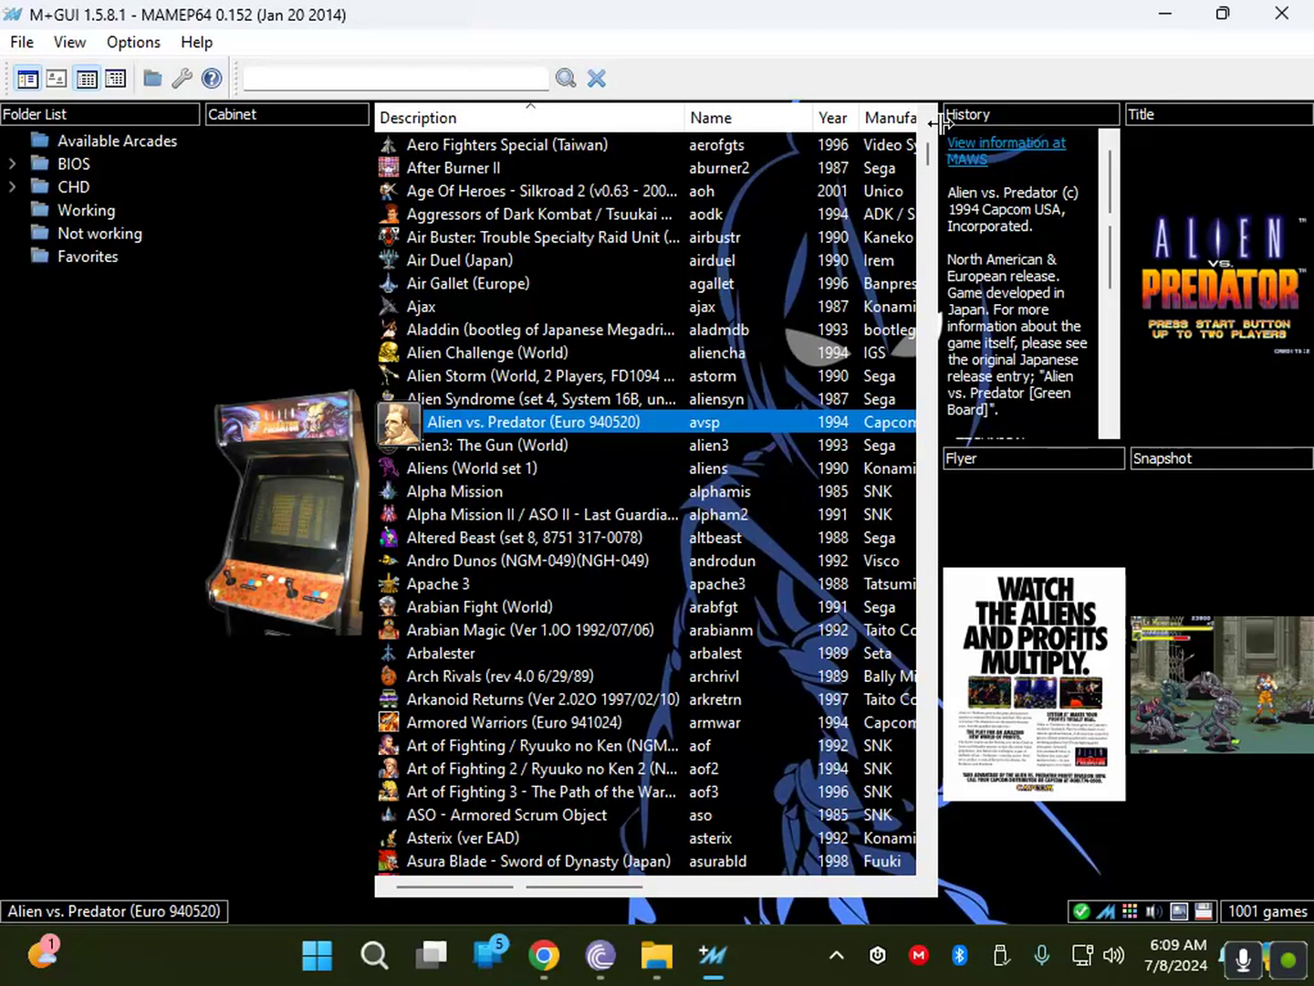
pyautogui.moveTo(940, 122); pyautogui.dragTo(1048, 152)
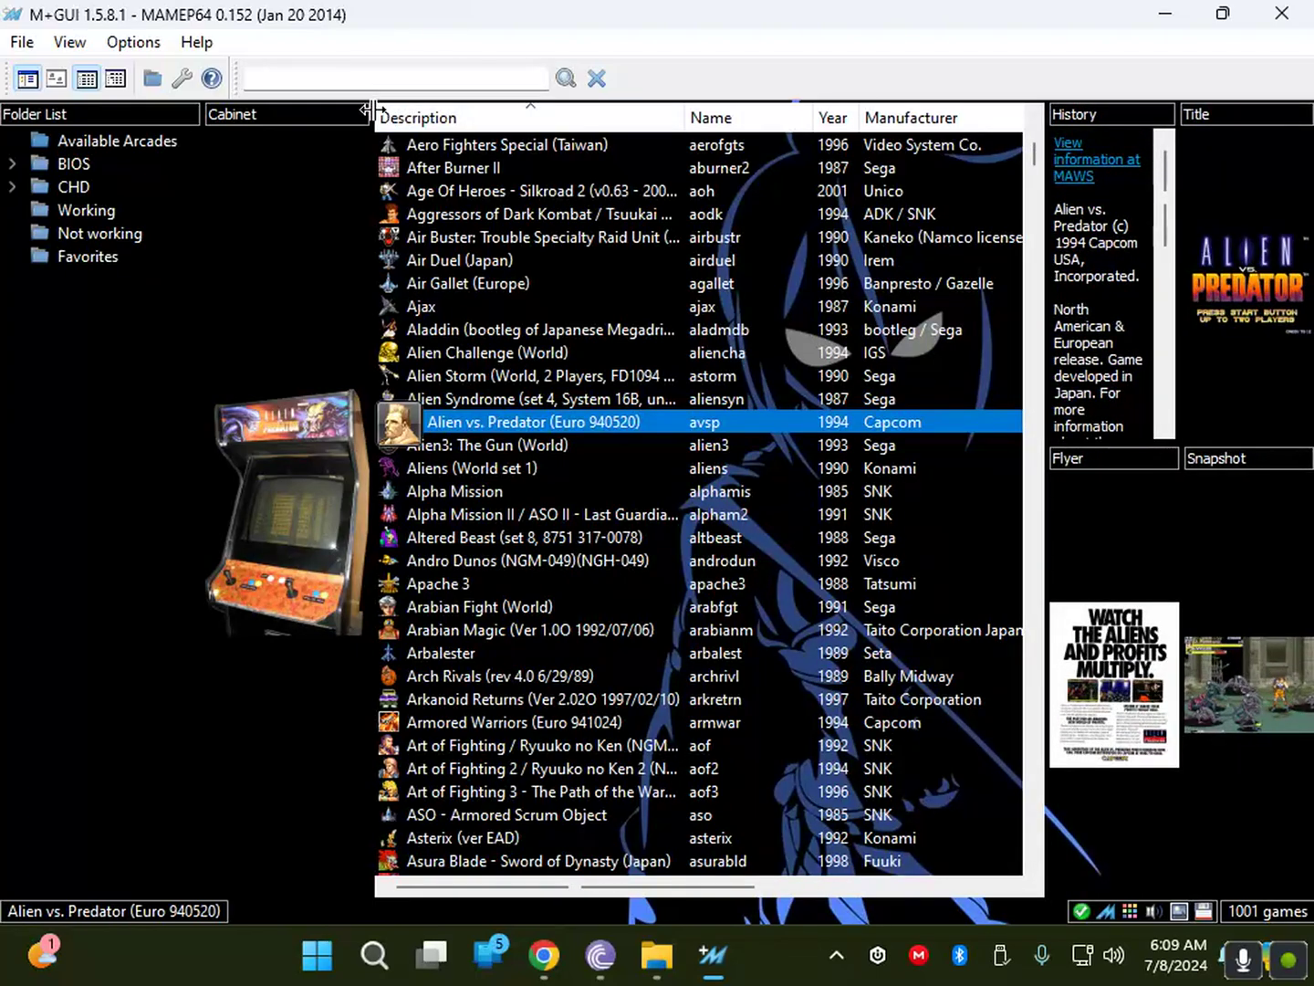
pyautogui.moveTo(371, 114); pyautogui.dragTo(344, 115)
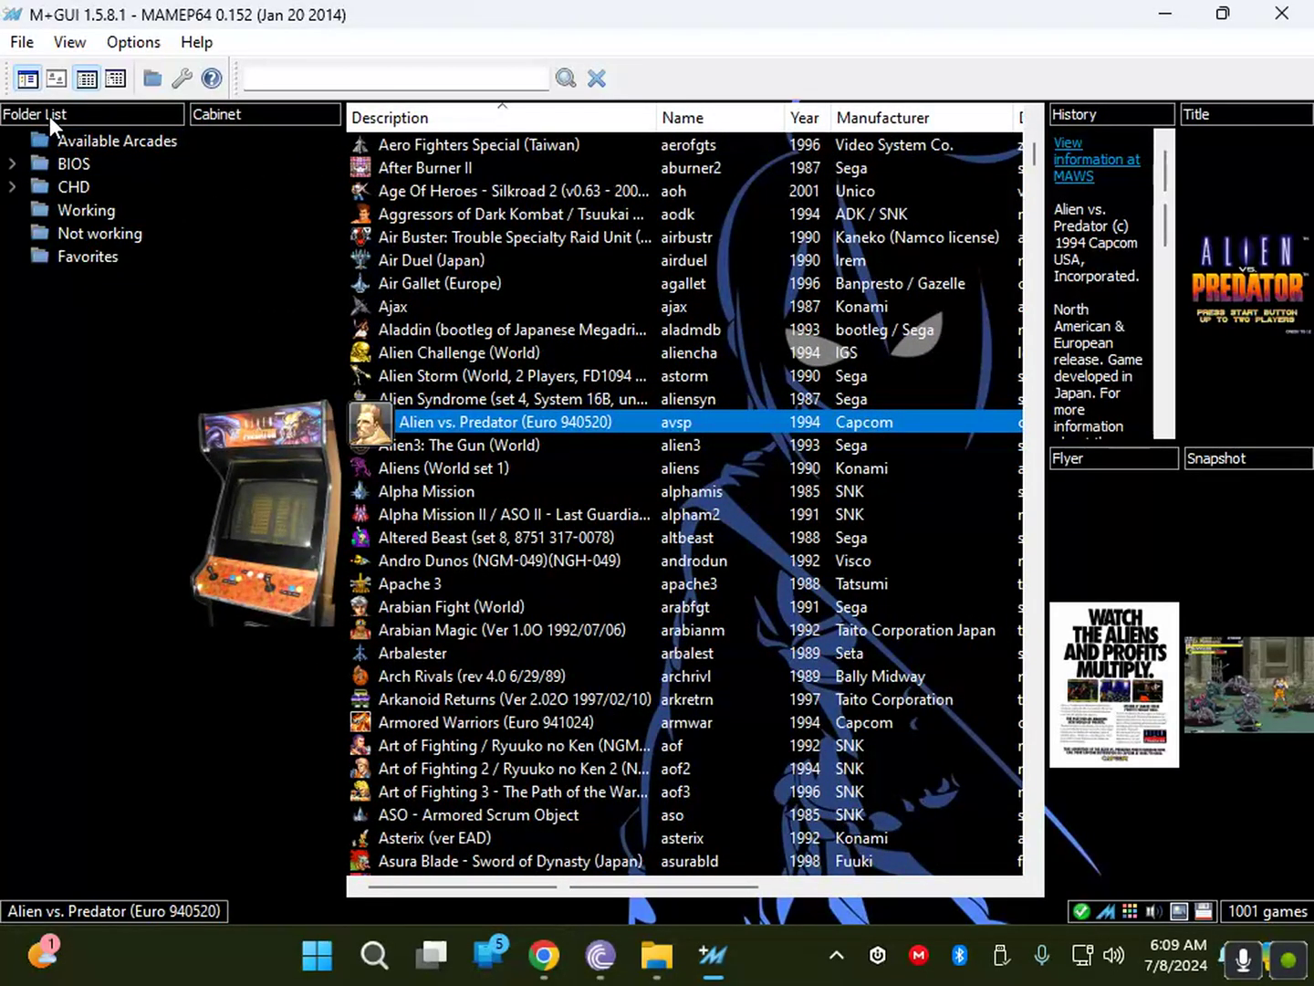
# Narrow the Folder List pane further to enlarge the Cabinet, and select the Available Arcades folder.
pyautogui.moveTo(67, 119); pyautogui.dragTo(4, 461)
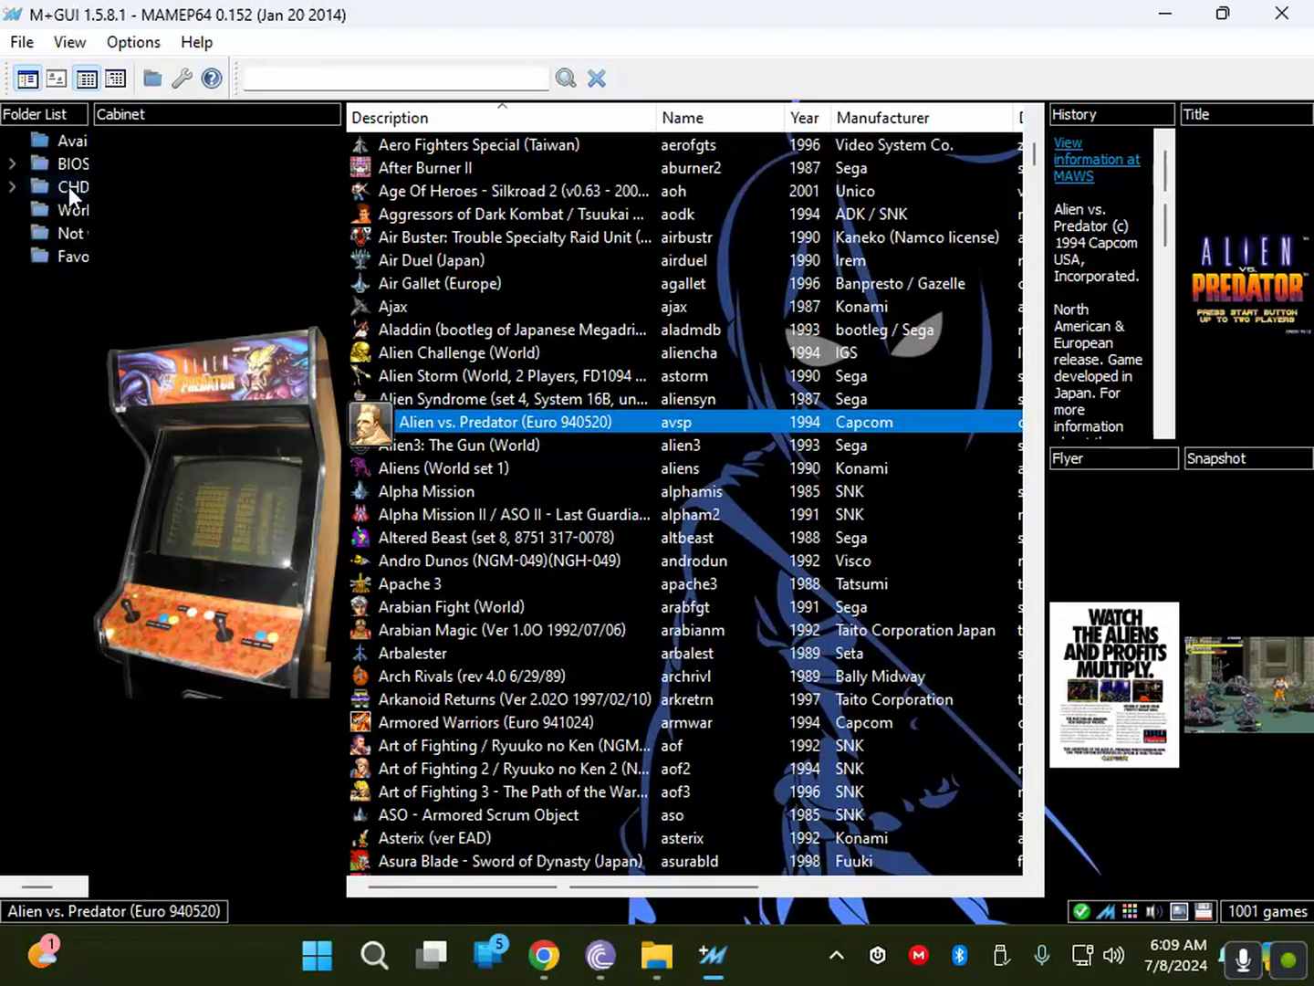
pyautogui.click(67, 142)
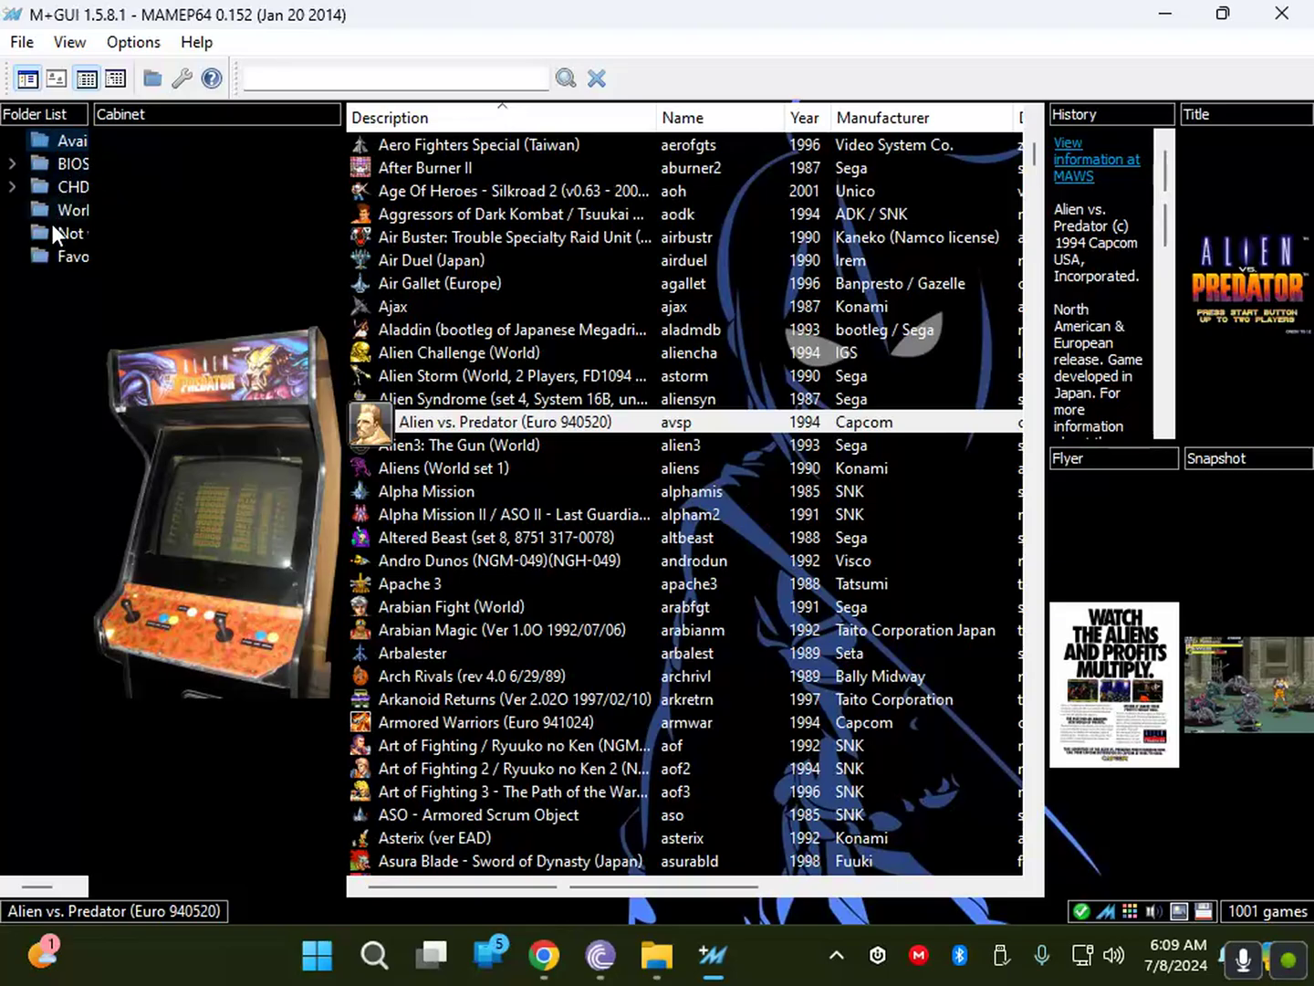
pyautogui.click(1222, 13)
pyautogui.click(1082, 167)
# Narrow the game list and rebalance the surrounding panes so the Cabinet picture, Folder List names and flyer get more room.
pyautogui.moveTo(1039, 113); pyautogui.dragTo(910, 111)
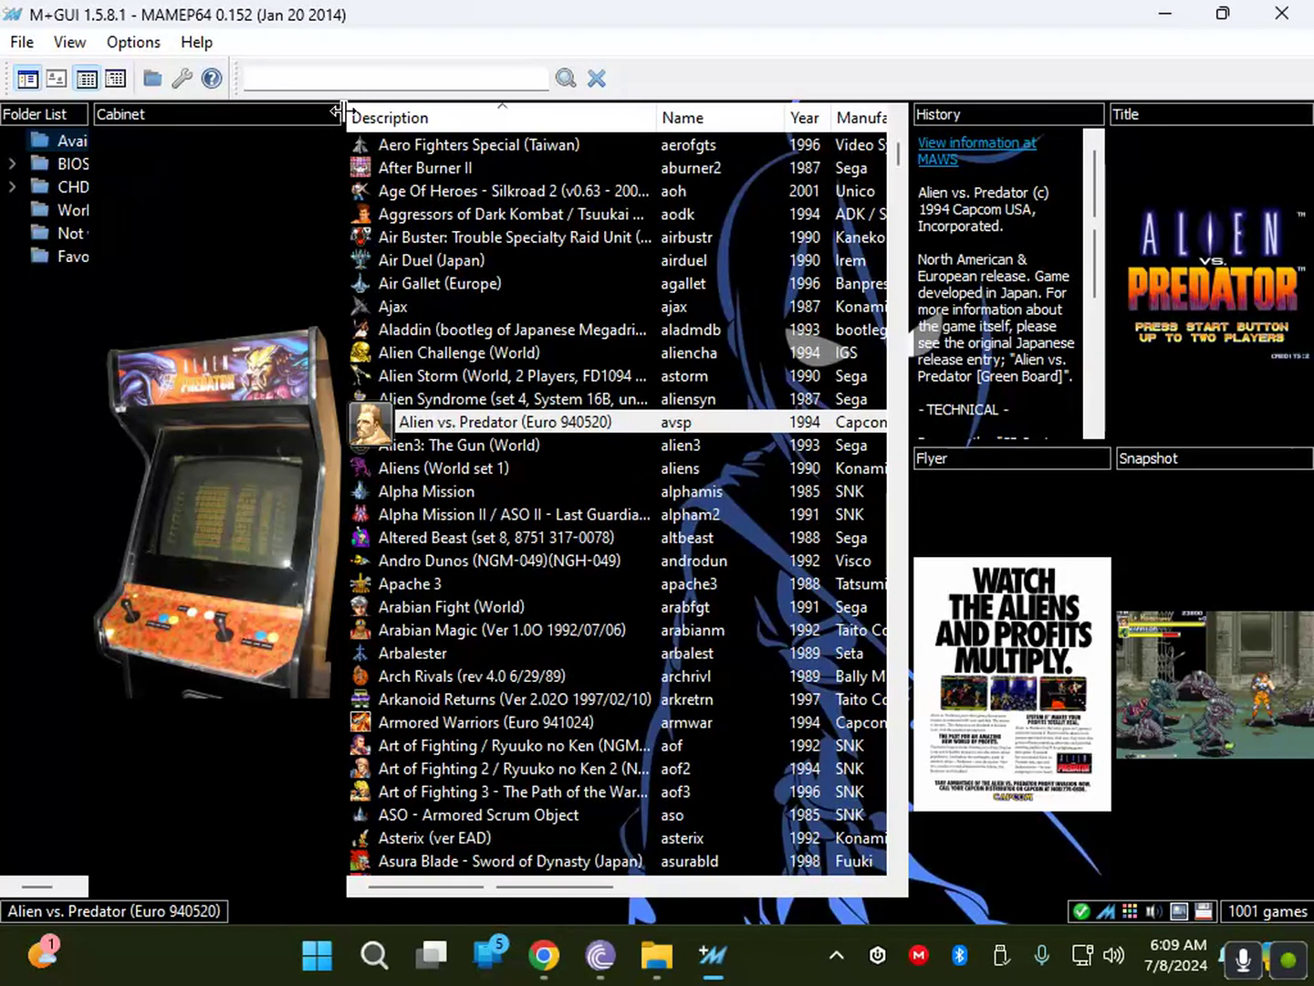
pyautogui.moveTo(343, 114); pyautogui.dragTo(589, 173)
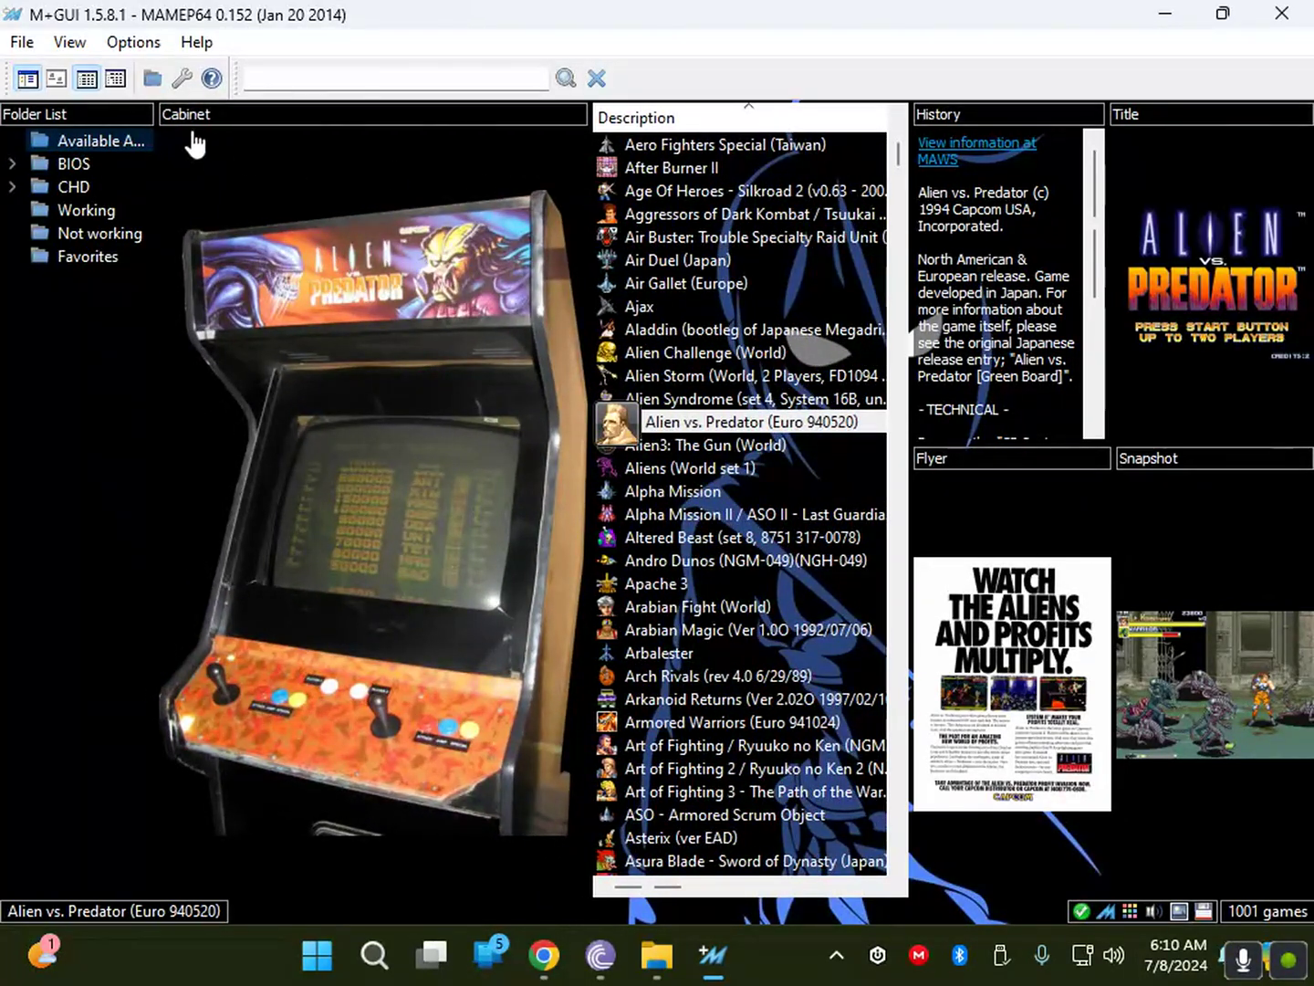
pyautogui.moveTo(155, 114); pyautogui.dragTo(203, 125)
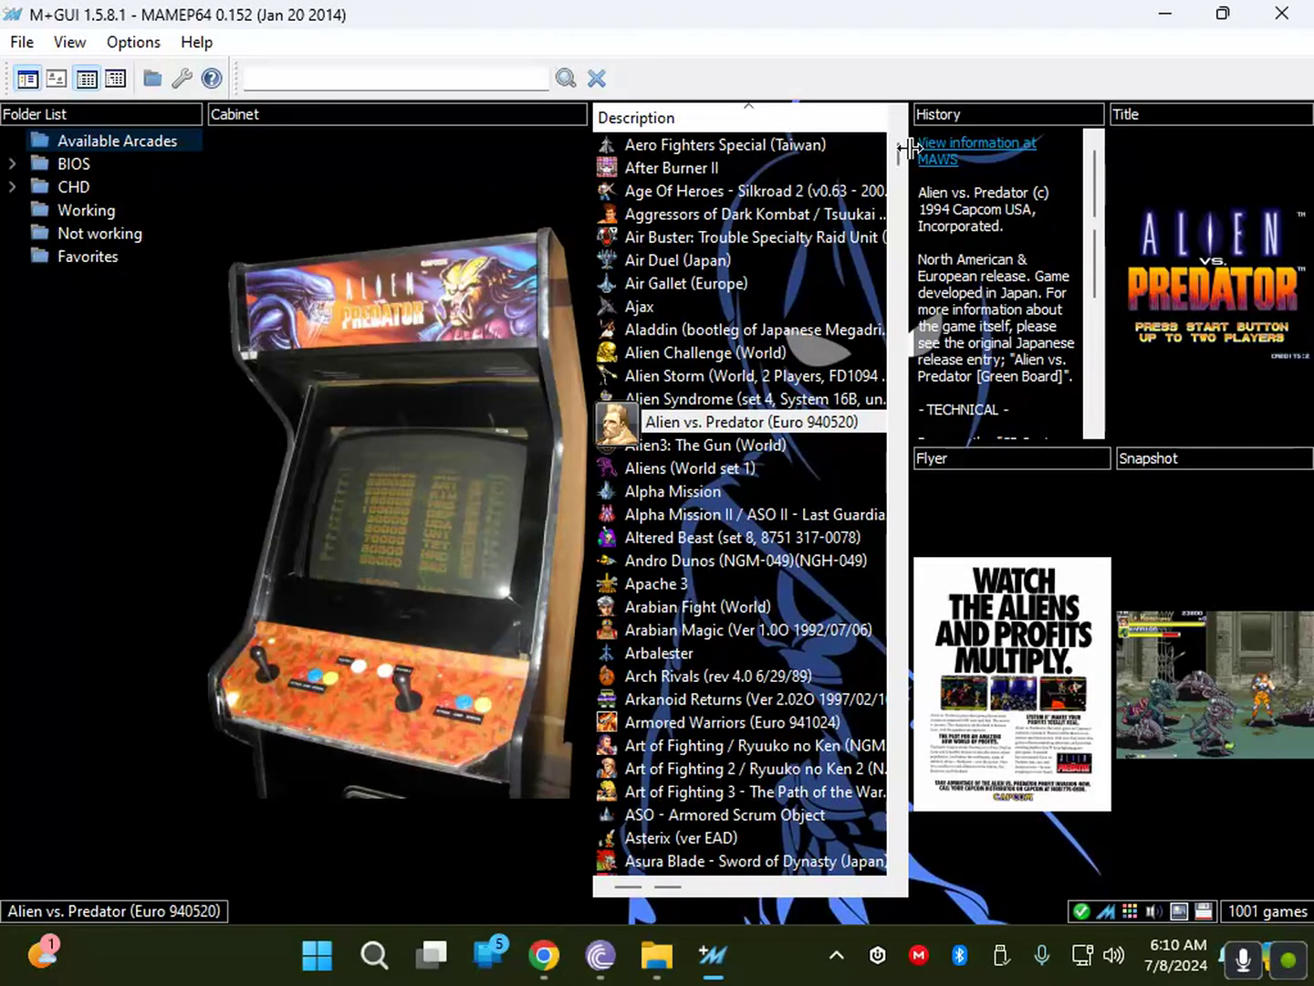
pyautogui.moveTo(908, 152); pyautogui.dragTo(876, 149)
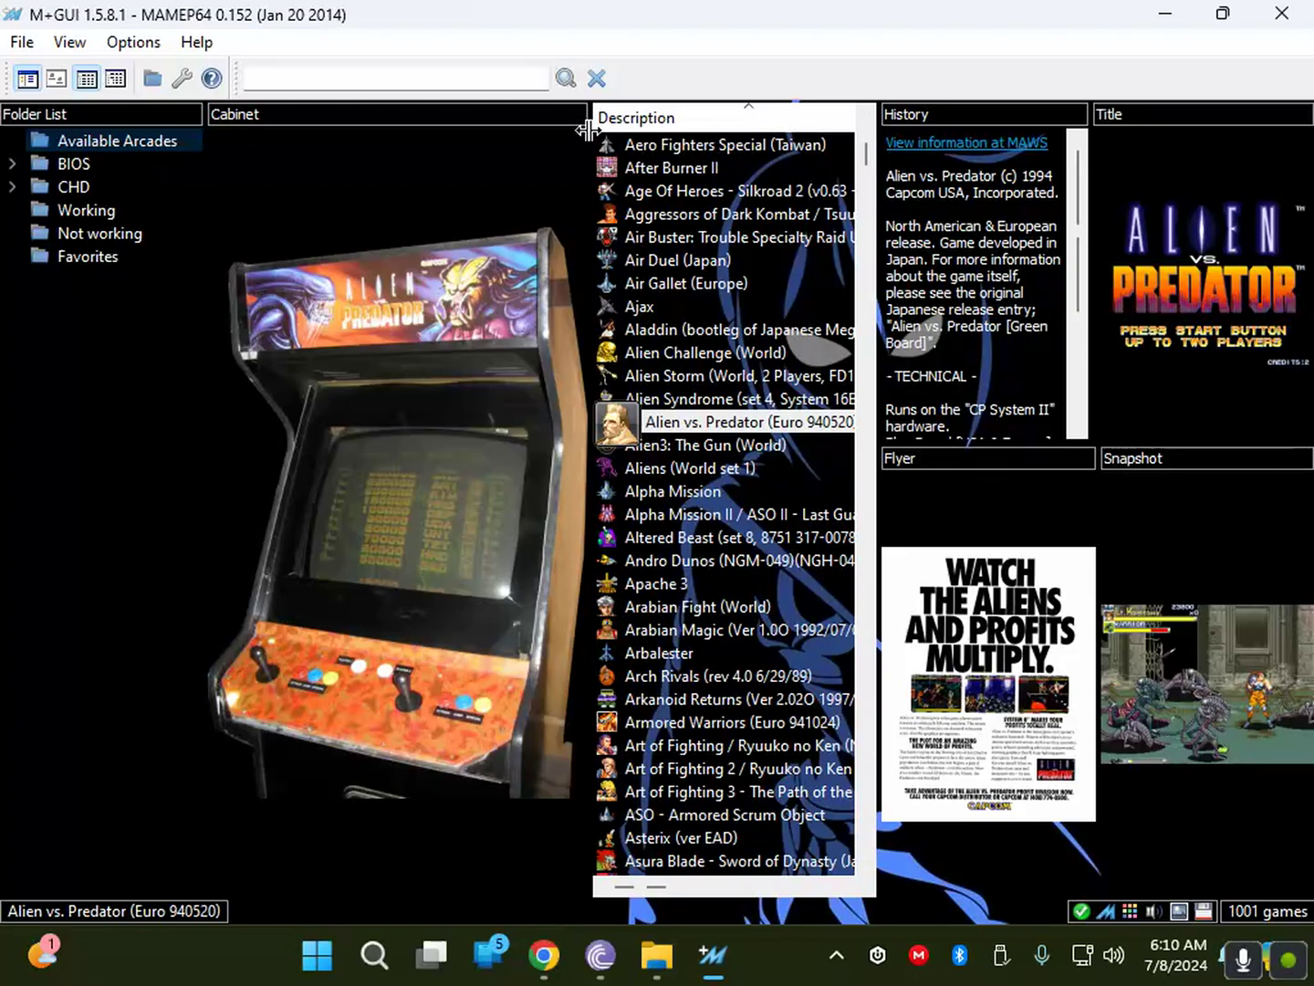
pyautogui.moveTo(588, 130); pyautogui.dragTo(522, 127)
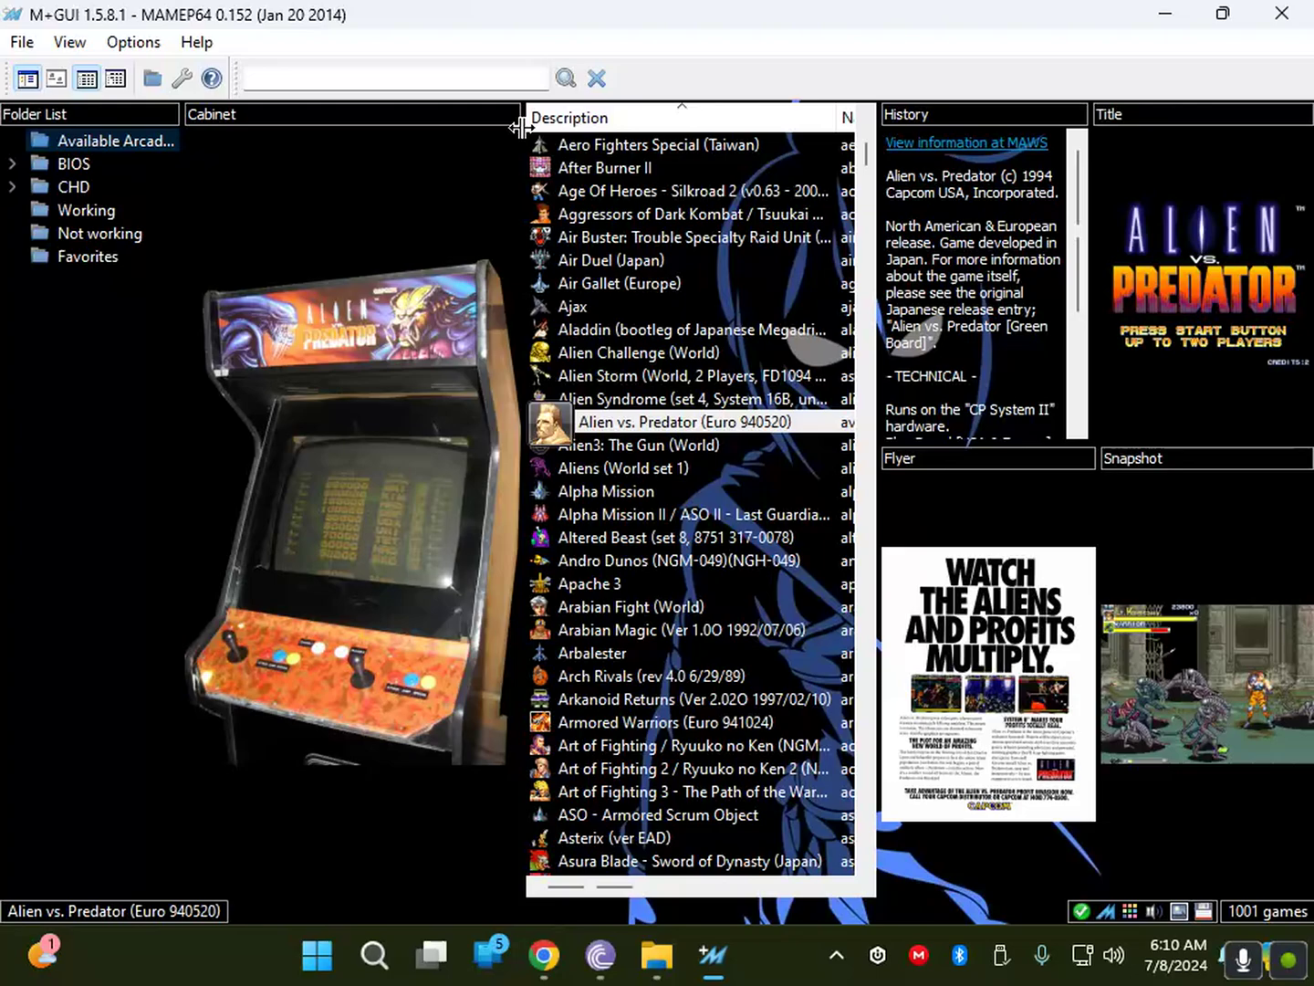
# Move the Cabinet pane ahead of the Folder List, widen the Folder List, and enlarge the game list to reveal the Name column.
pyautogui.moveTo(432, 133); pyautogui.dragTo(126, 172)
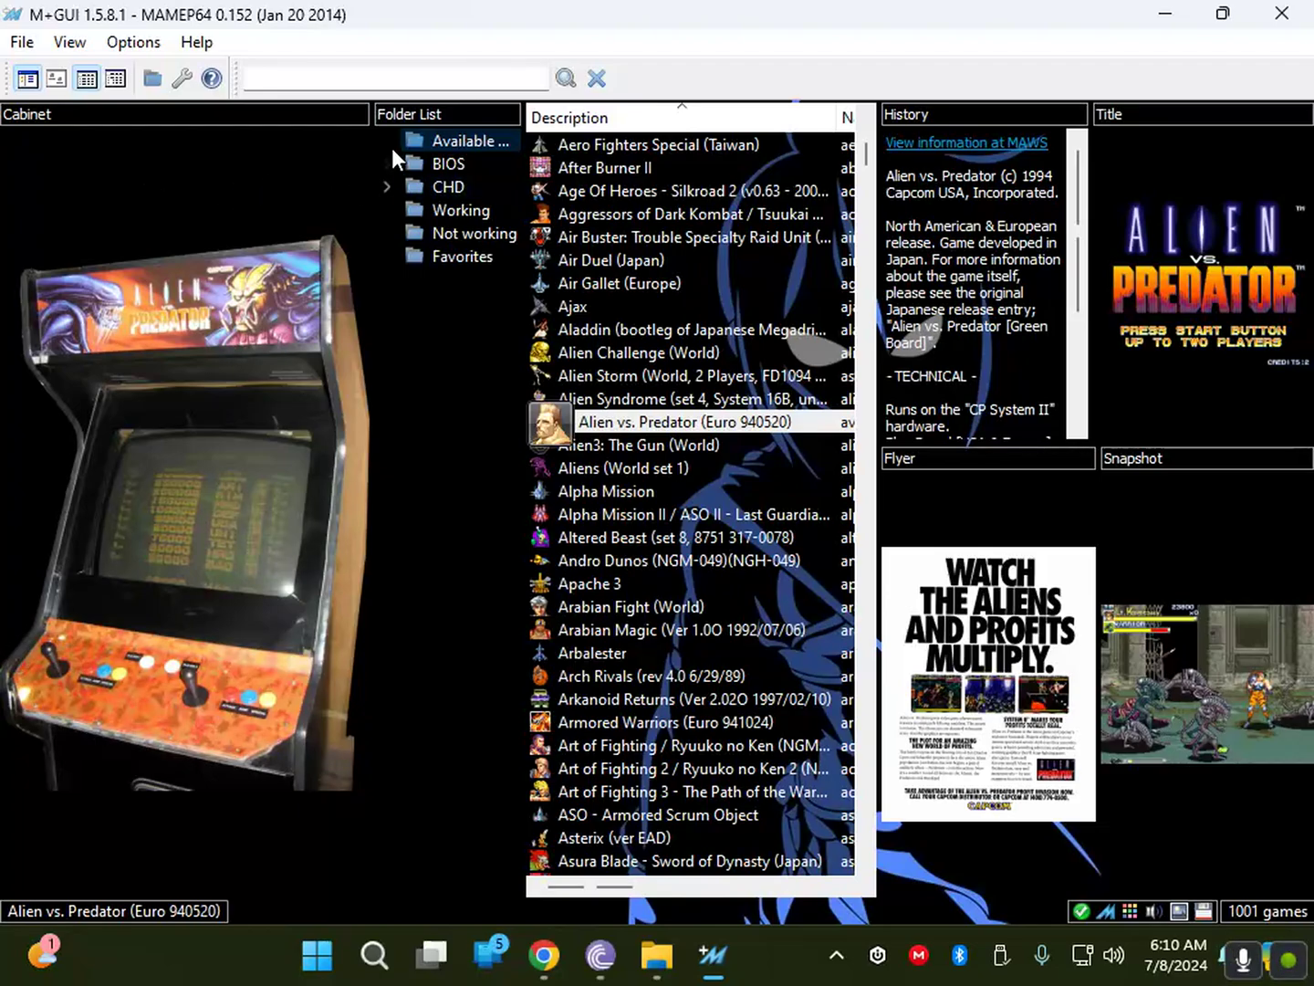
pyautogui.moveTo(371, 117); pyautogui.dragTo(281, 122)
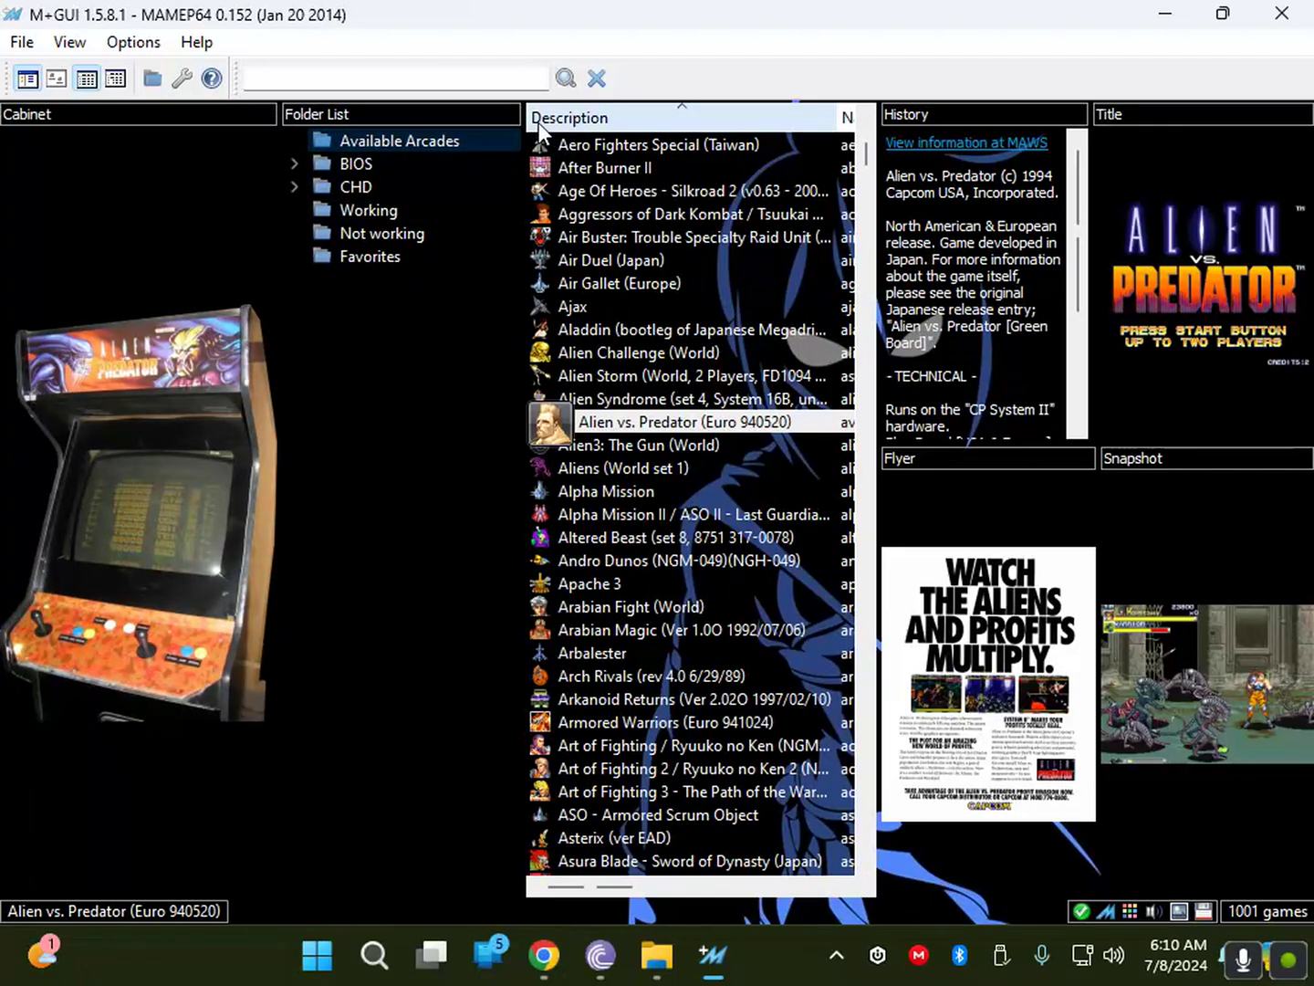
pyautogui.moveTo(524, 116); pyautogui.dragTo(476, 115)
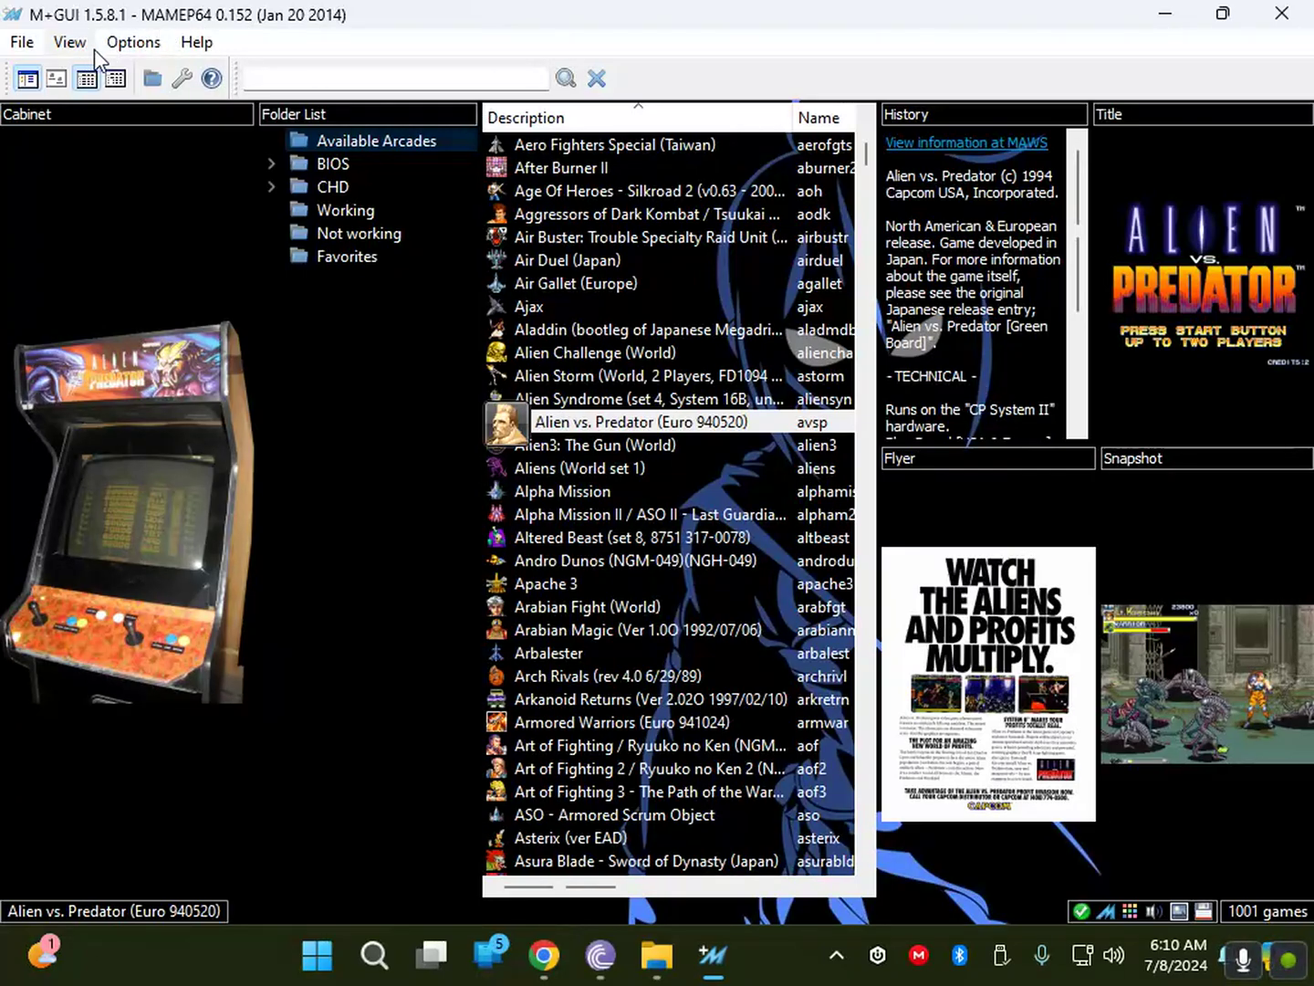
# Open the directory options and reset the Mameinfo file path in GUI Paths to its default, mameinfo.dat.
pyautogui.click(133, 44)
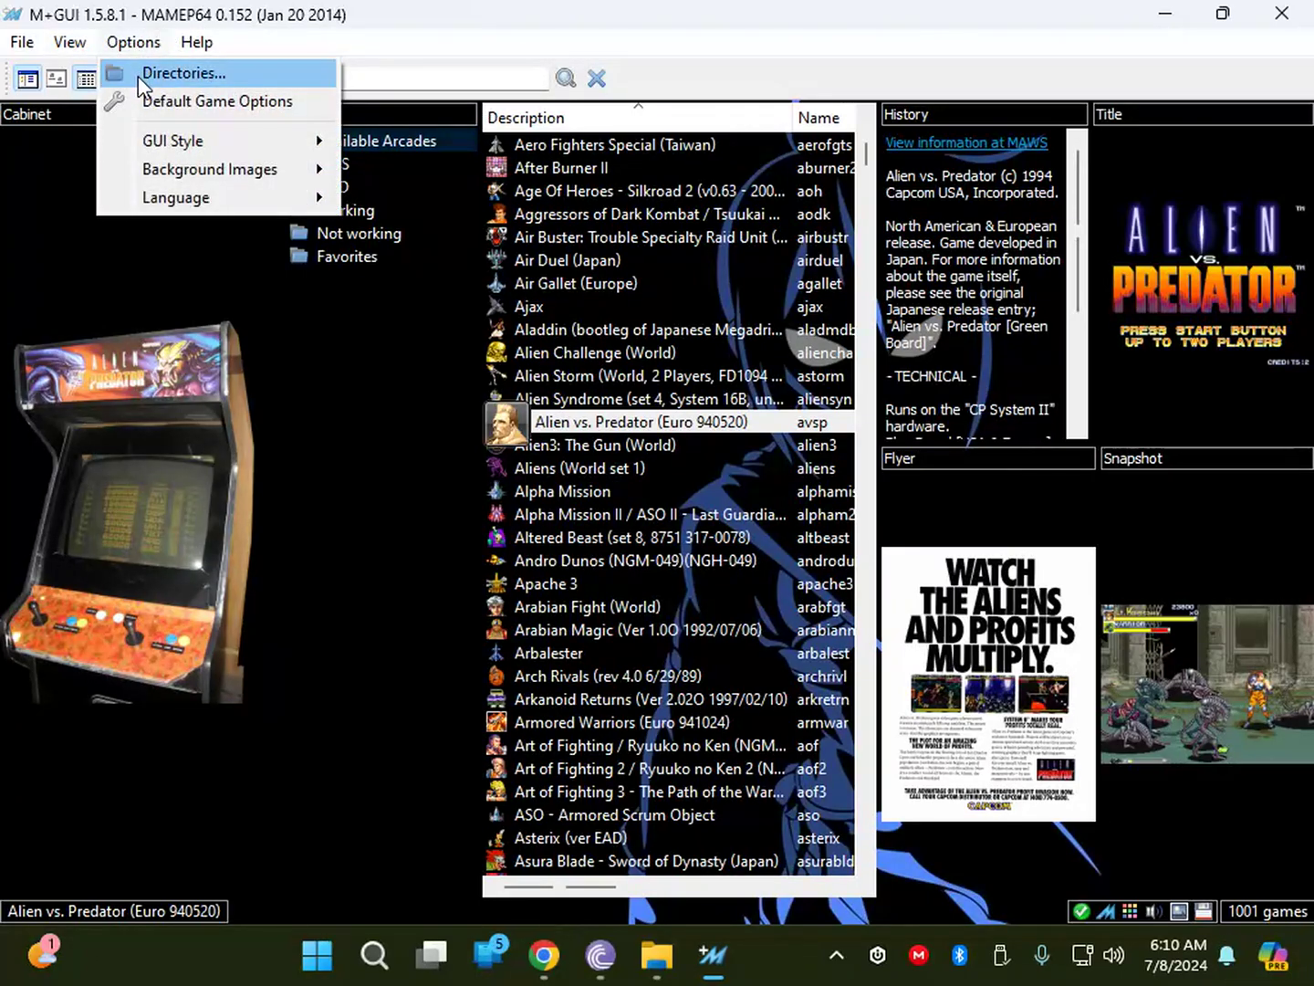
pyautogui.click(148, 80)
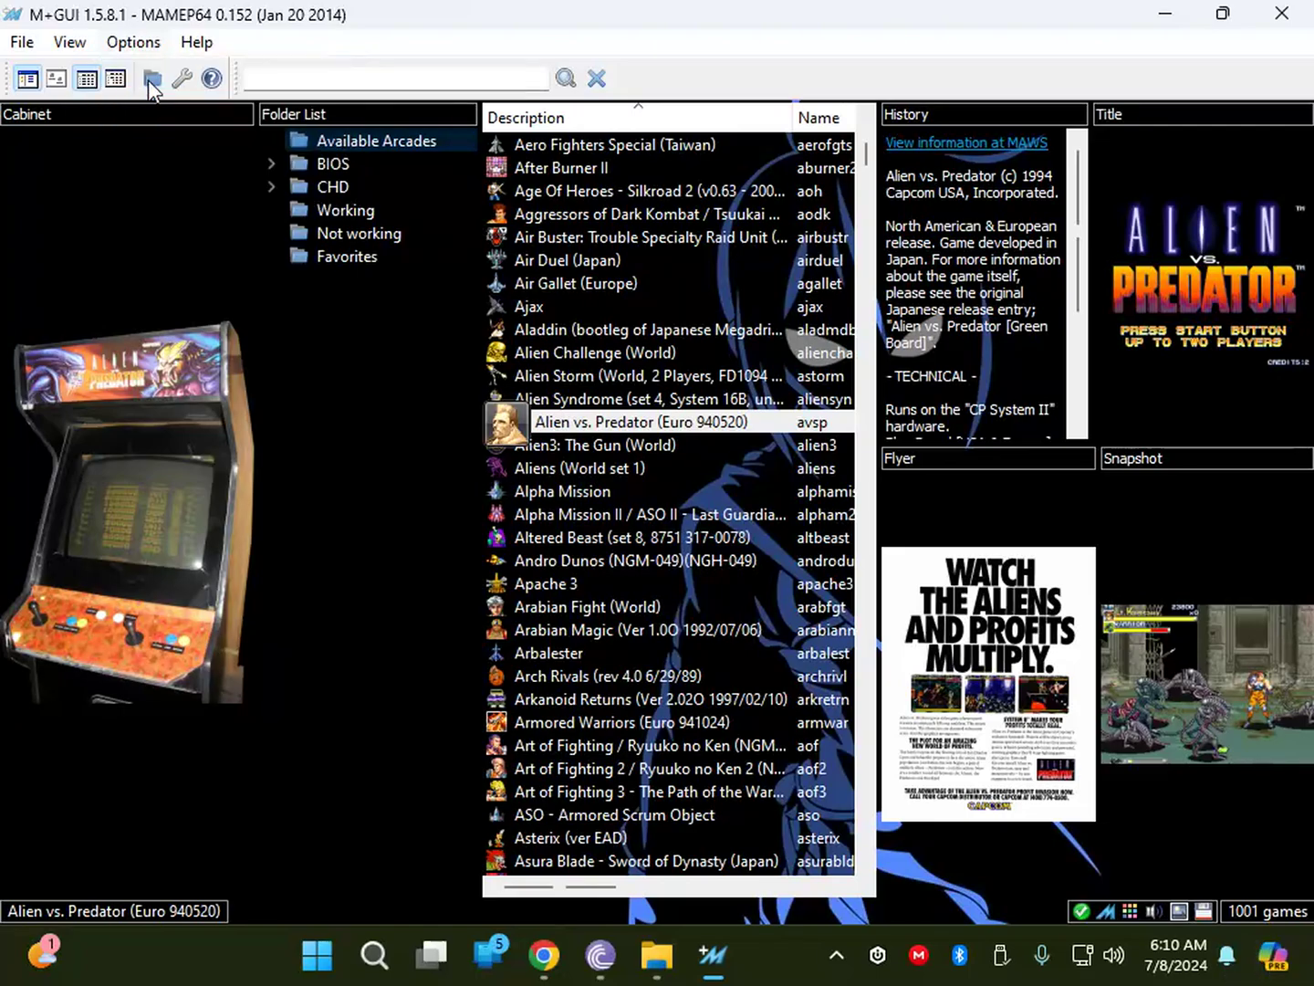
pyautogui.moveTo(853, 283); pyautogui.dragTo(467, 145)
pyautogui.click(391, 228)
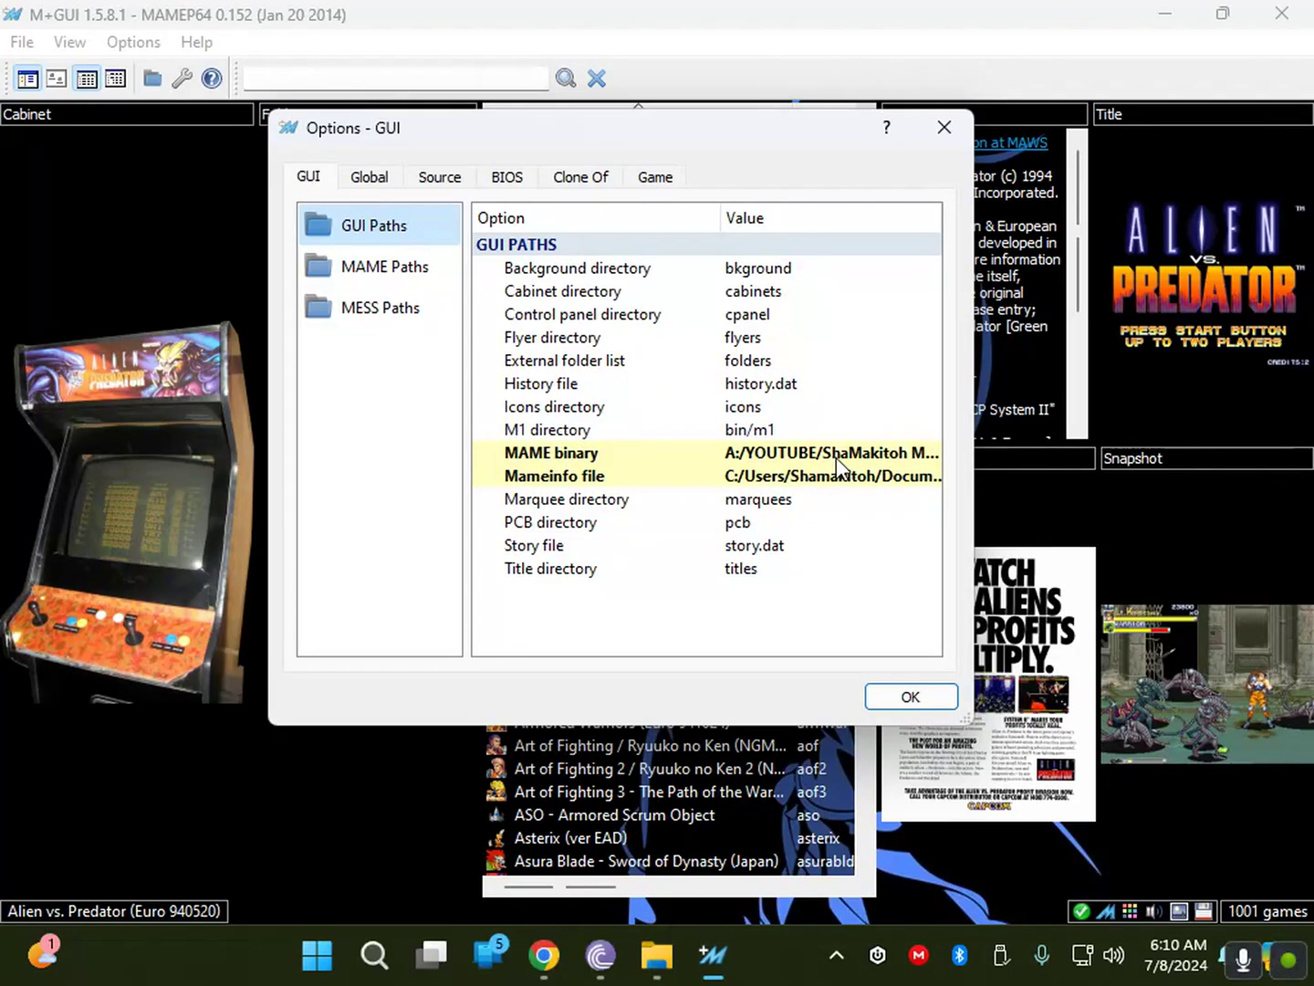
pyautogui.click(585, 481)
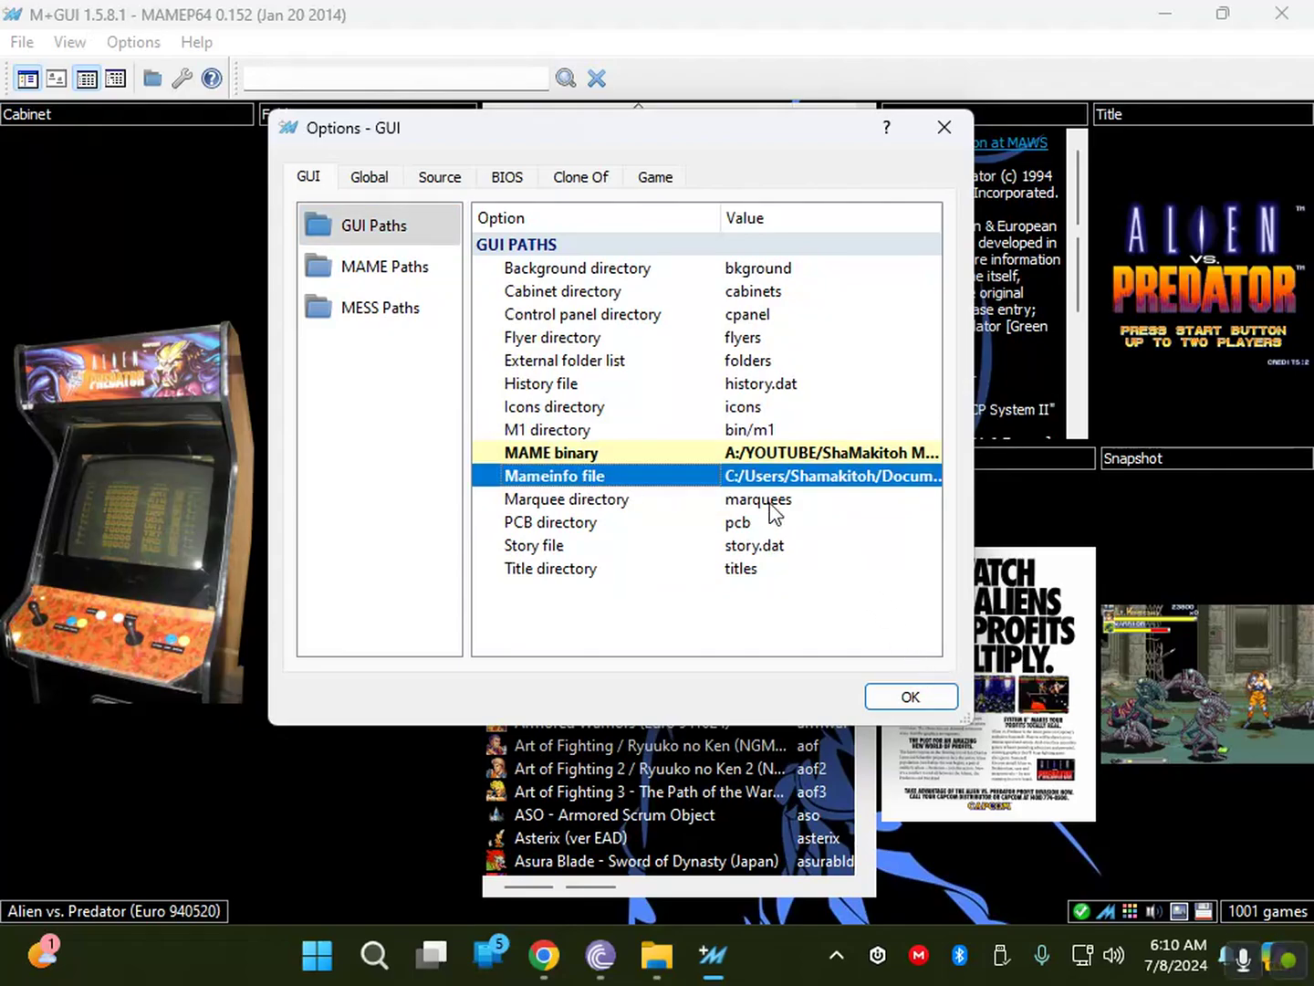
pyautogui.click(920, 484)
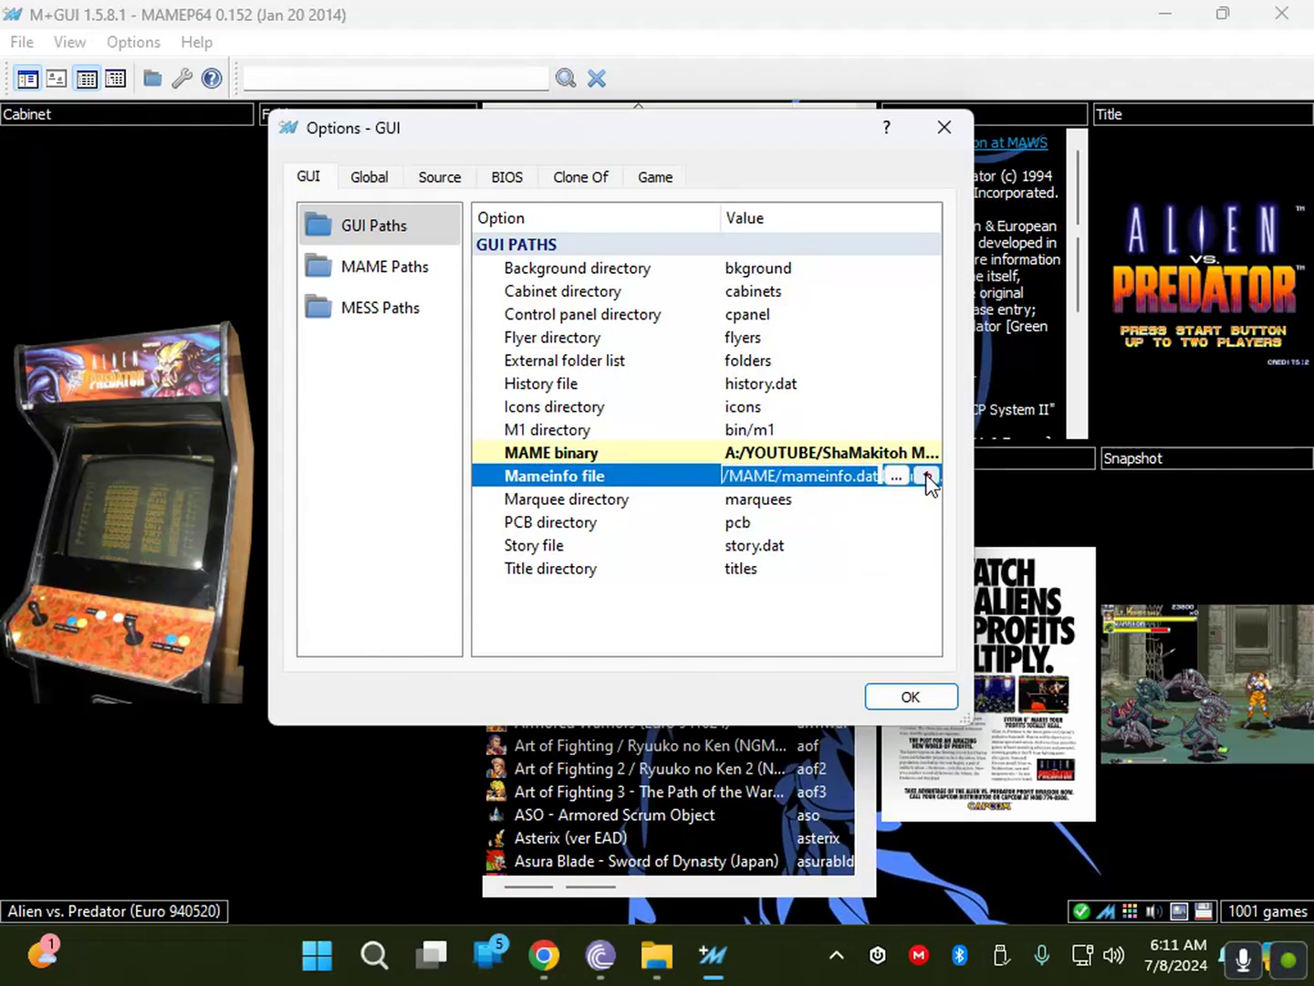
pyautogui.click(928, 479)
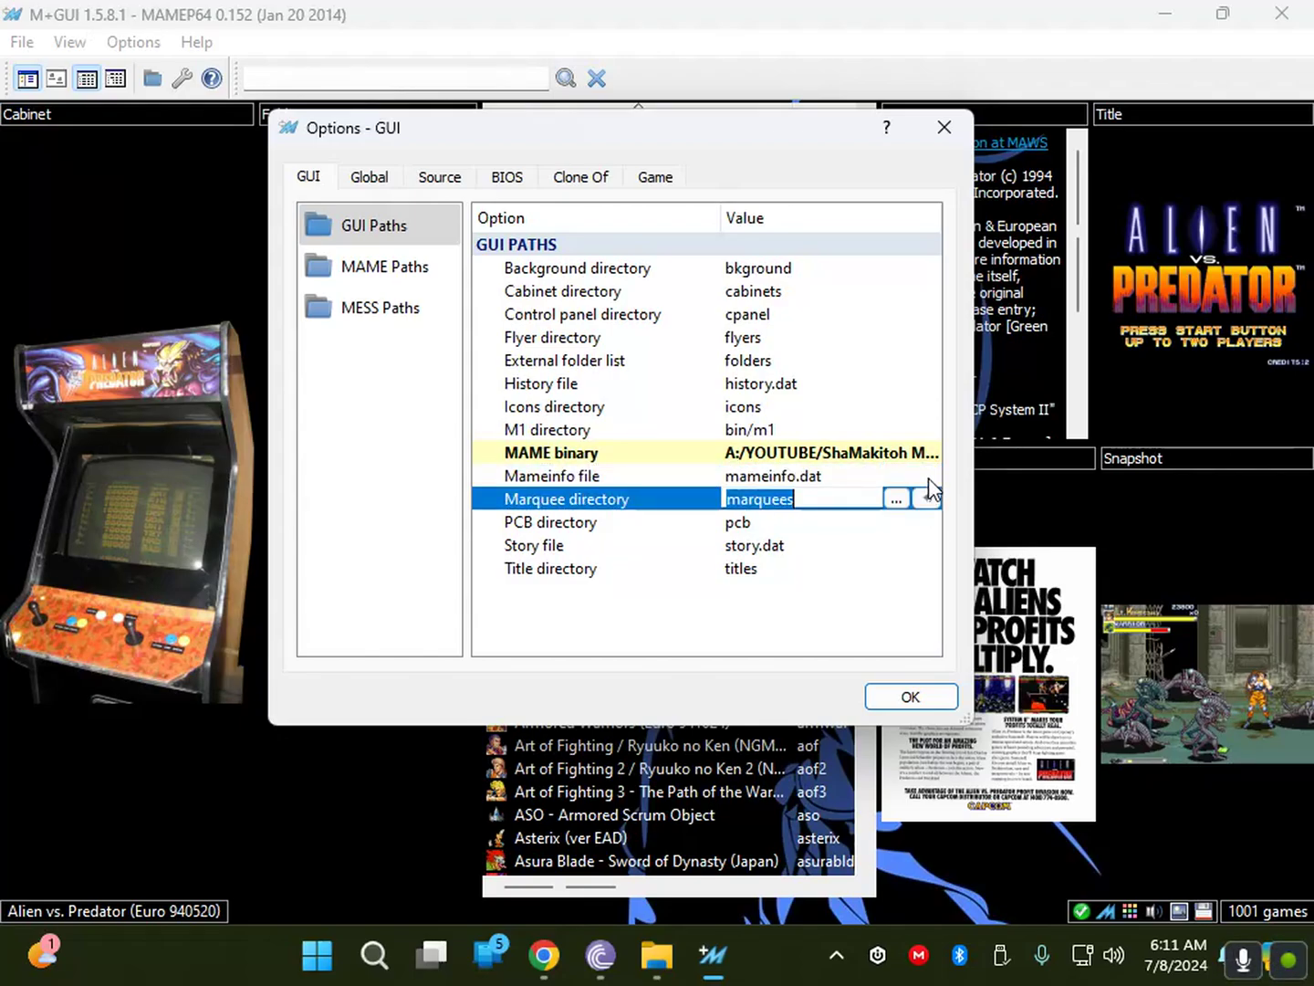
pyautogui.click(754, 545)
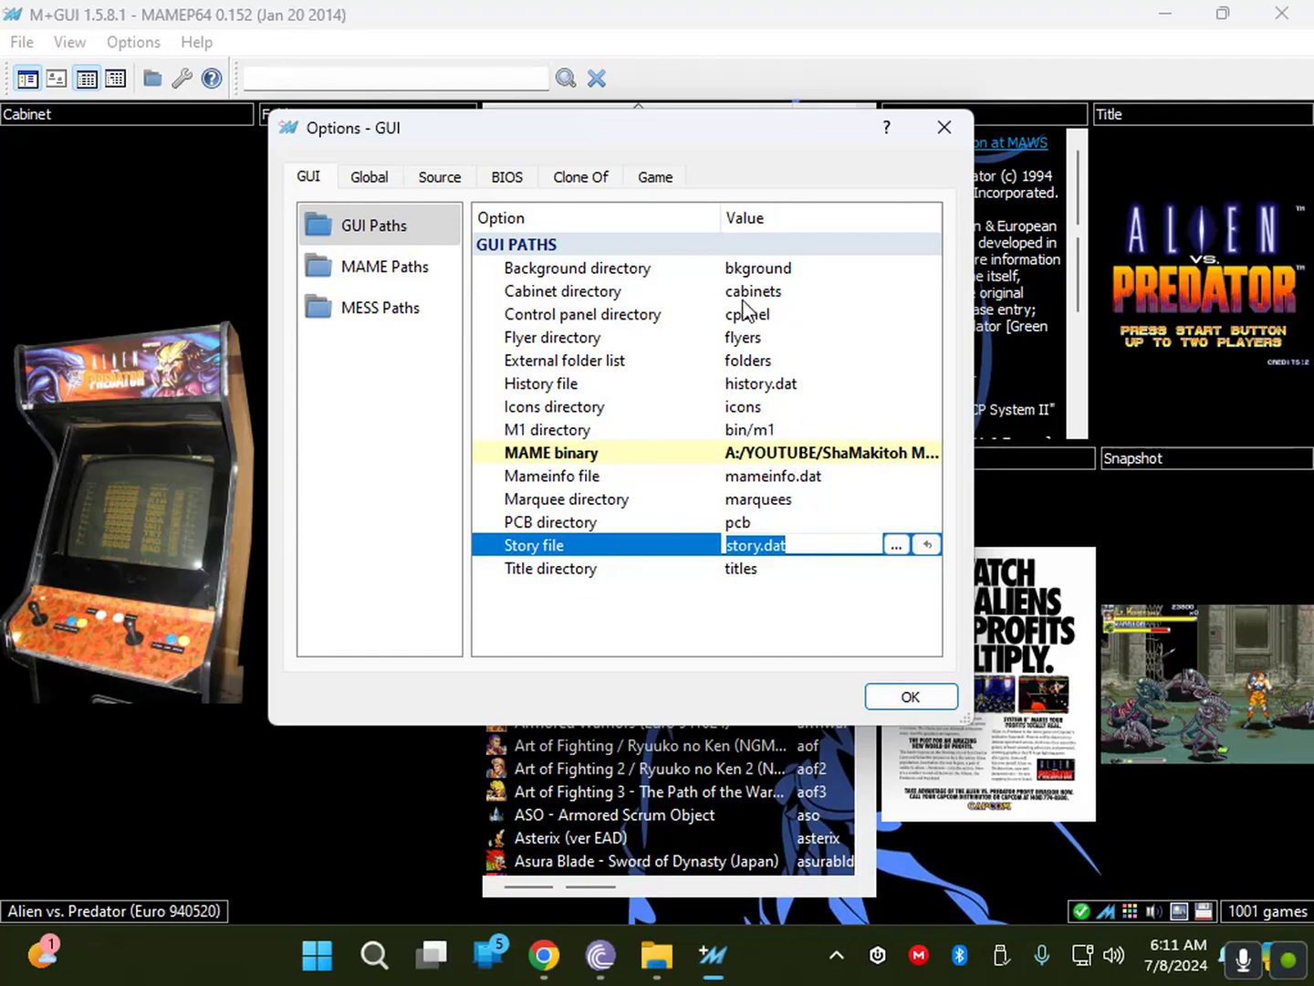
# In MAME Paths, reset the ROMsets, Controller definitions and Ini files directories to their defaults: roms, ctrlr and .;ini.
pyautogui.click(379, 271)
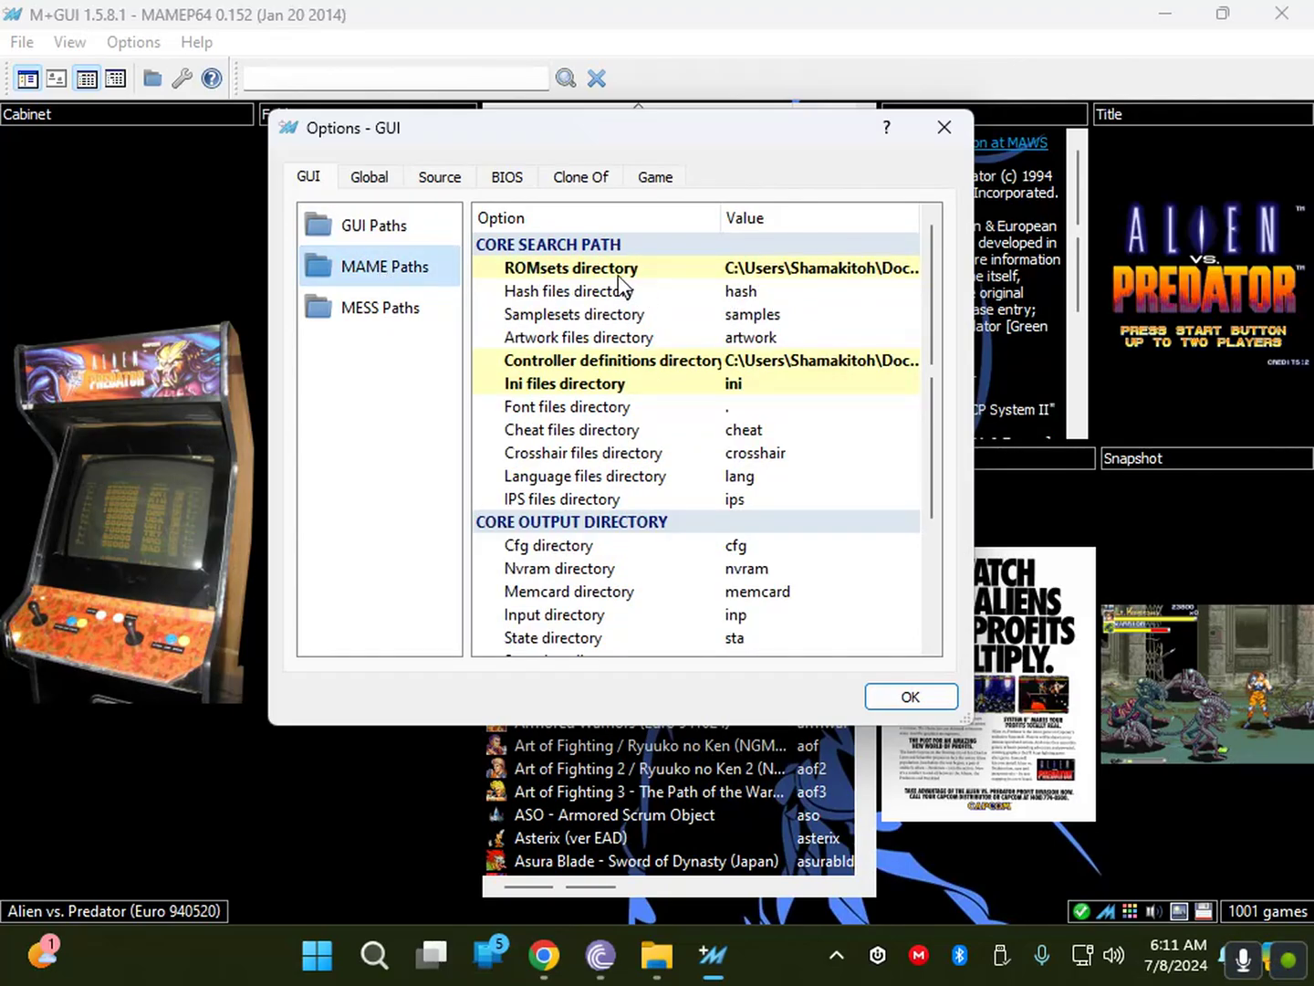
pyautogui.click(815, 272)
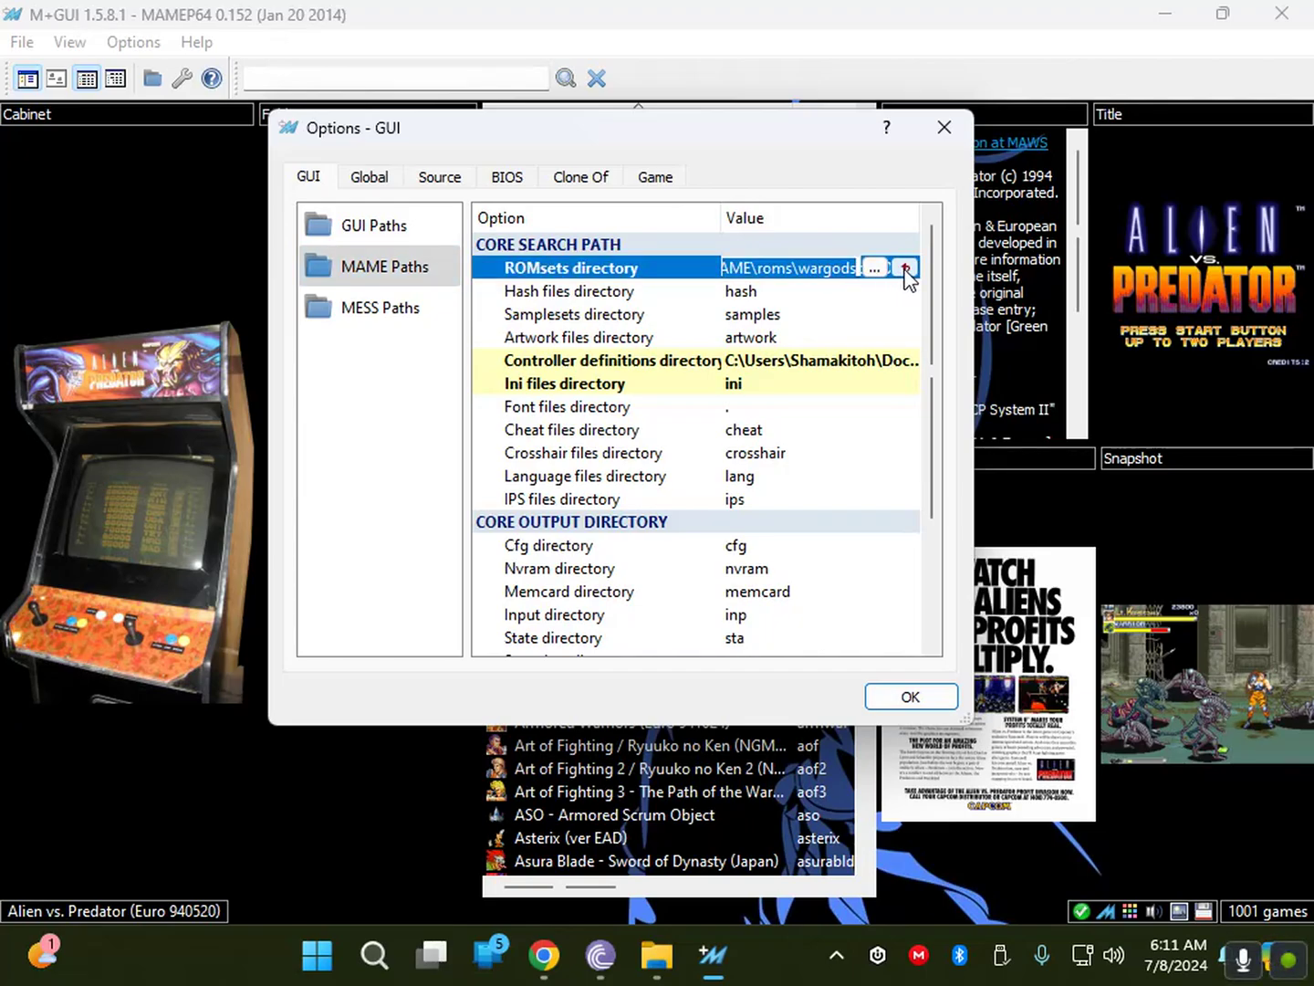
pyautogui.click(904, 268)
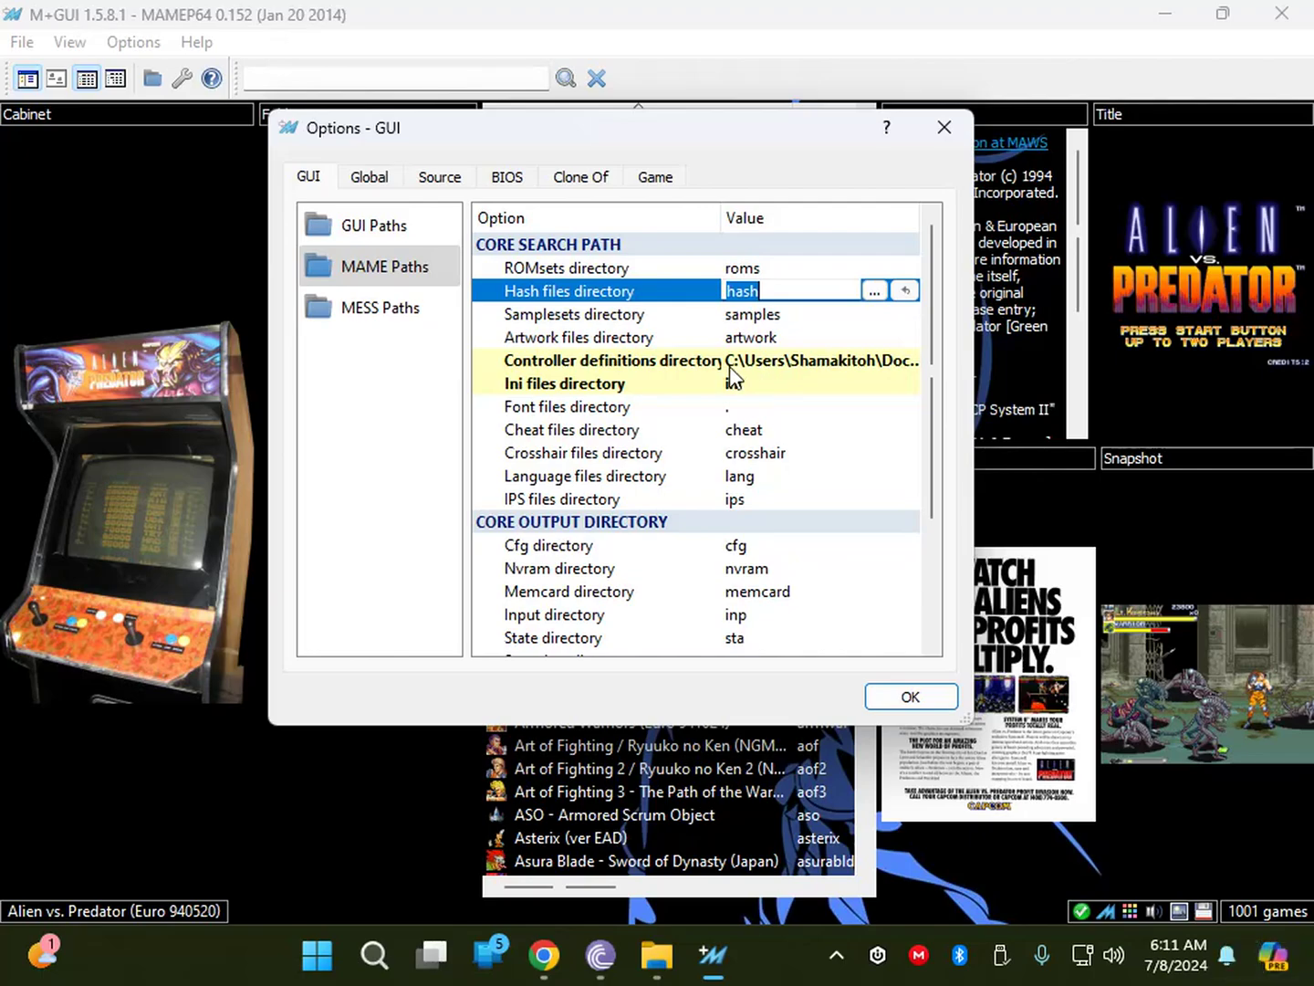
pyautogui.click(893, 366)
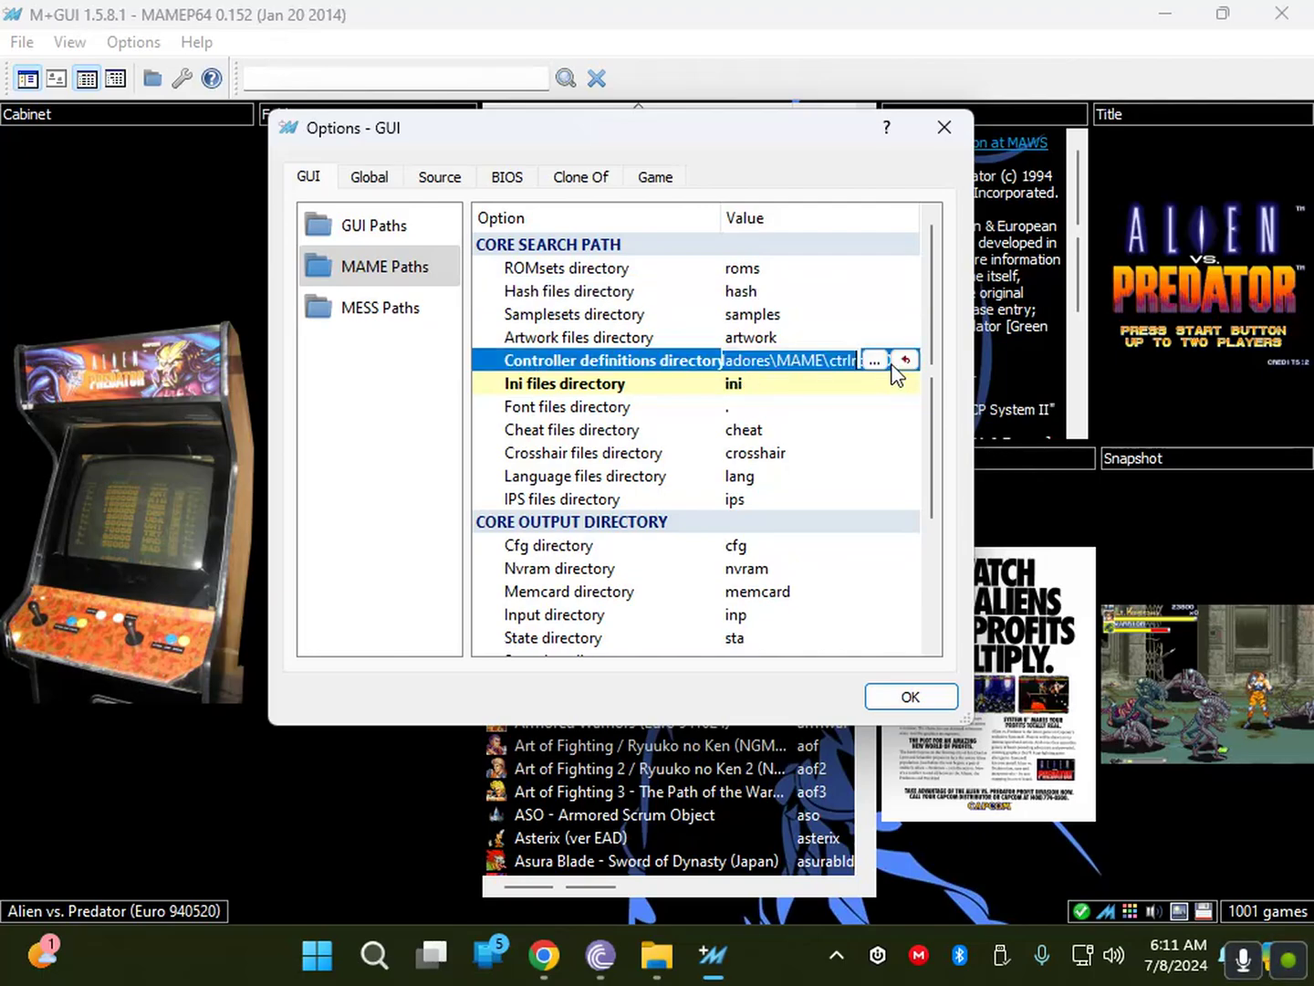
pyautogui.click(906, 364)
pyautogui.click(841, 379)
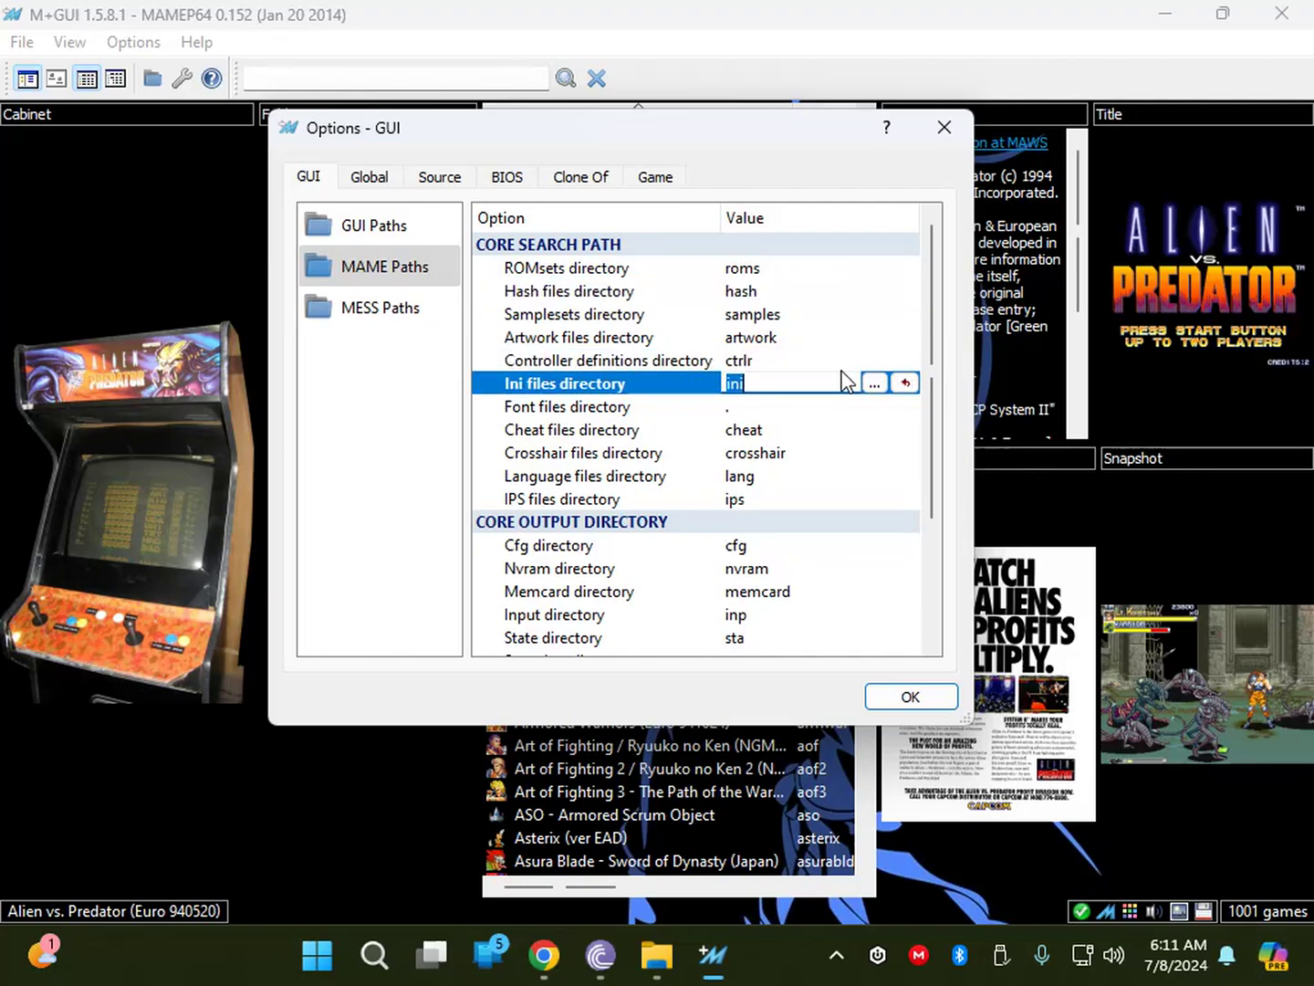
pyautogui.click(905, 382)
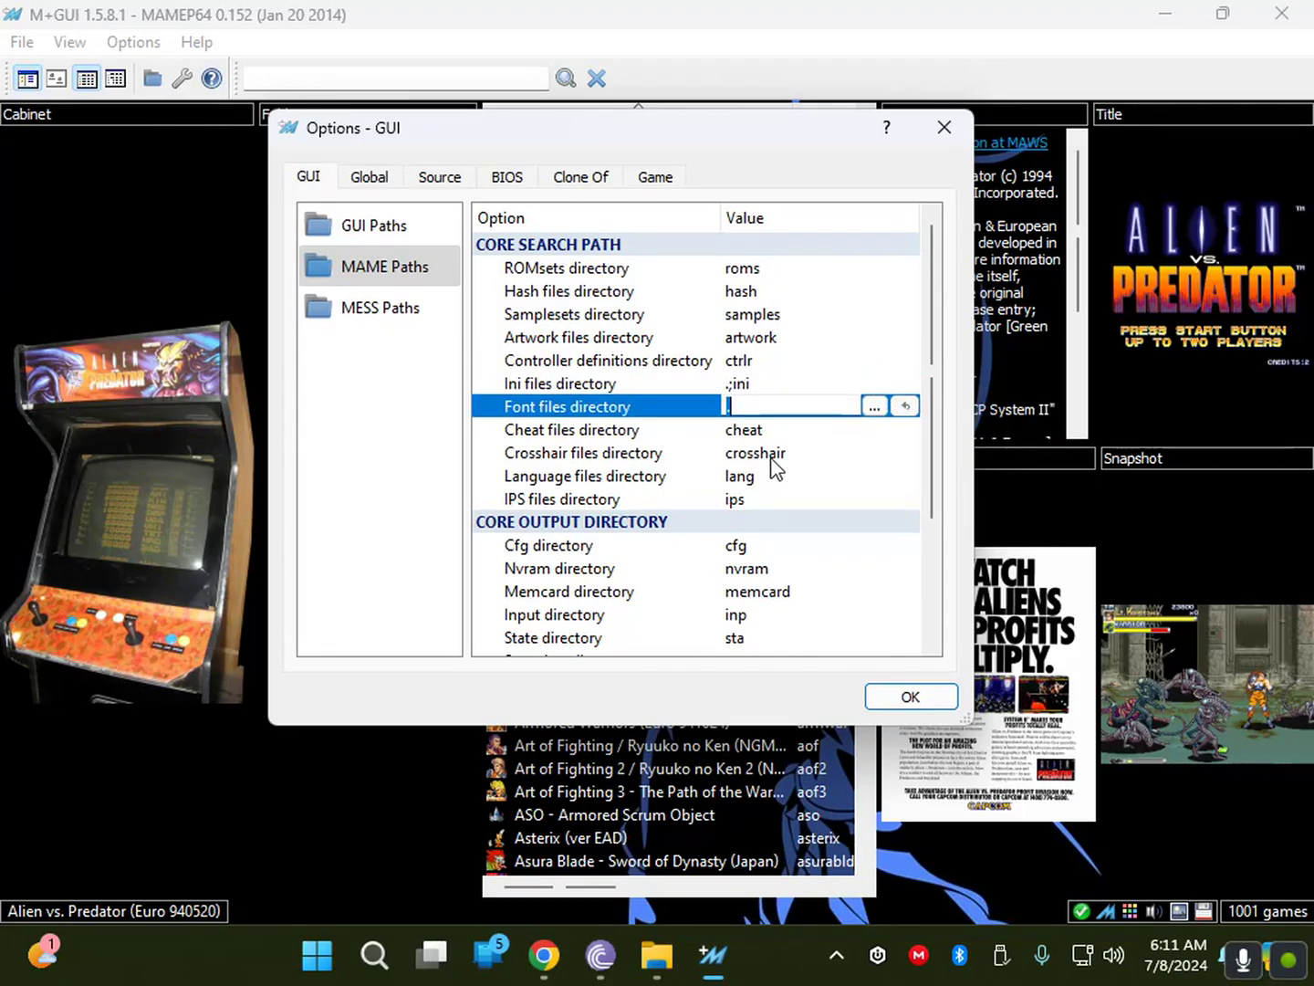
# Review the artwork, font and hash directories, and recheck the MESS, MAME and GUI path lists.
pyautogui.click(760, 337)
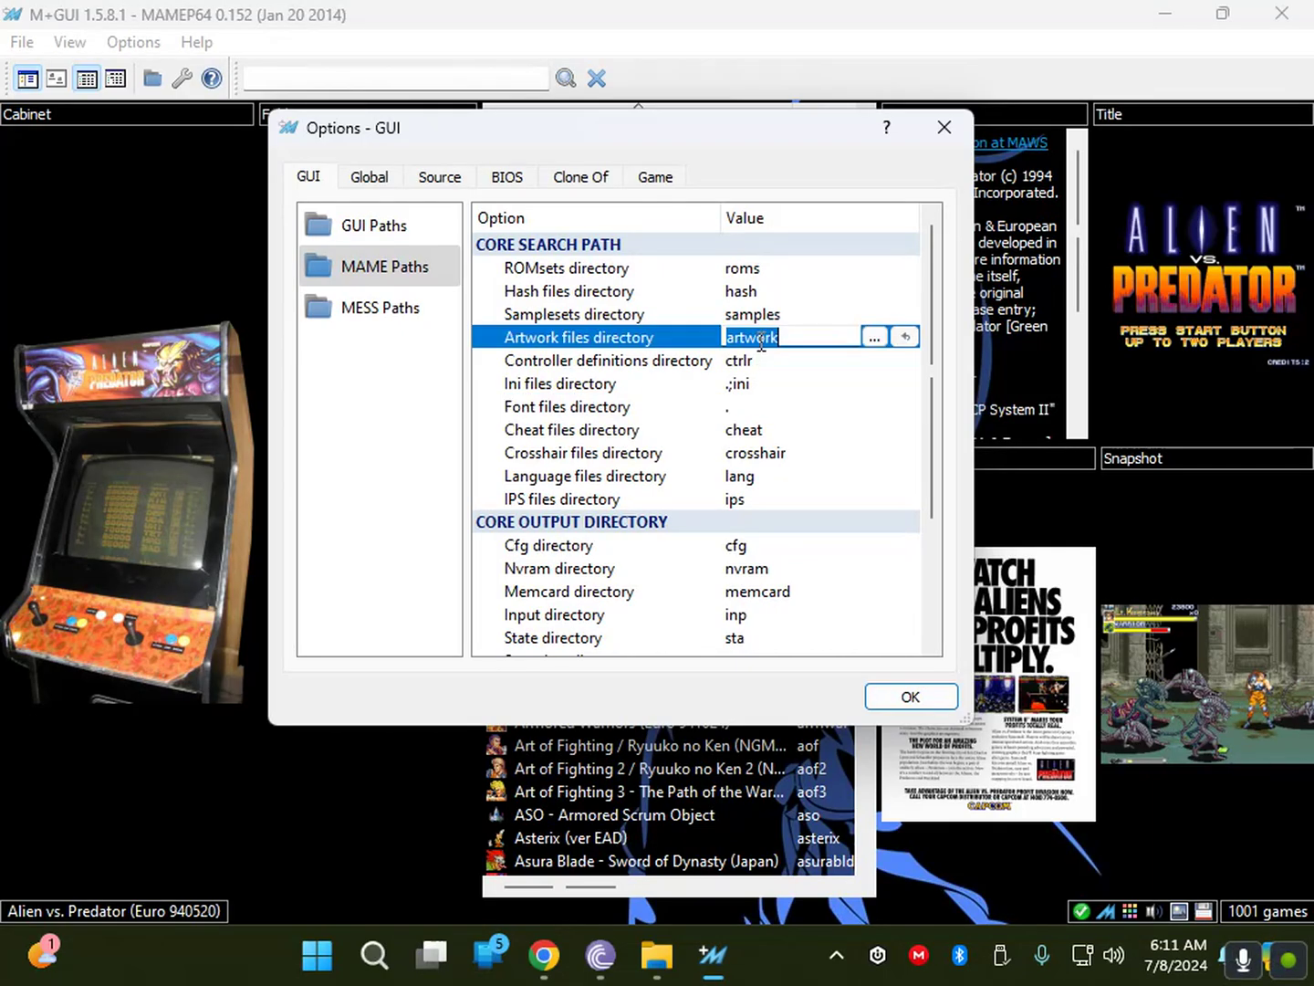
pyautogui.click(742, 410)
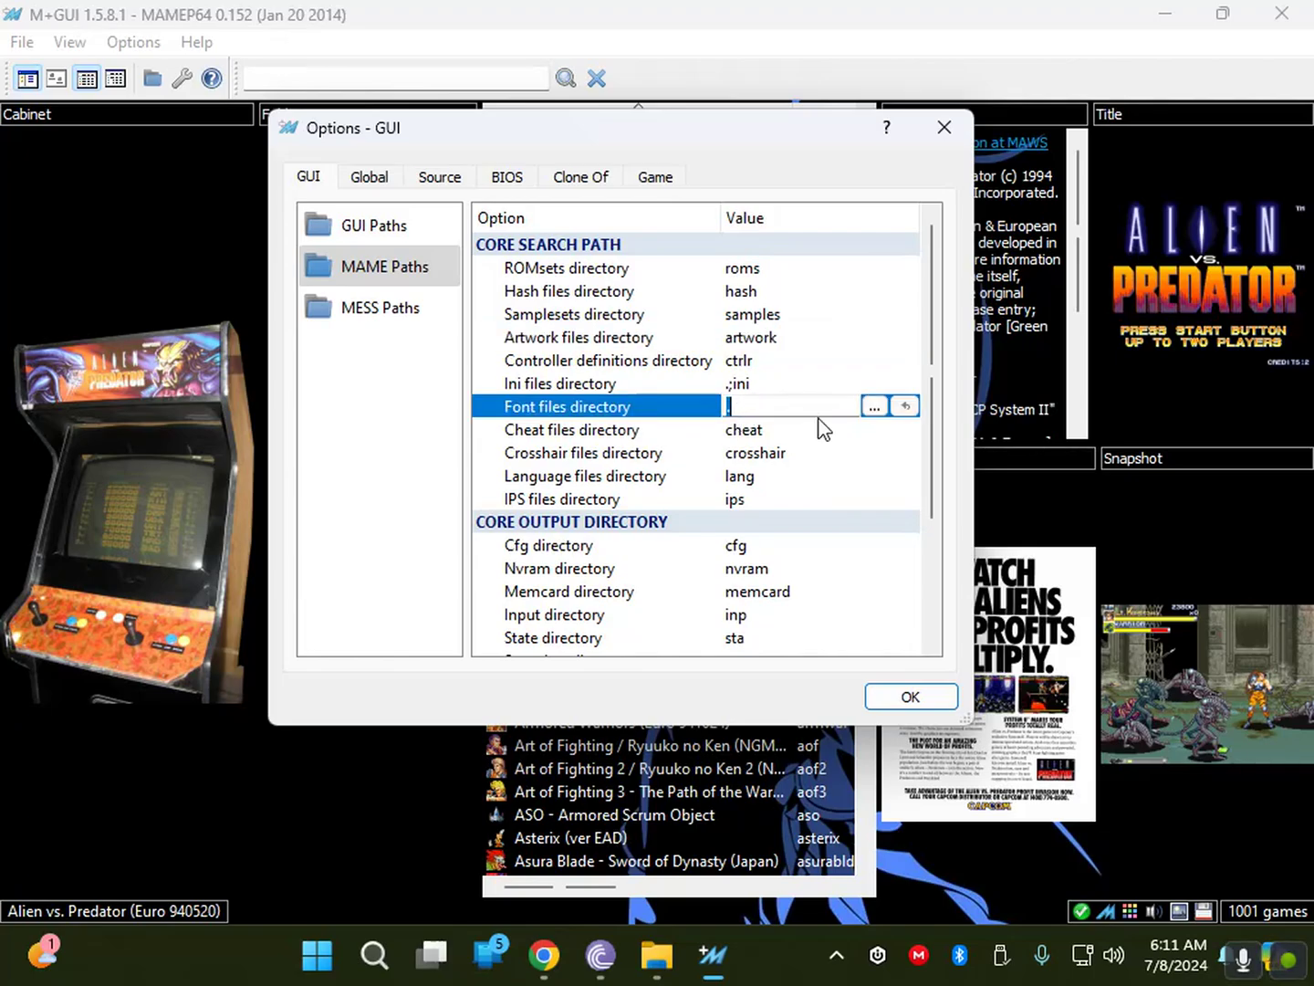
pyautogui.click(641, 291)
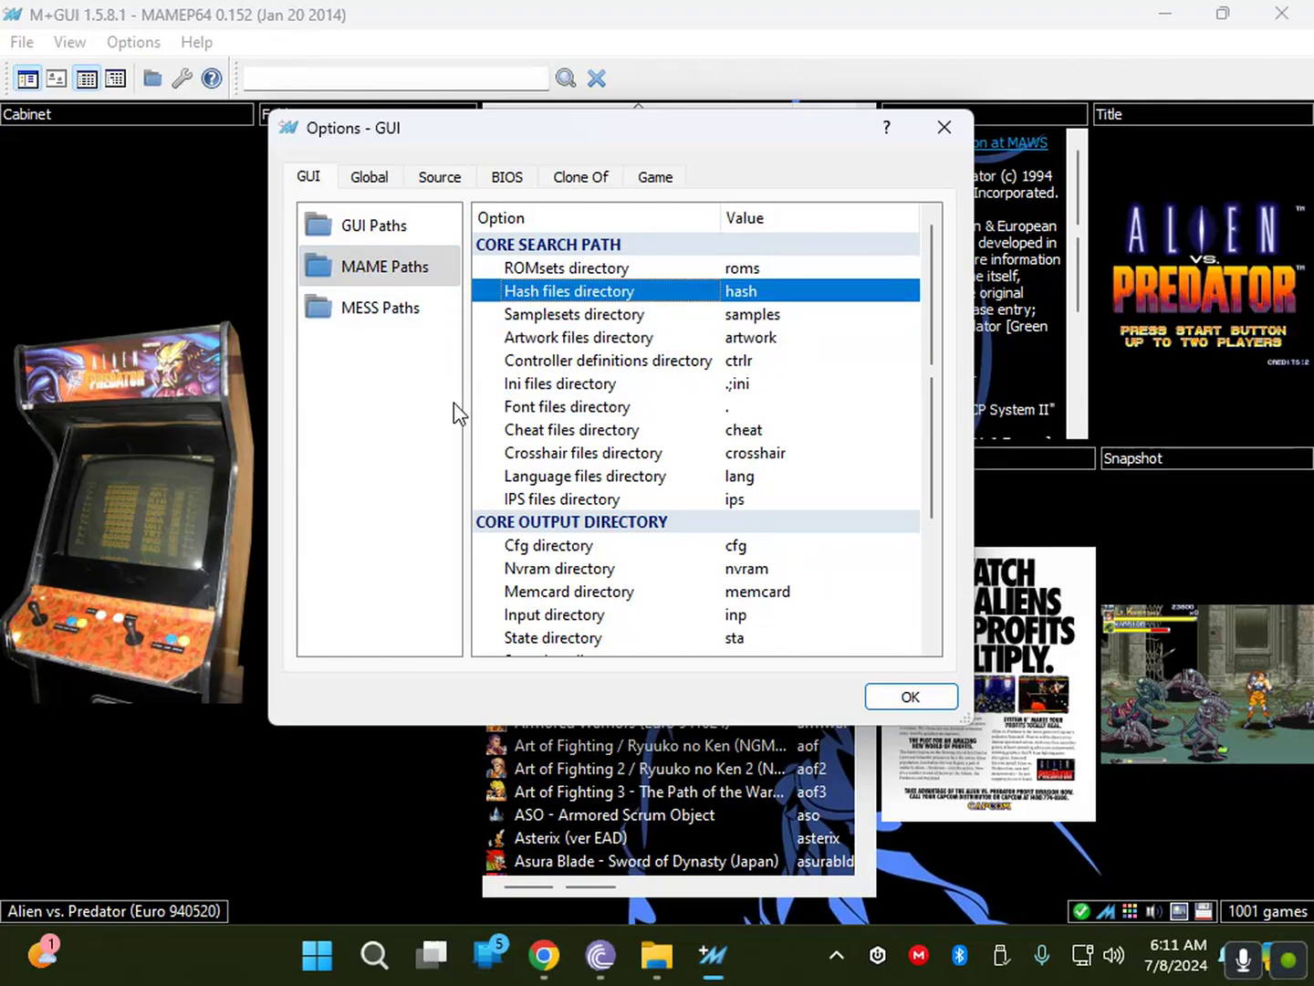
pyautogui.click(383, 315)
pyautogui.click(403, 263)
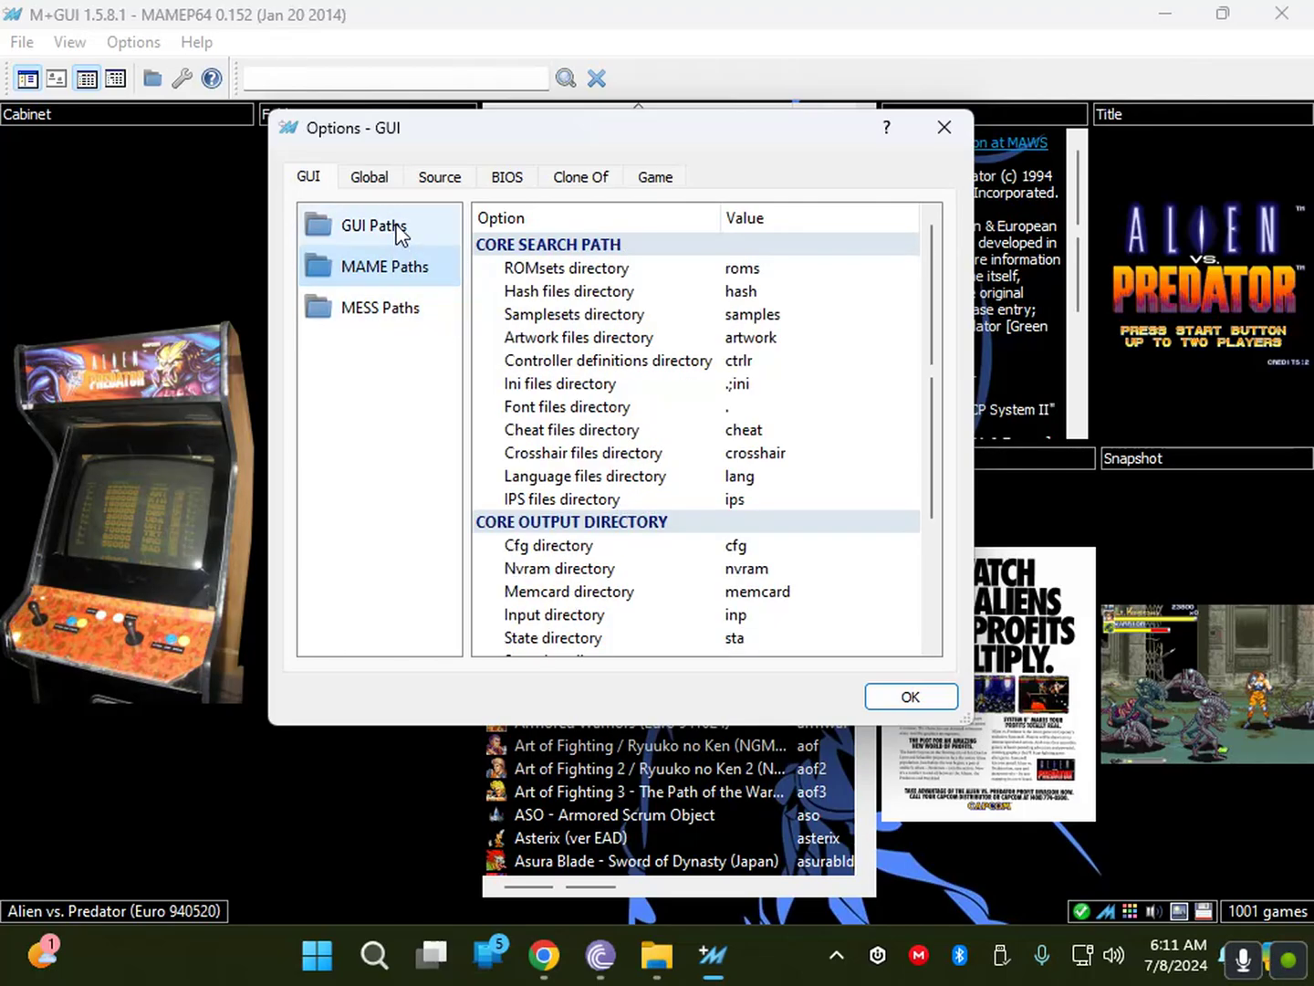
pyautogui.click(398, 233)
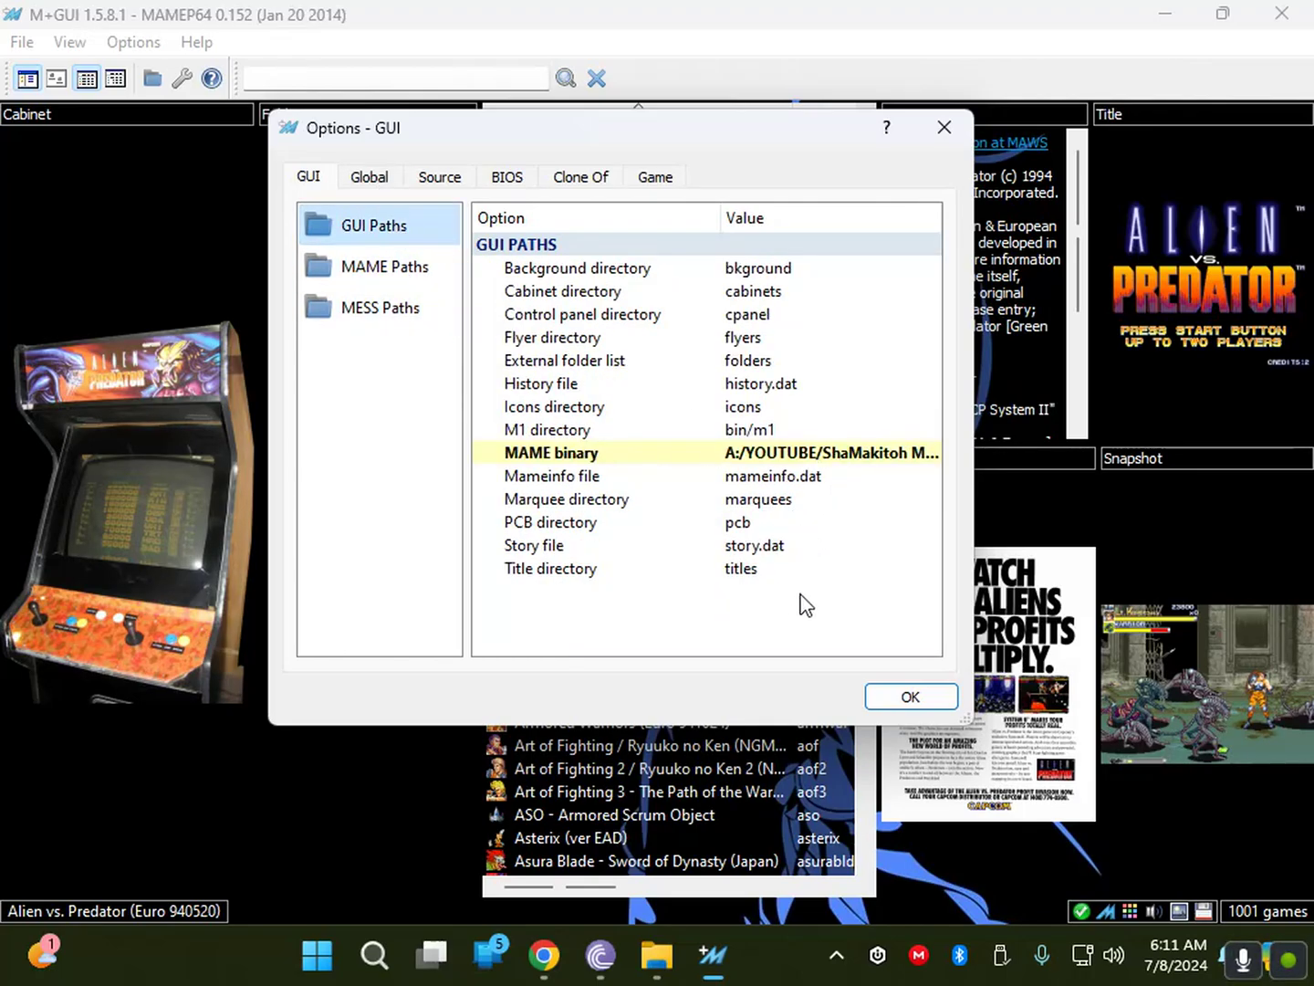
# Turn off Triple buffering in the global Core Video options and look through the remaining video settings.
pyautogui.click(369, 176)
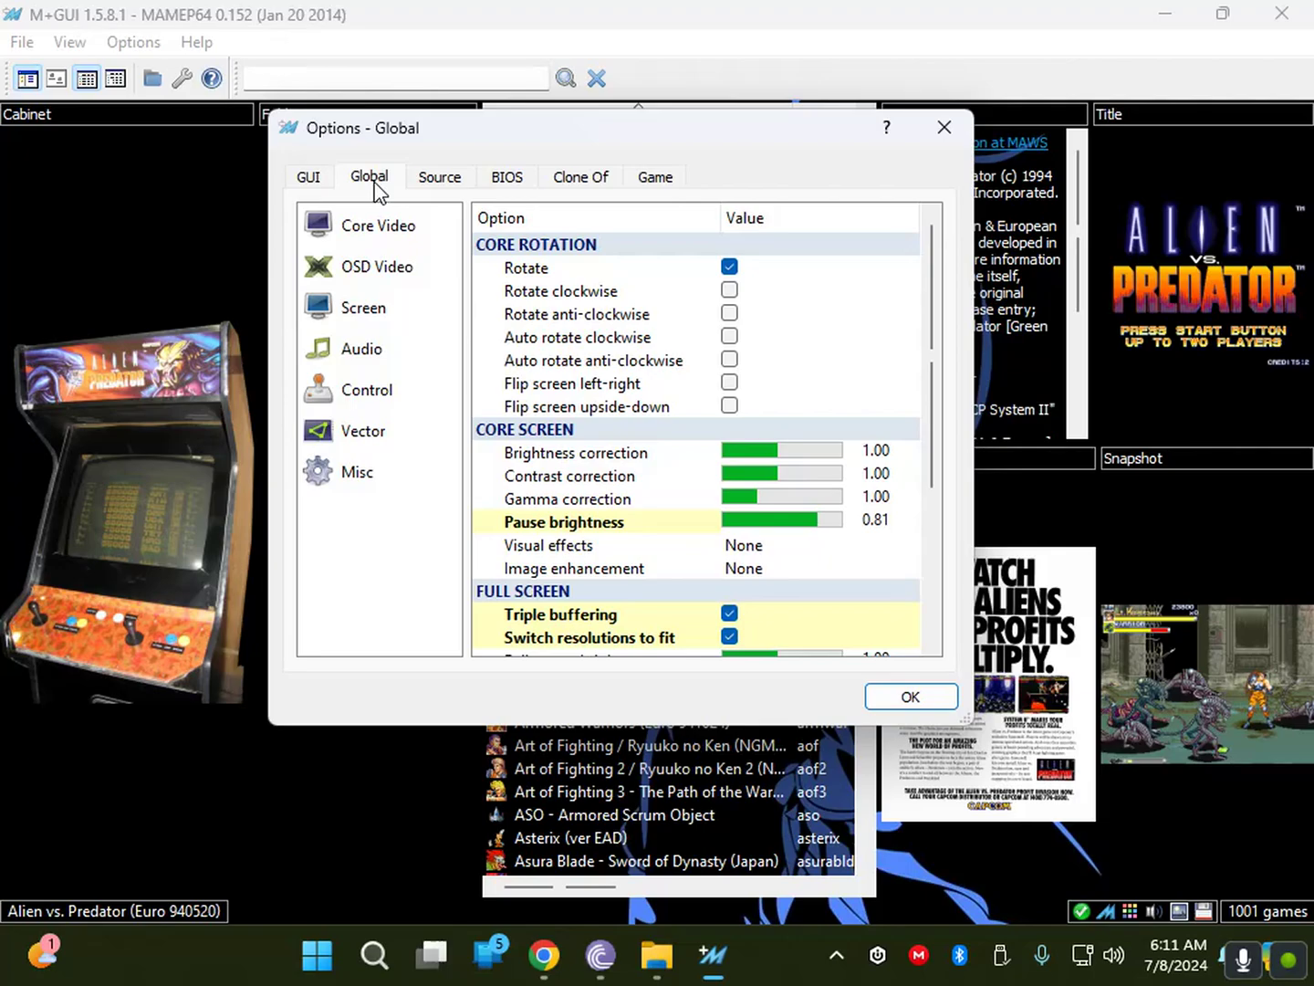
pyautogui.click(347, 225)
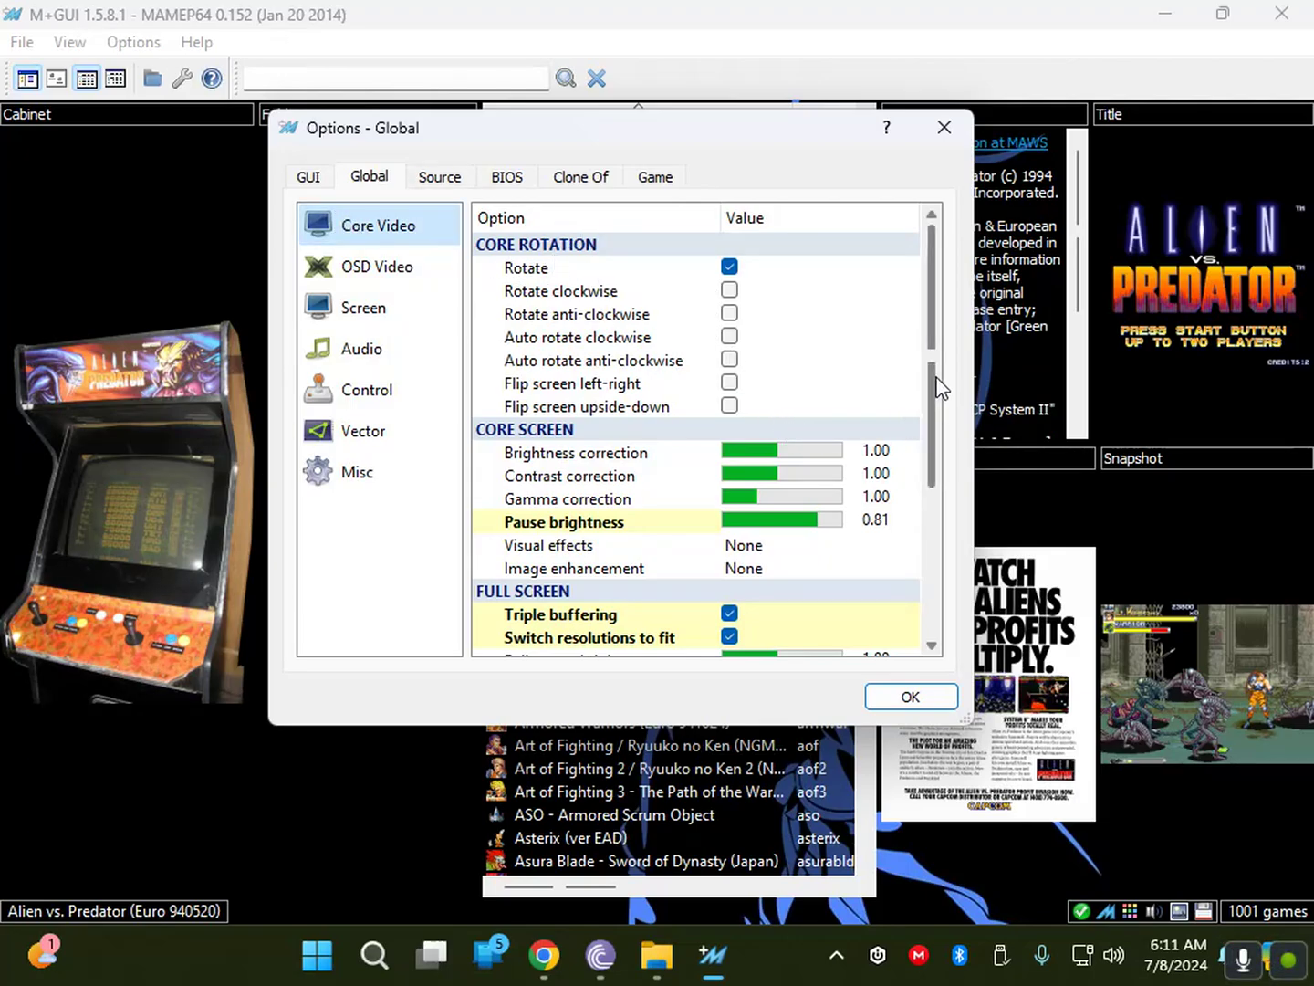
pyautogui.scroll(-2, 940, 417)
pyautogui.scroll(-2, 941, 418)
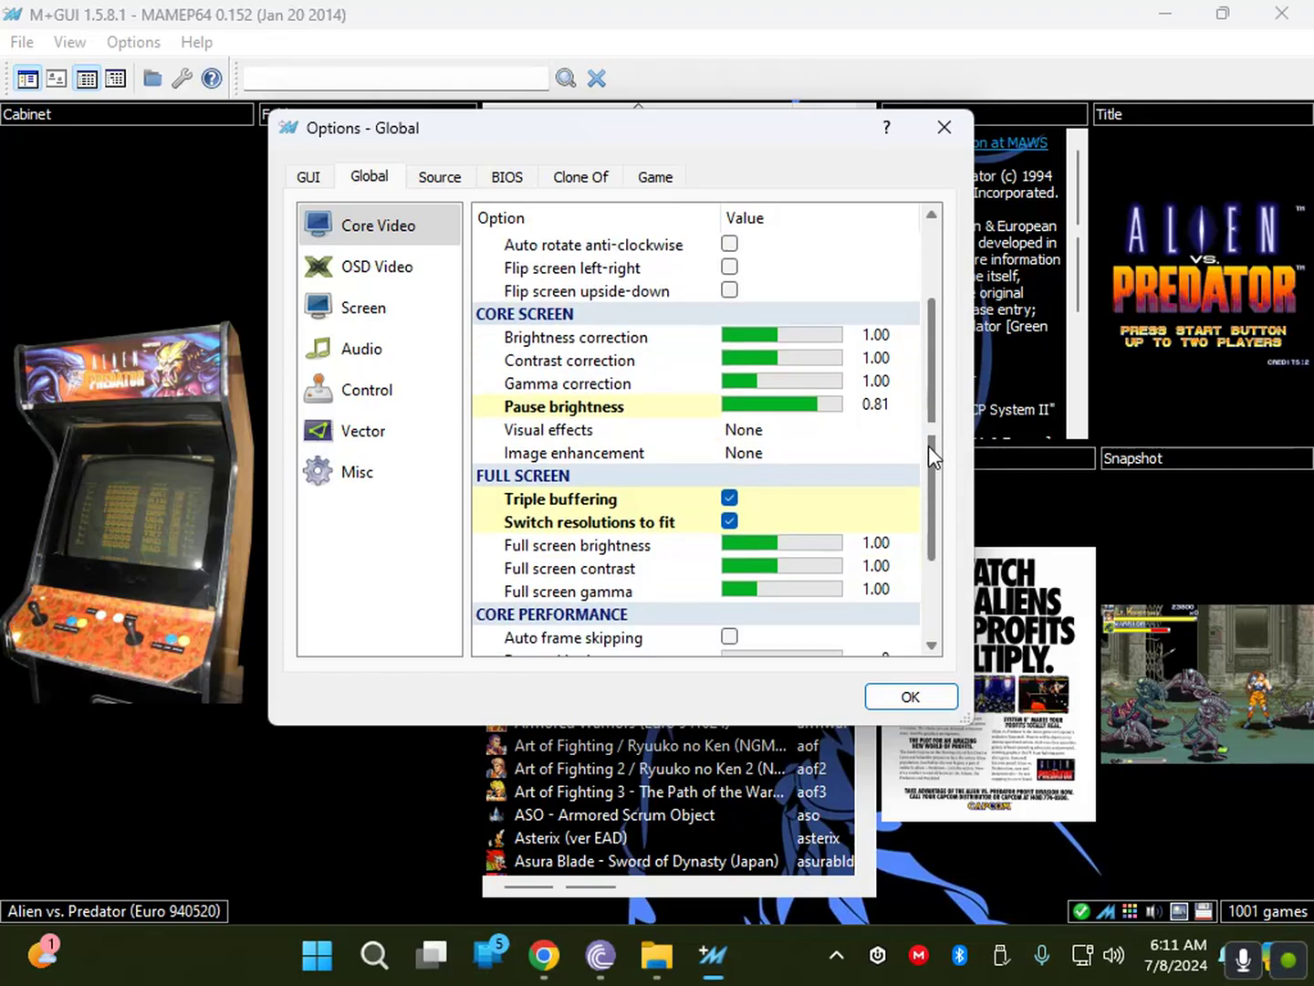
pyautogui.click(730, 432)
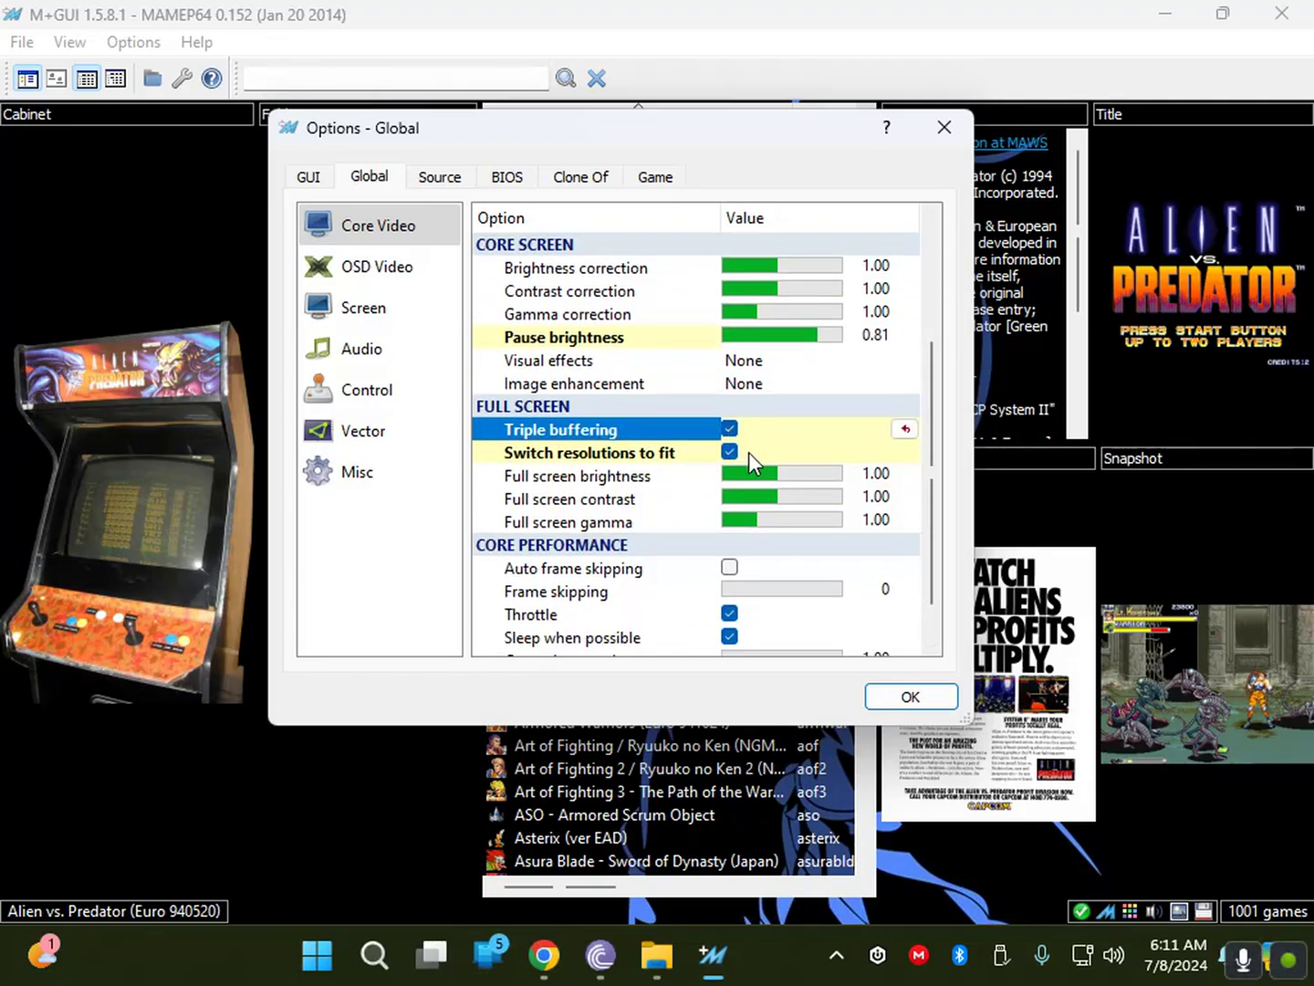
pyautogui.click(730, 431)
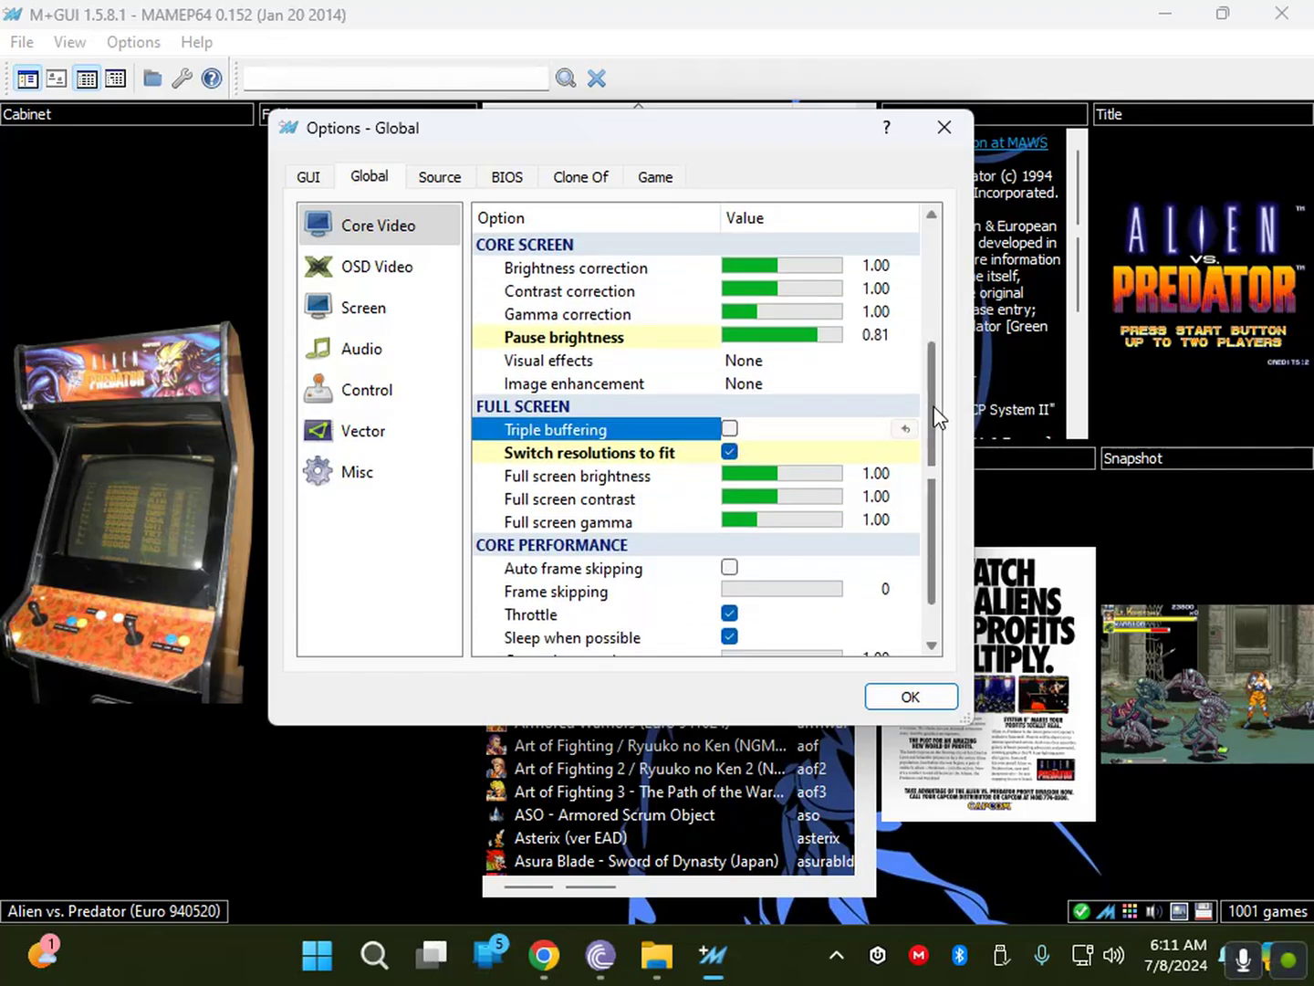
pyautogui.scroll(-2, 941, 418)
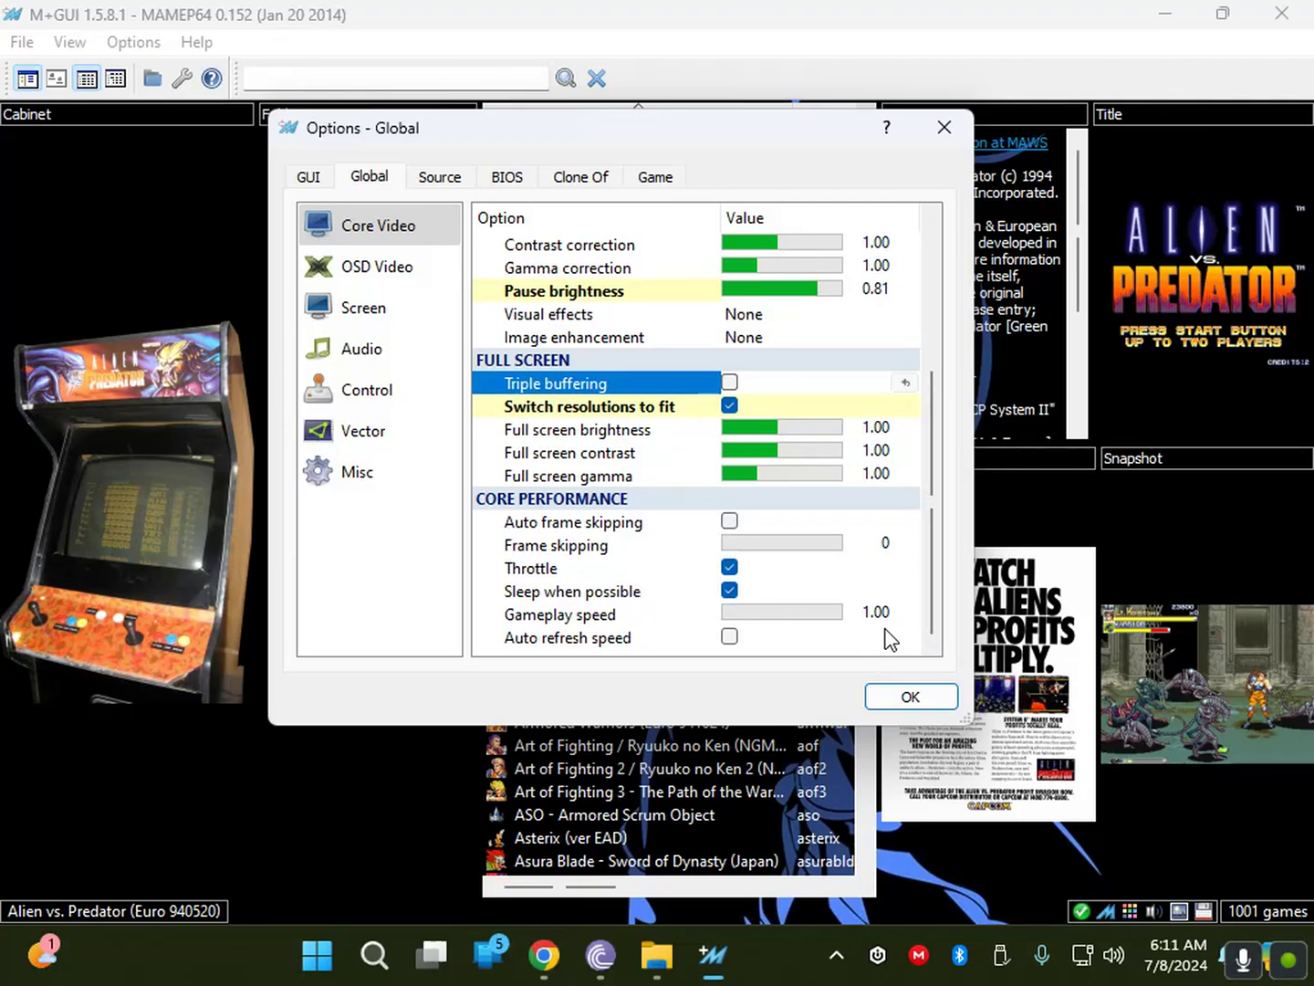
pyautogui.moveTo(933, 585); pyautogui.dragTo(940, 414)
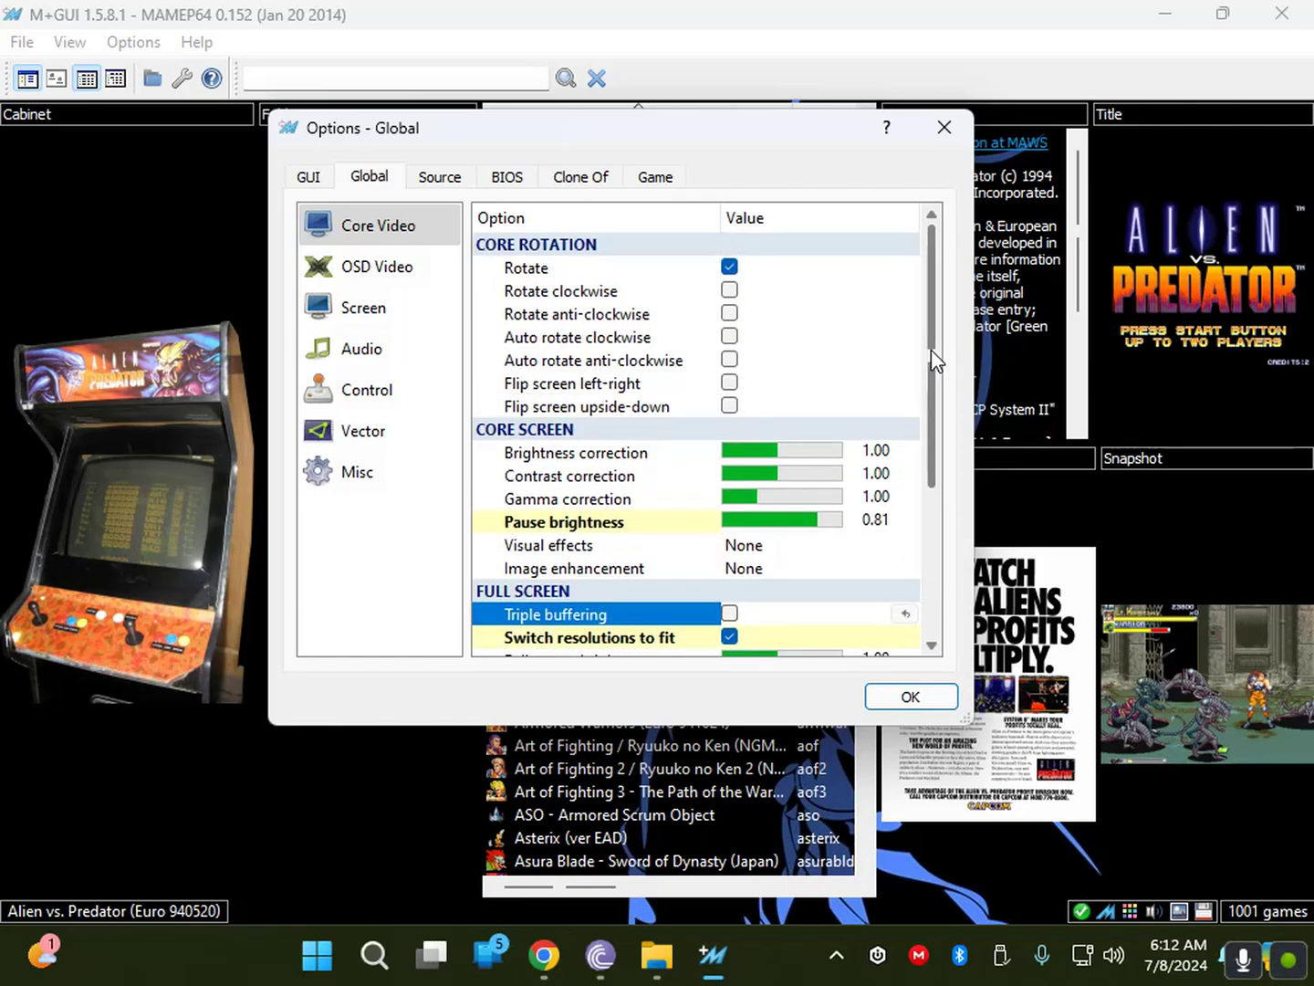
# Turn off Wait for vertical sync in the global OSD Video options and look through the other settings there.
pyautogui.click(415, 276)
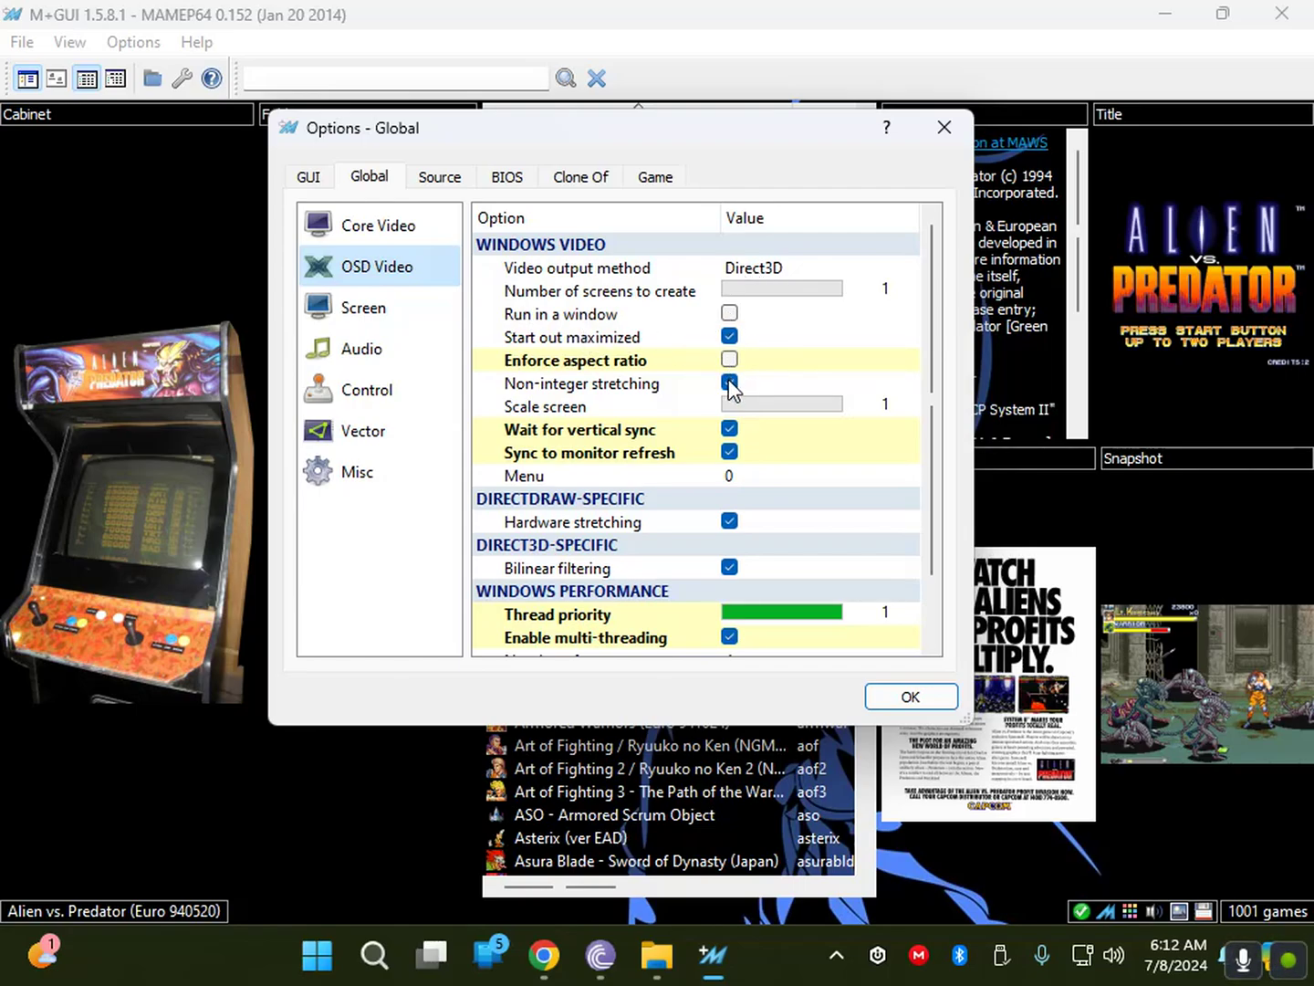
pyautogui.click(731, 436)
pyautogui.click(730, 438)
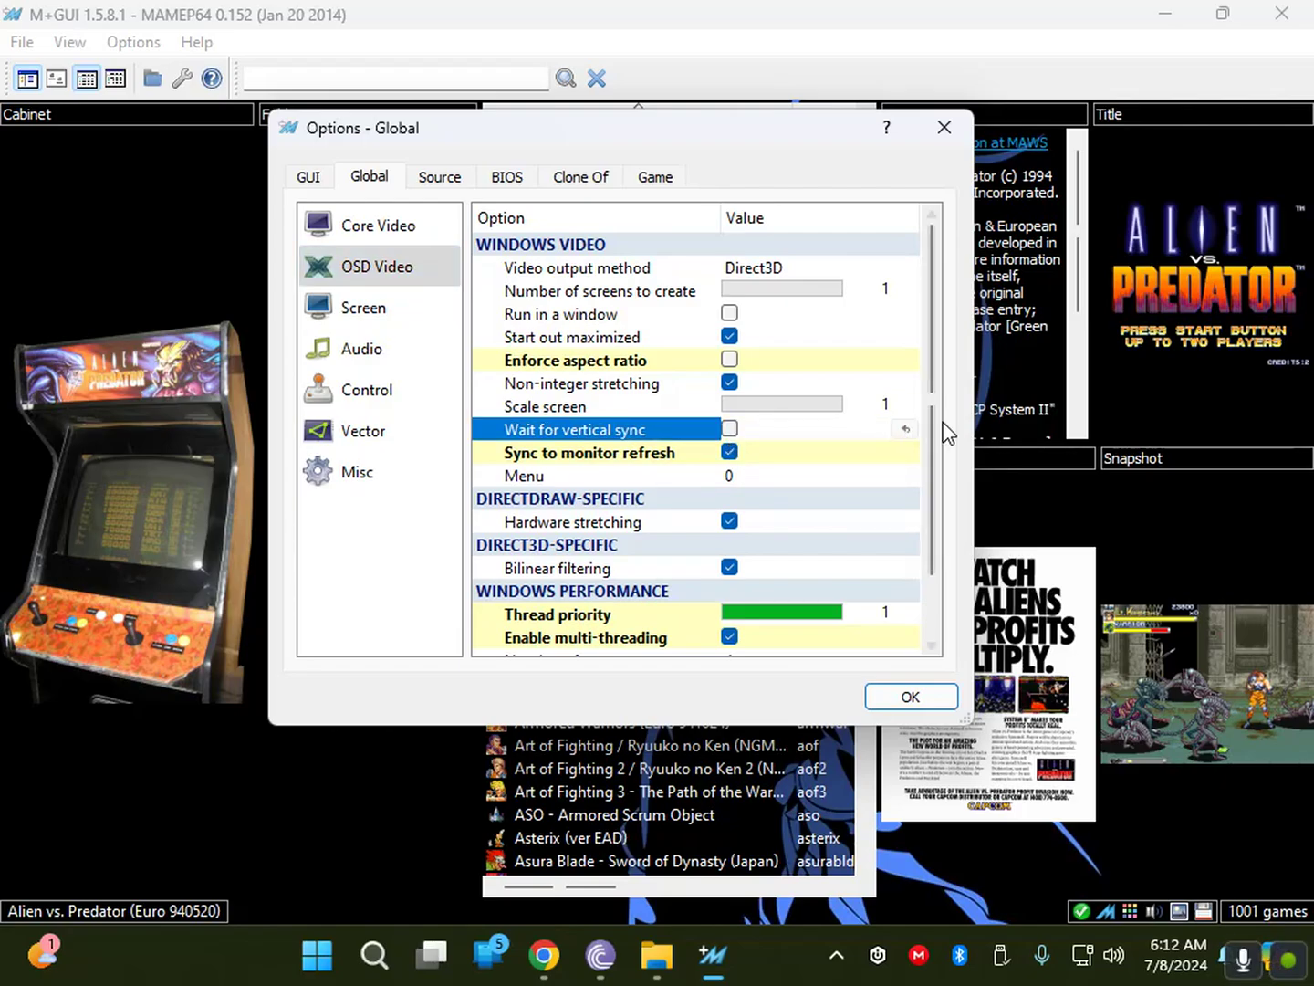
pyautogui.scroll(-1, 932, 452)
pyautogui.scroll(1, 940, 419)
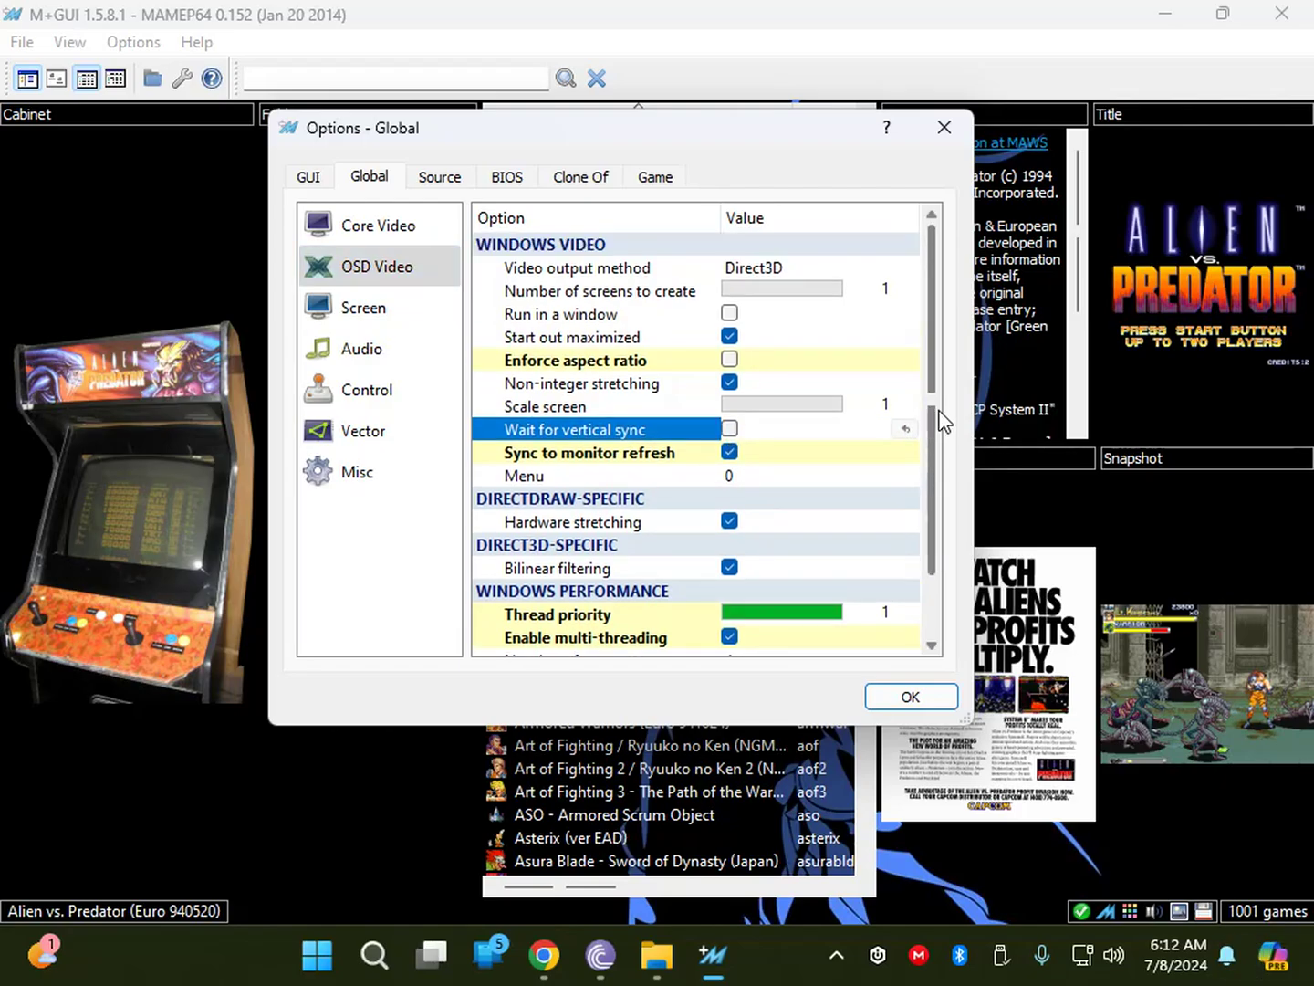
pyautogui.scroll(-2, 940, 439)
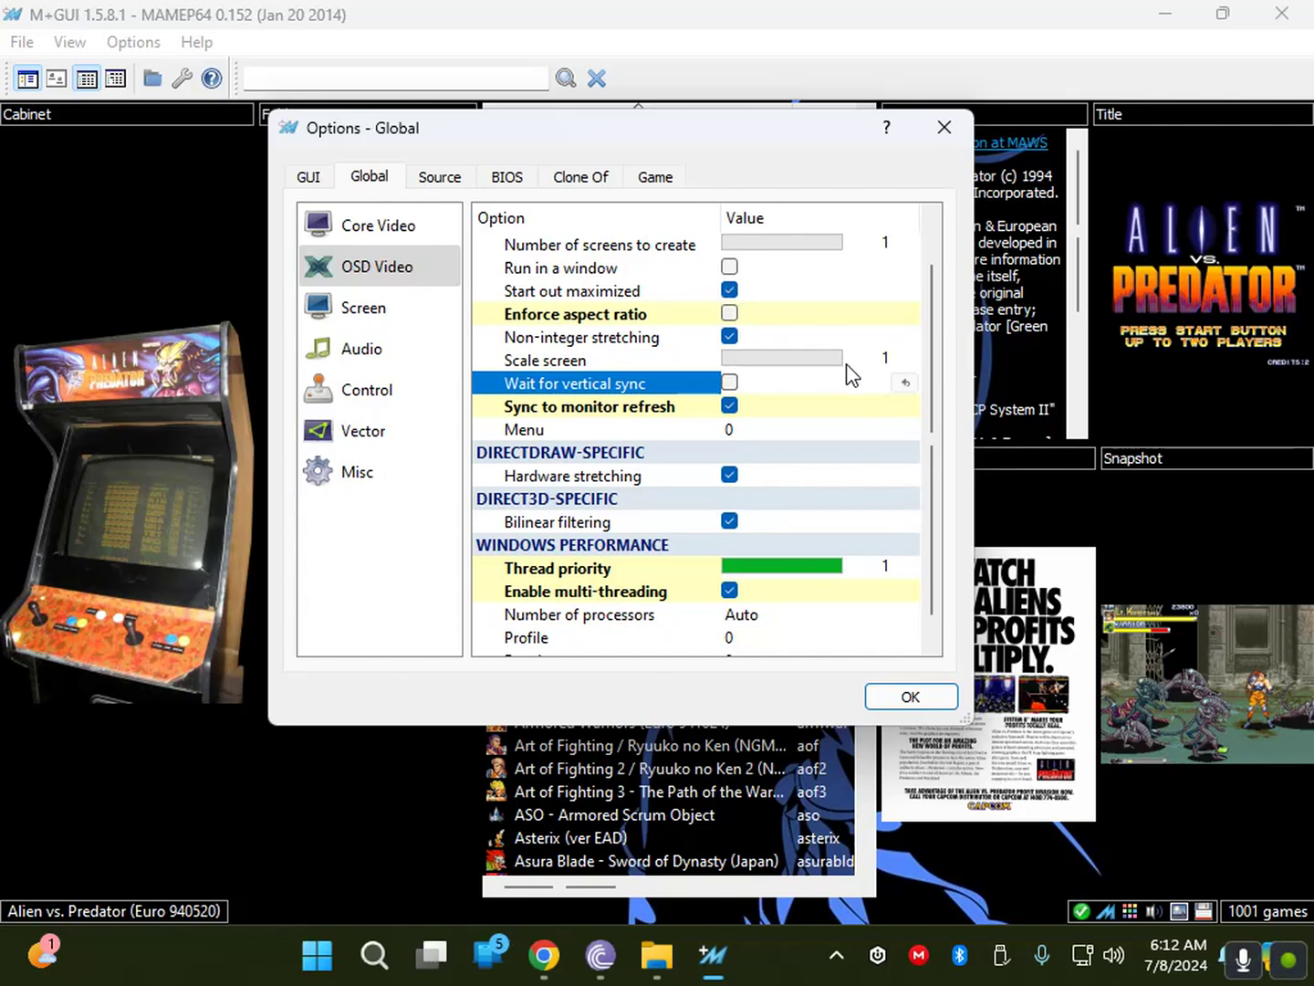
pyautogui.scroll(-1, 929, 456)
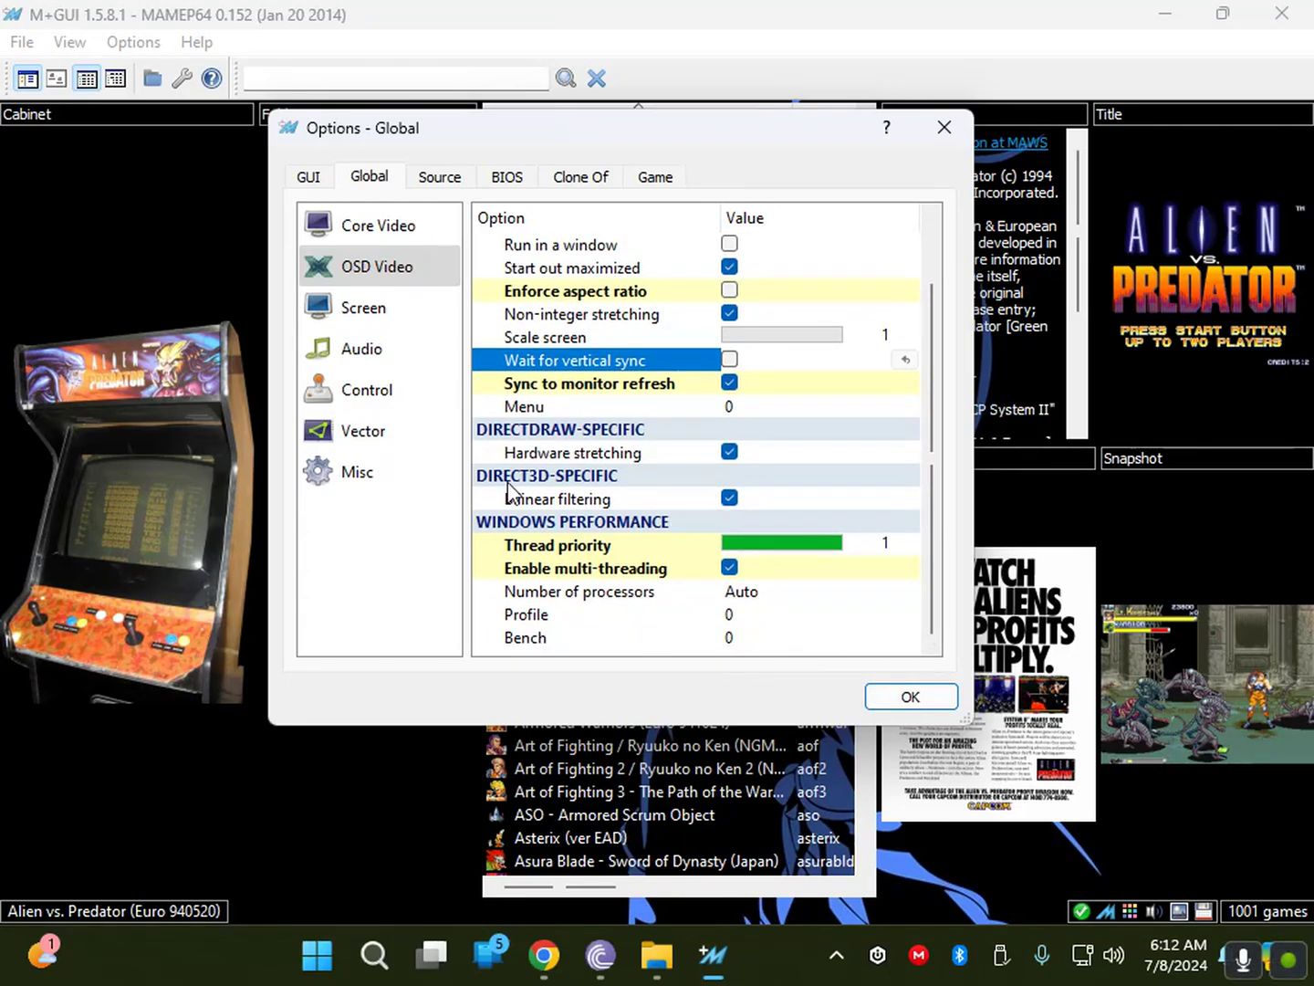
# Set the resolution for all screens to Auto in the global Screen options.
pyautogui.click(363, 317)
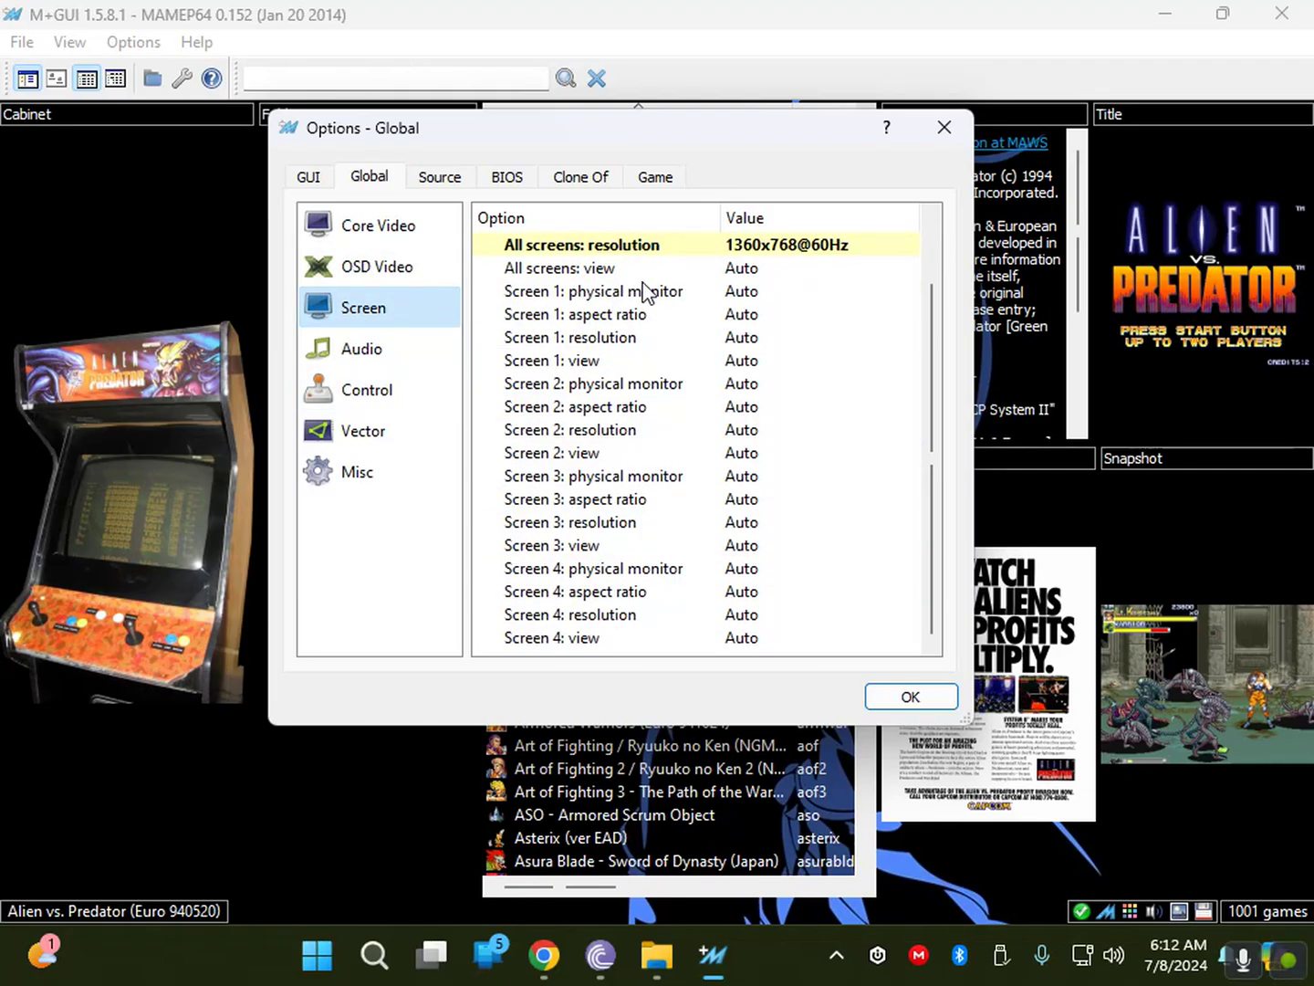
pyautogui.click(791, 247)
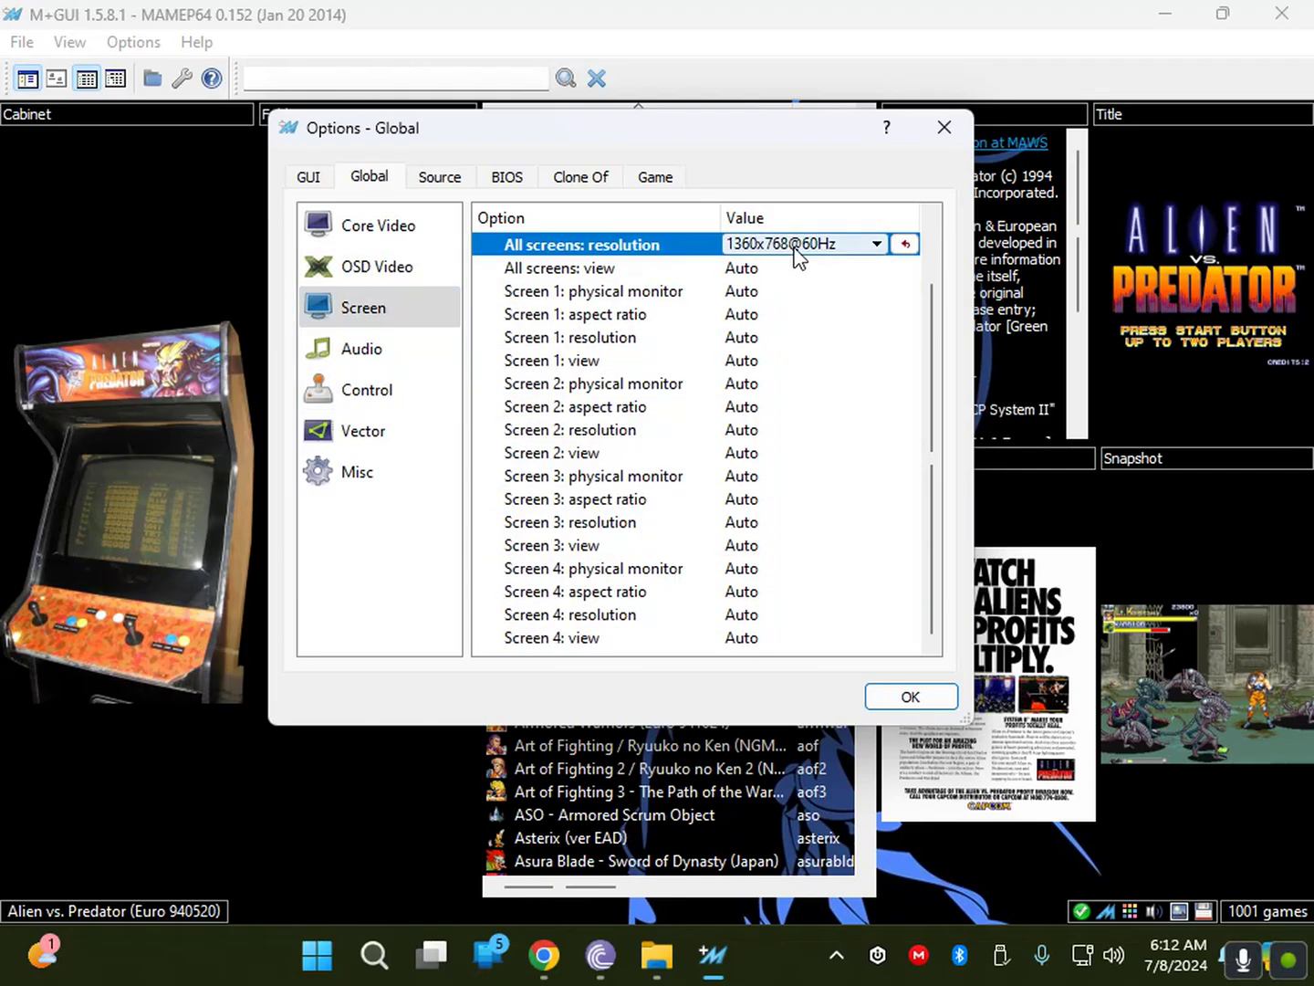
pyautogui.click(875, 244)
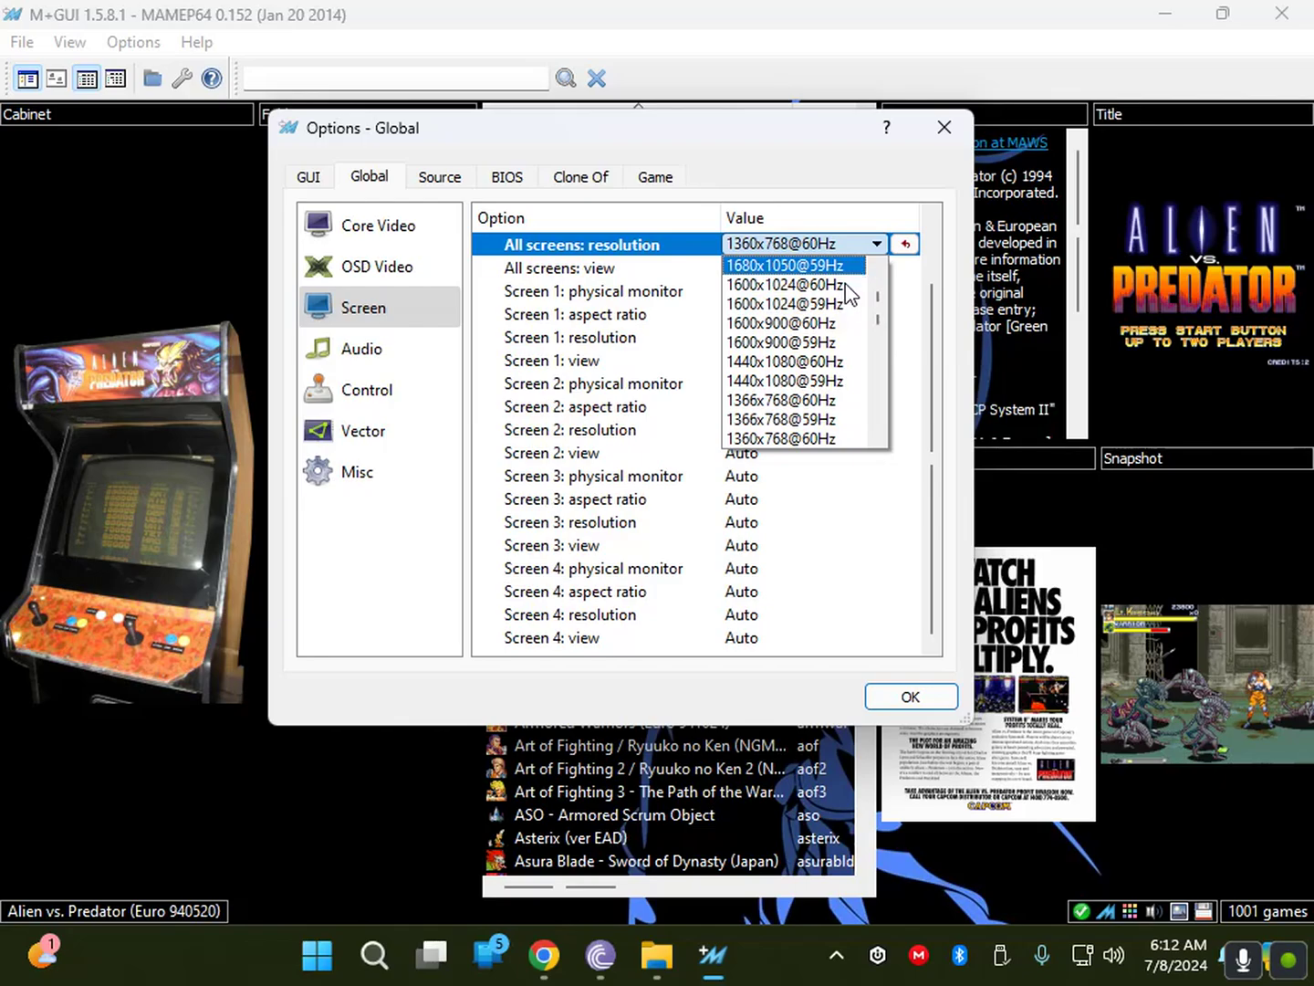
pyautogui.scroll(2, 838, 339)
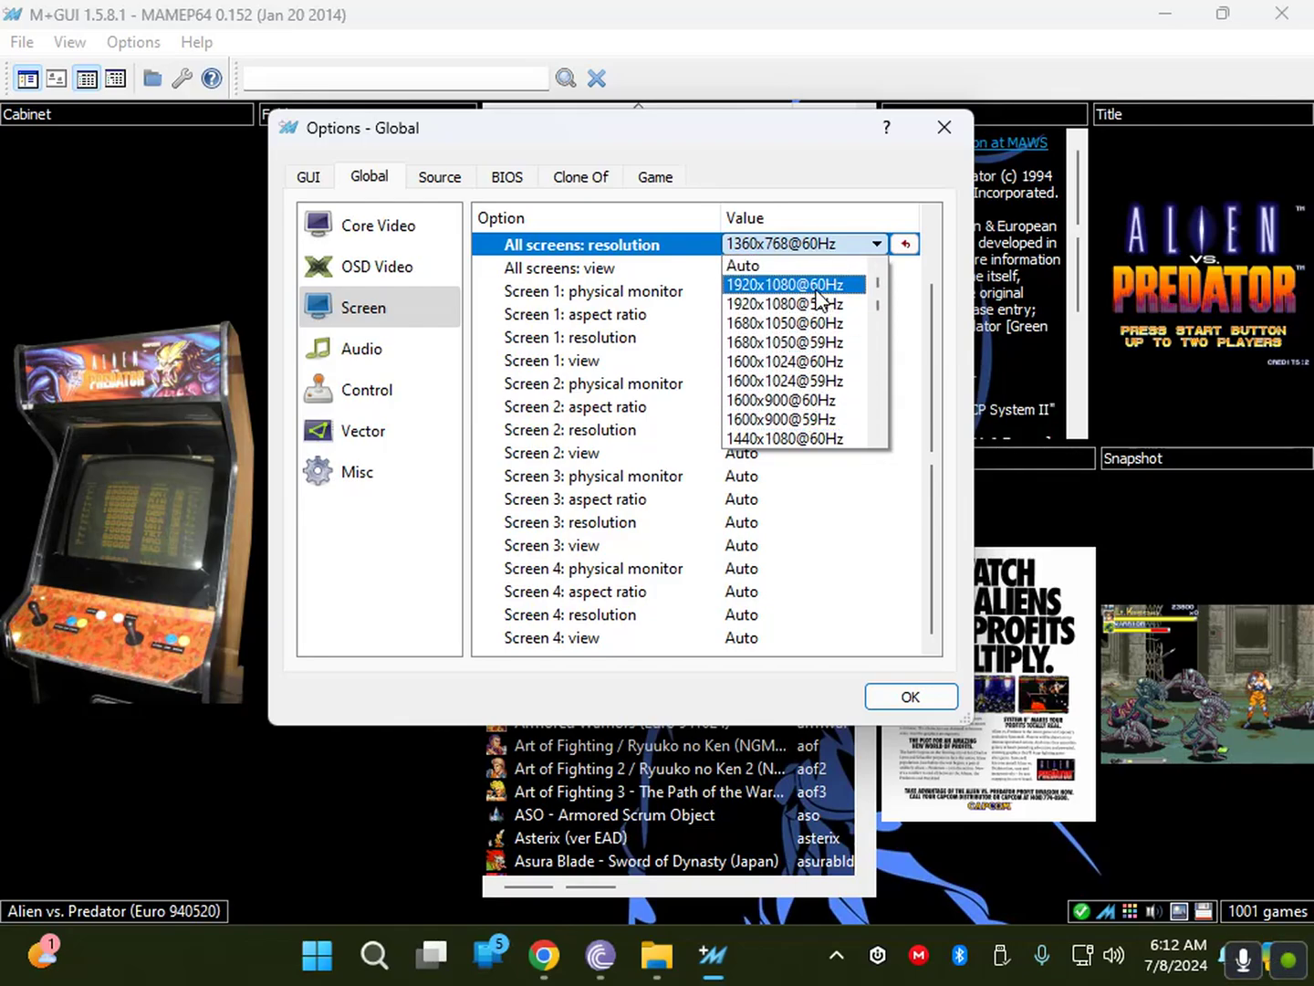
pyautogui.click(760, 266)
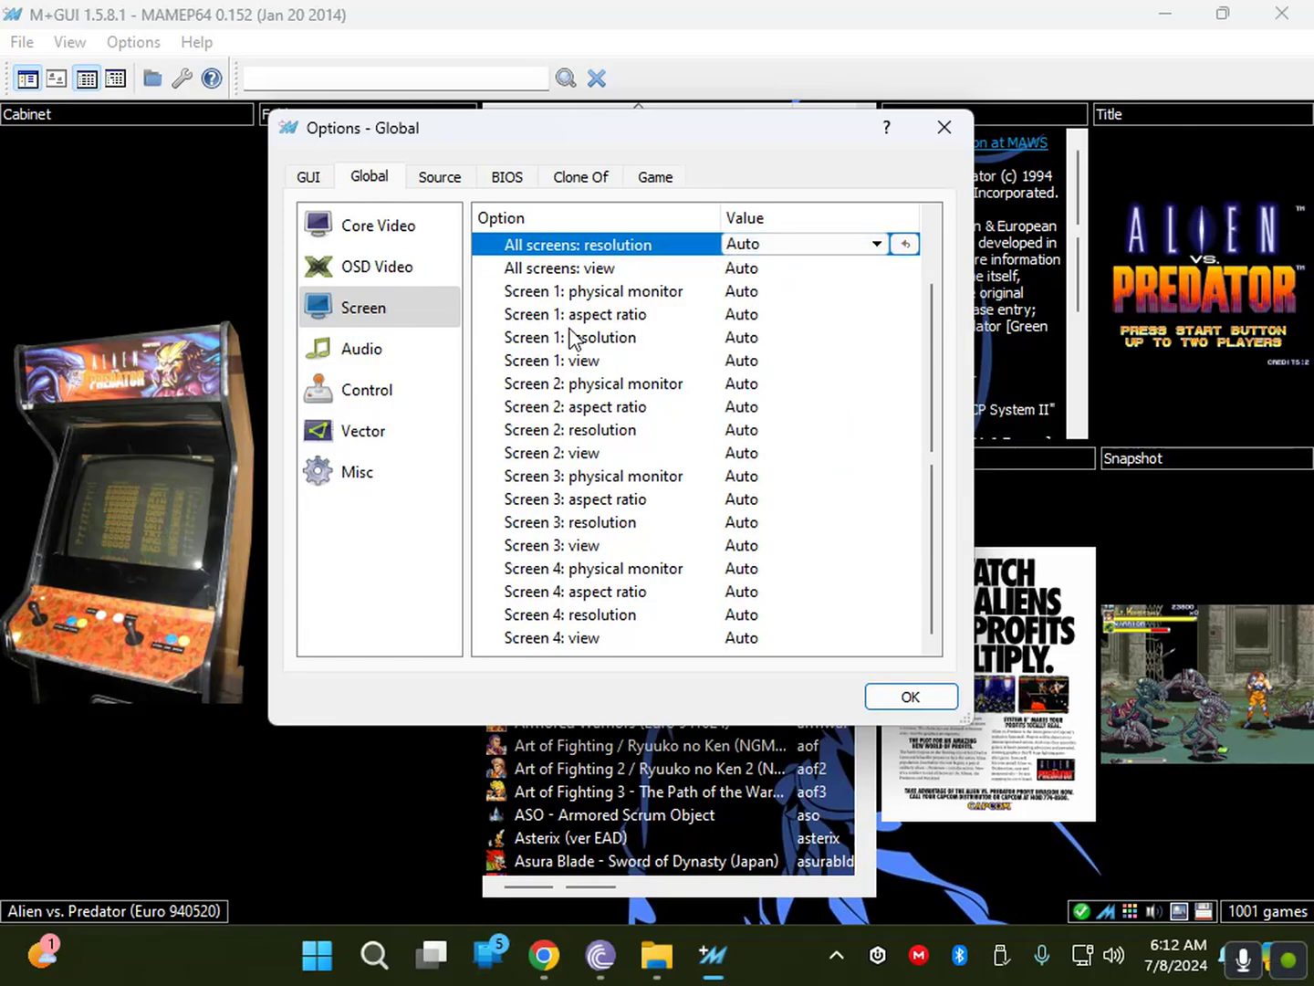
# Try 1920x1080@60Hz as the global resolution for all screens and return it to Auto.
pyautogui.click(878, 246)
pyautogui.click(853, 282)
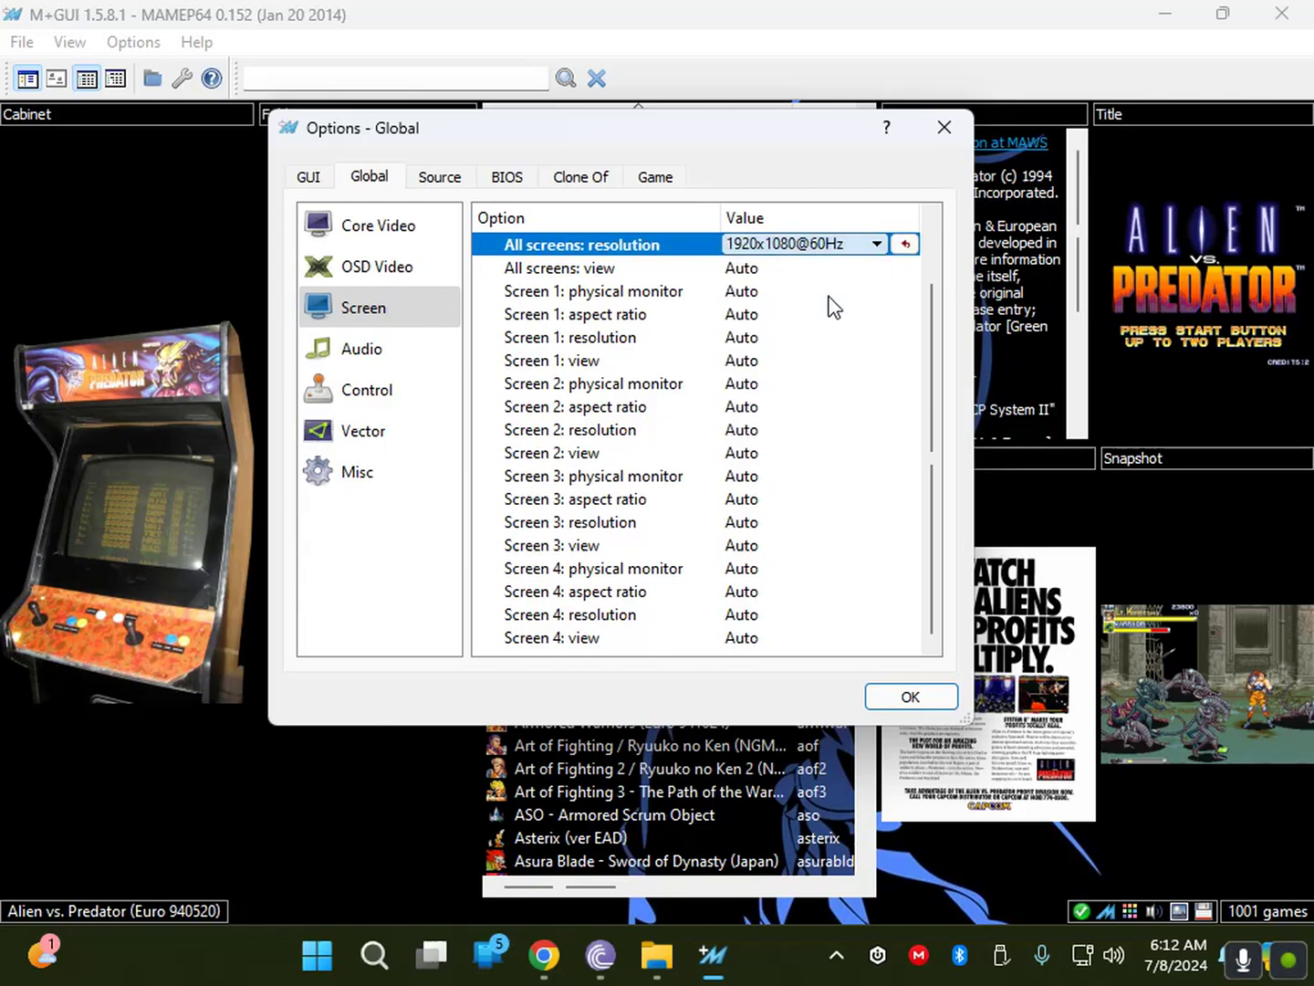
pyautogui.click(665, 344)
pyautogui.click(835, 251)
pyautogui.click(875, 245)
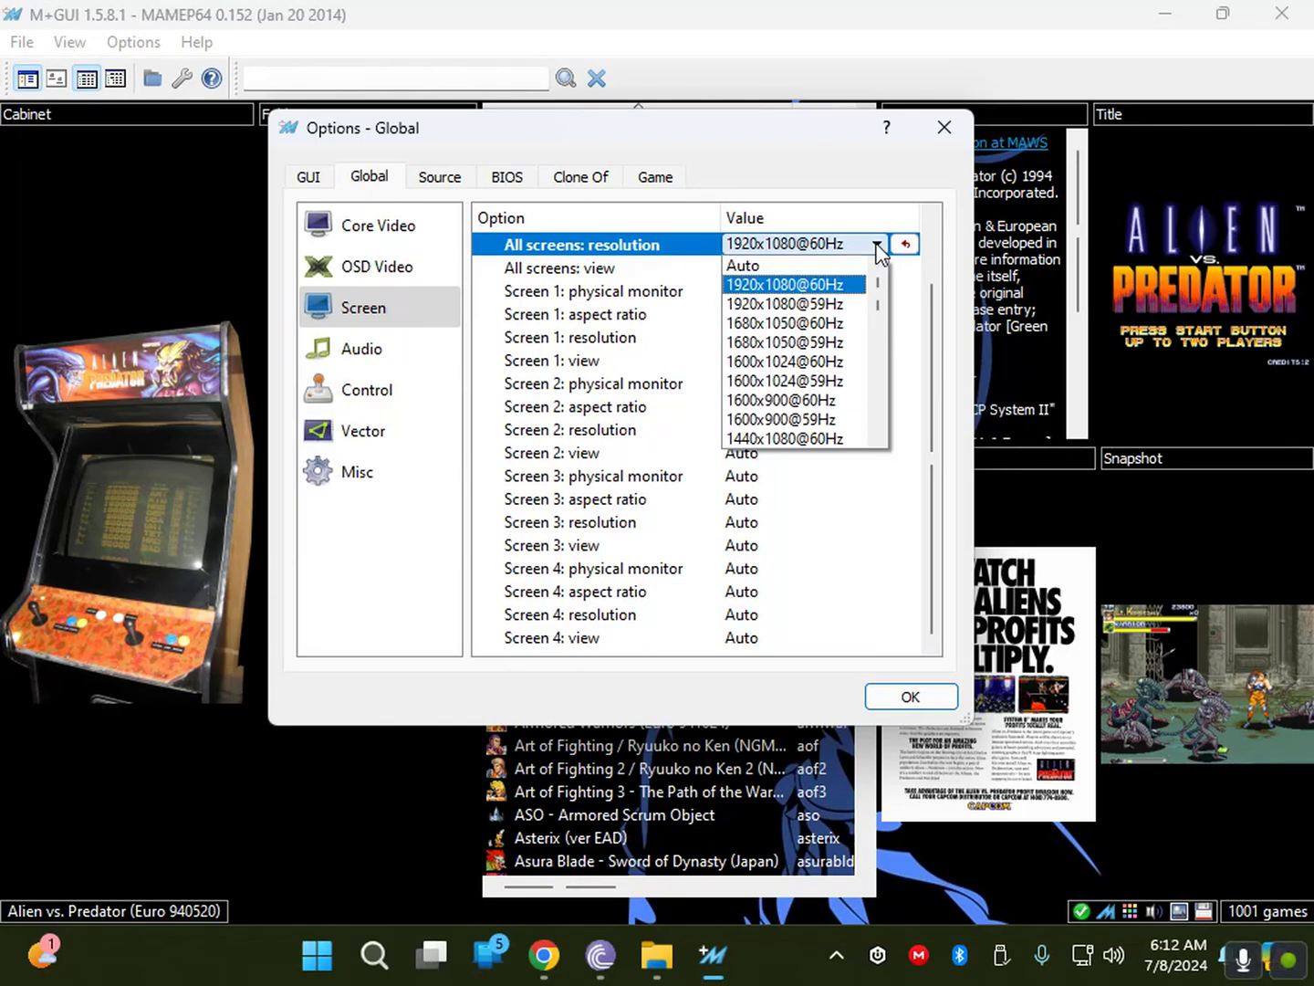
pyautogui.click(834, 267)
pyautogui.click(789, 292)
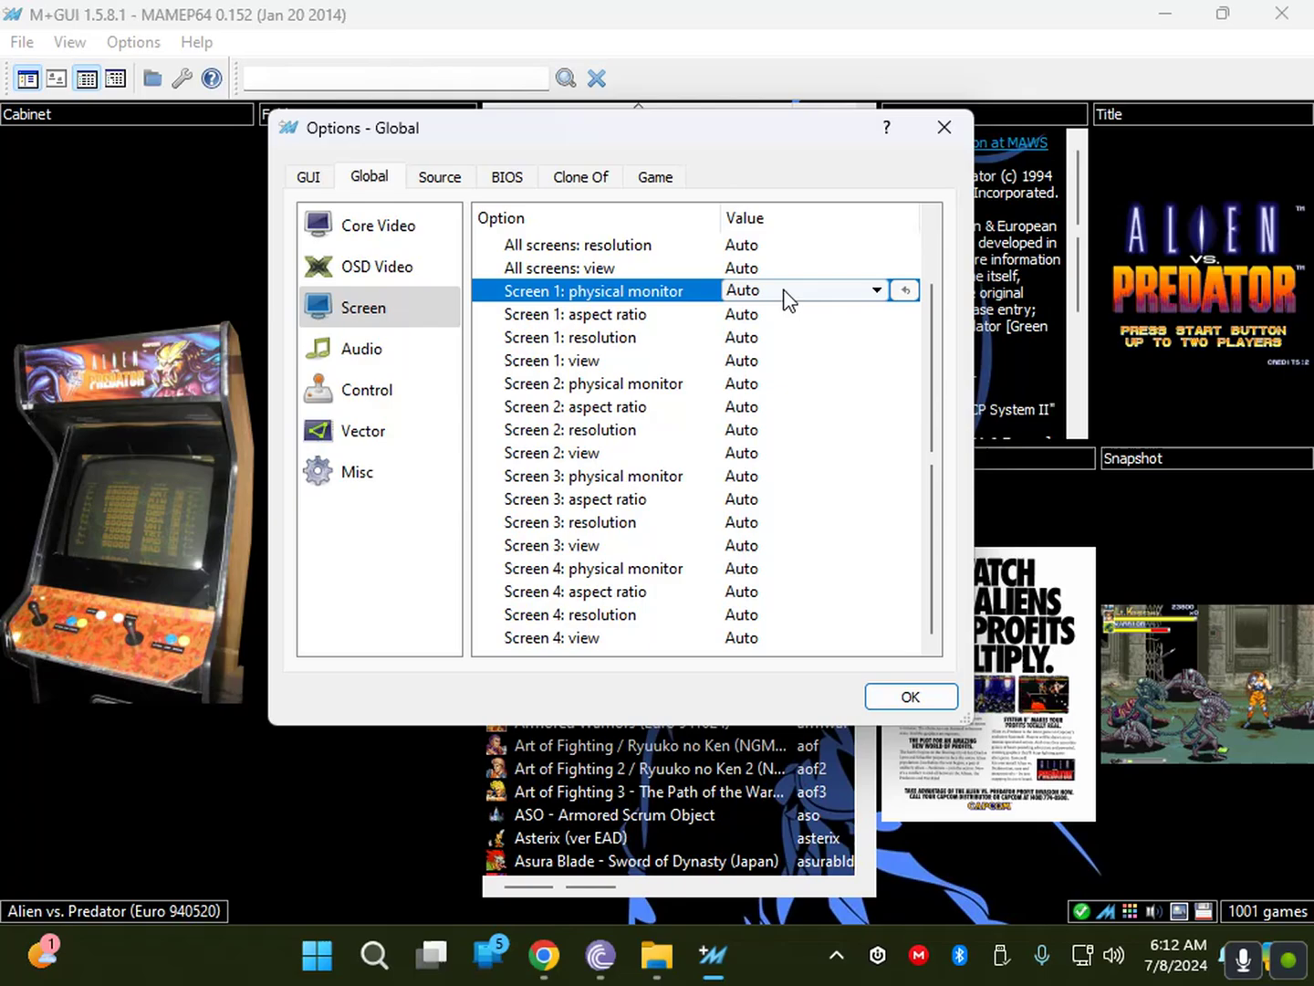
# Turn off Coin lockout and reset the default input layout in the global Control options.
pyautogui.click(377, 366)
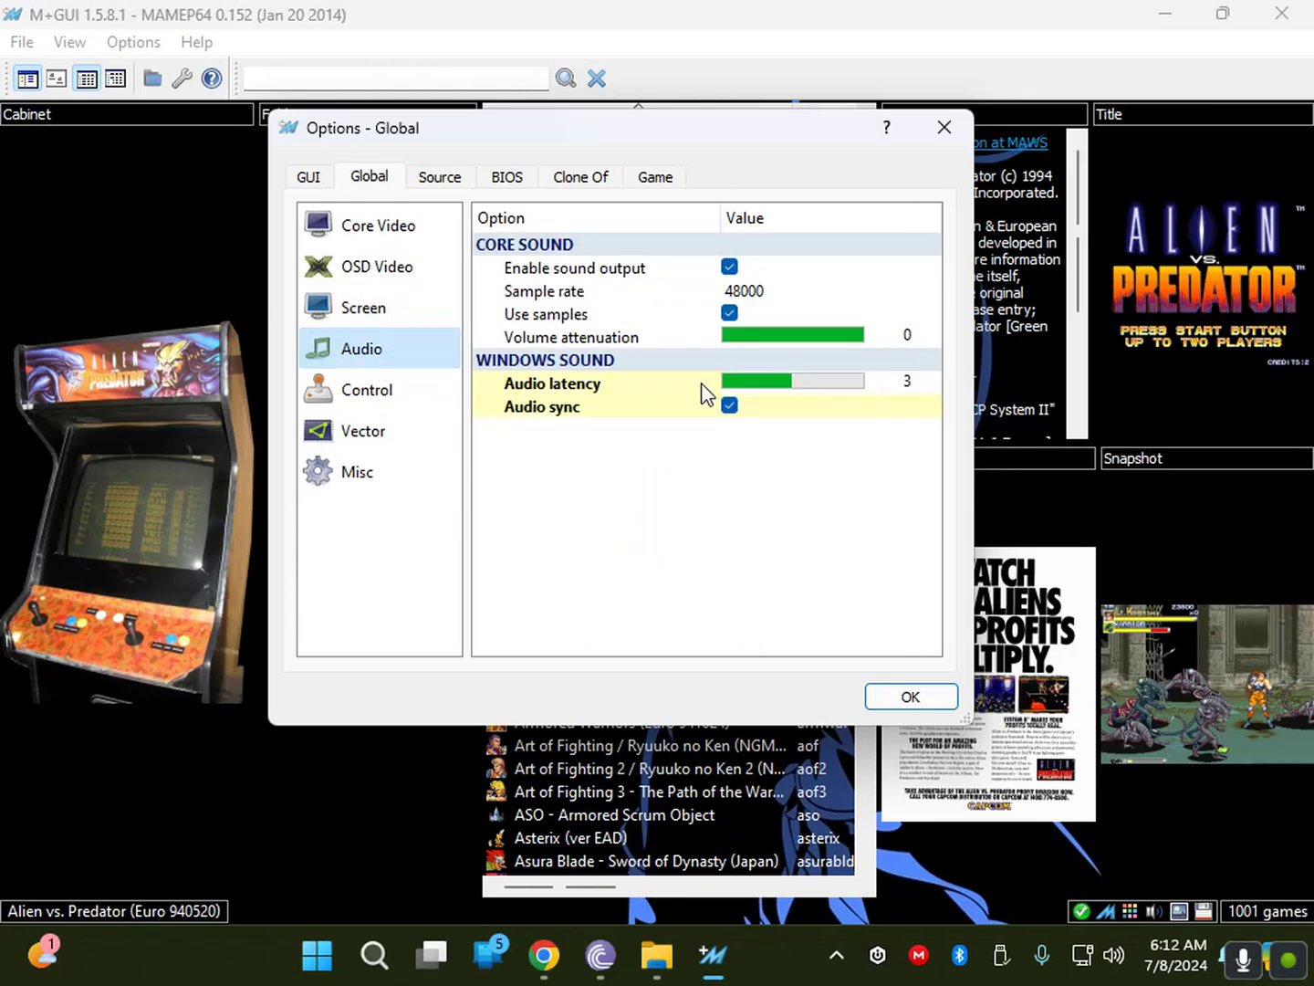
pyautogui.click(388, 396)
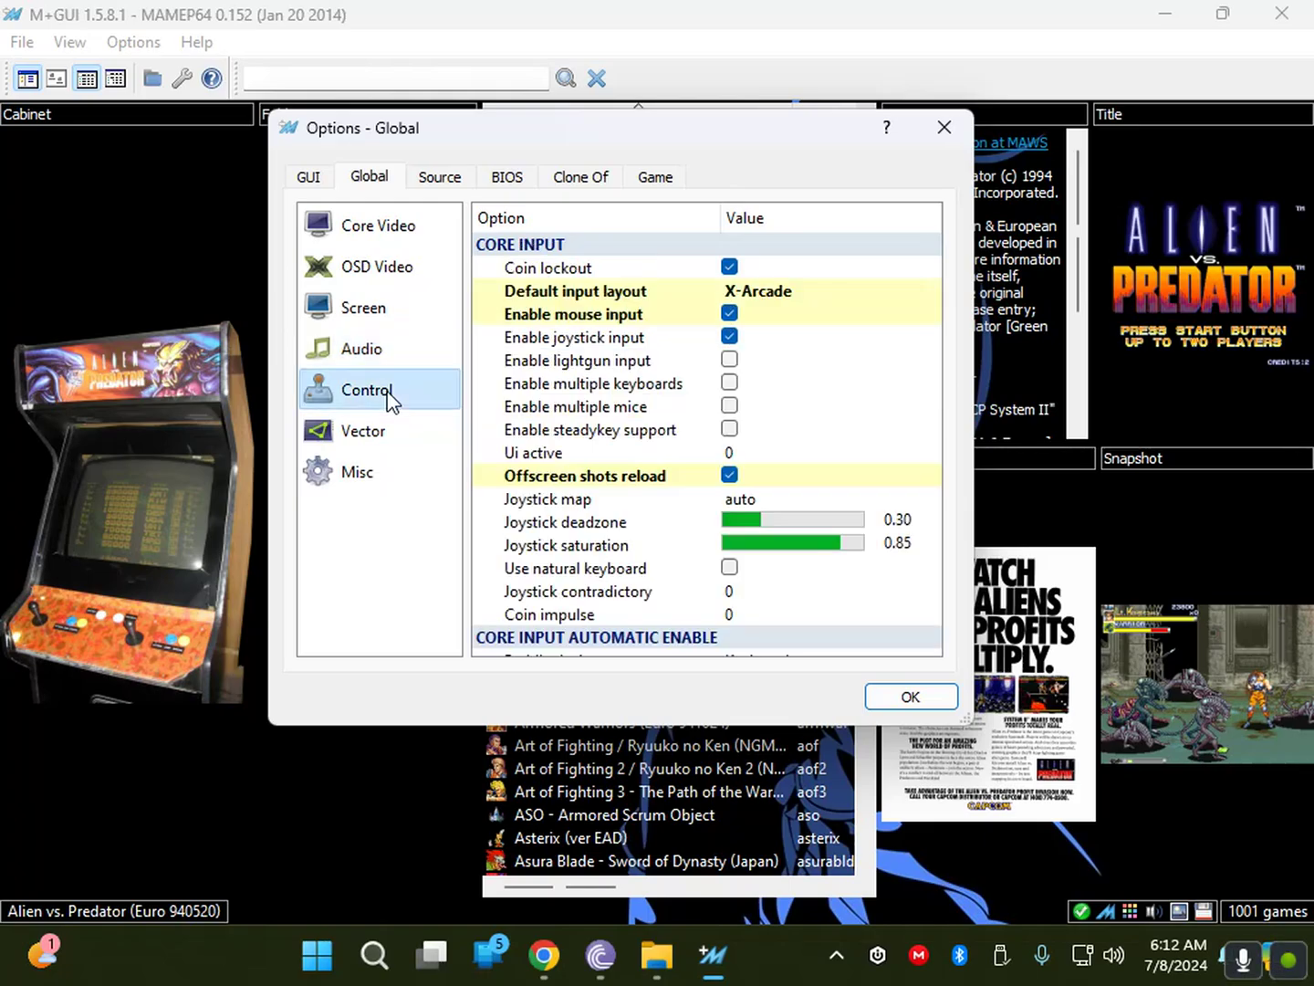
pyautogui.click(785, 291)
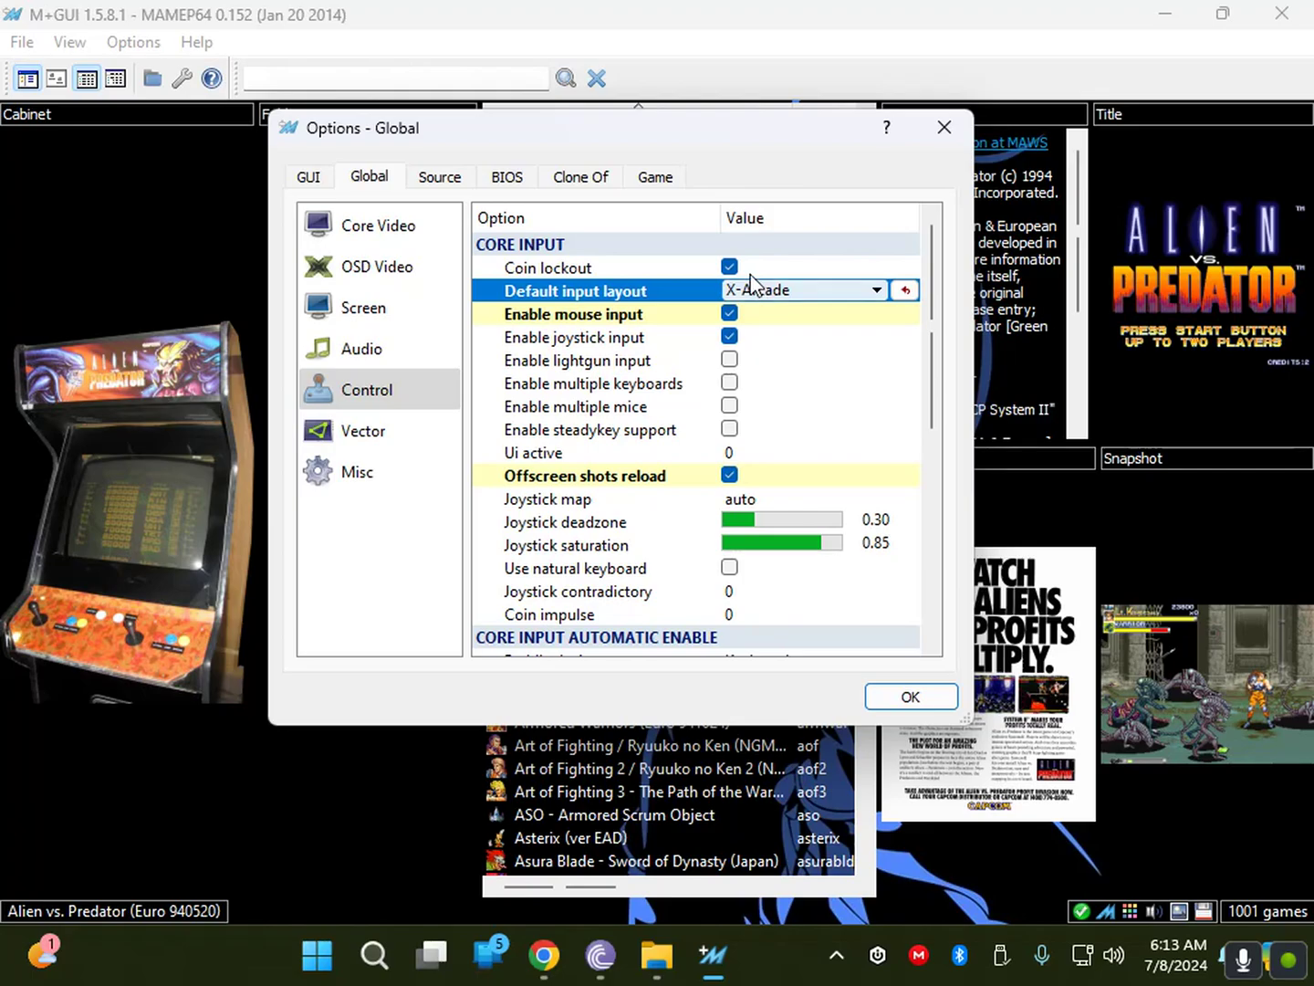
pyautogui.click(731, 270)
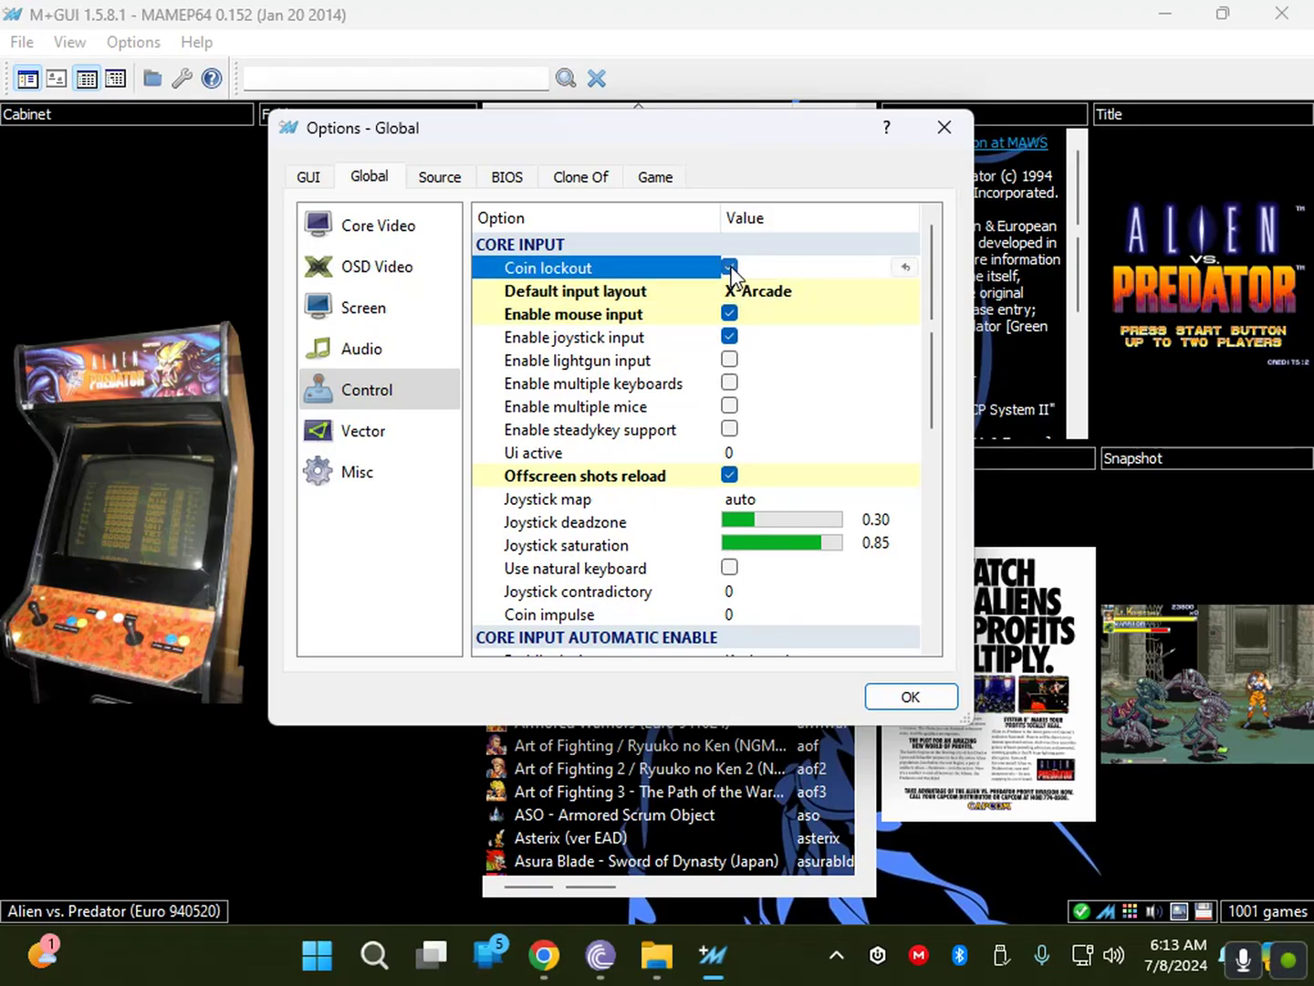
pyautogui.click(730, 266)
pyautogui.click(779, 291)
pyautogui.click(907, 292)
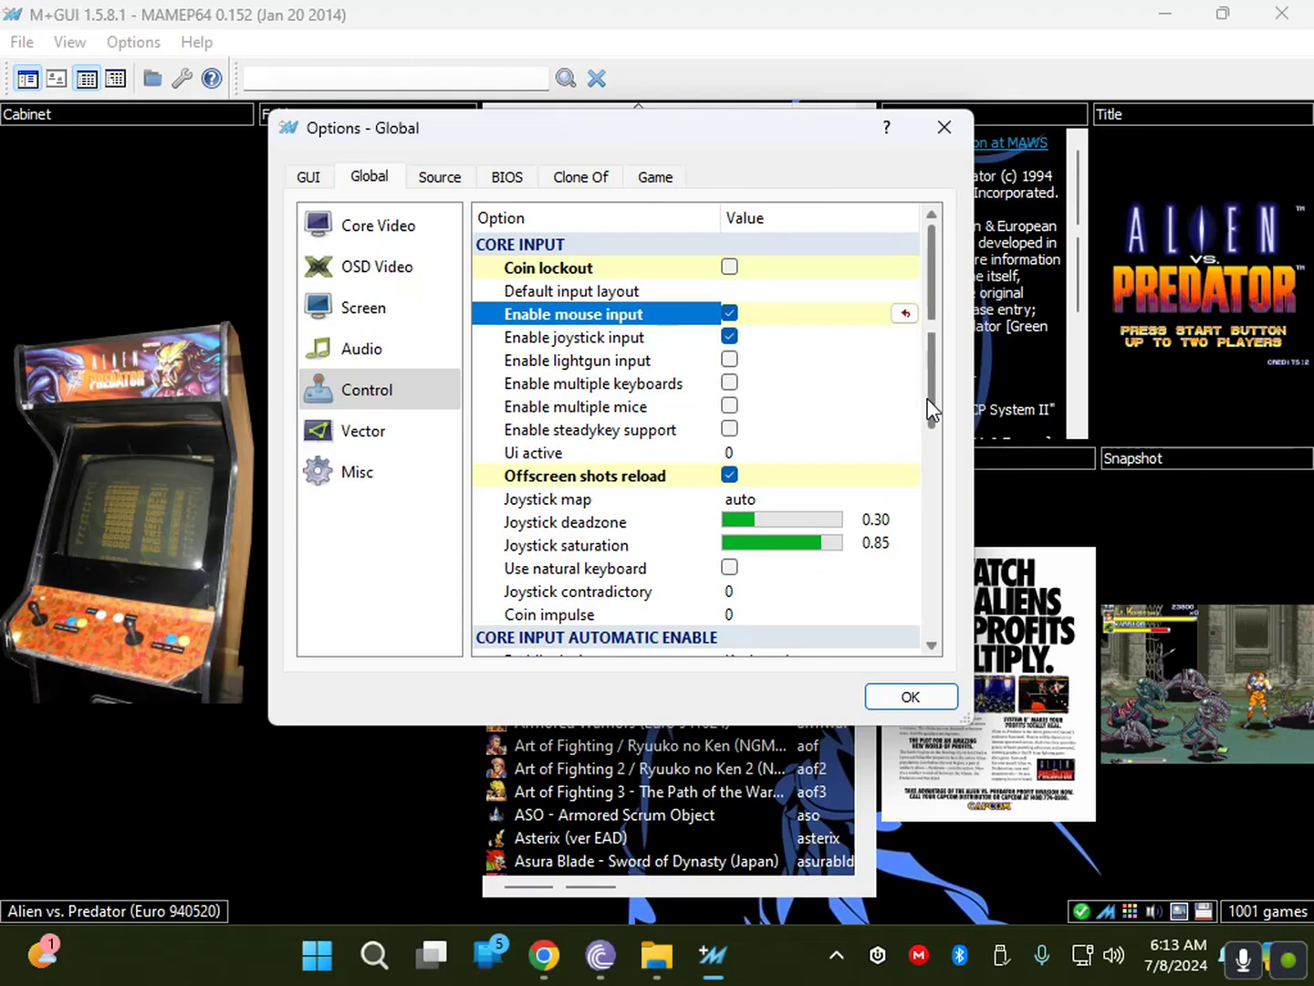
pyautogui.moveTo(928, 399); pyautogui.dragTo(945, 356)
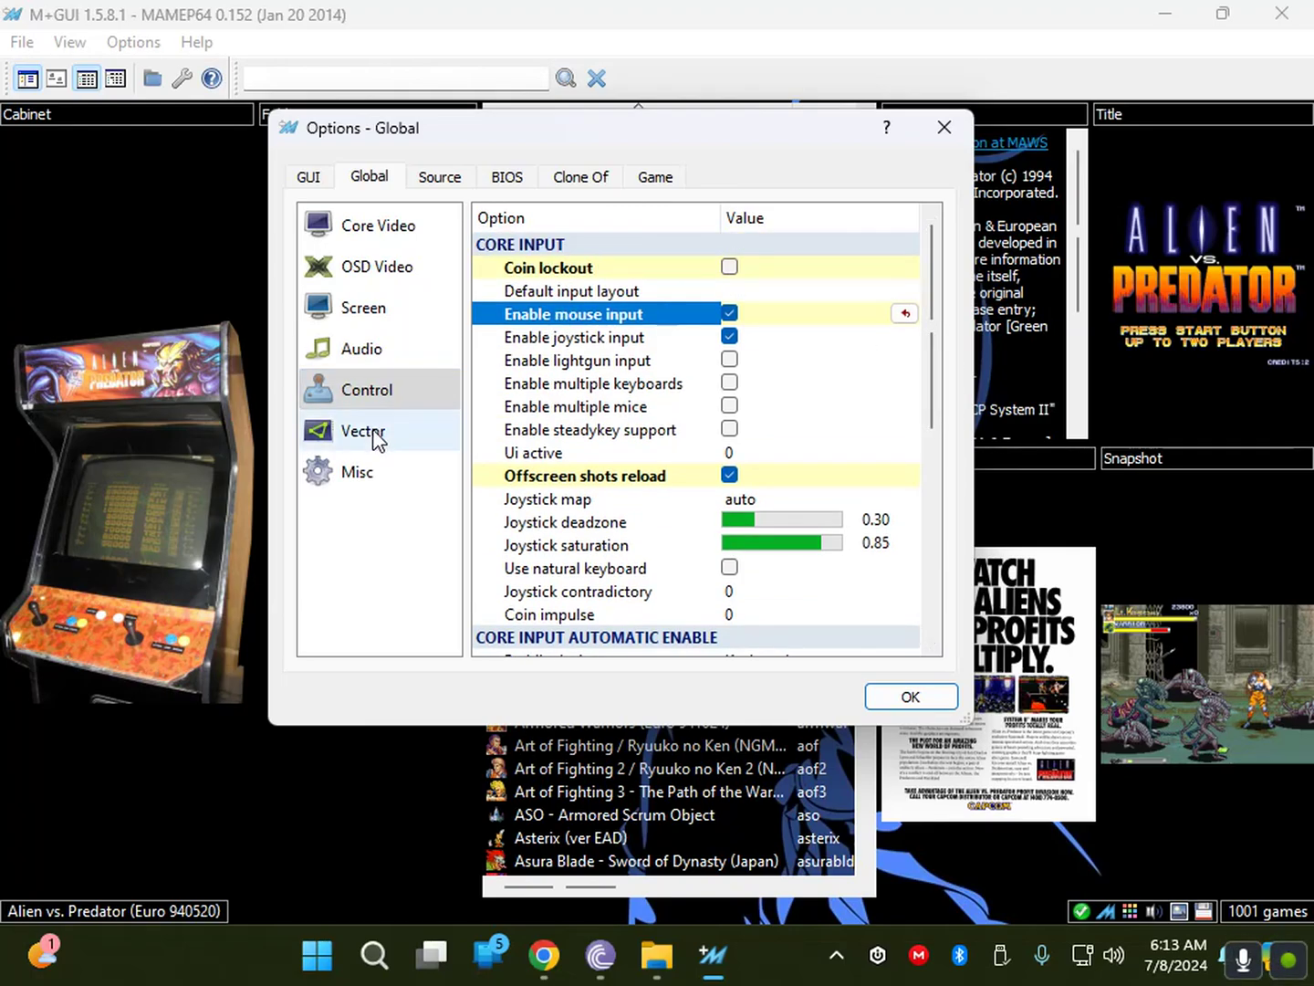
# Turn off Use backdrops, Use overlays and Use bezels under Core Artwork in the global Misc options.
pyautogui.click(425, 435)
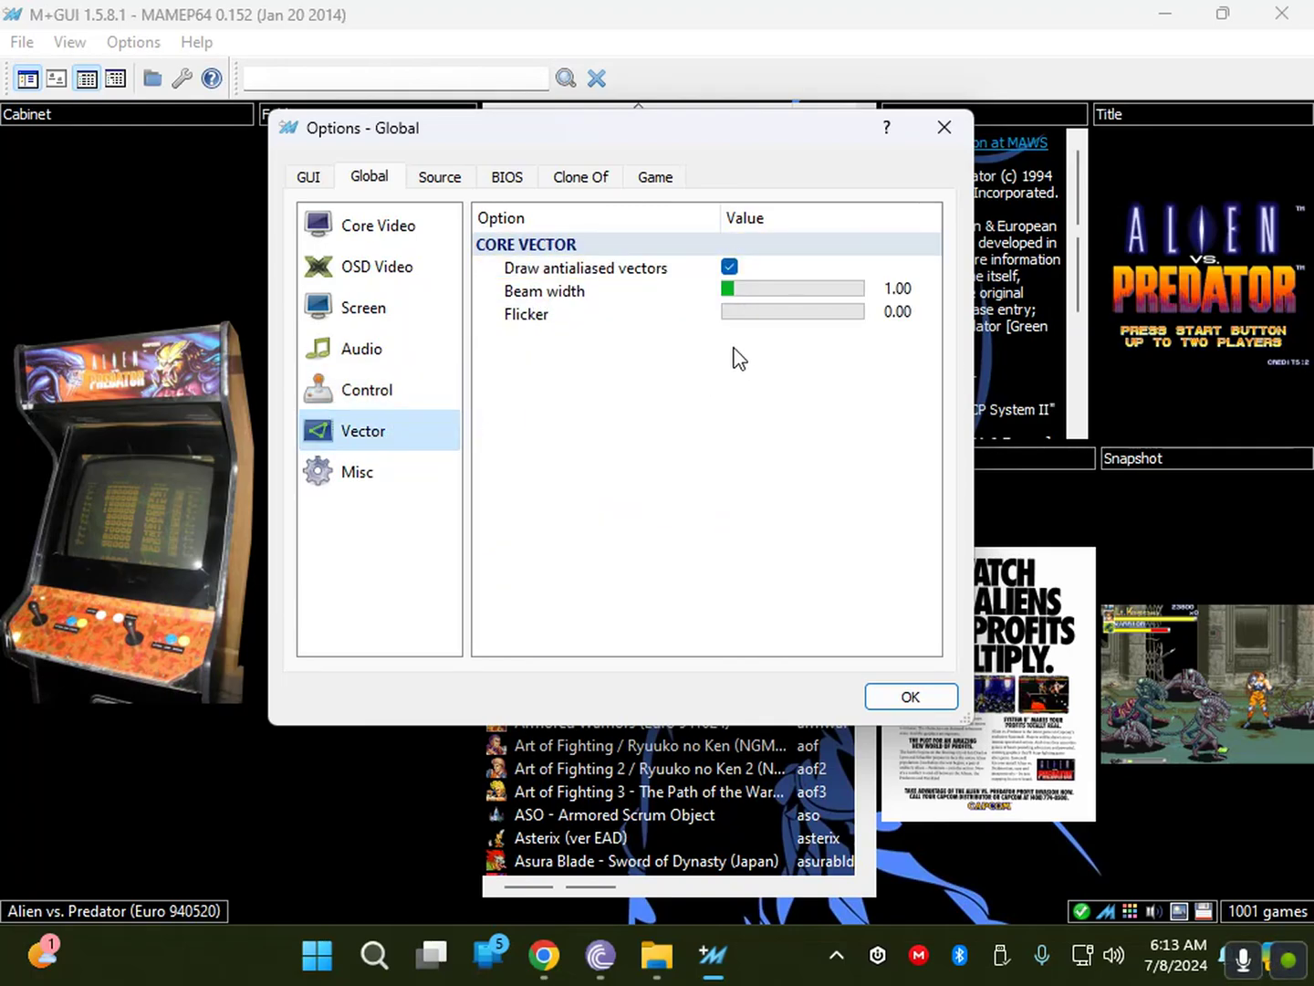
pyautogui.click(383, 473)
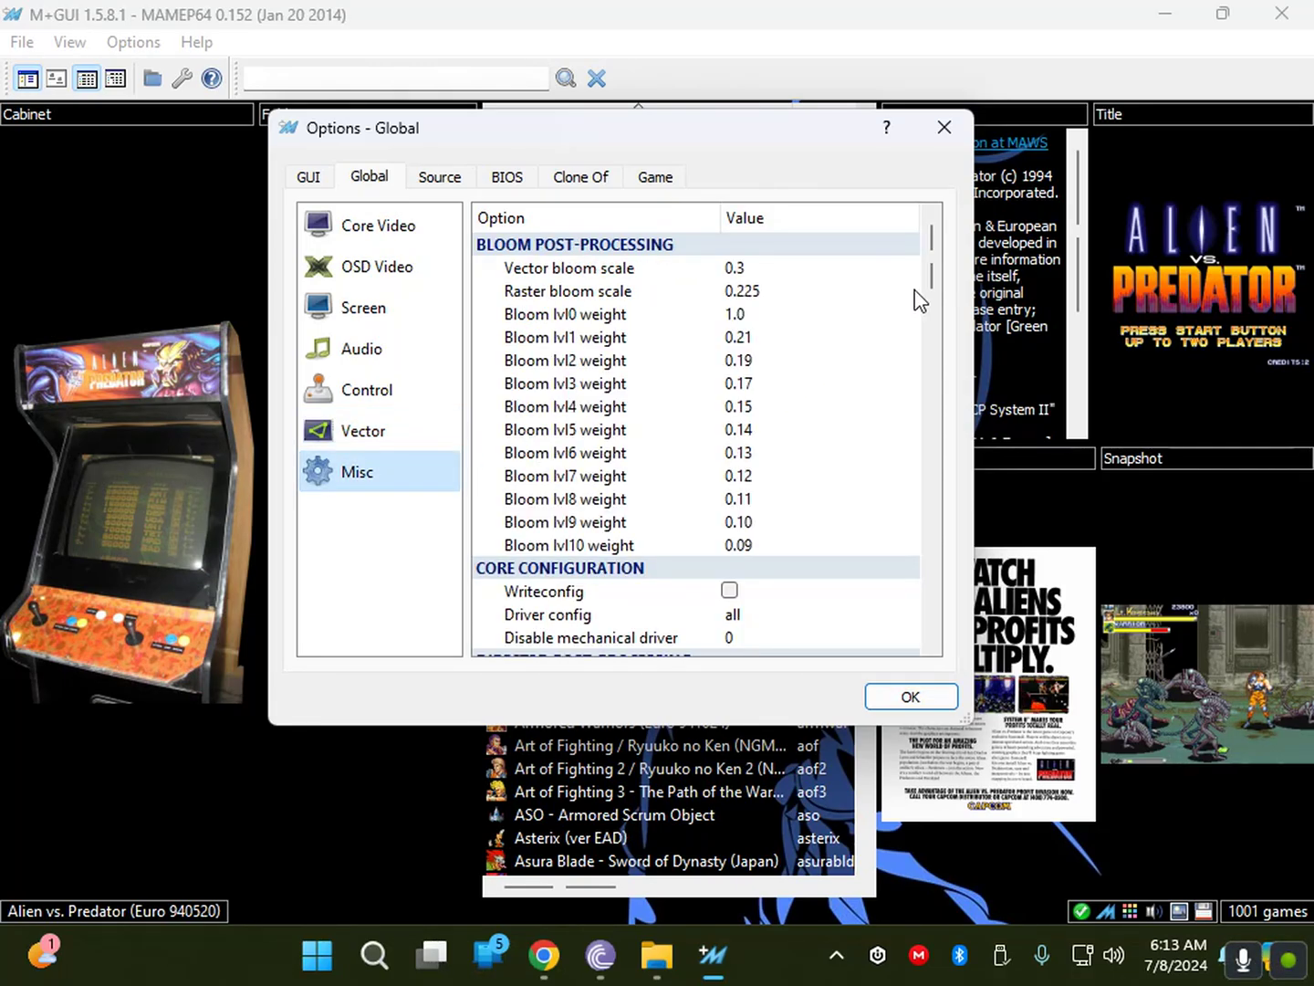
pyautogui.moveTo(930, 275); pyautogui.dragTo(926, 538)
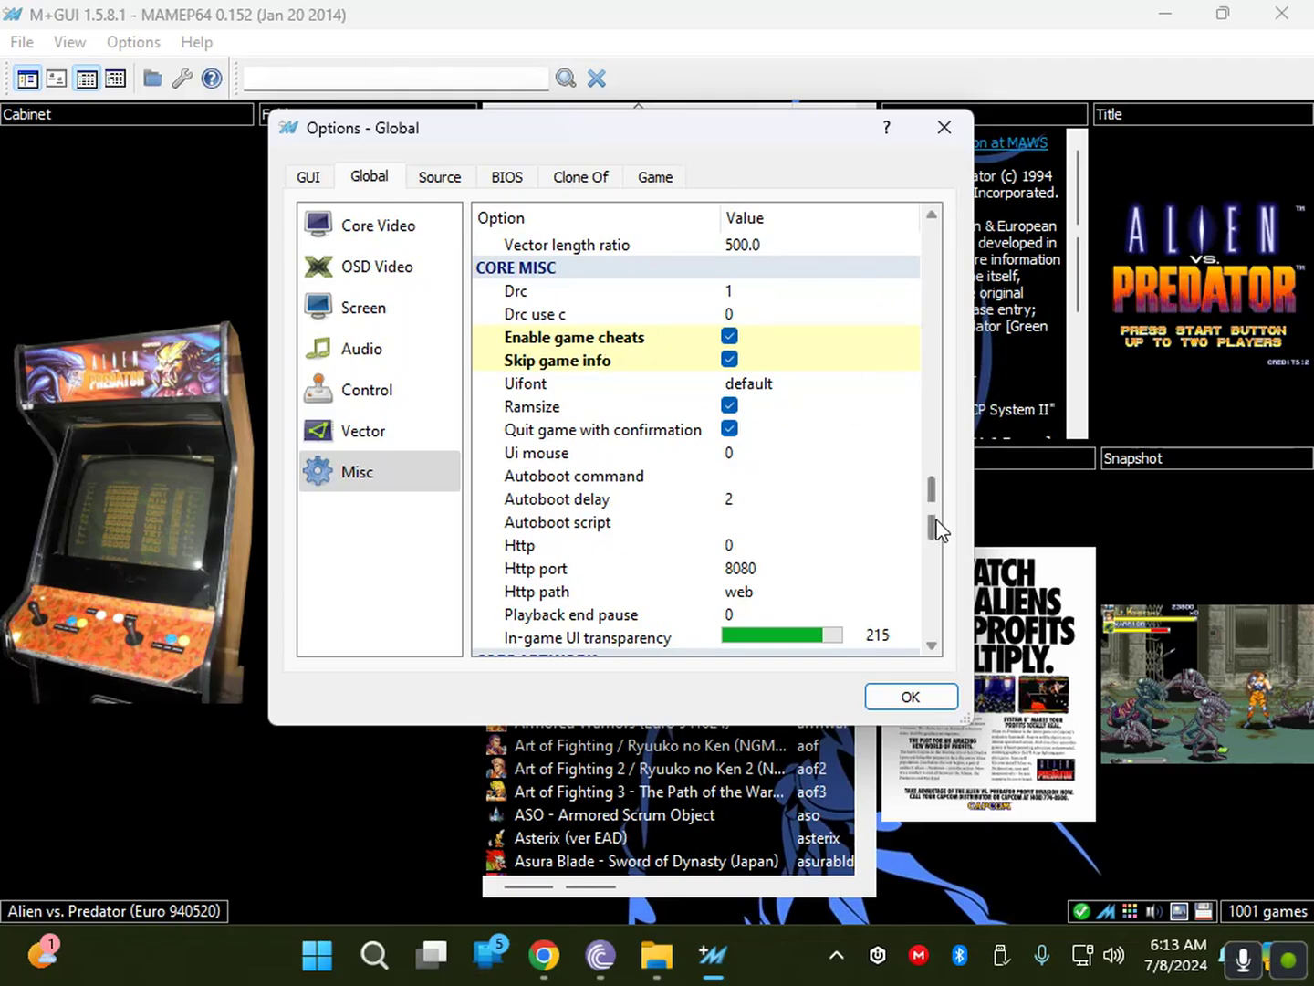
pyautogui.moveTo(932, 520); pyautogui.dragTo(926, 563)
pyautogui.click(730, 429)
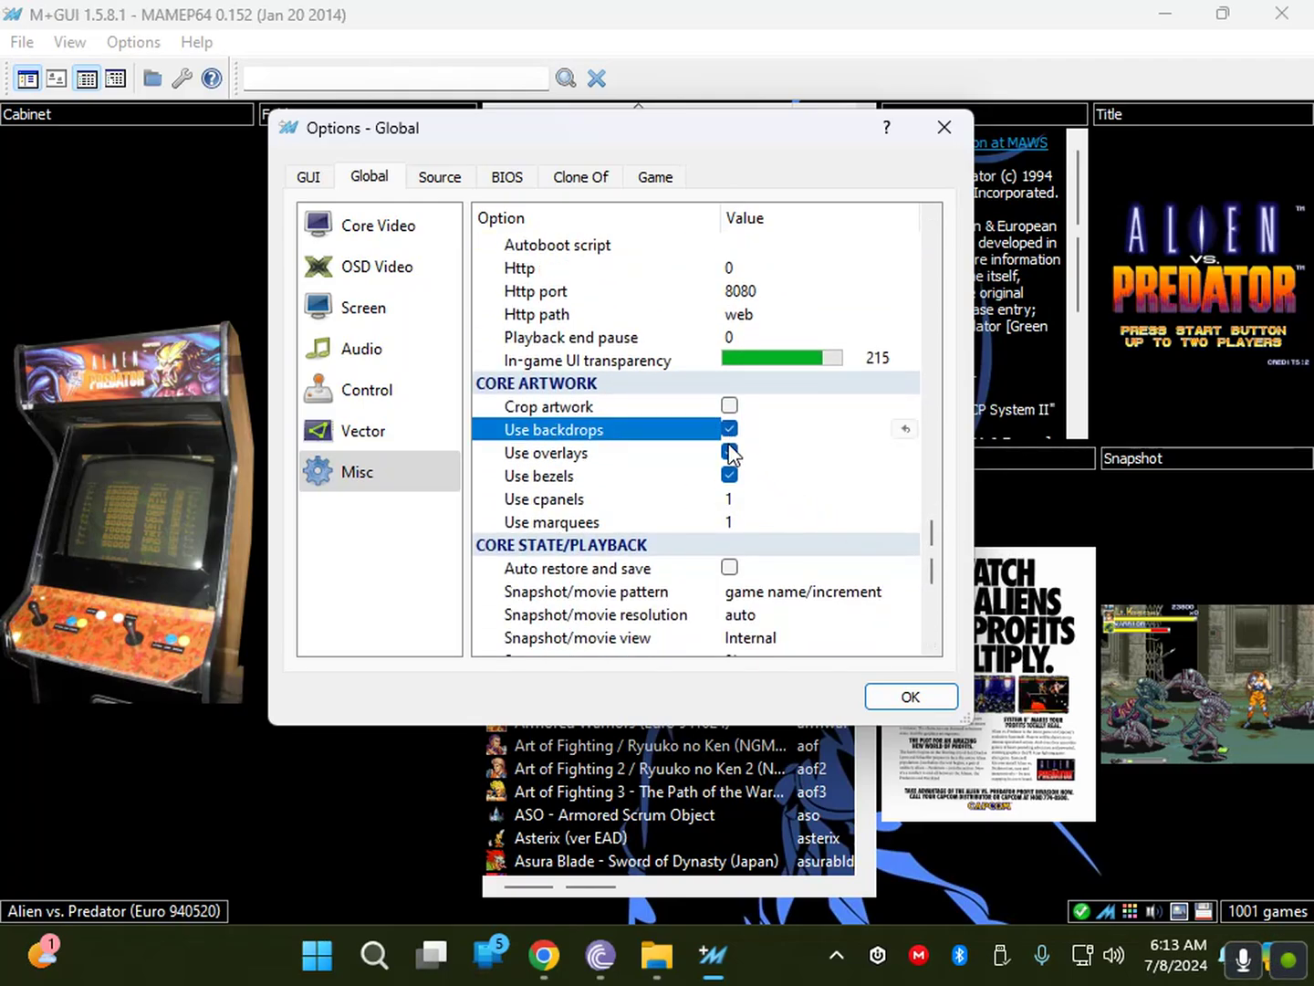
pyautogui.click(730, 429)
pyautogui.click(729, 452)
pyautogui.click(730, 452)
pyautogui.click(730, 475)
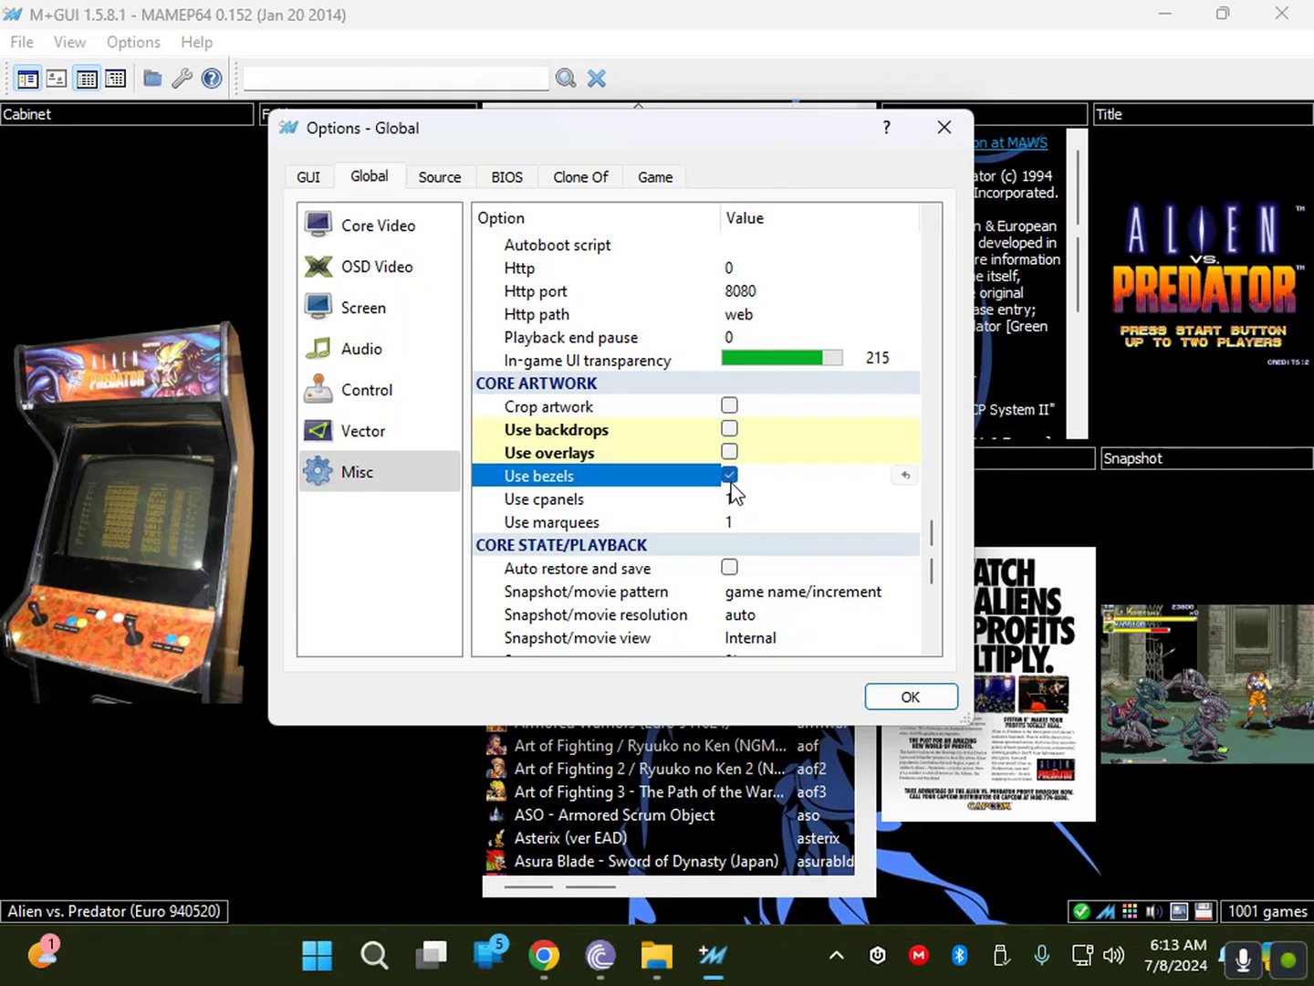
pyautogui.click(730, 475)
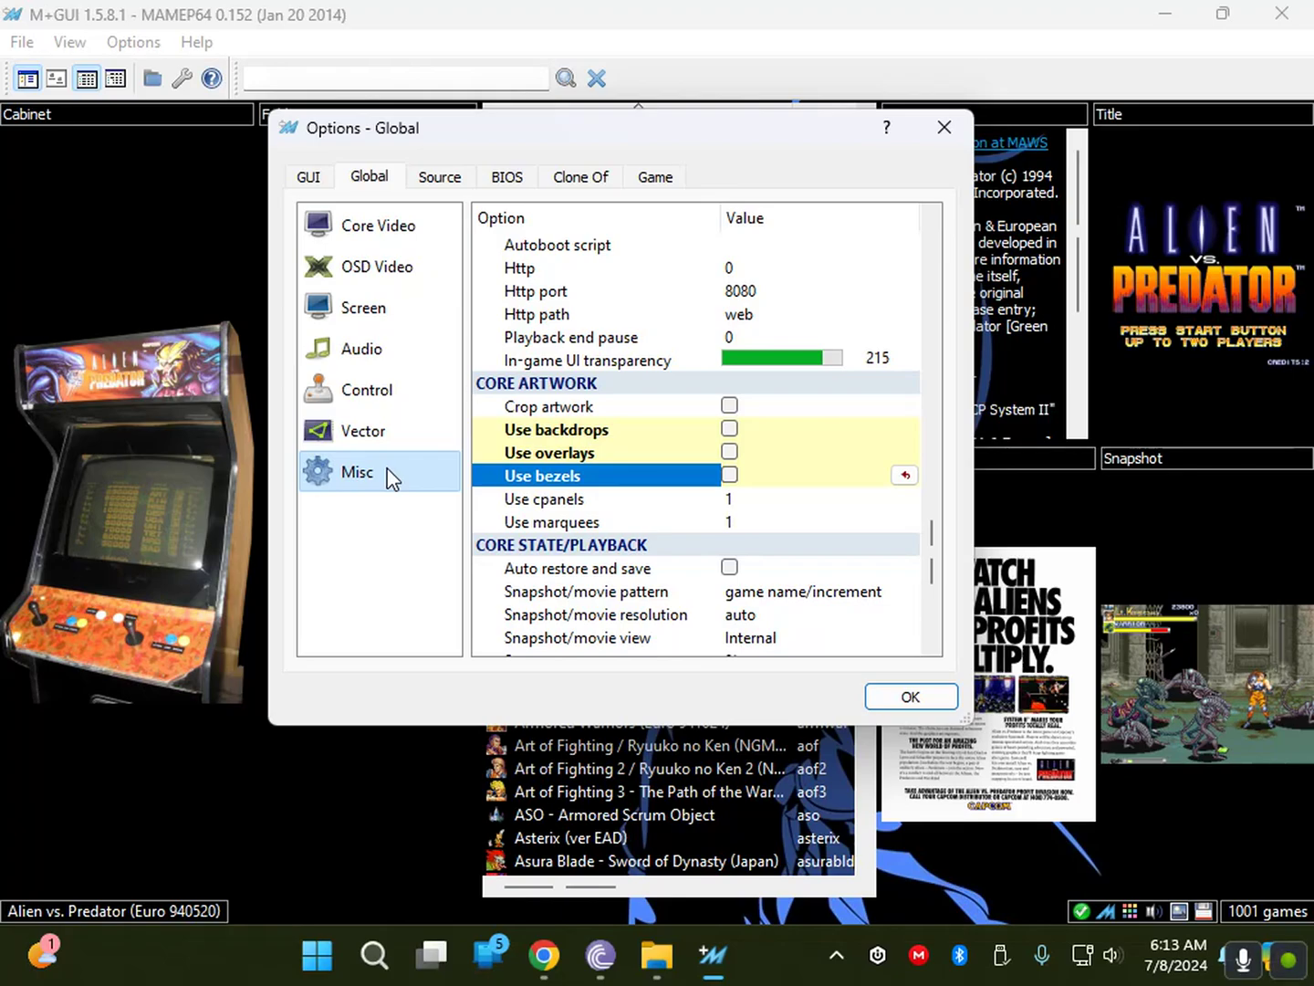
# Set the aspect ratio for all screens to 4:3 in the Screen options of the cps2.c source.
pyautogui.click(439, 178)
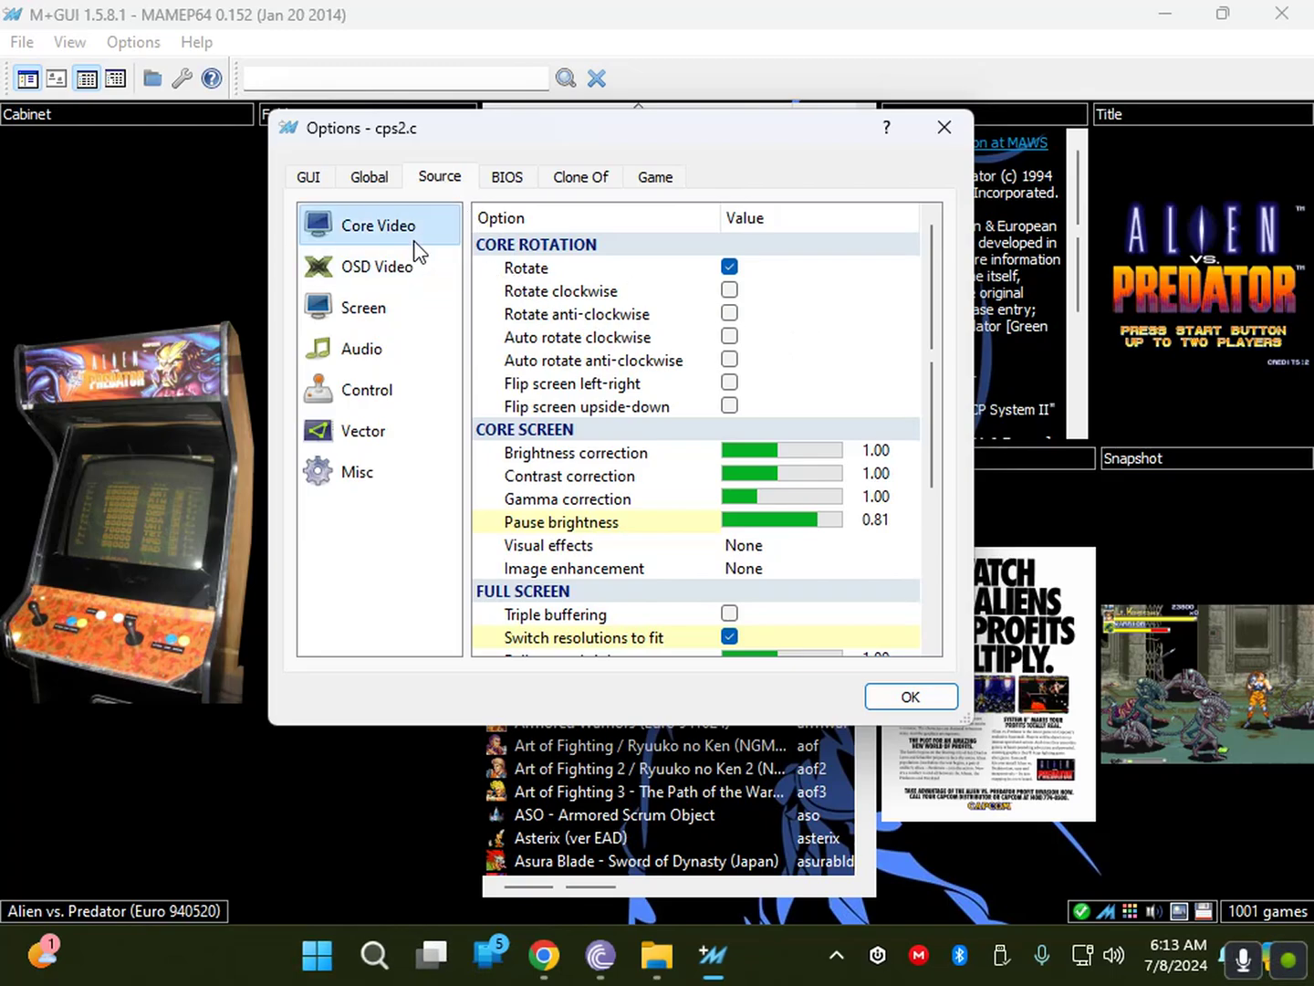
pyautogui.click(399, 272)
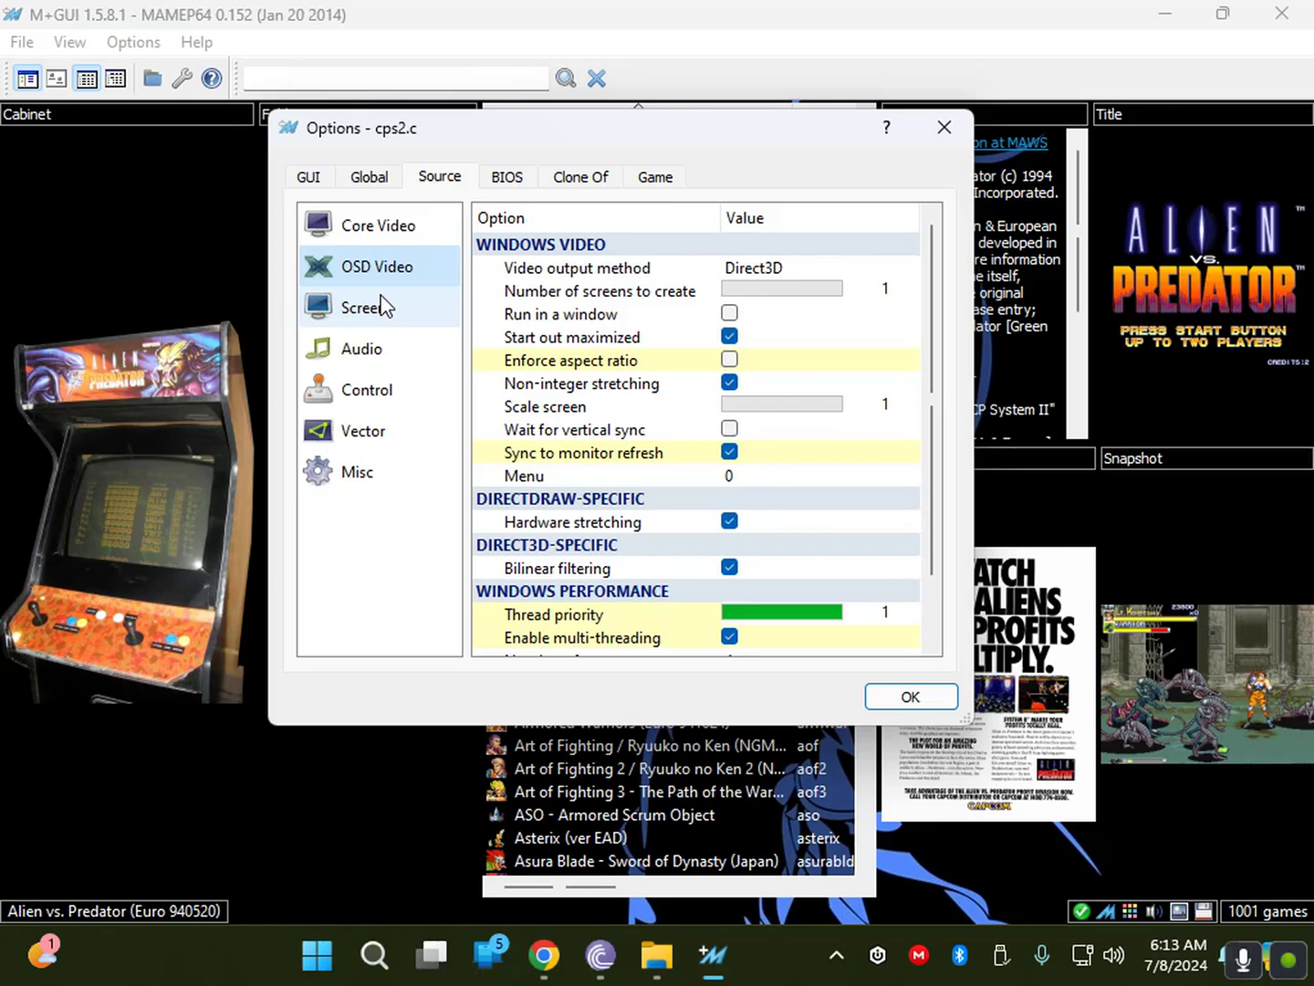
pyautogui.click(383, 306)
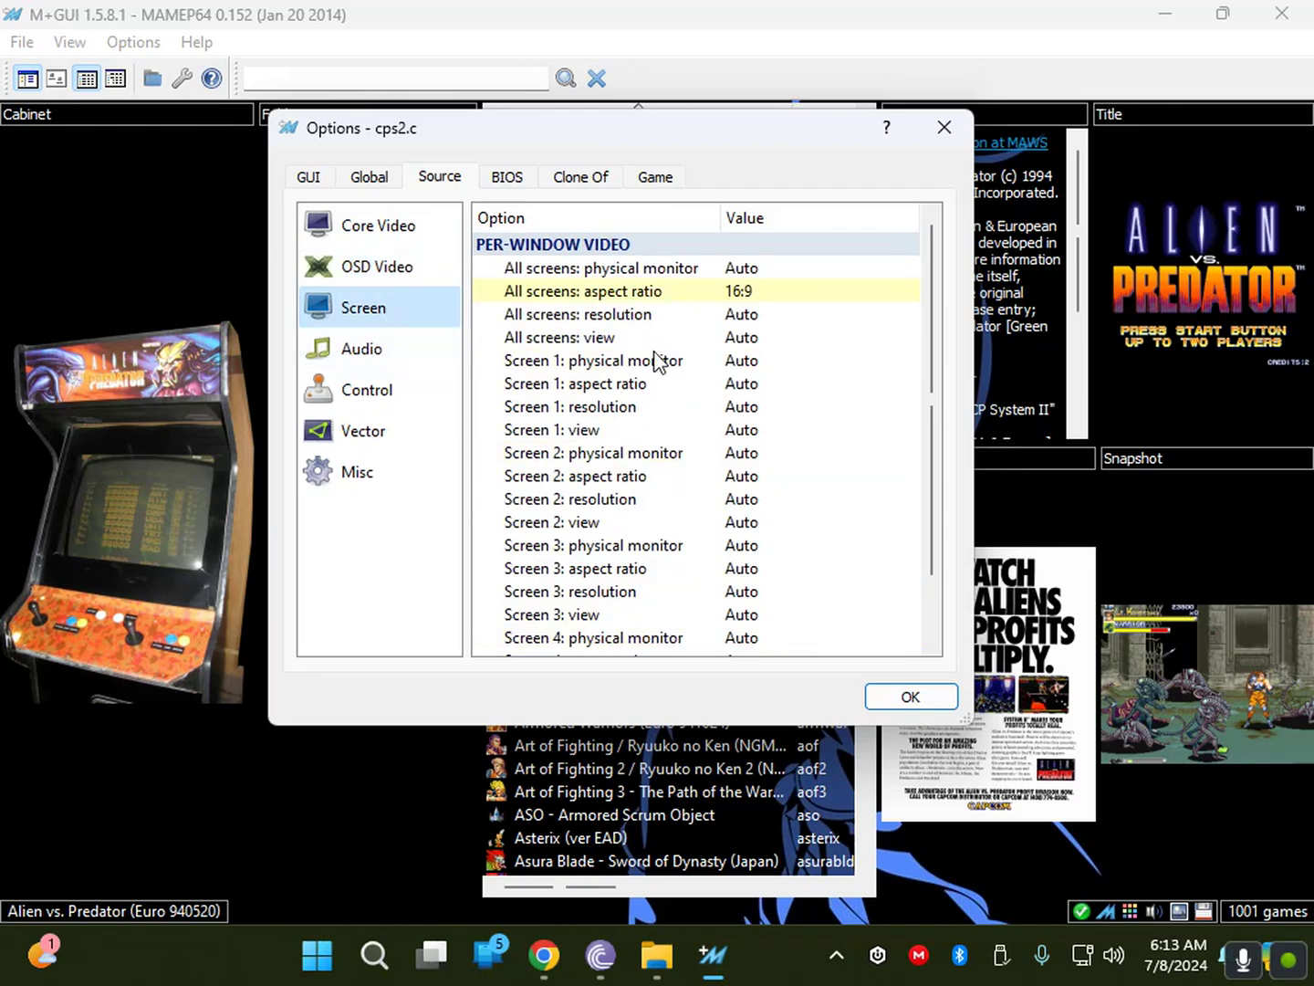
pyautogui.click(704, 293)
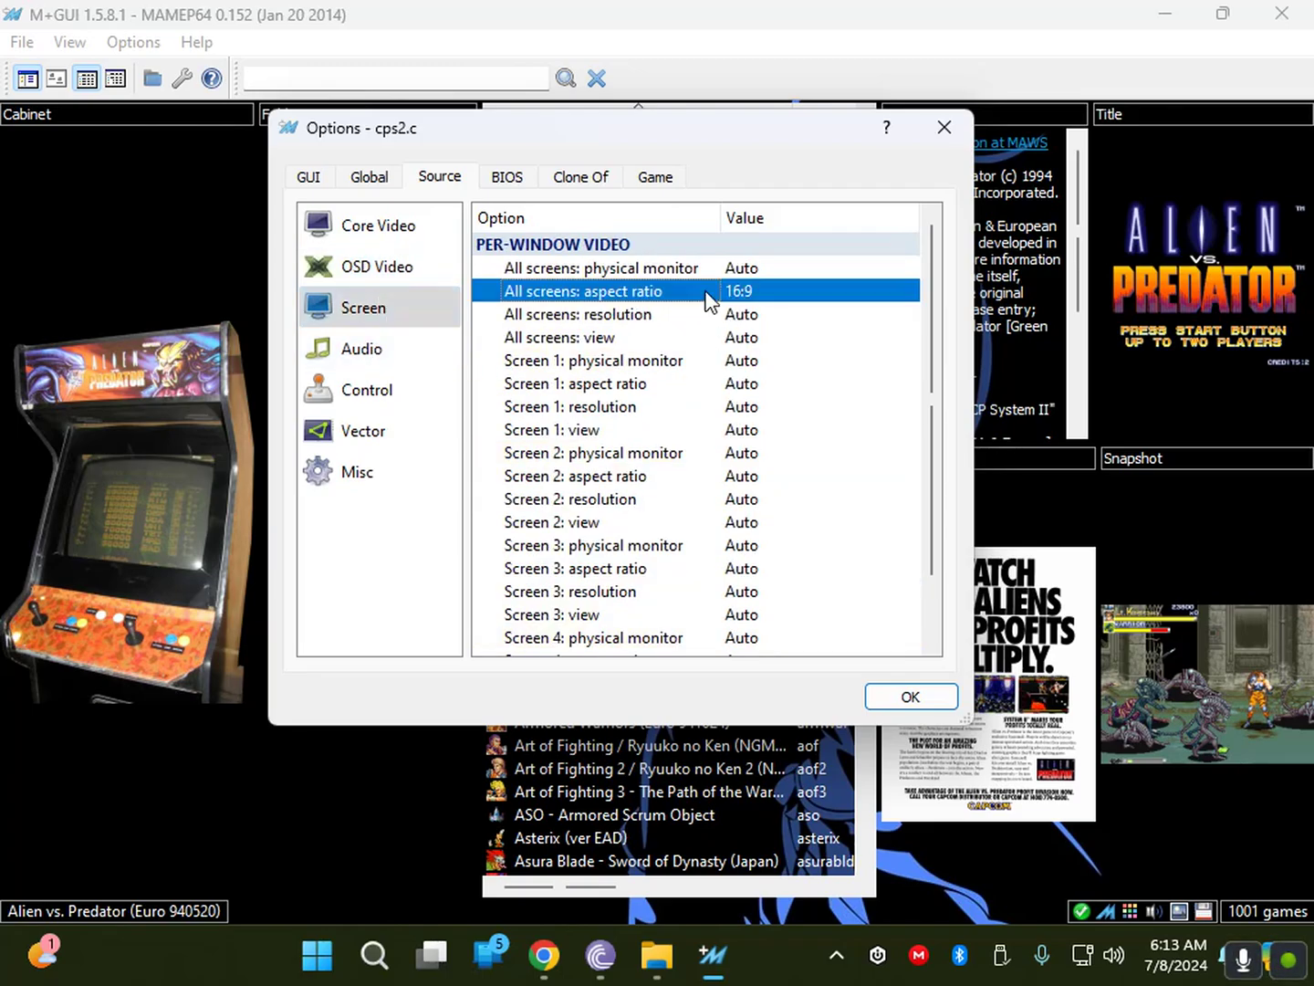
pyautogui.click(758, 292)
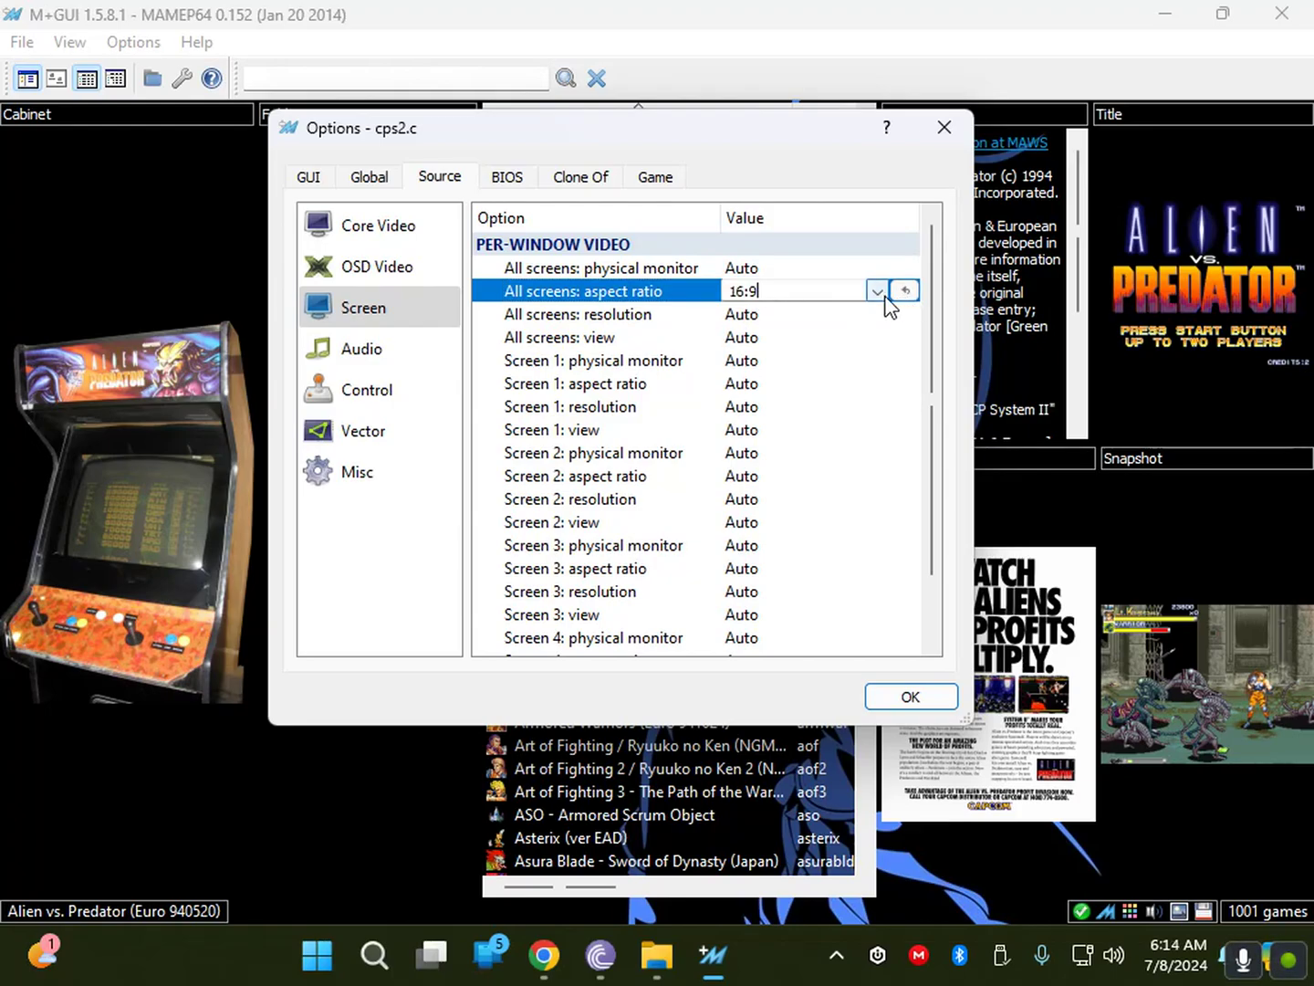
pyautogui.click(881, 294)
pyautogui.click(812, 313)
pyautogui.click(875, 291)
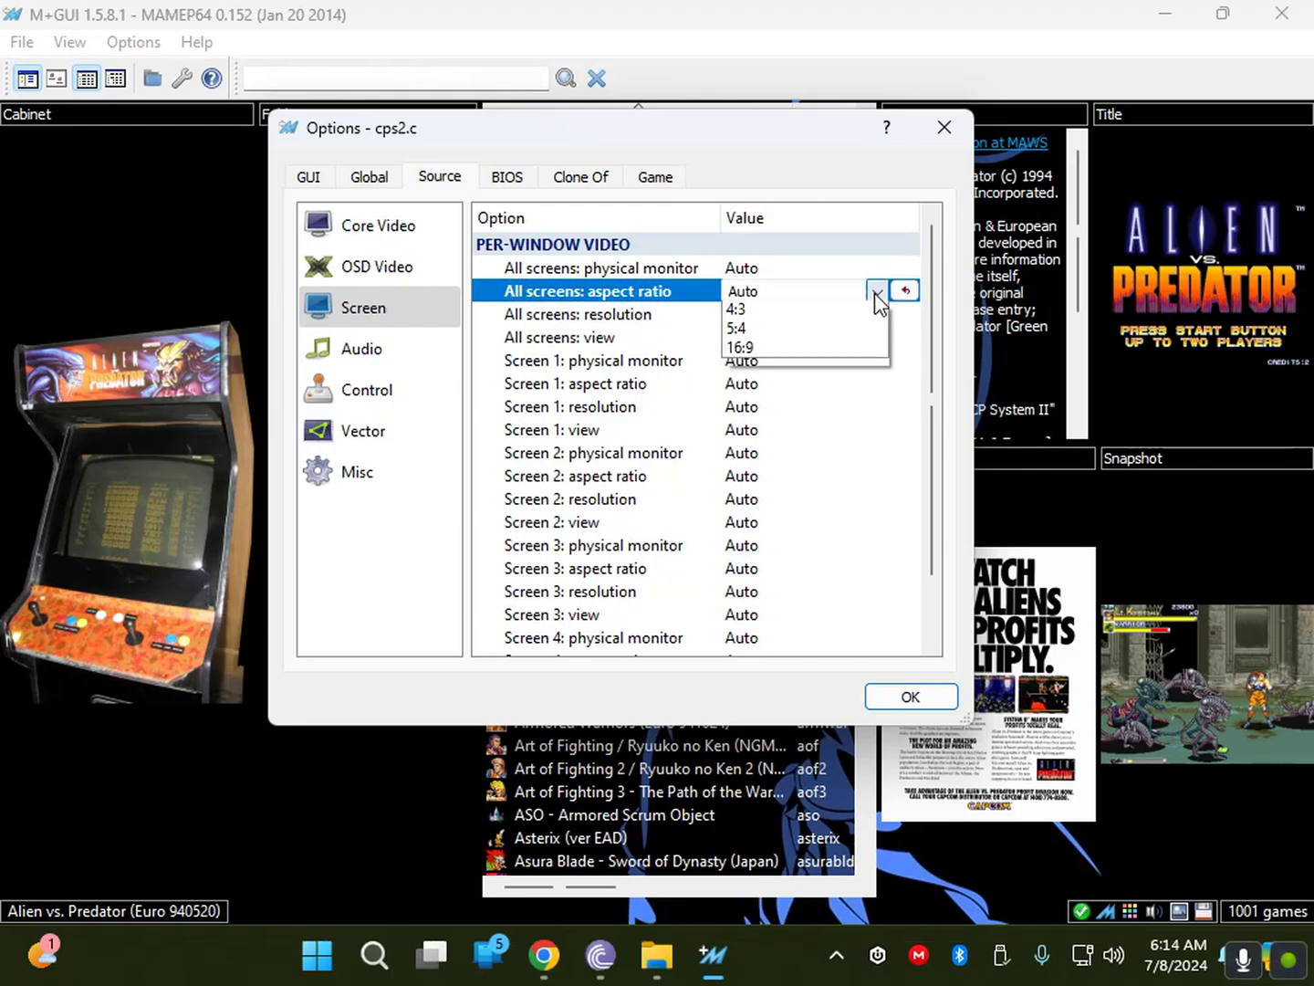
pyautogui.click(788, 333)
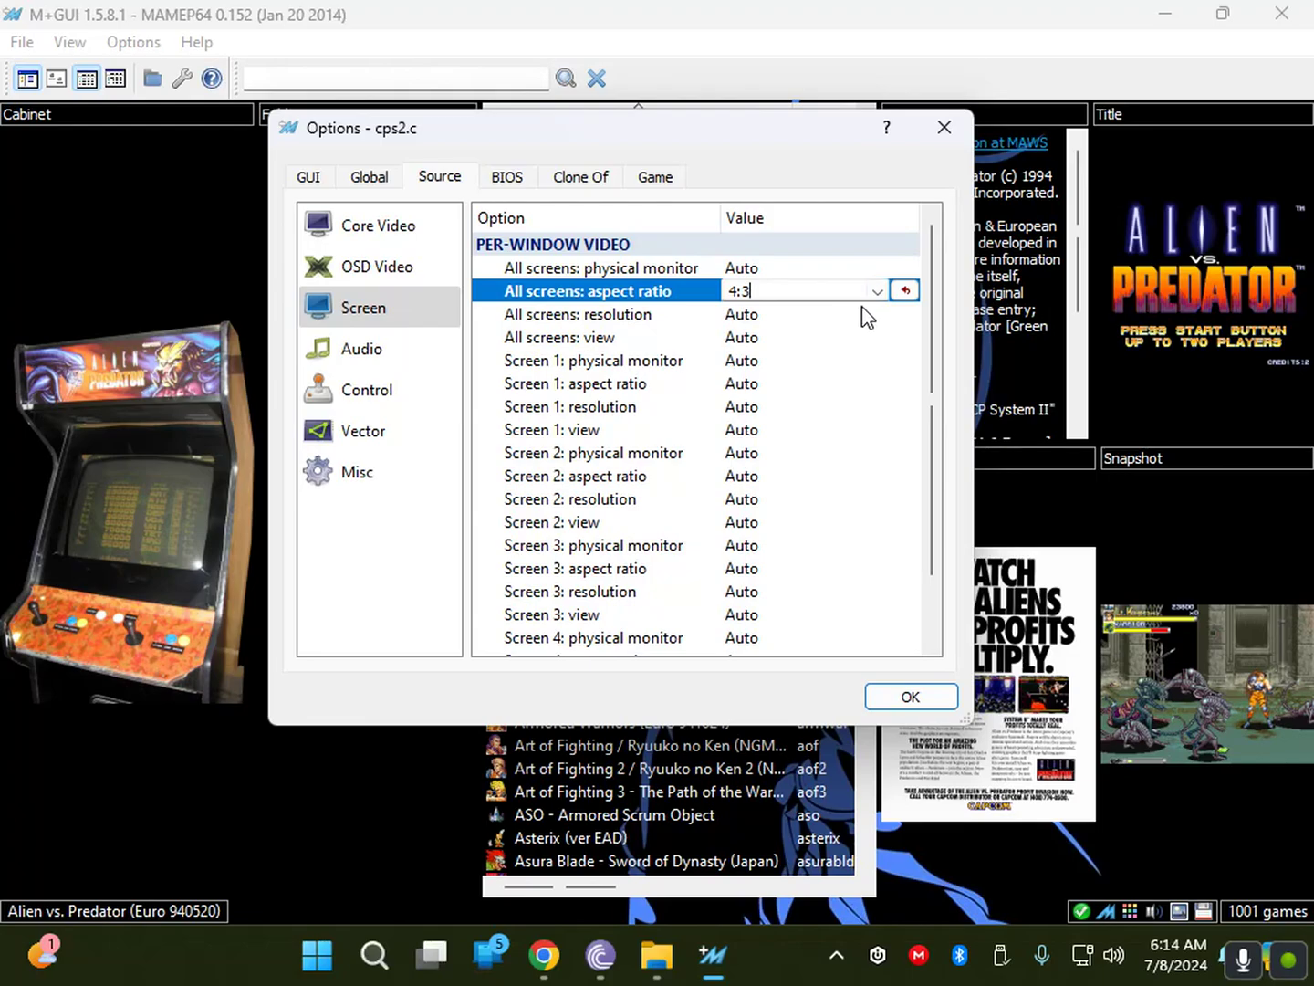
pyautogui.click(816, 324)
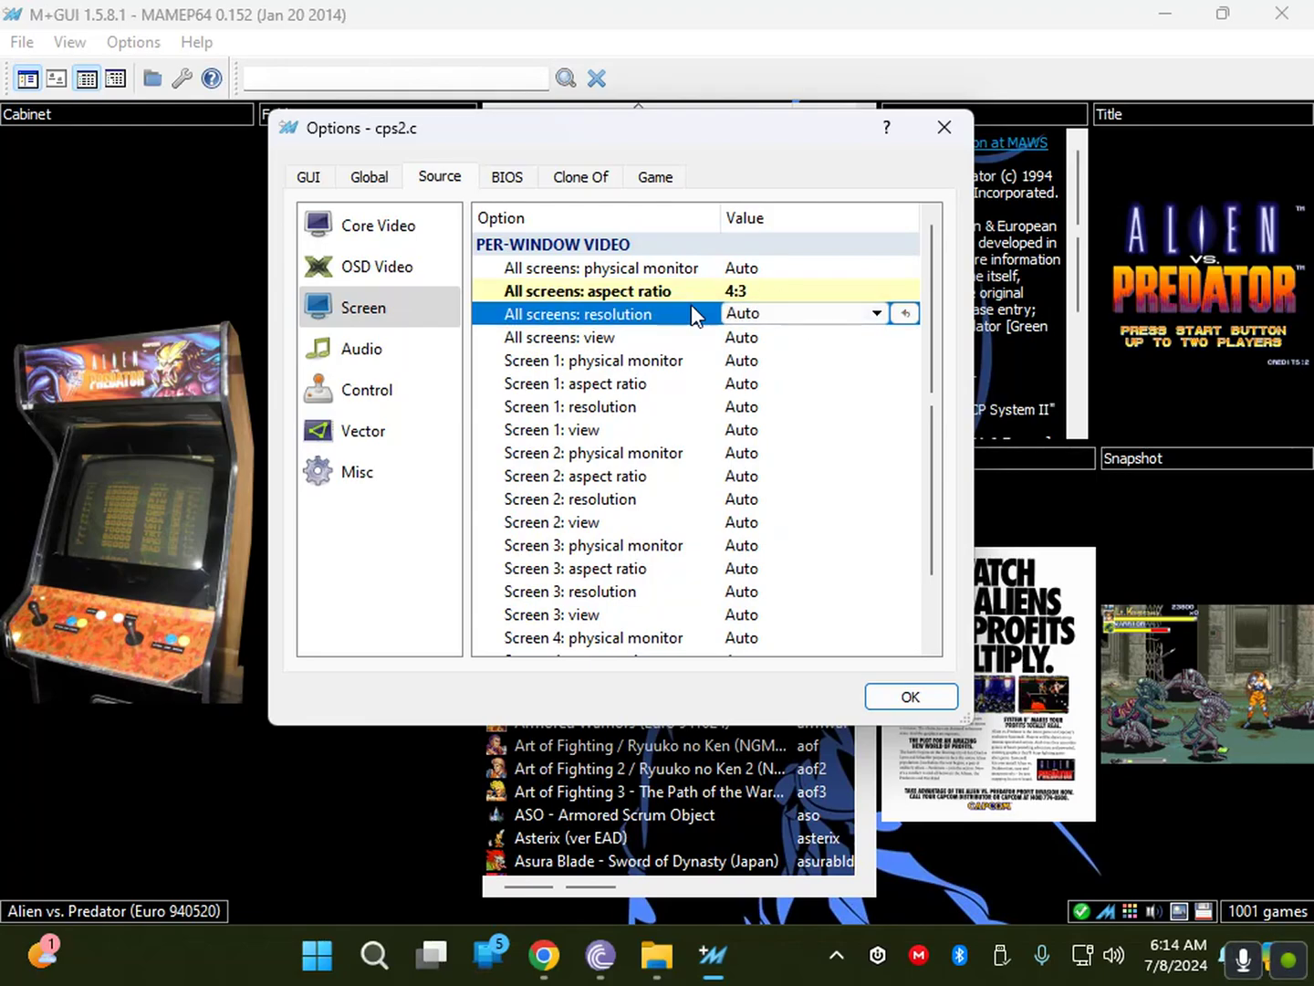
# Set the view for all screens to Standard in the global Screen options.
pyautogui.click(374, 184)
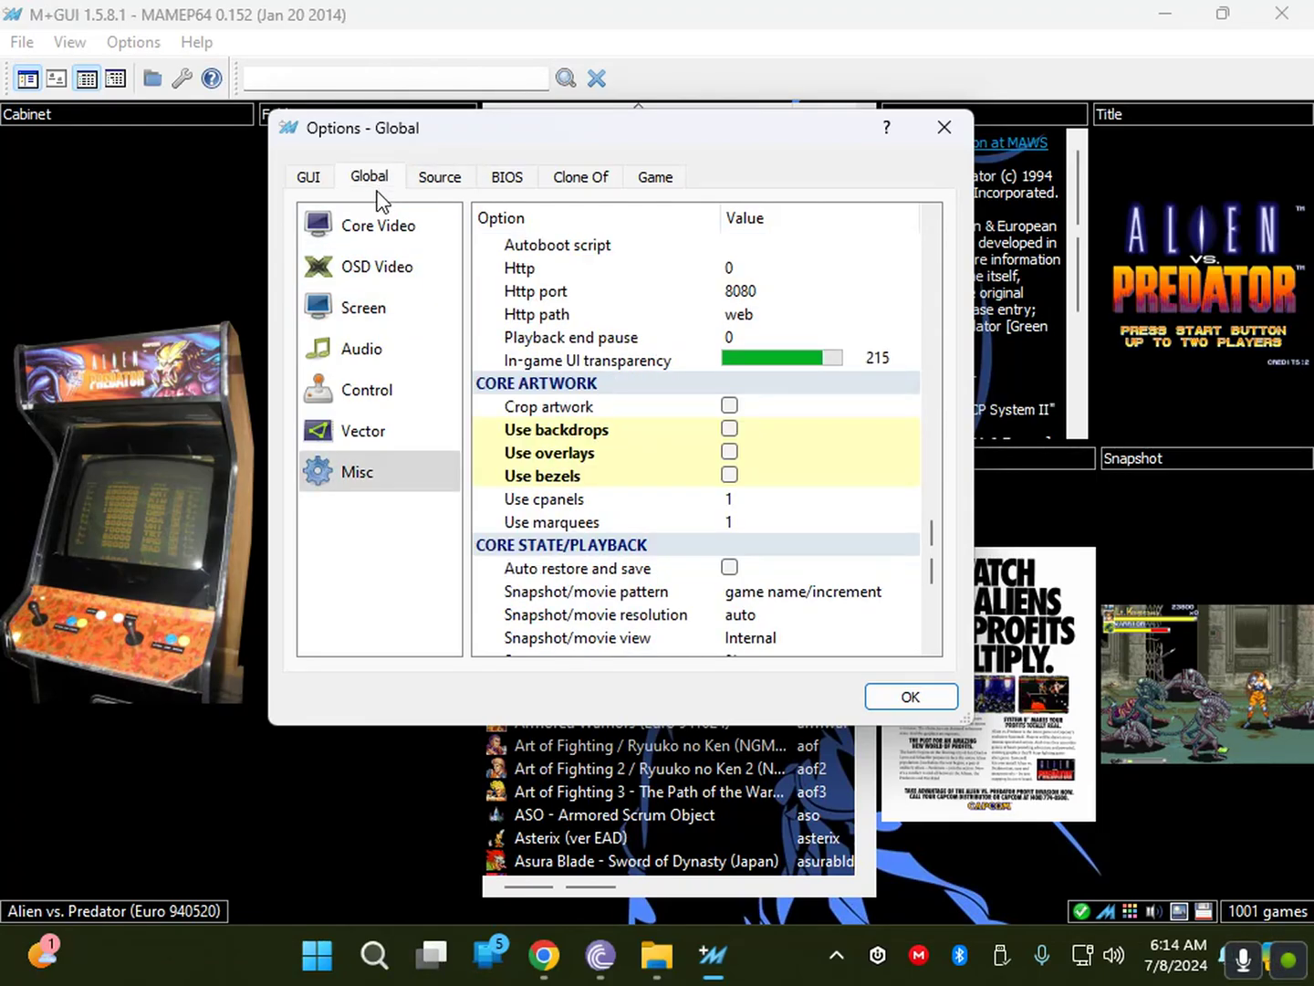
pyautogui.click(369, 306)
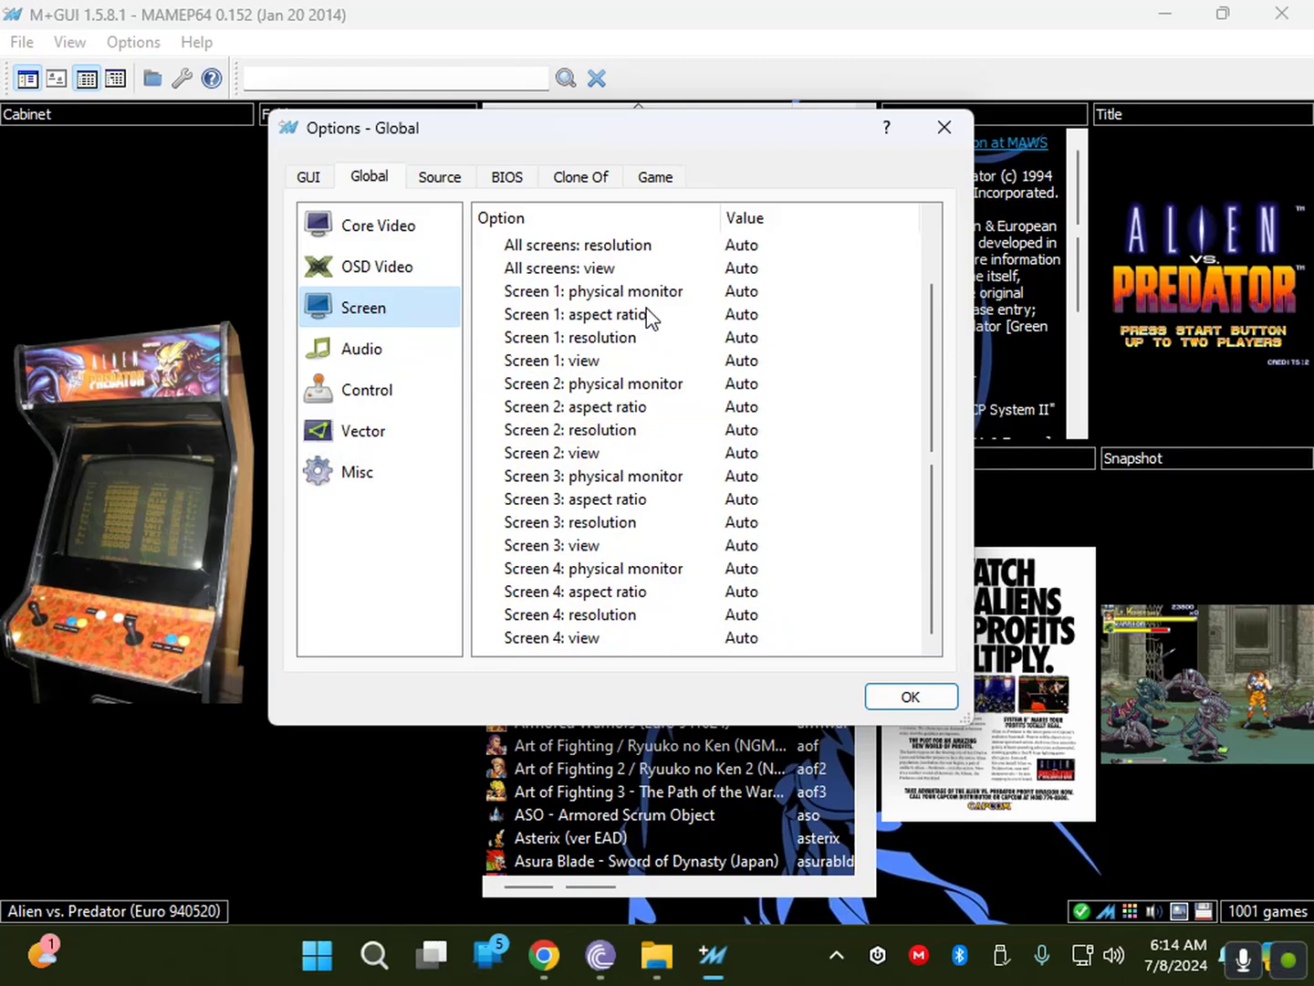
pyautogui.click(683, 270)
pyautogui.click(777, 268)
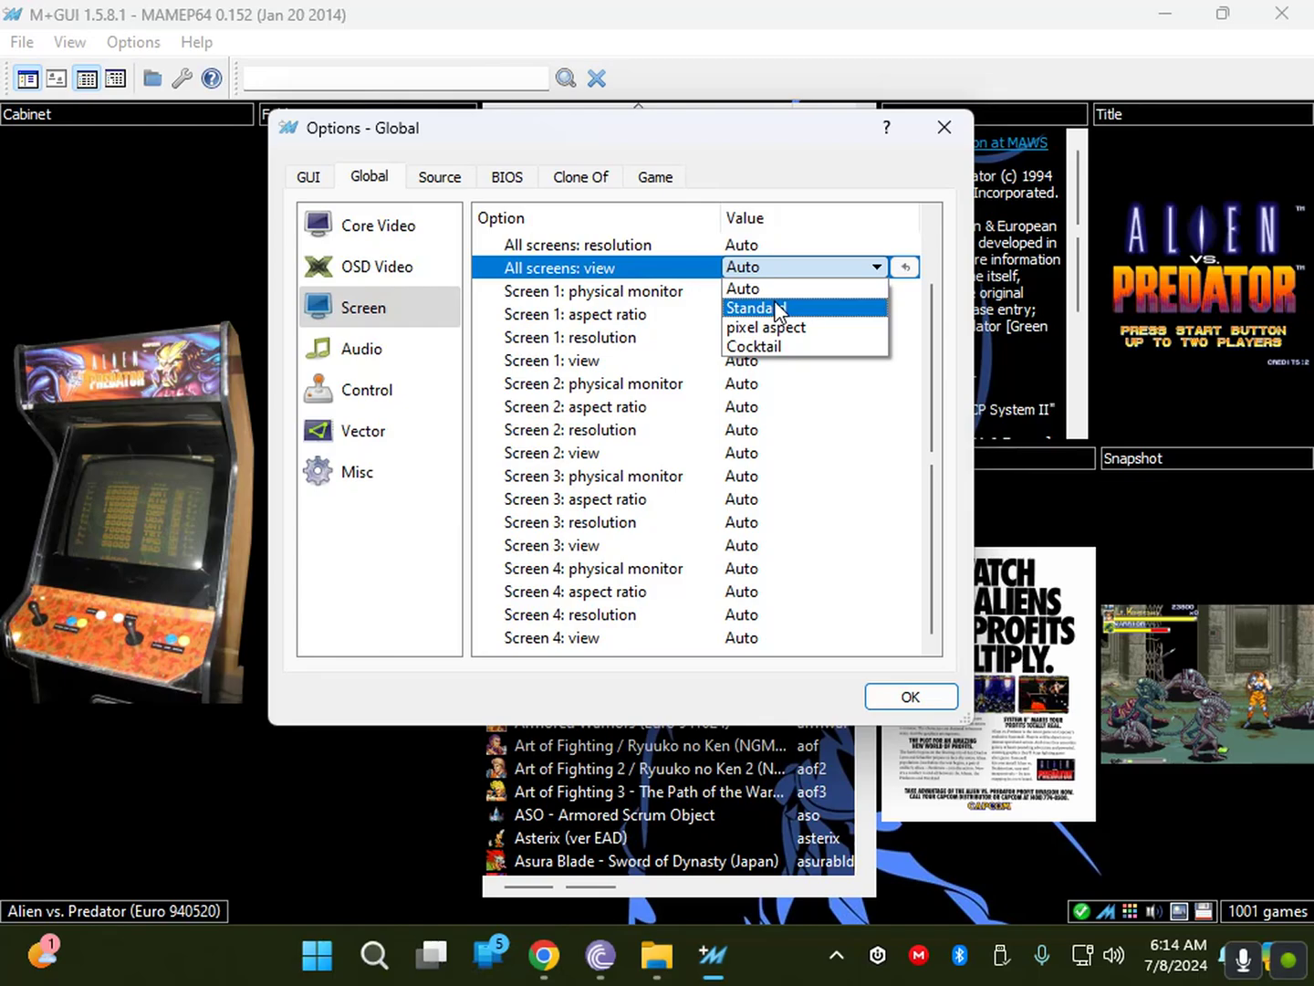
pyautogui.click(778, 309)
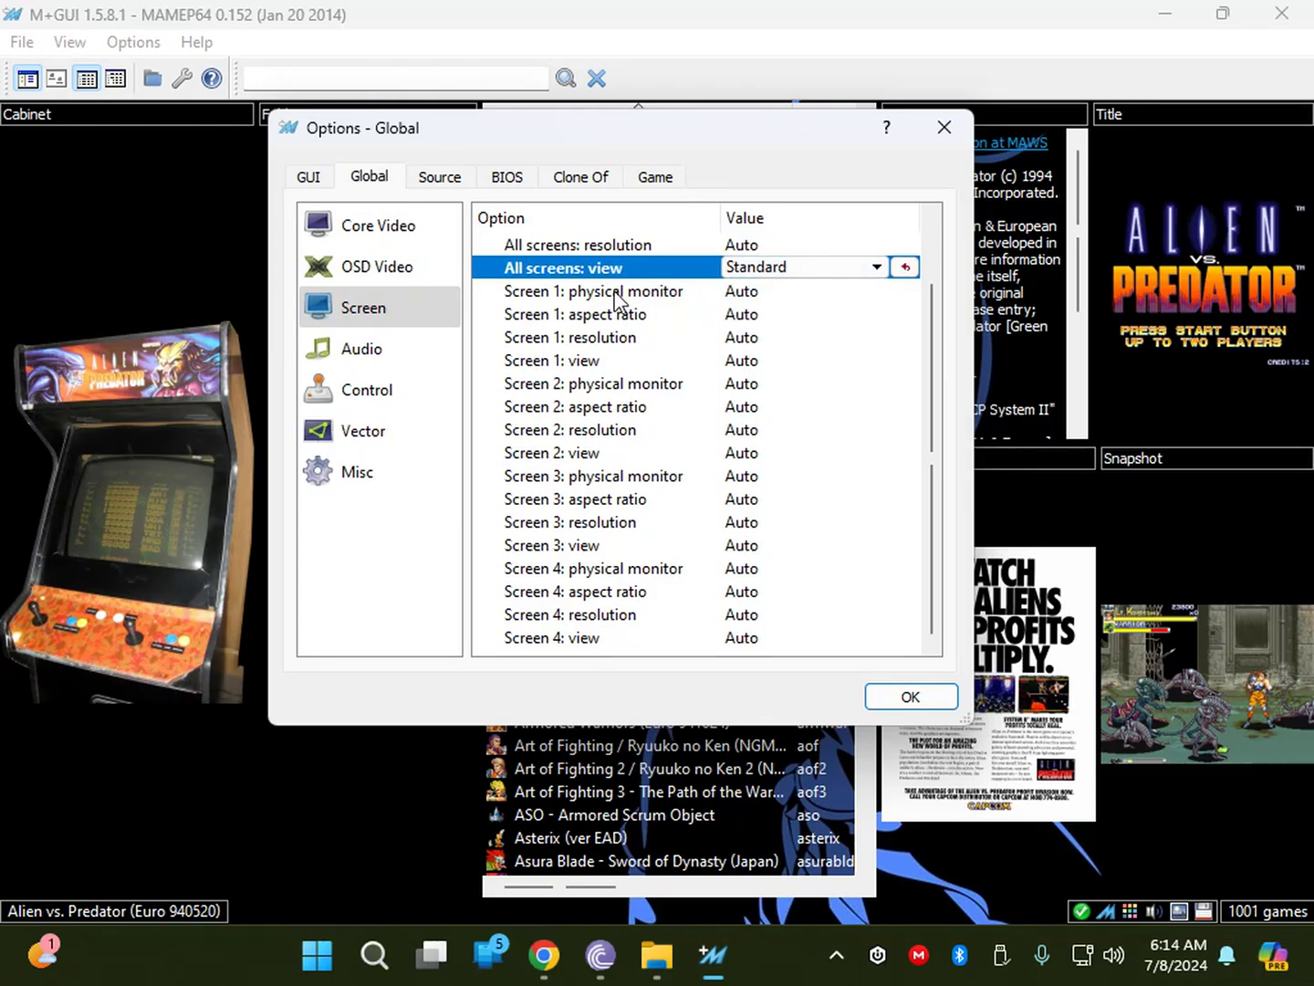
# Set Screen 1's aspect ratio to 4:3 in the global Screen options.
pyautogui.click(743, 316)
pyautogui.click(880, 317)
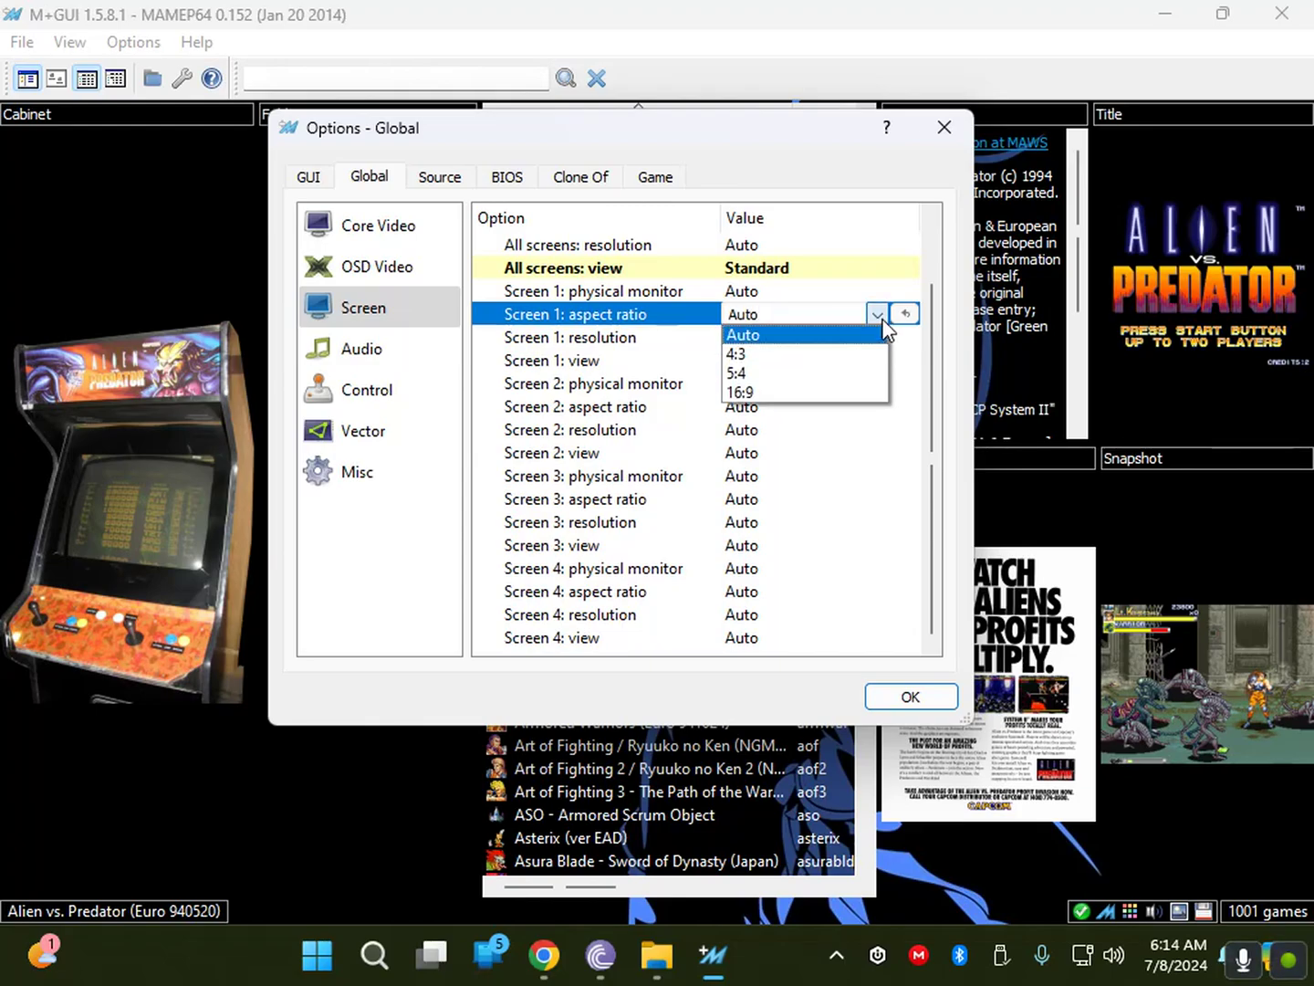
pyautogui.click(818, 354)
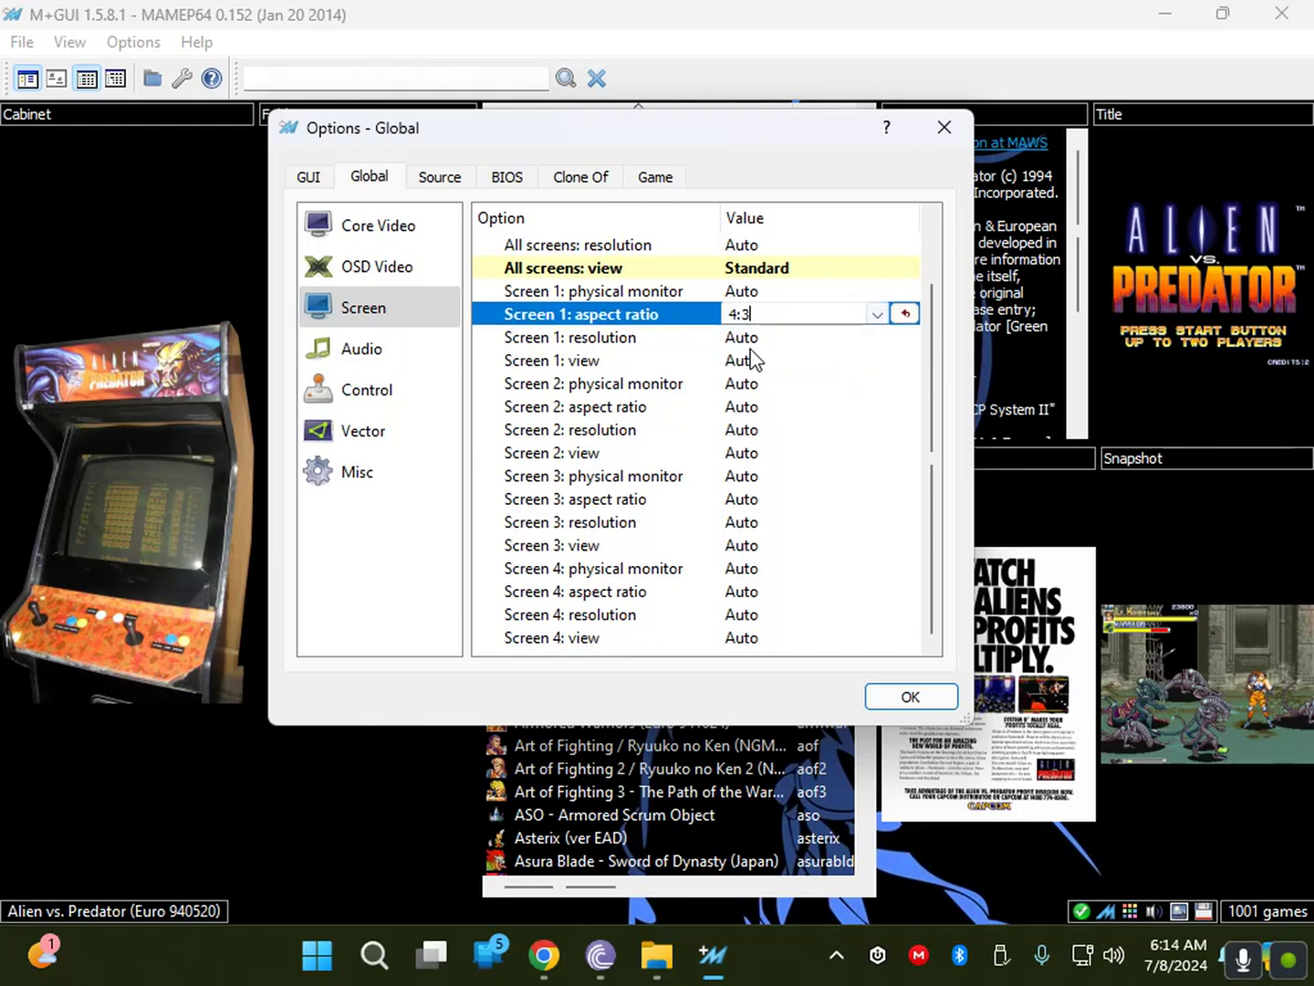
pyautogui.click(753, 359)
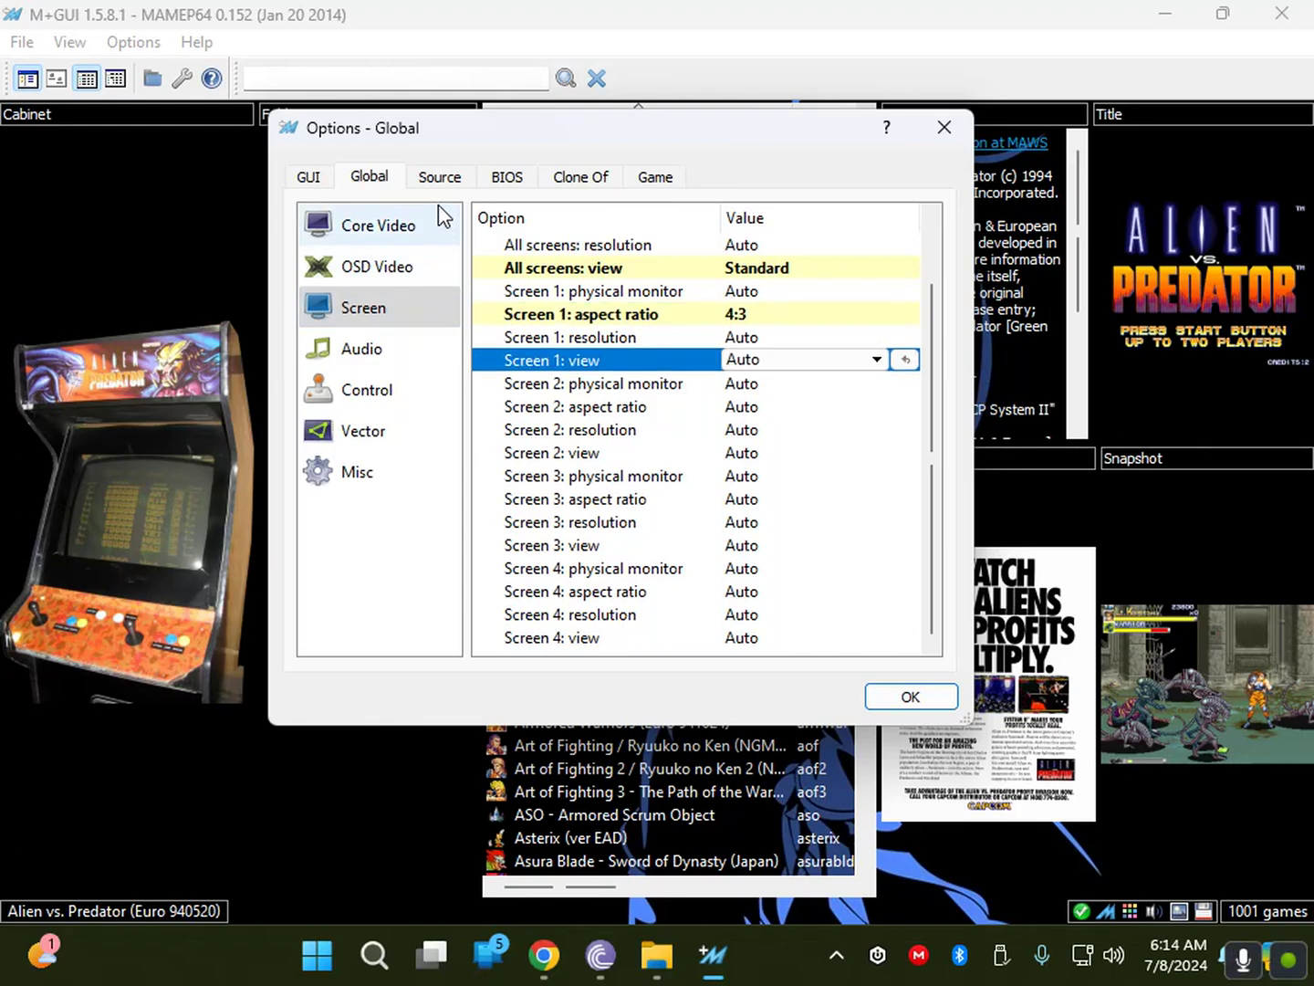
# Compare the source, BIOS and global Screen options, and set Screen 1's aspect ratio to Auto for the cps2.c source.
pyautogui.click(442, 179)
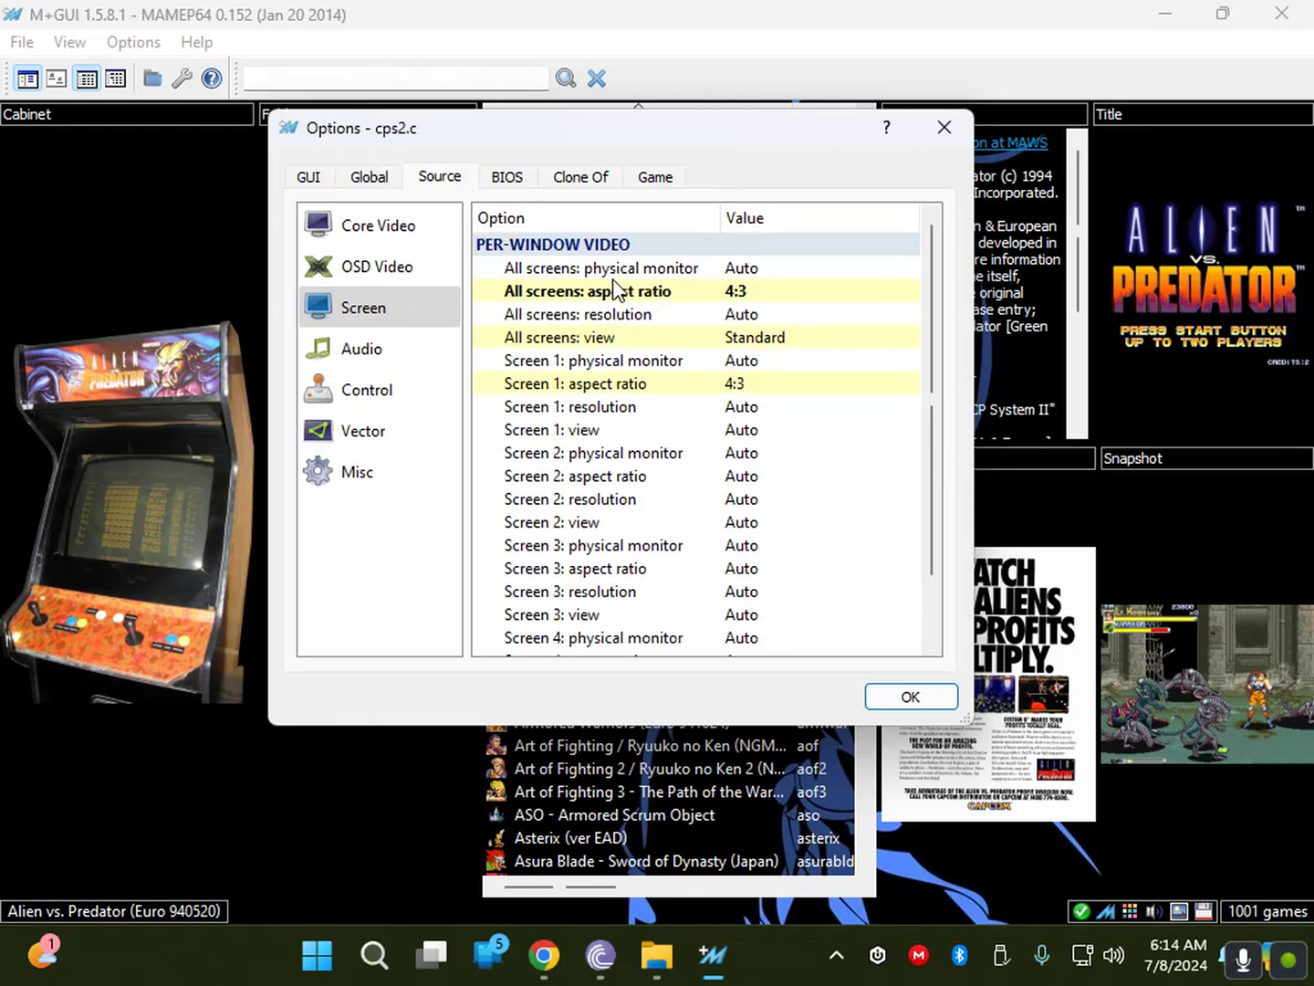
pyautogui.click(512, 181)
pyautogui.click(444, 183)
pyautogui.click(374, 183)
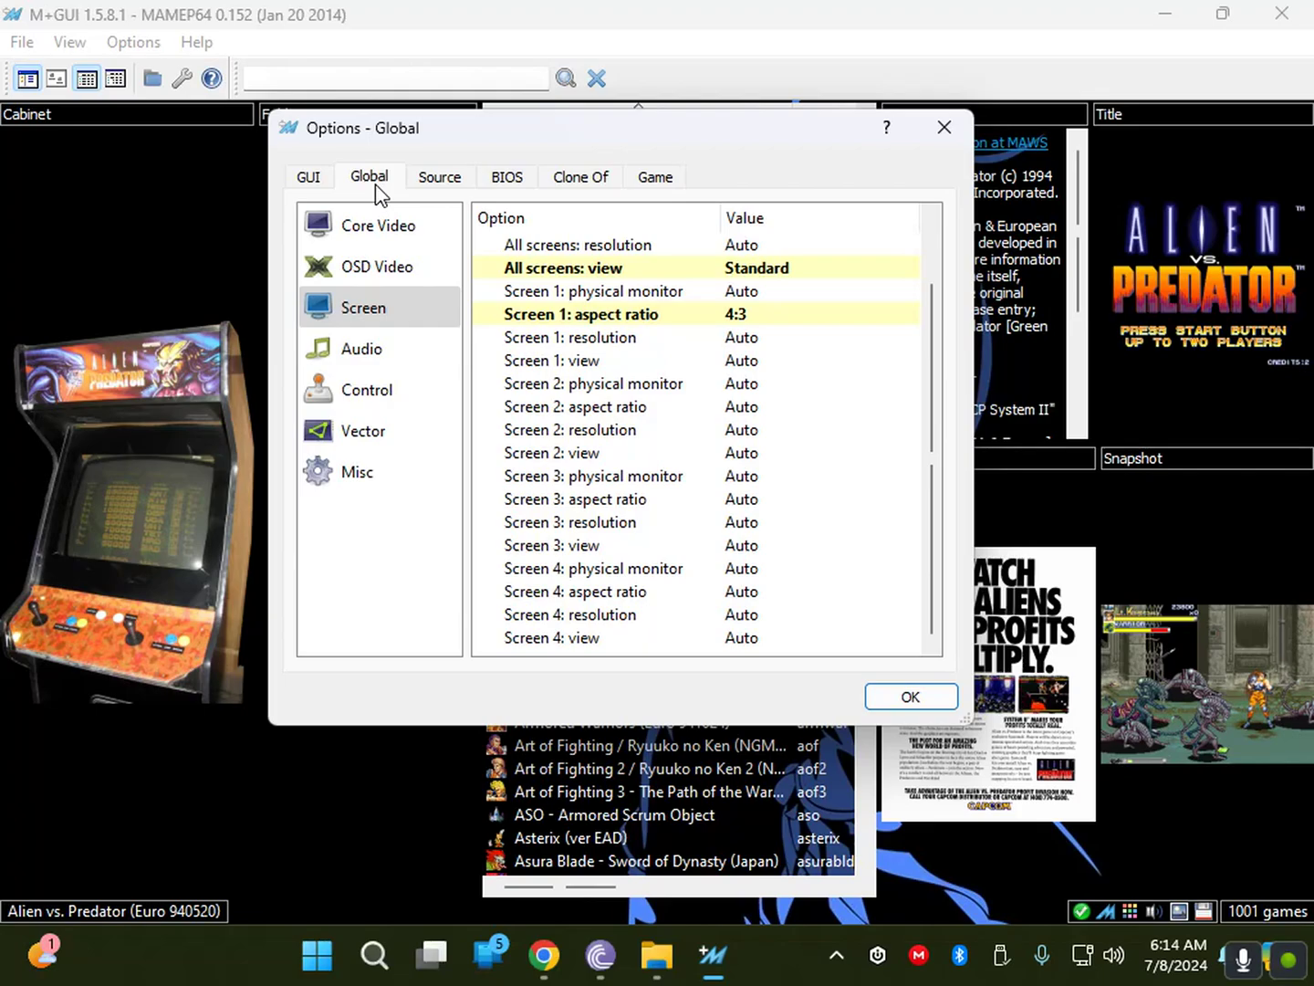
pyautogui.click(425, 185)
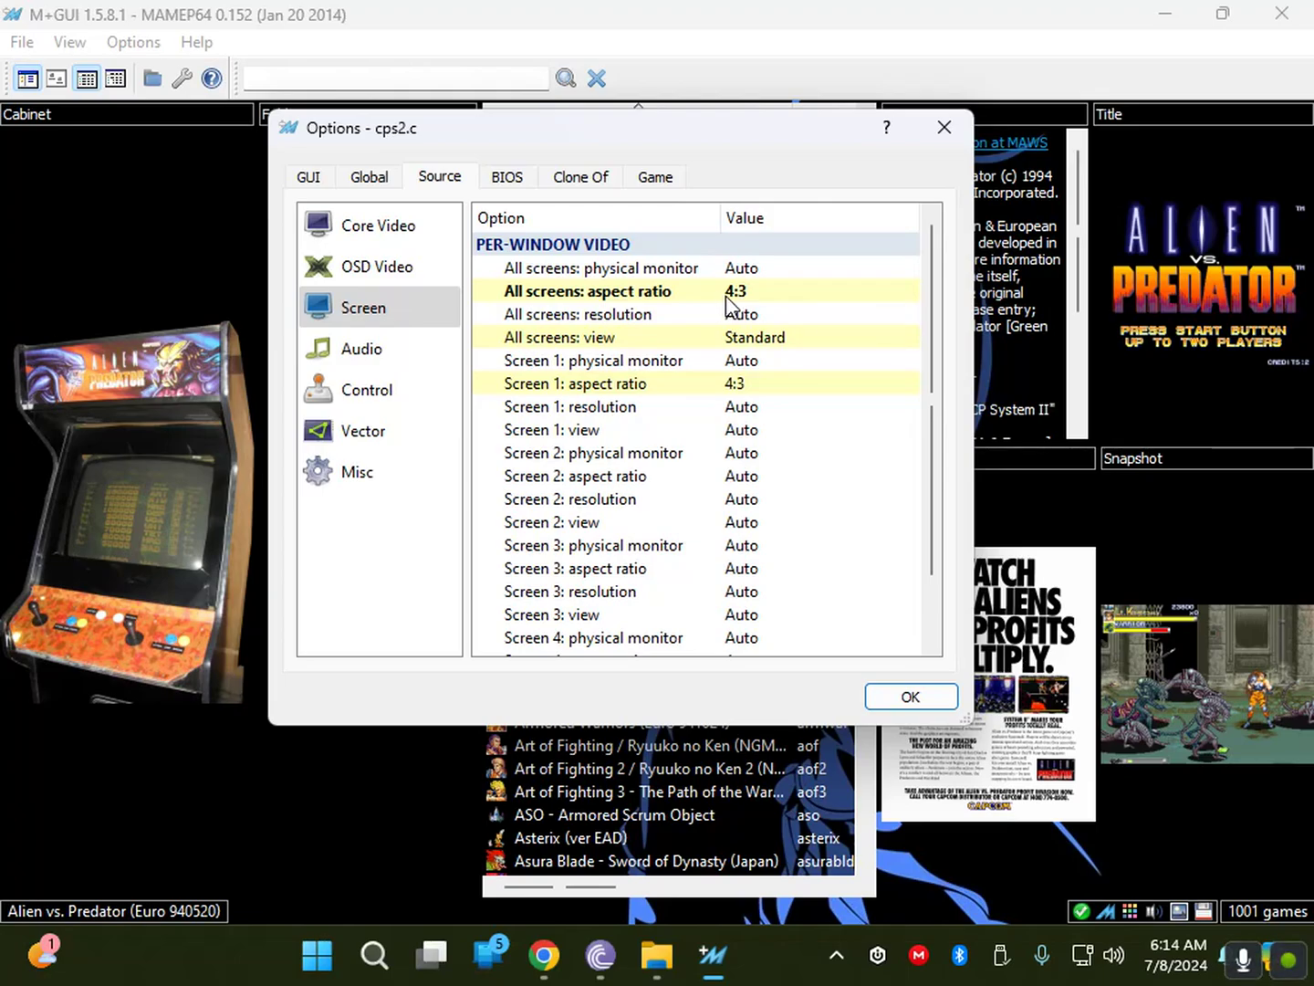
pyautogui.click(742, 384)
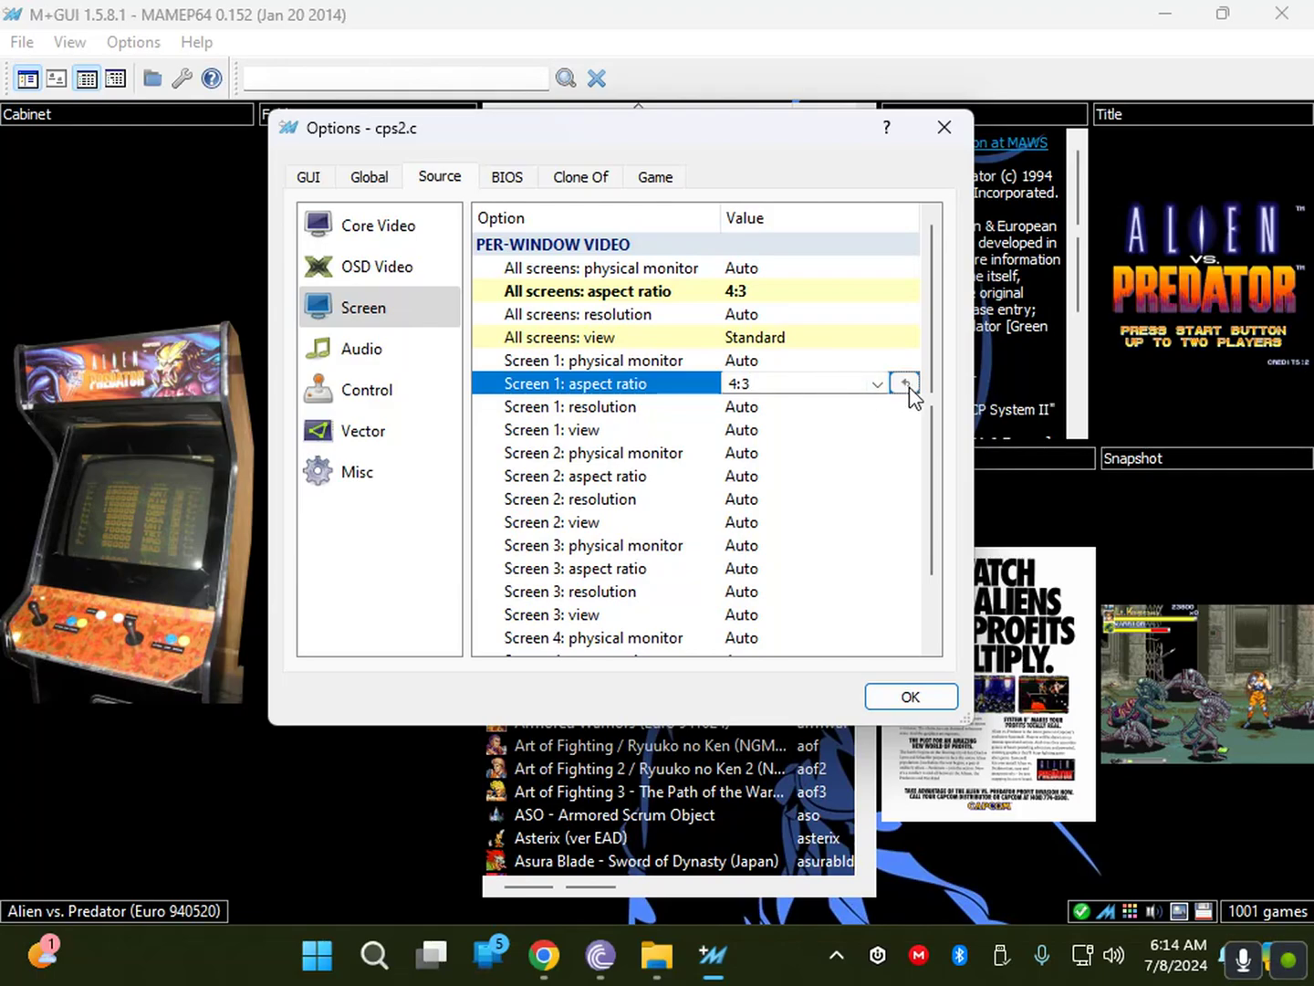
pyautogui.click(790, 407)
pyautogui.click(758, 384)
pyautogui.click(875, 381)
pyautogui.click(799, 405)
pyautogui.click(675, 365)
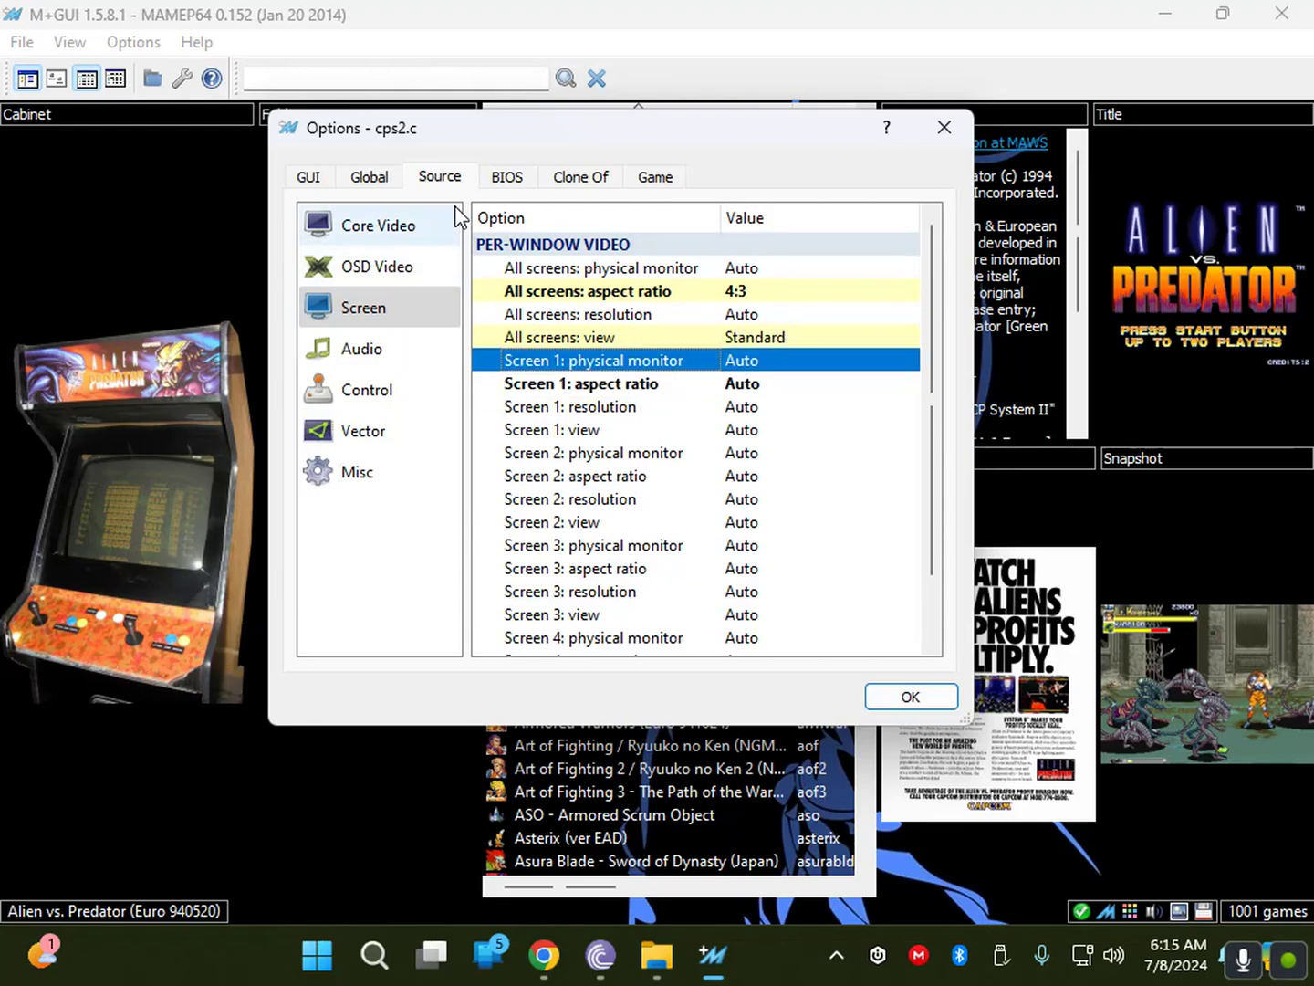
# Compare the Screen options across the global, cps2.c source and avsp game levels, and accept the options.
pyautogui.click(380, 179)
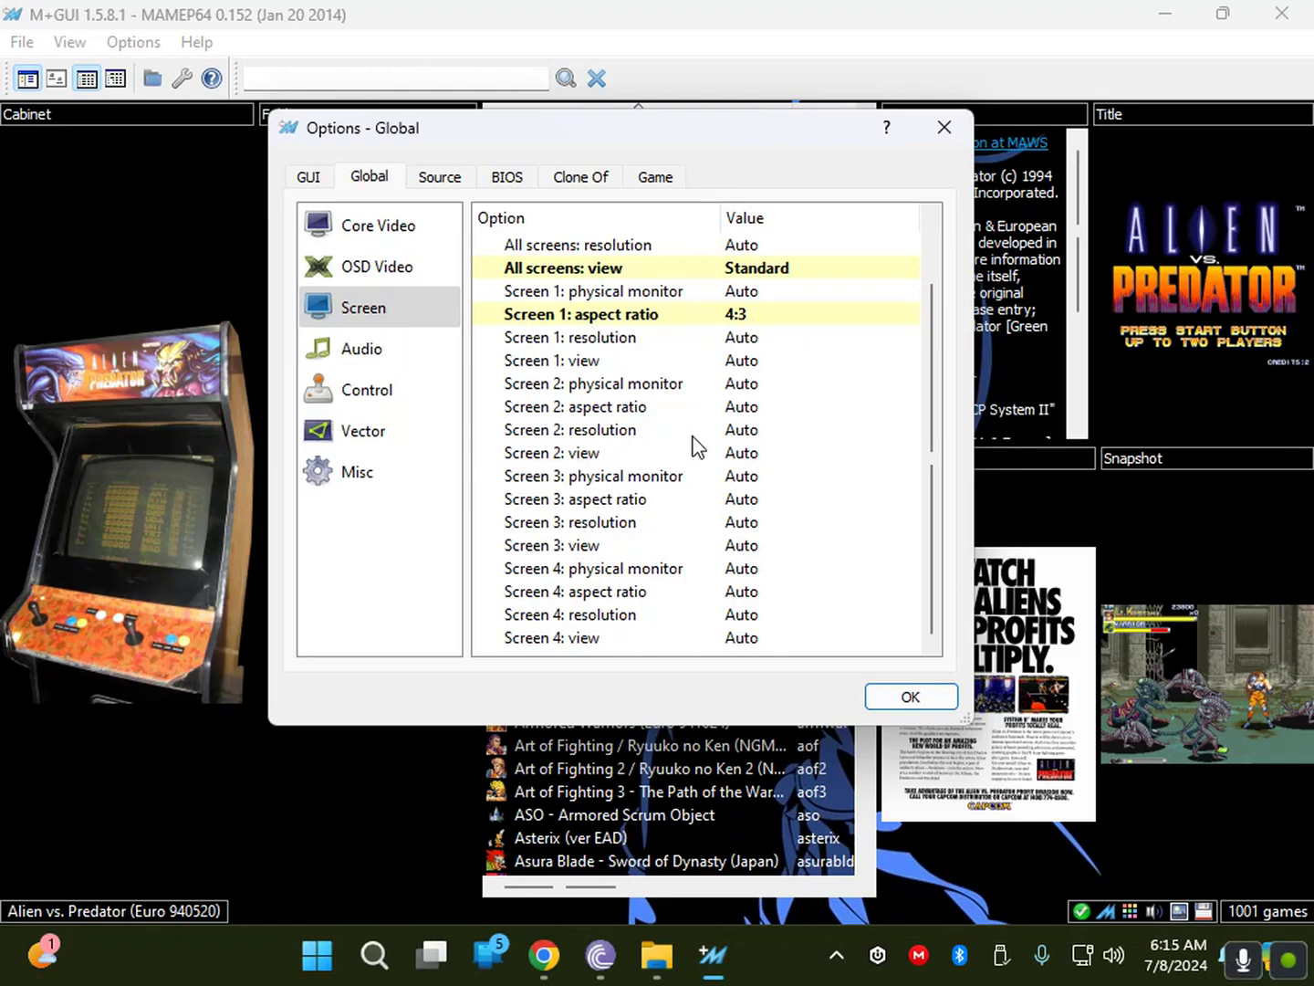
pyautogui.click(441, 180)
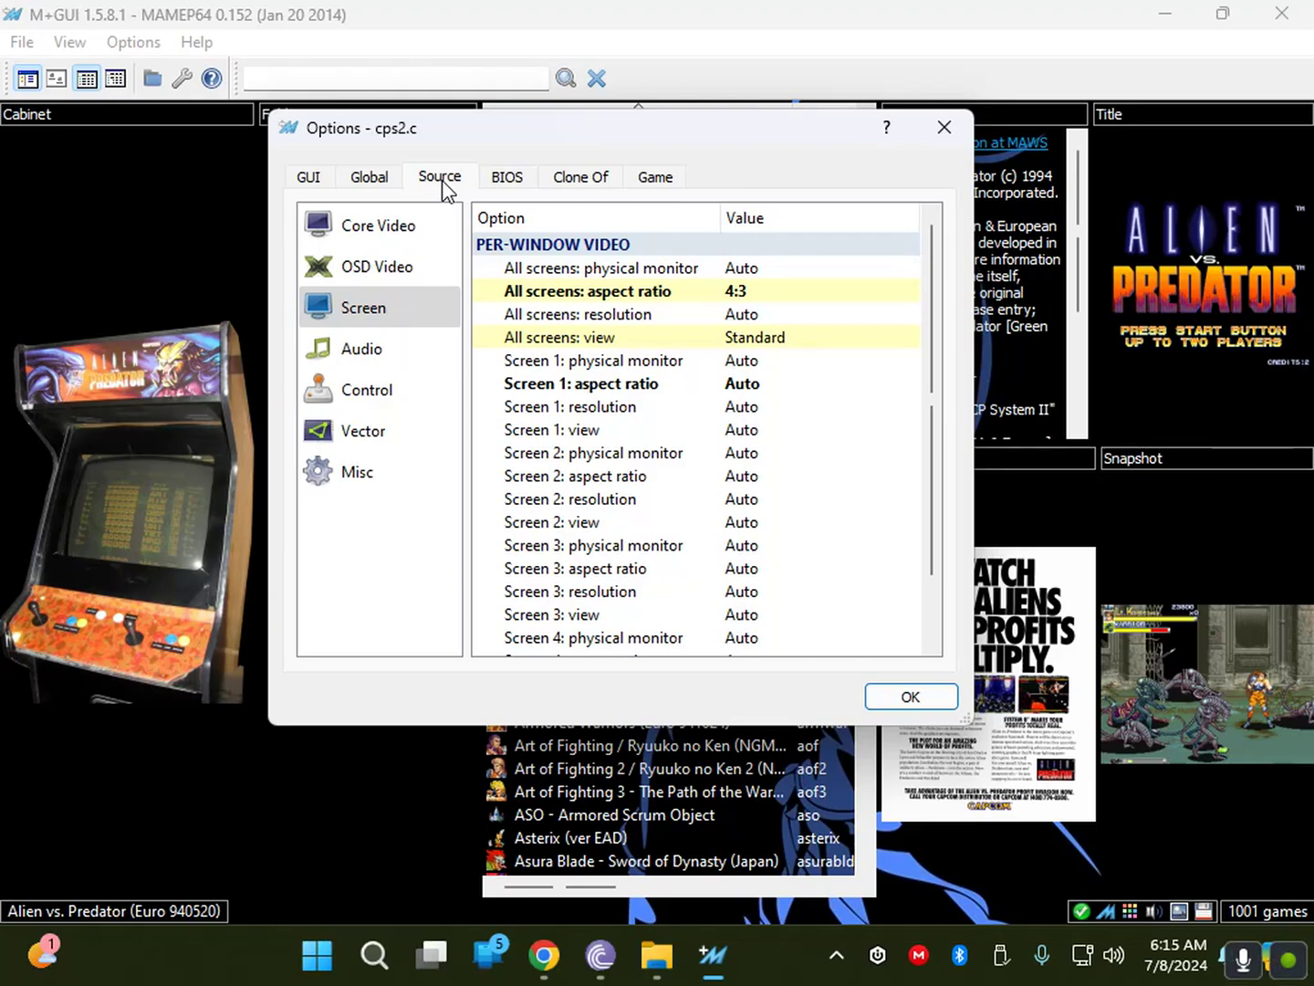
pyautogui.click(519, 186)
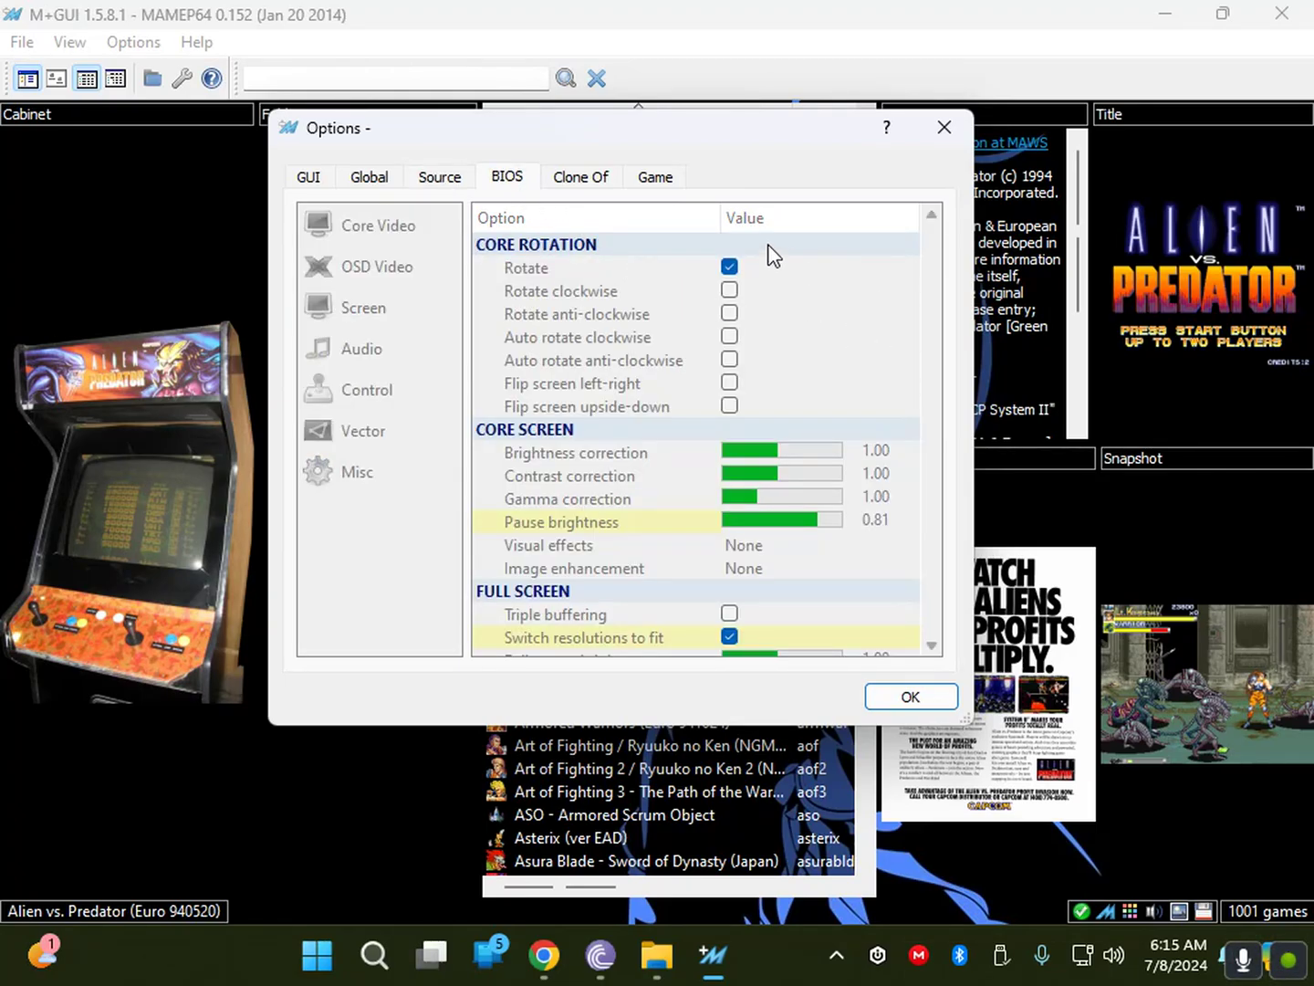
pyautogui.click(598, 187)
pyautogui.click(645, 184)
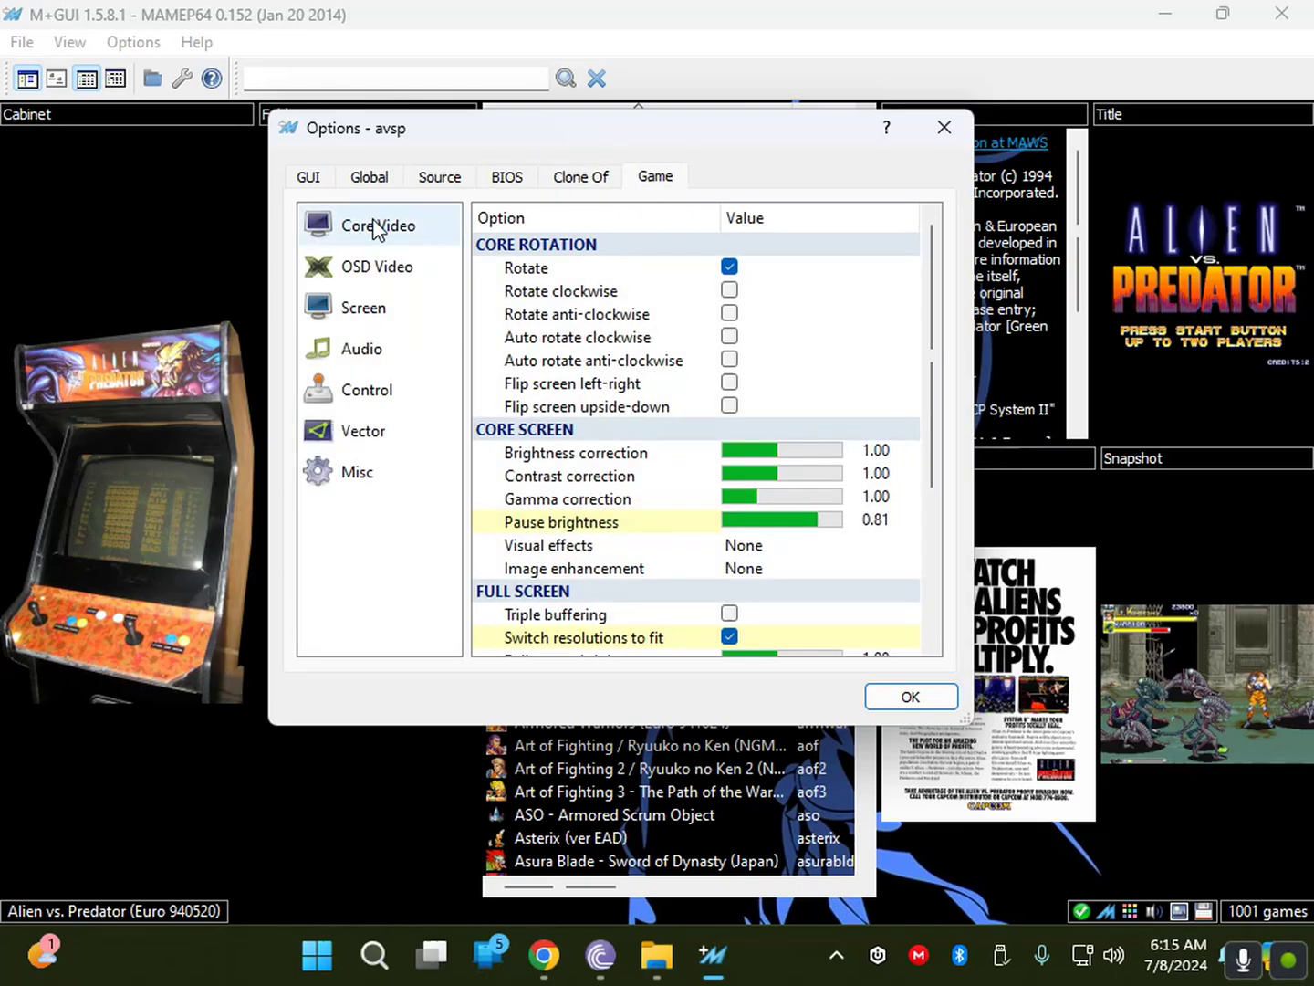
pyautogui.click(363, 319)
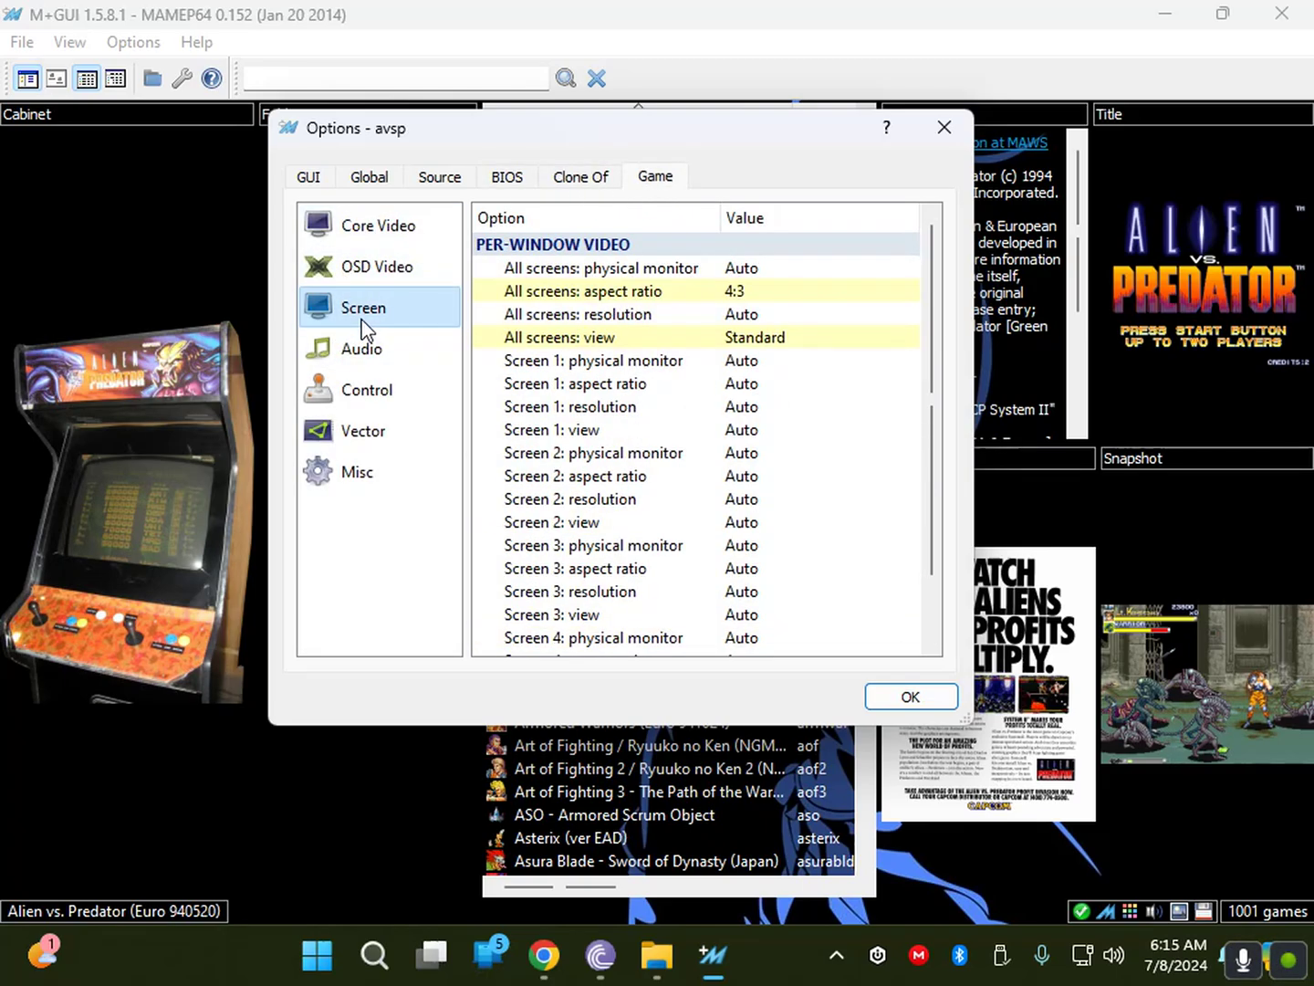
pyautogui.click(909, 697)
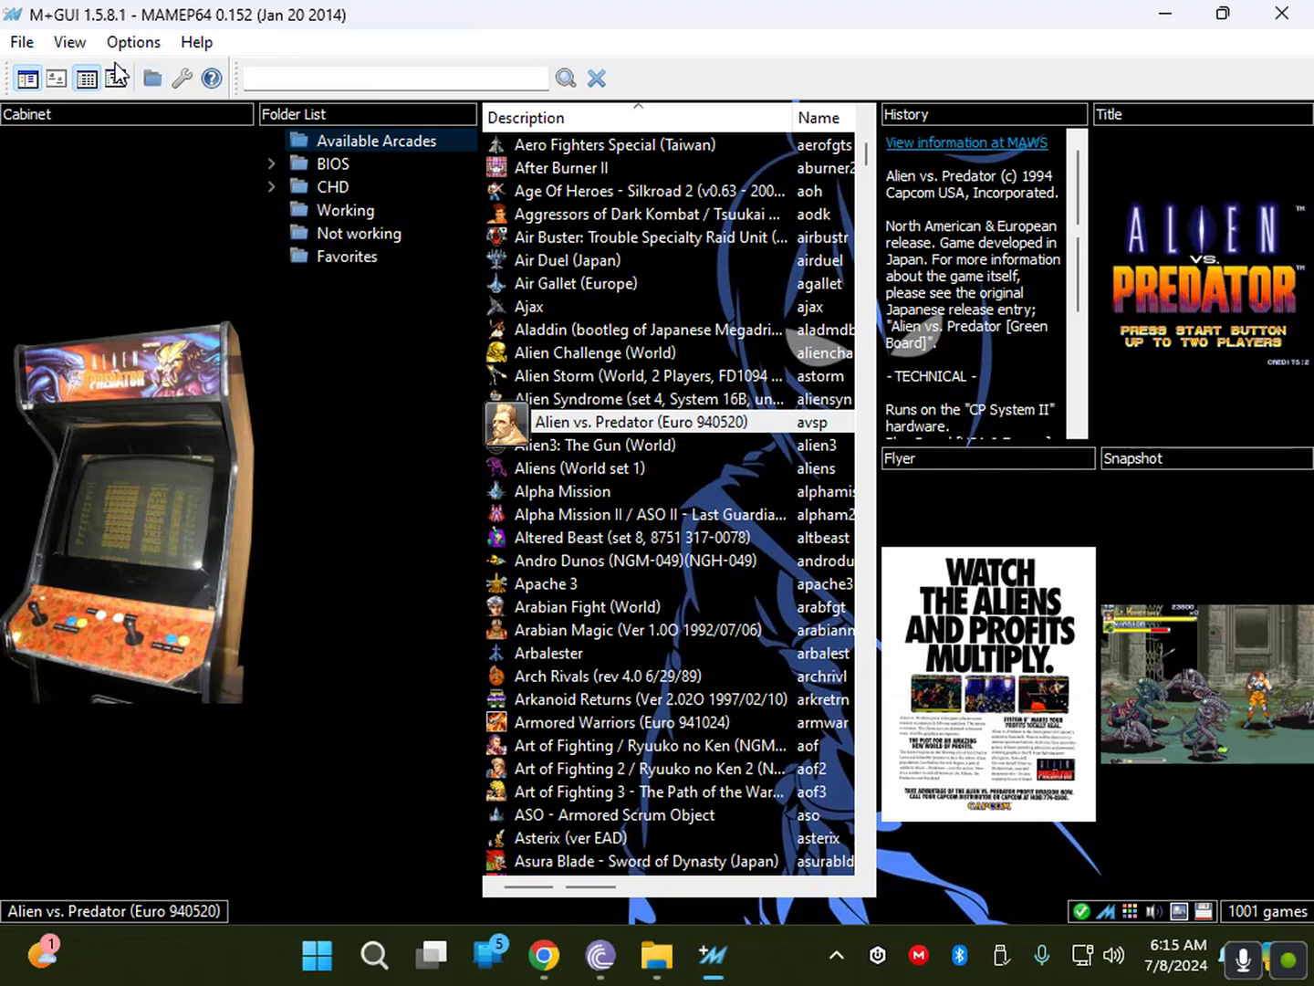
# Refresh all arcades and widen the game list of the Available Arcades folder to show the Year column.
pyautogui.click(70, 45)
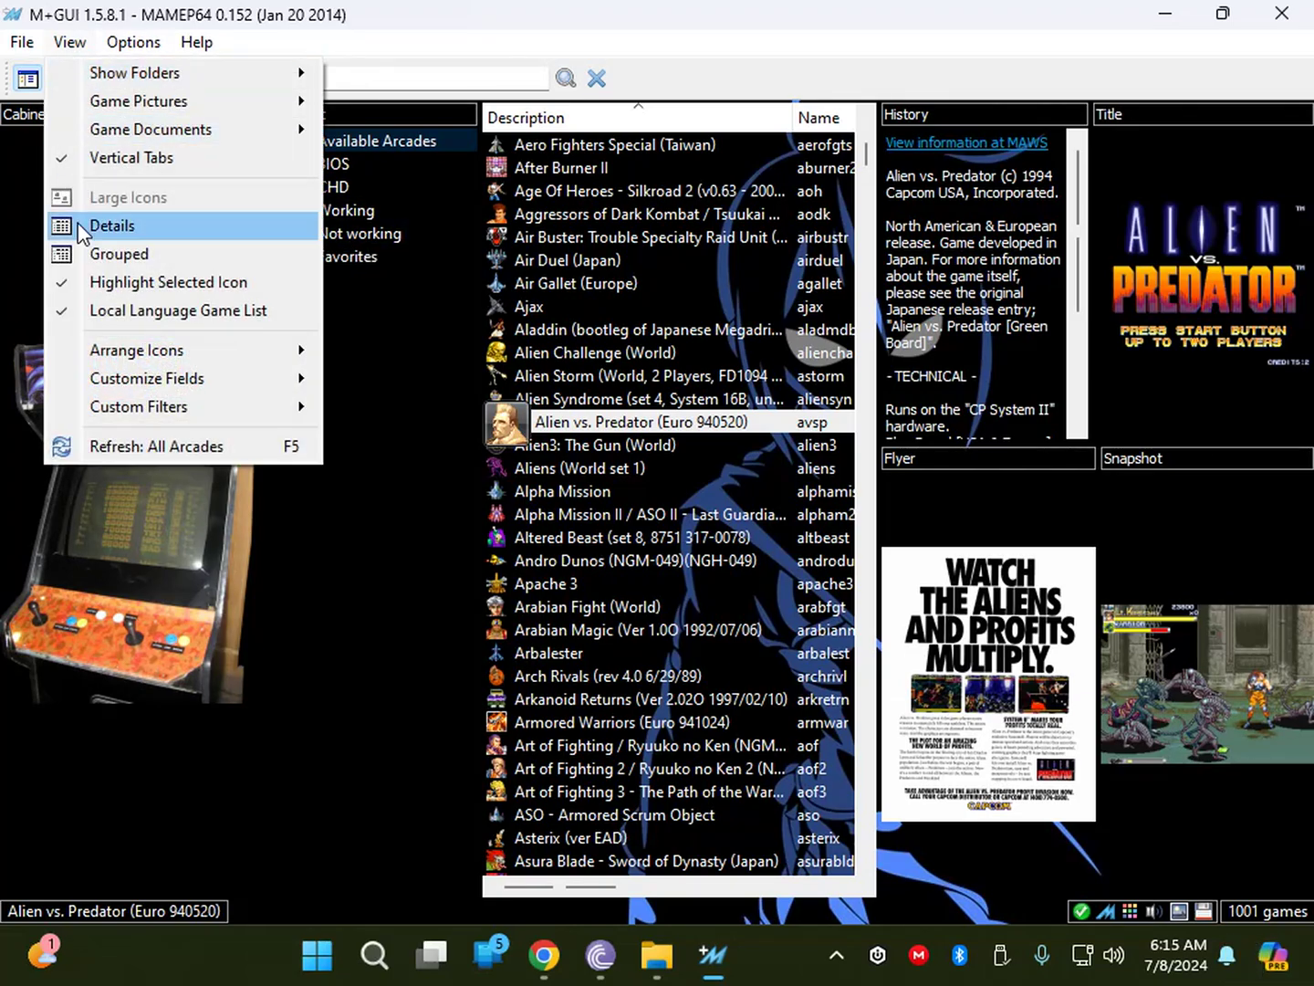
pyautogui.click(167, 444)
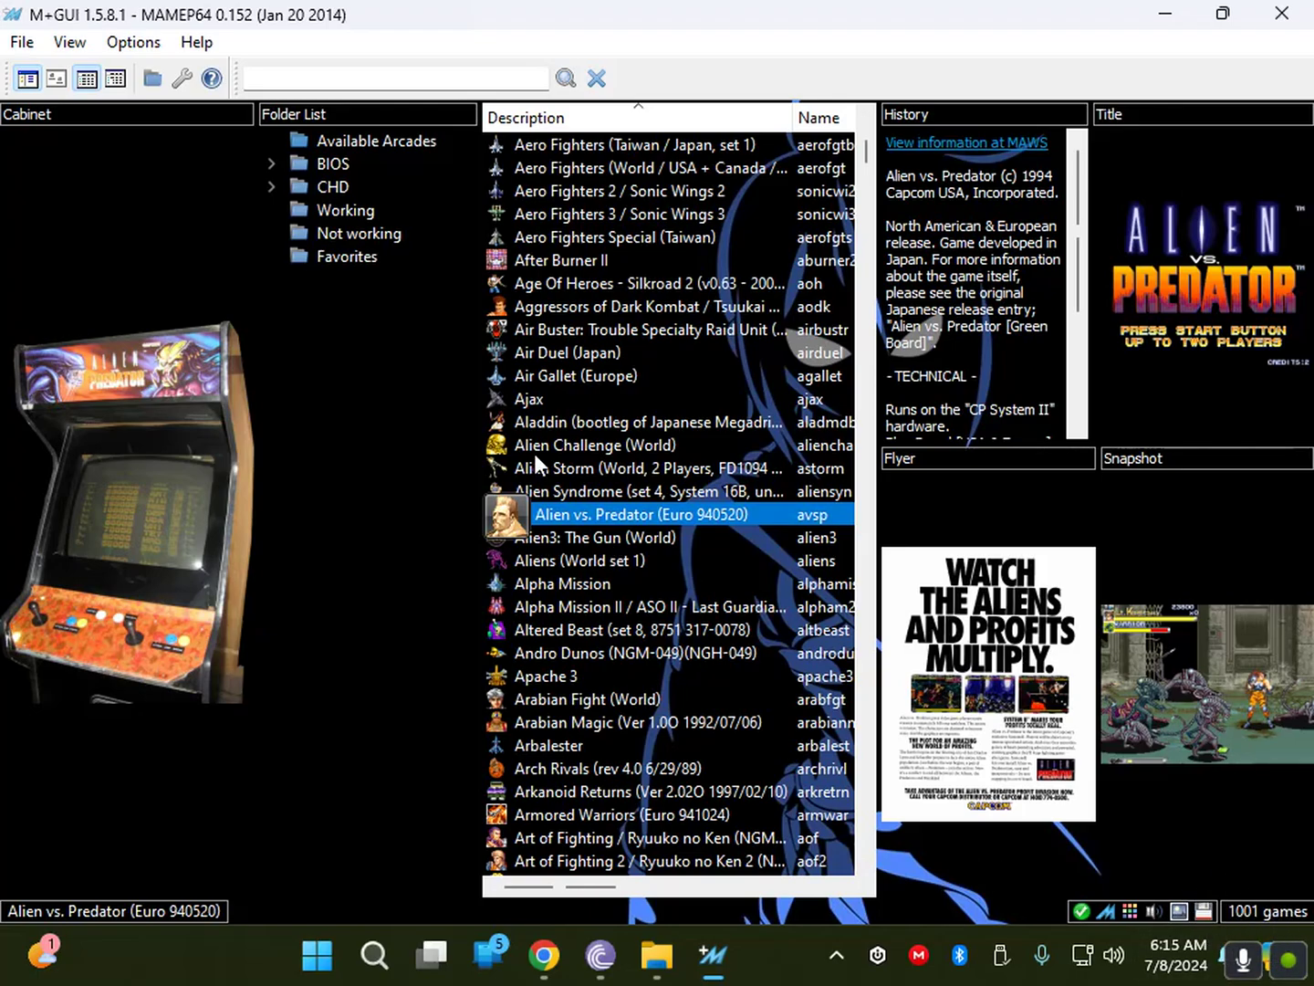
pyautogui.click(349, 139)
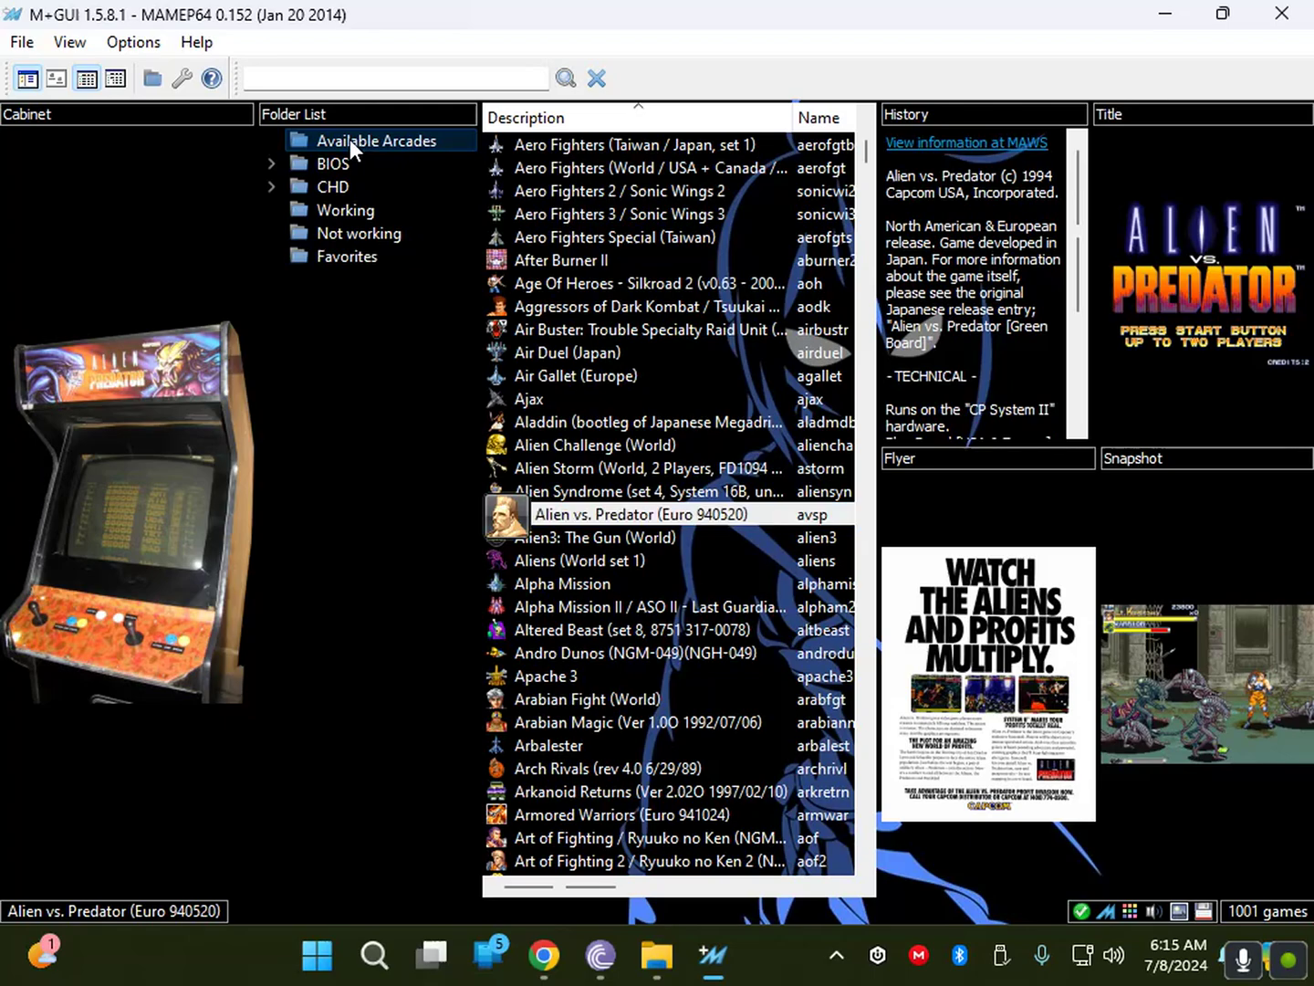
pyautogui.click(563, 153)
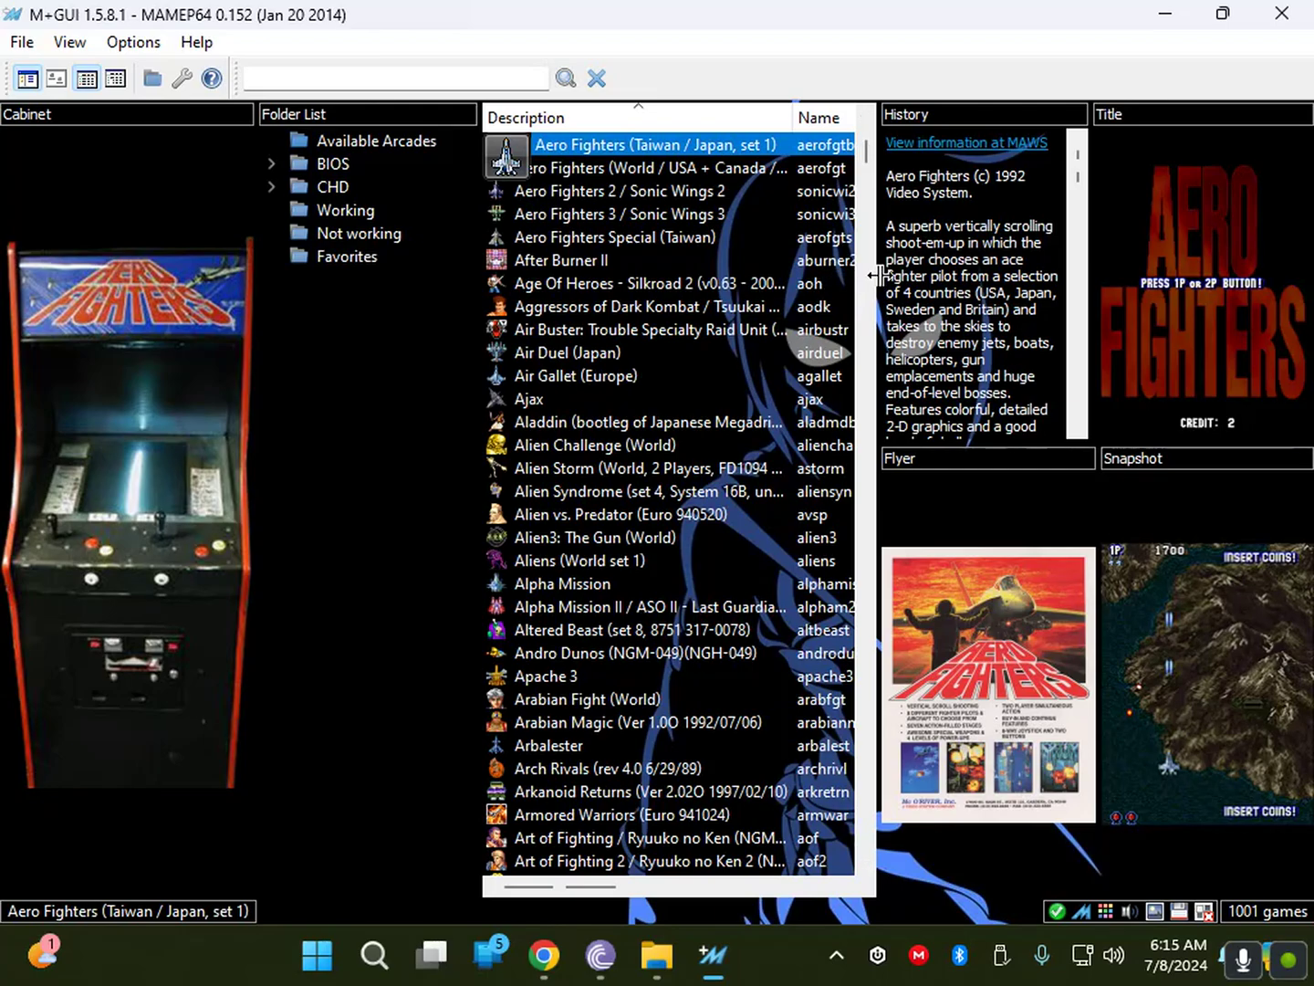
pyautogui.moveTo(876, 275); pyautogui.dragTo(991, 294)
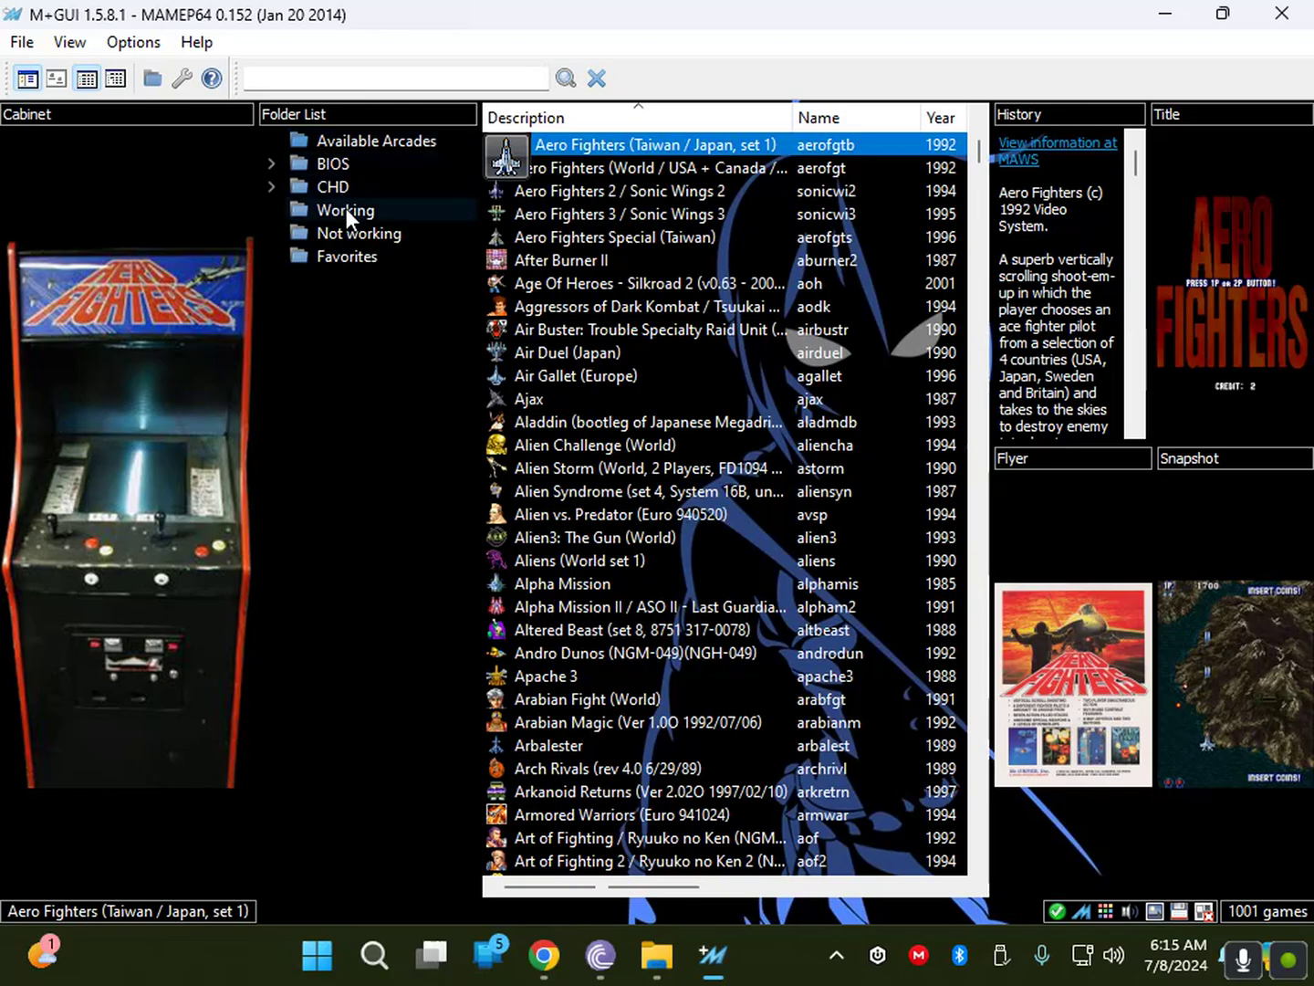
# Look through the games in the Favorites, BIOS and Working folders.
pyautogui.click(339, 258)
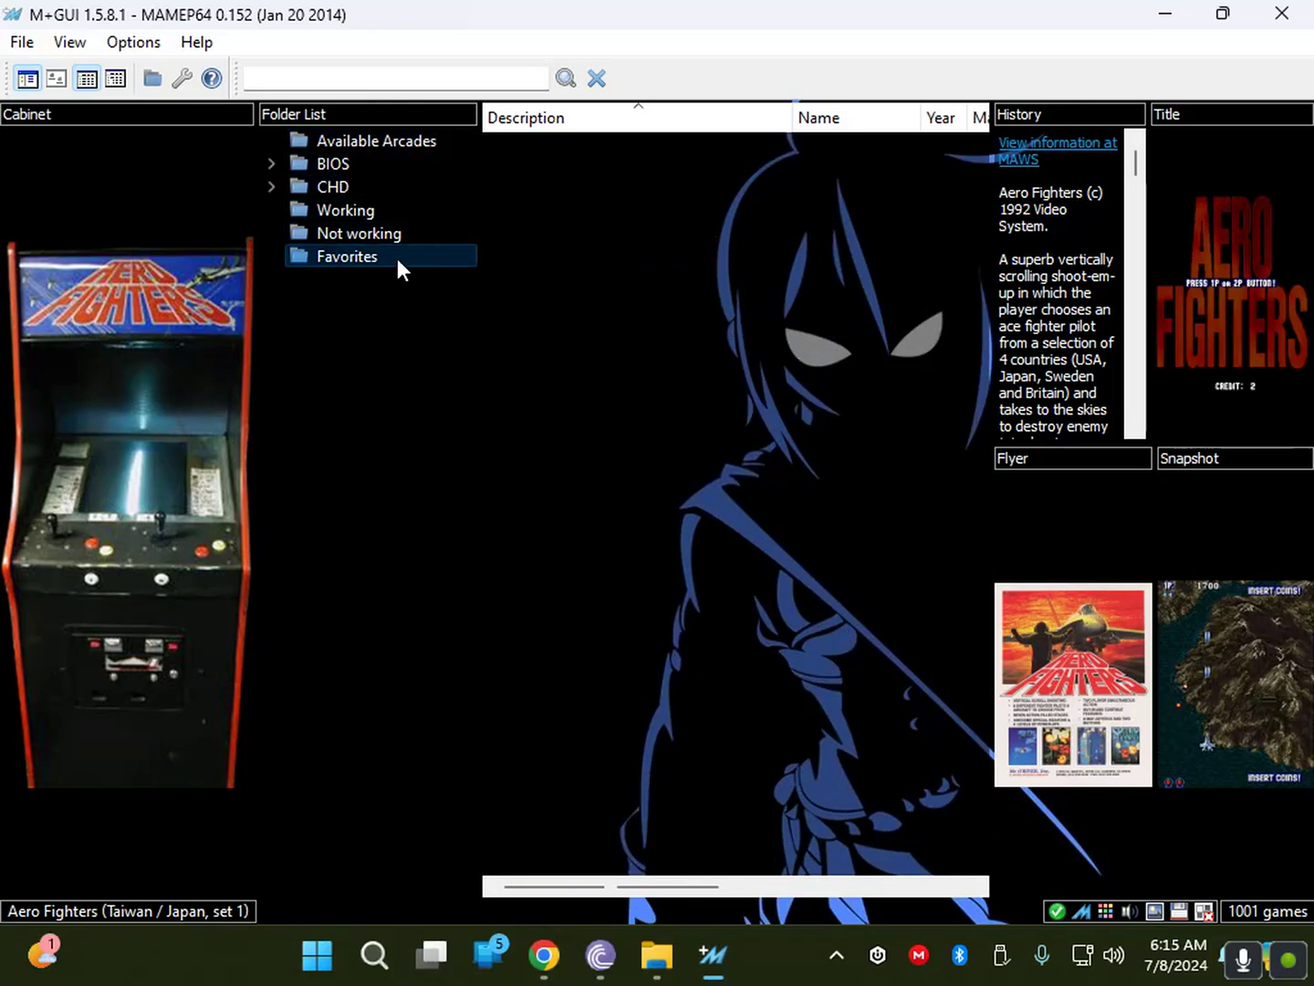
pyautogui.click(353, 163)
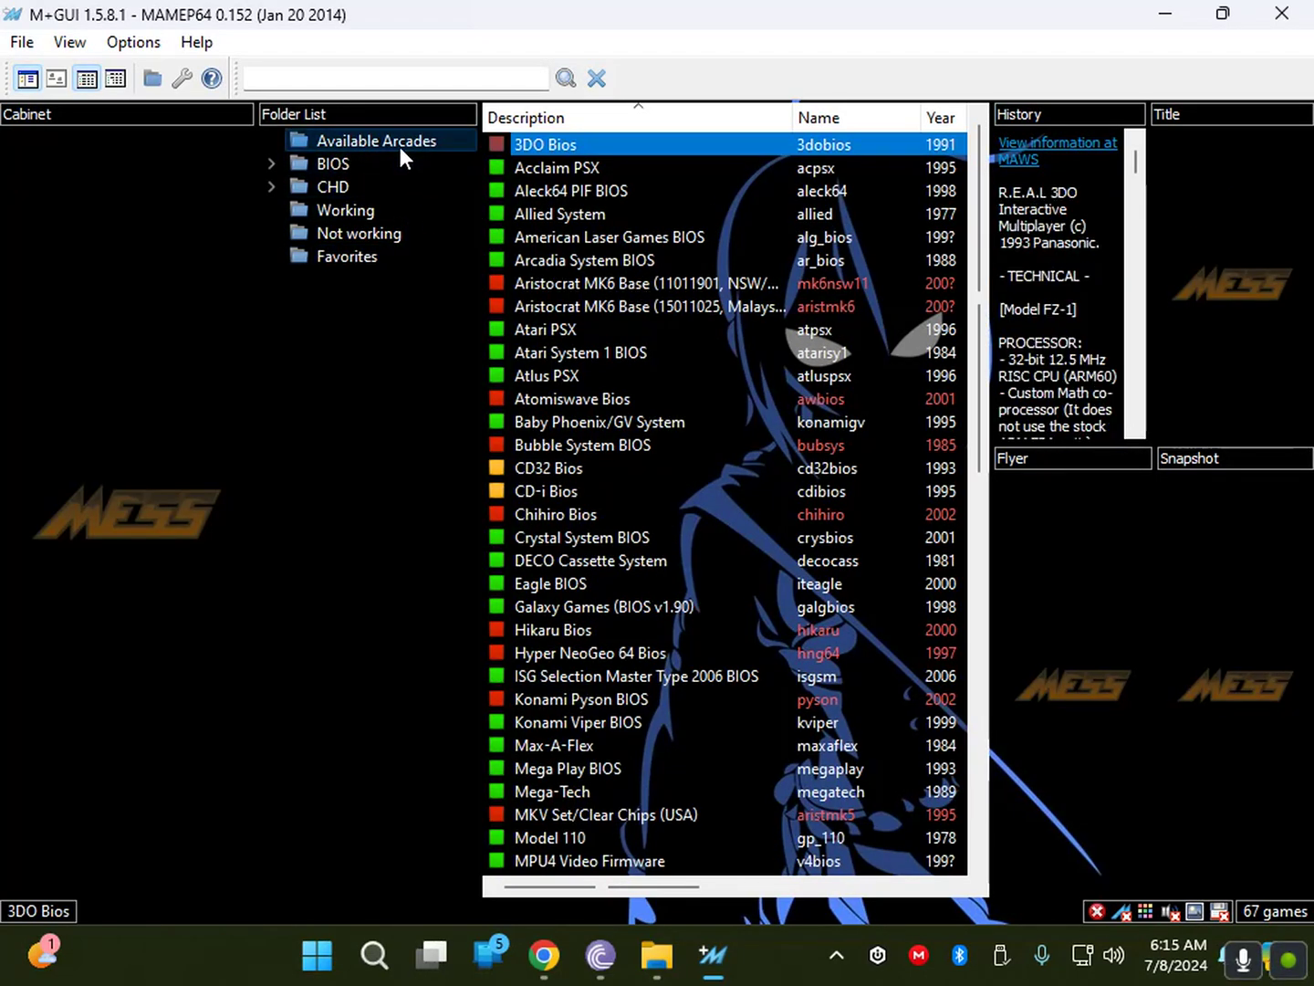
pyautogui.click(397, 144)
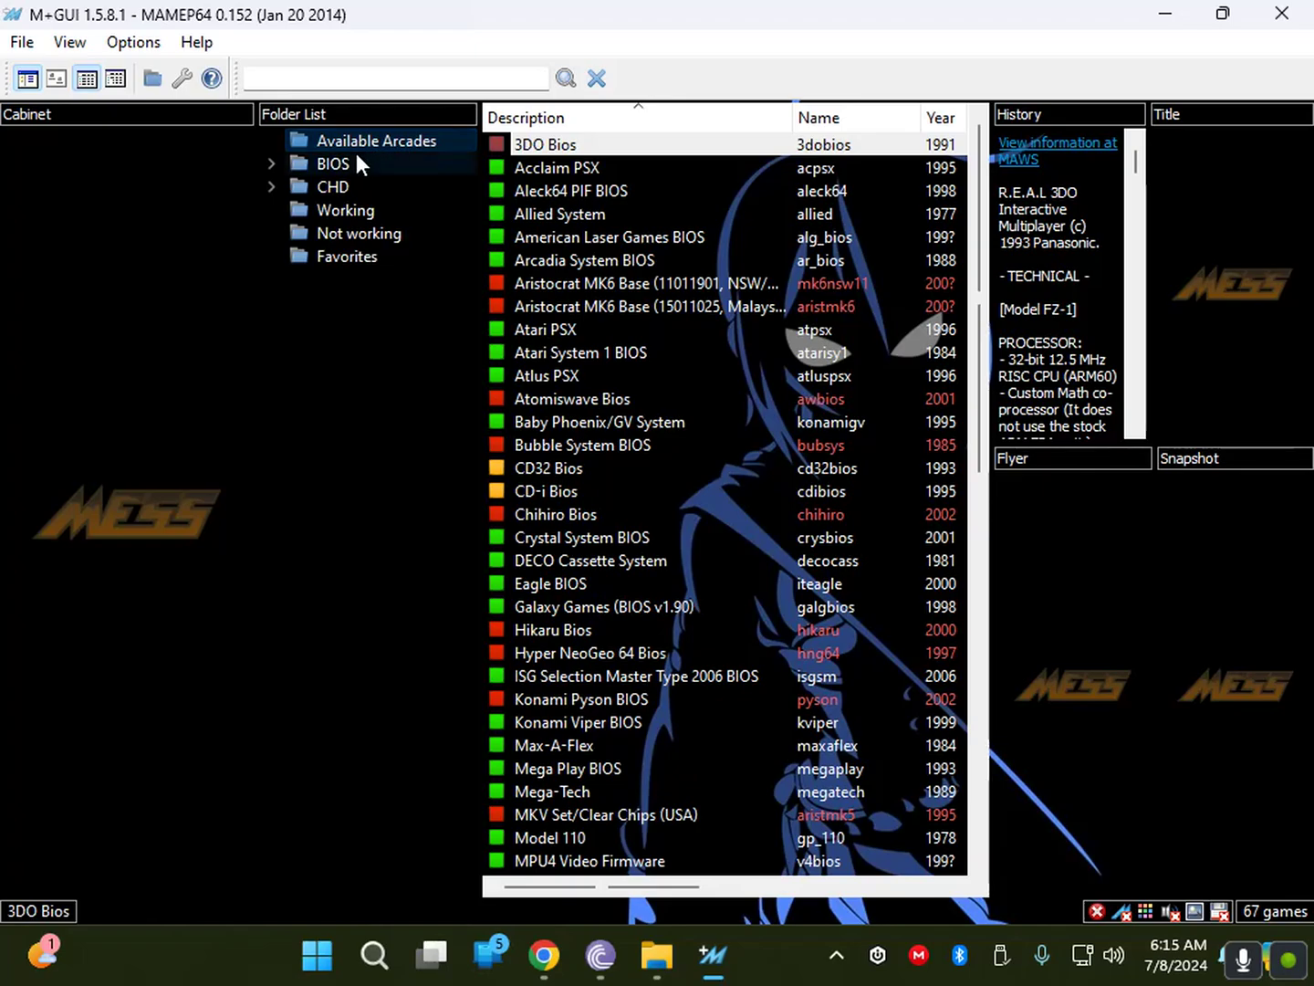
pyautogui.click(334, 164)
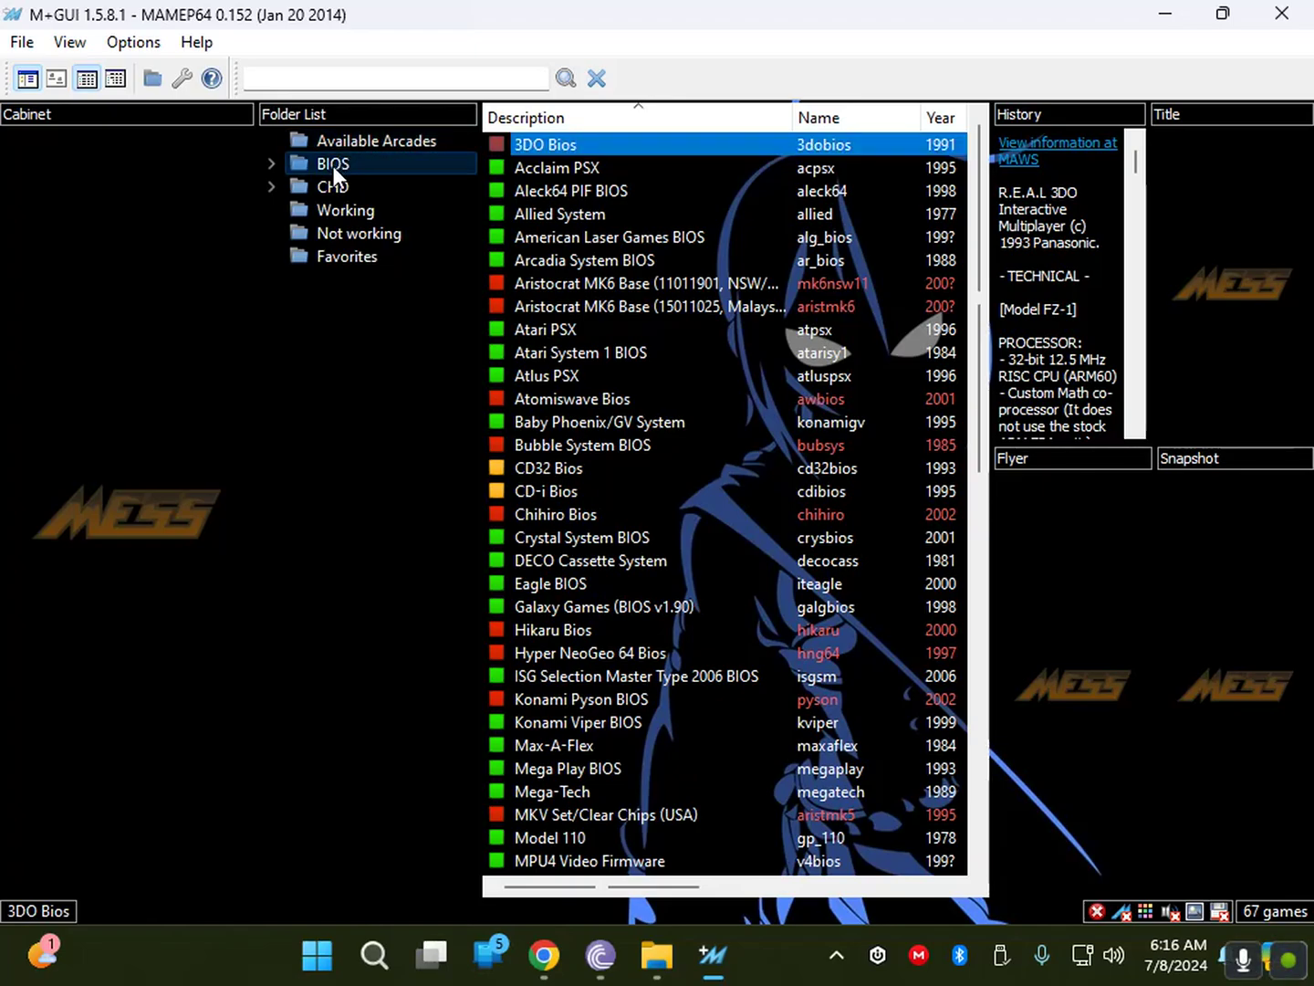
pyautogui.click(337, 212)
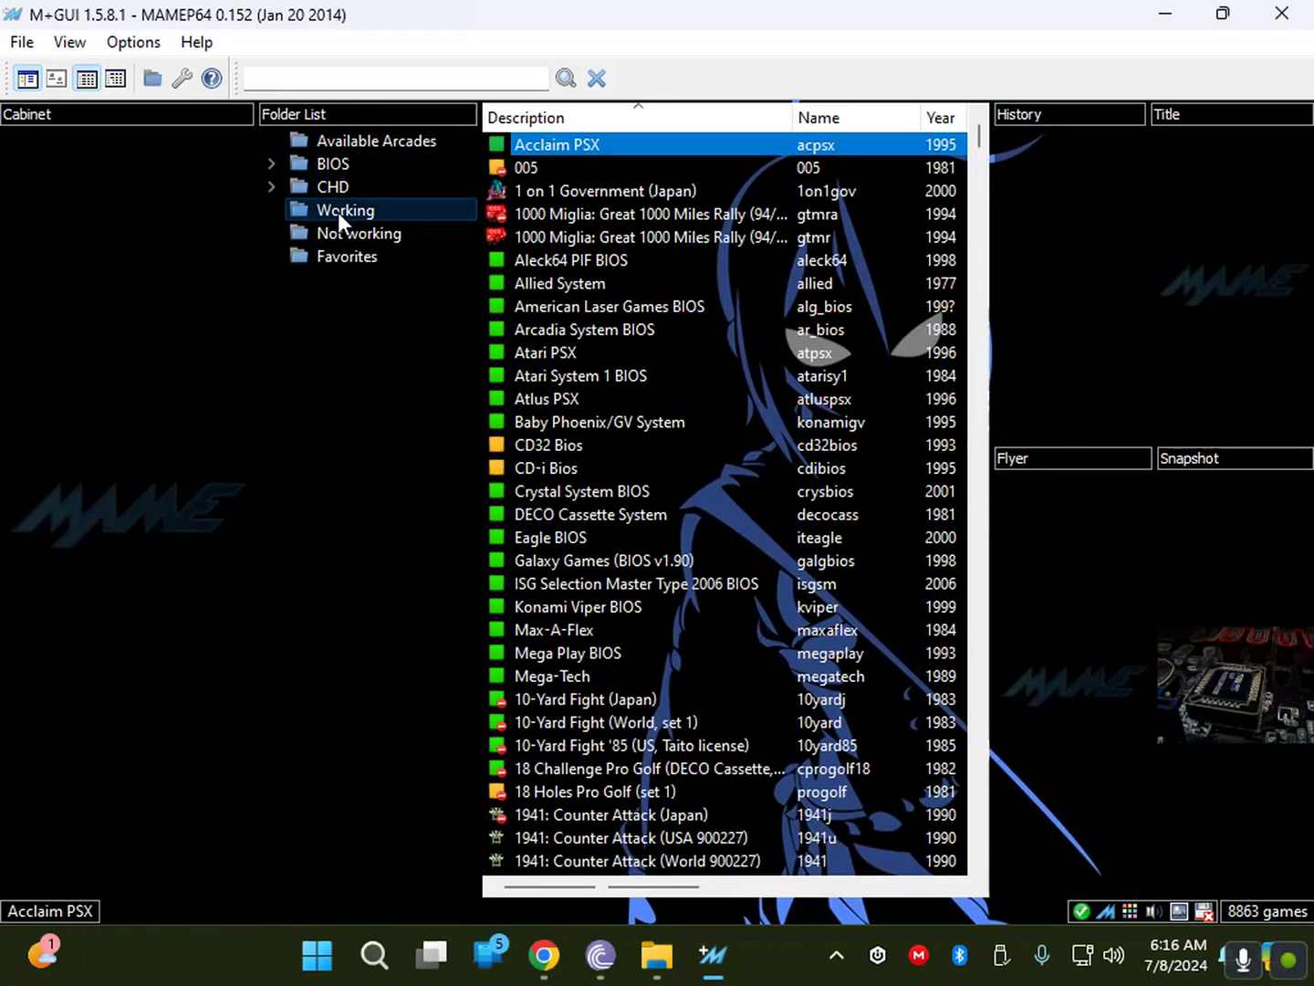
# Add Aero Fighters 2 / Sonic Wings 2 from Available Arcades to the root folder of the Favorites custom folder.
pyautogui.click(363, 142)
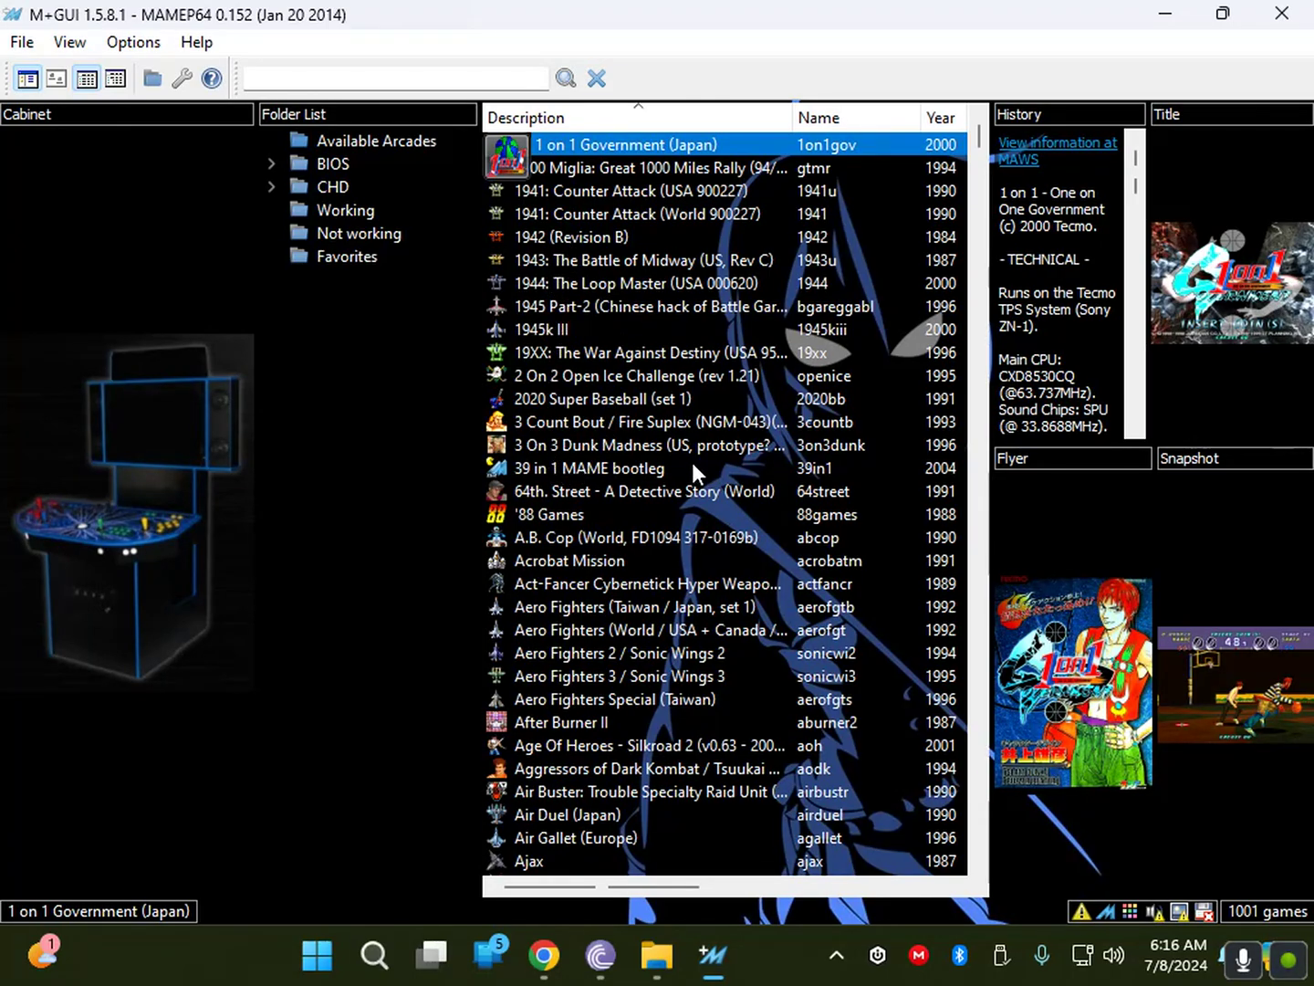
pyautogui.click(620, 652)
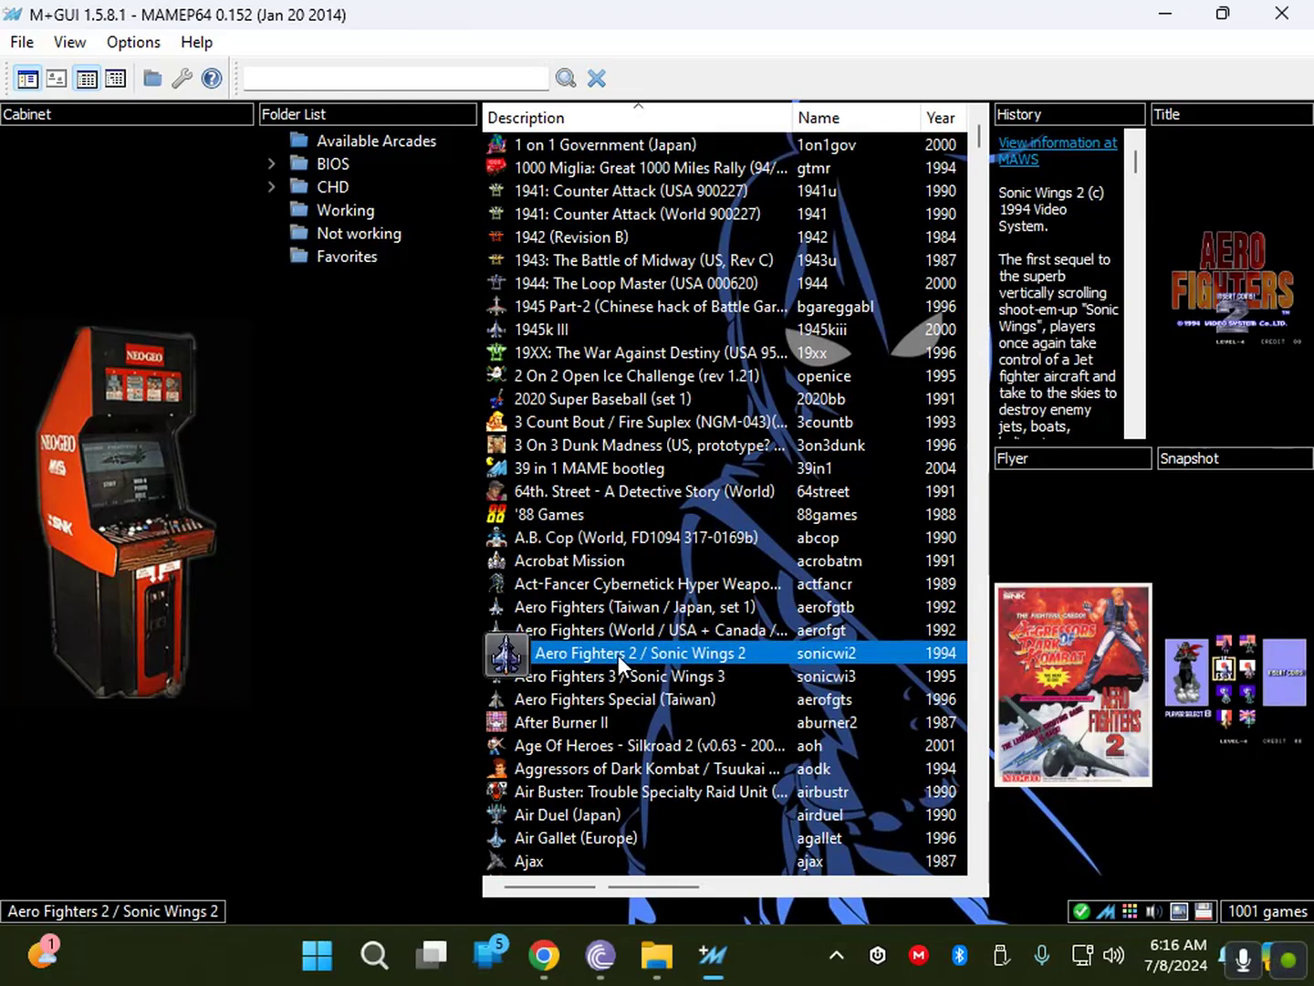
pyautogui.rightClick(628, 653)
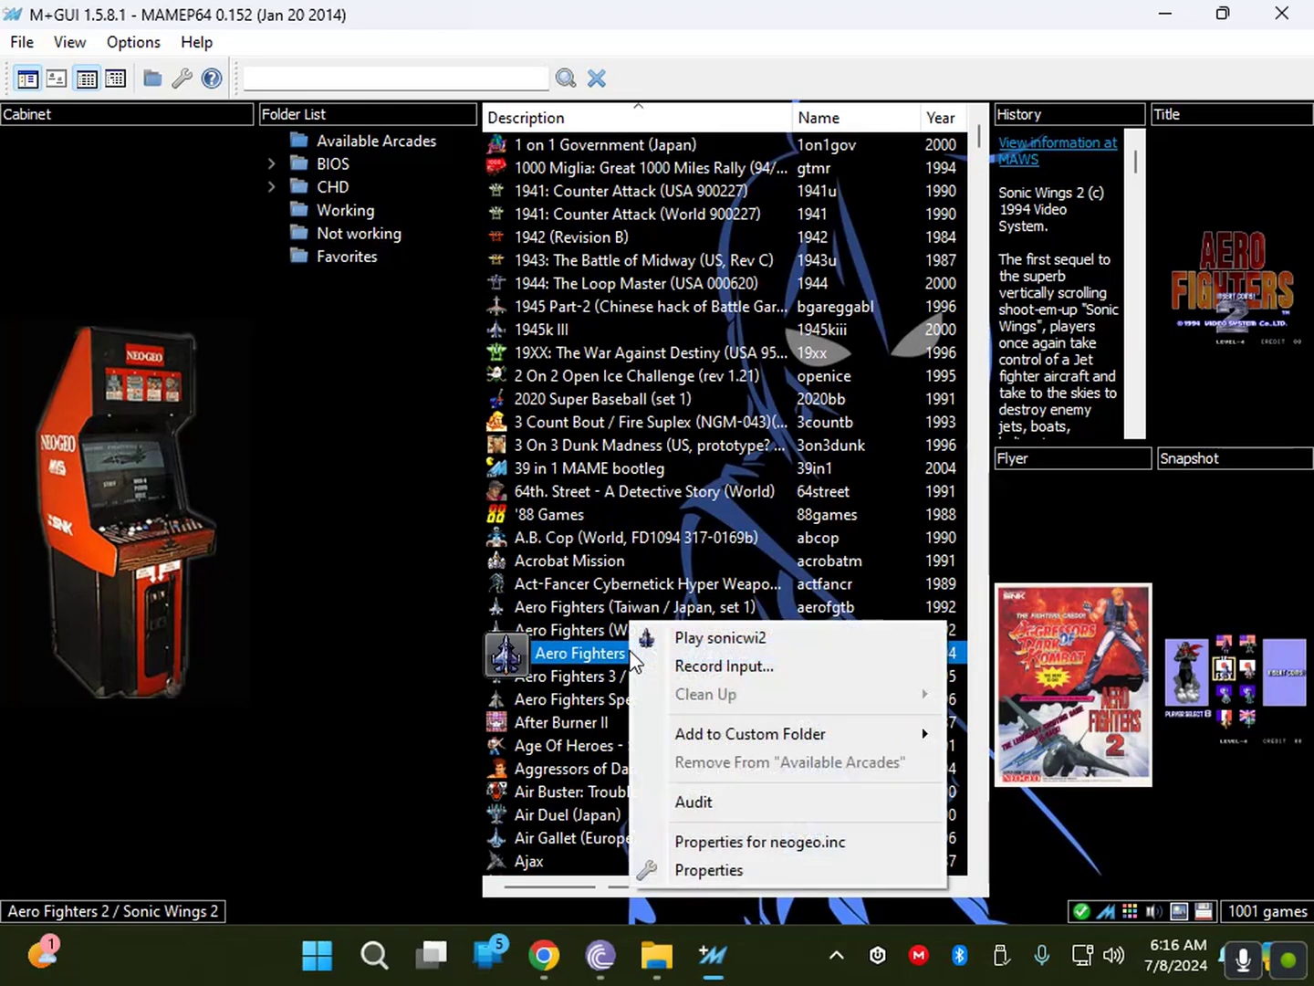
pyautogui.moveTo(814, 738)
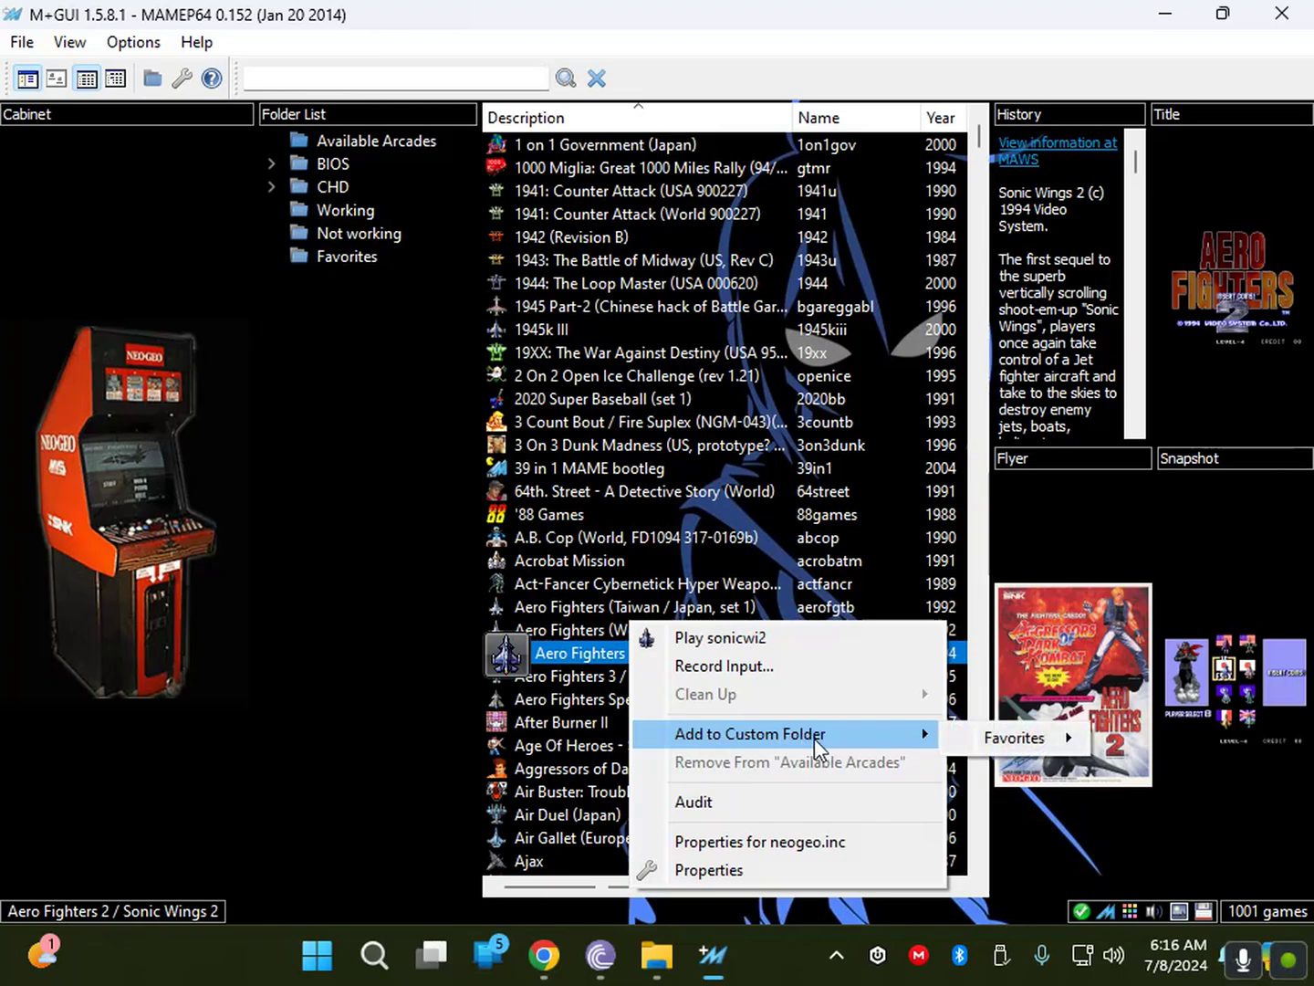
pyautogui.moveTo(994, 739)
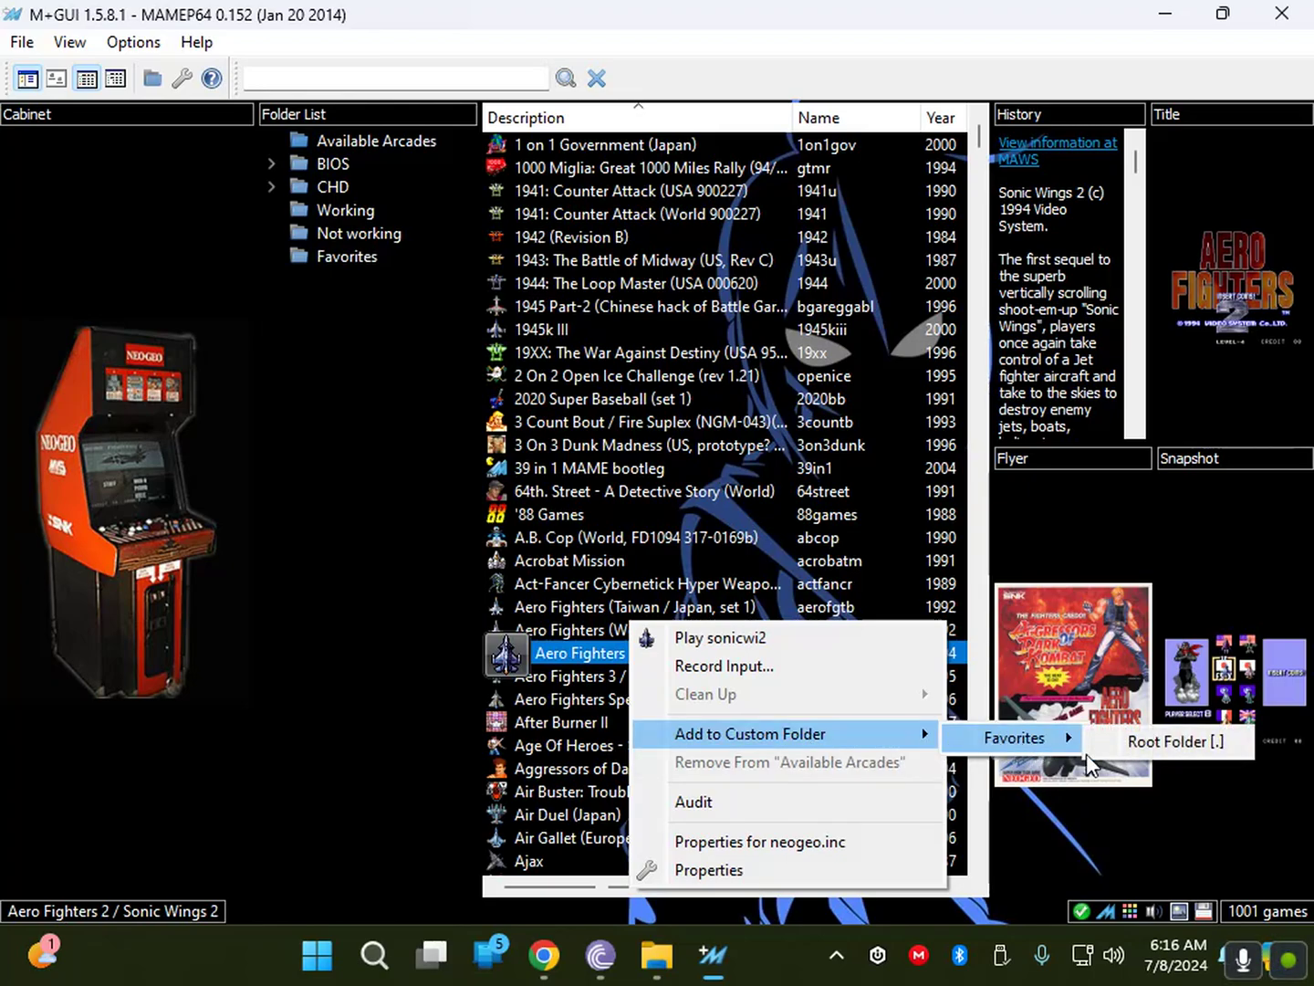
pyautogui.click(1158, 744)
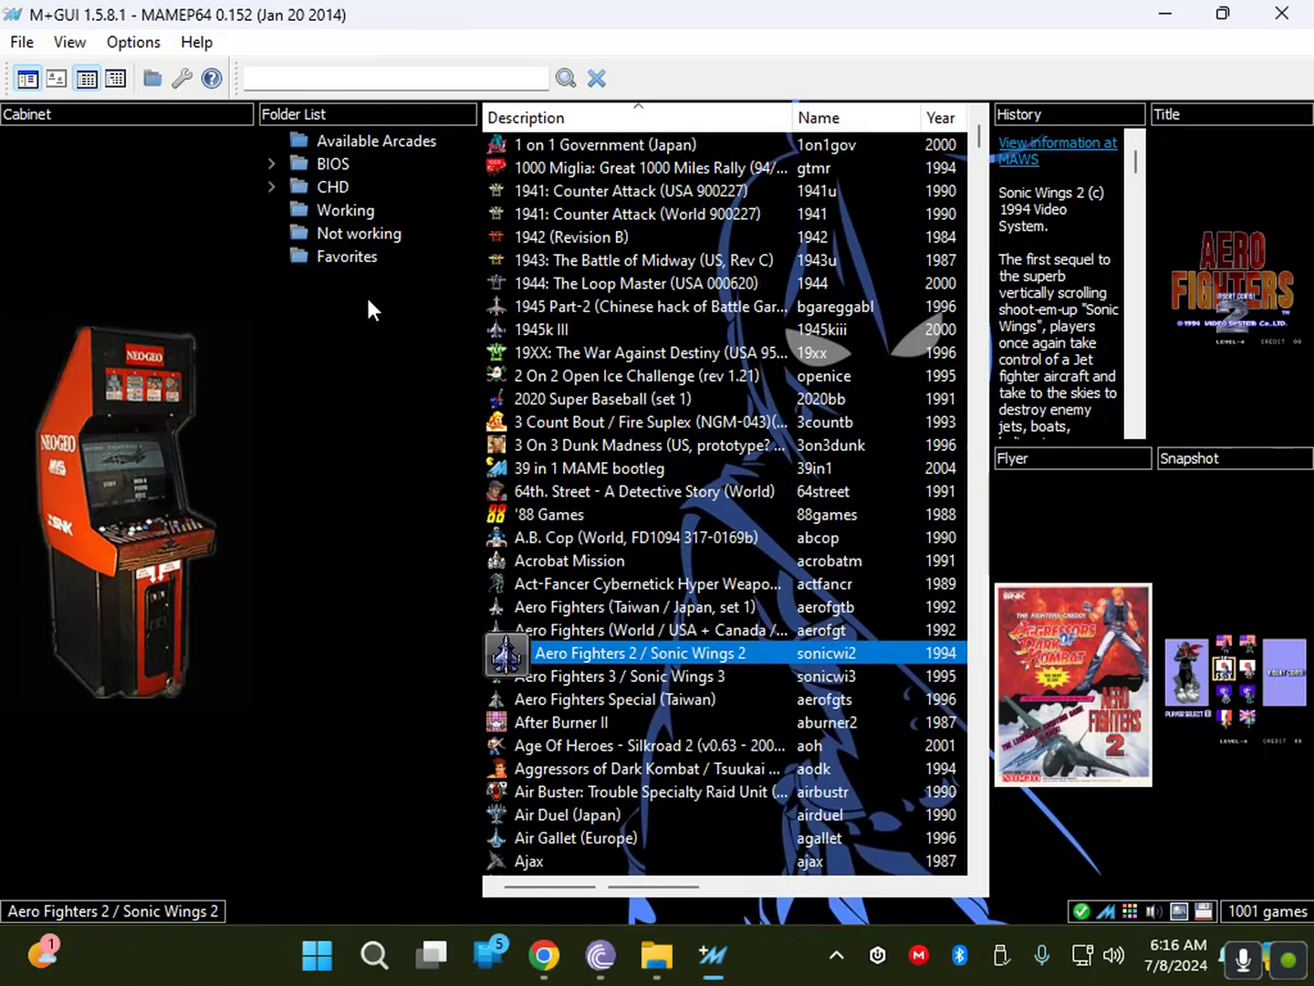
# Remove Aero Fighters 2 / Sonic Wings 2 from the Favorites folder.
pyautogui.click(354, 257)
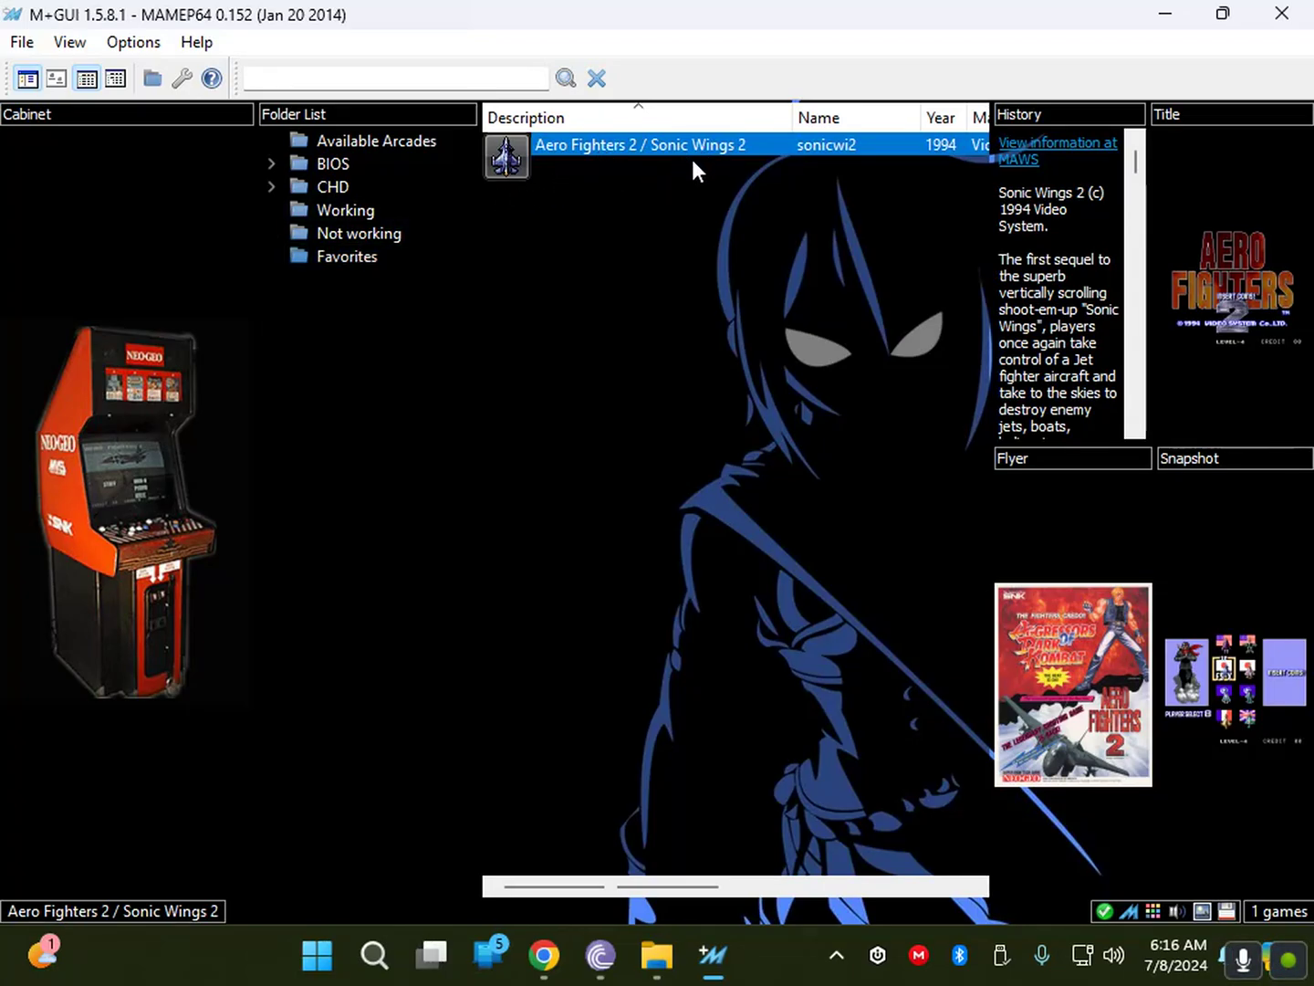
pyautogui.rightClick(647, 145)
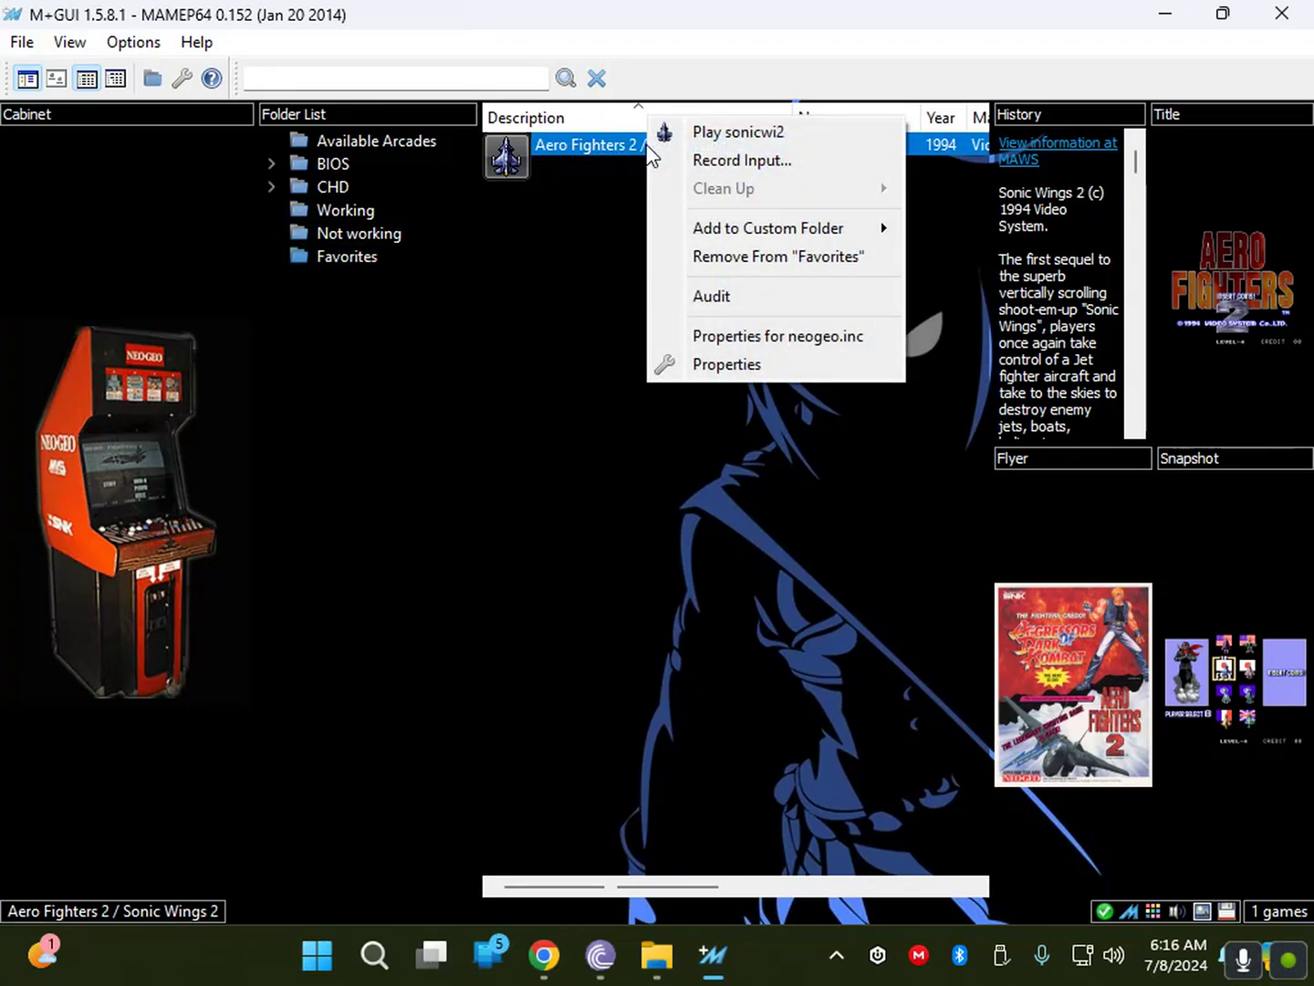
pyautogui.moveTo(707, 232)
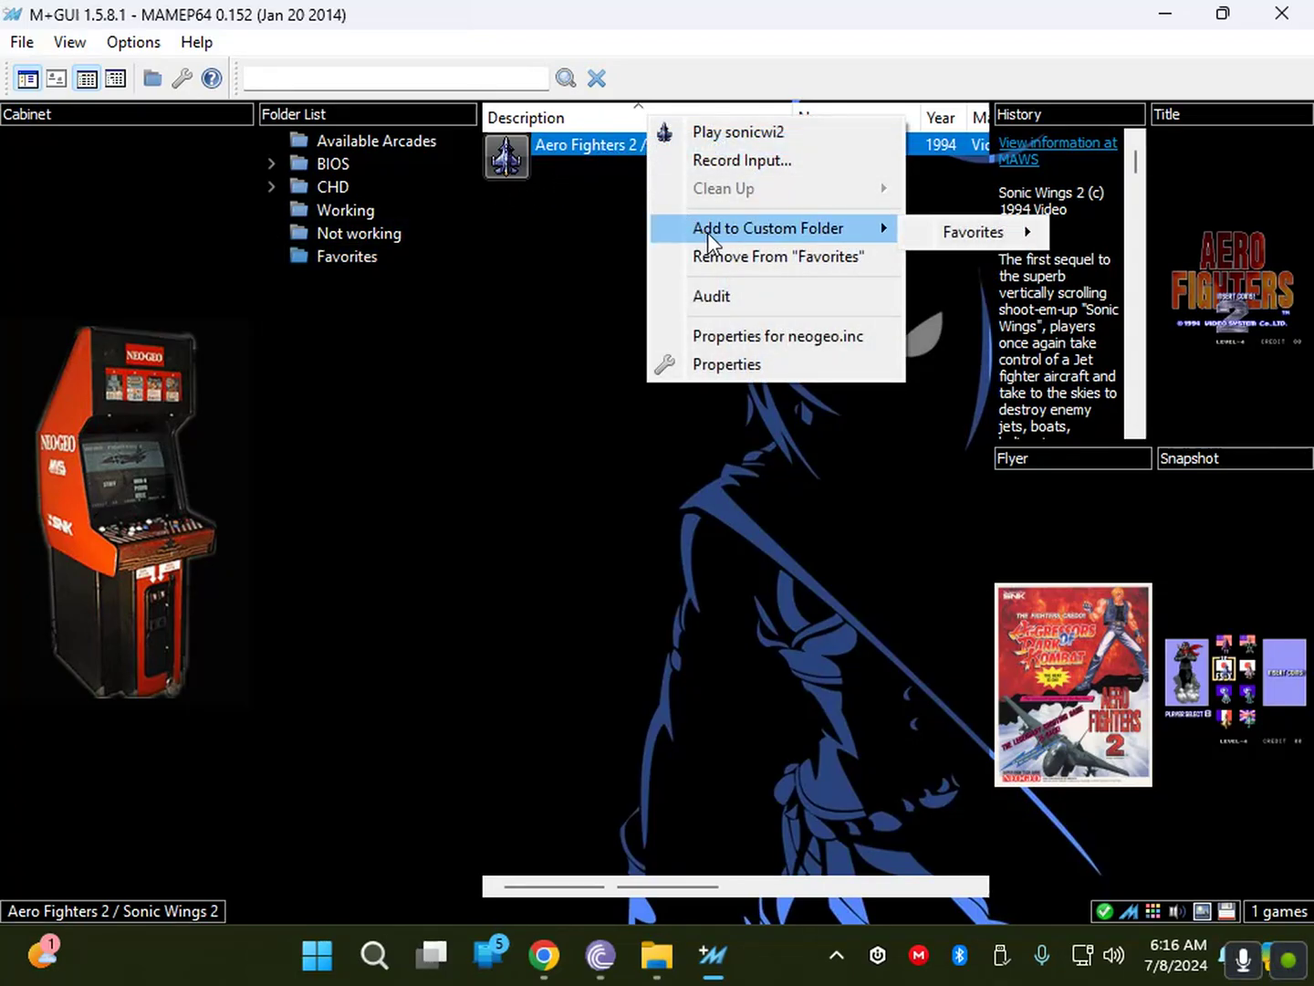
pyautogui.click(778, 260)
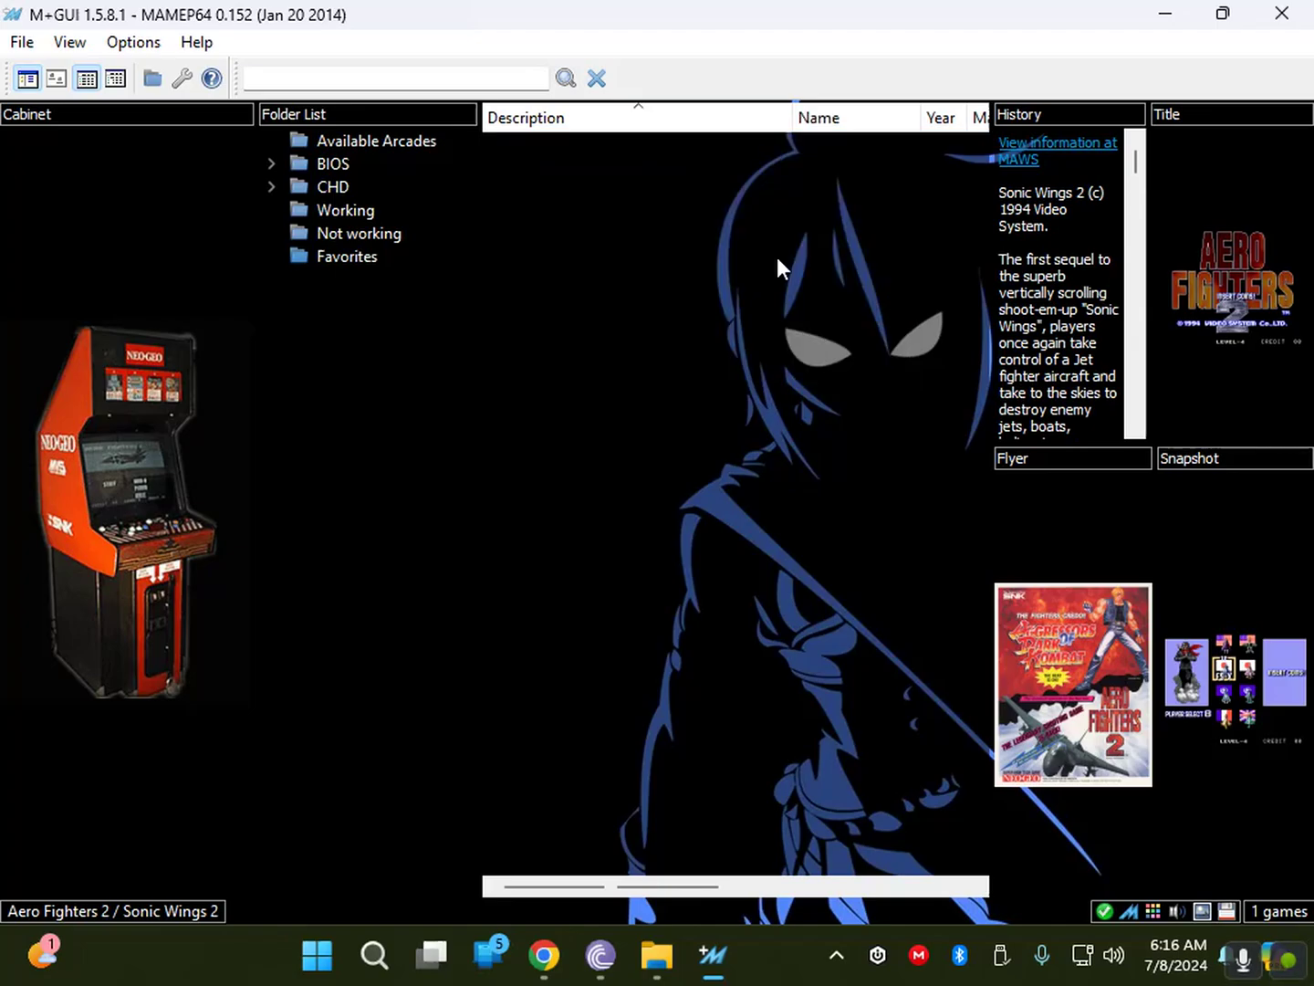
# Browse the Available Arcades games from 1941: Counter Attack to Batsugun - Special Version, examining each selected game's artwork and history.
pyautogui.click(396, 142)
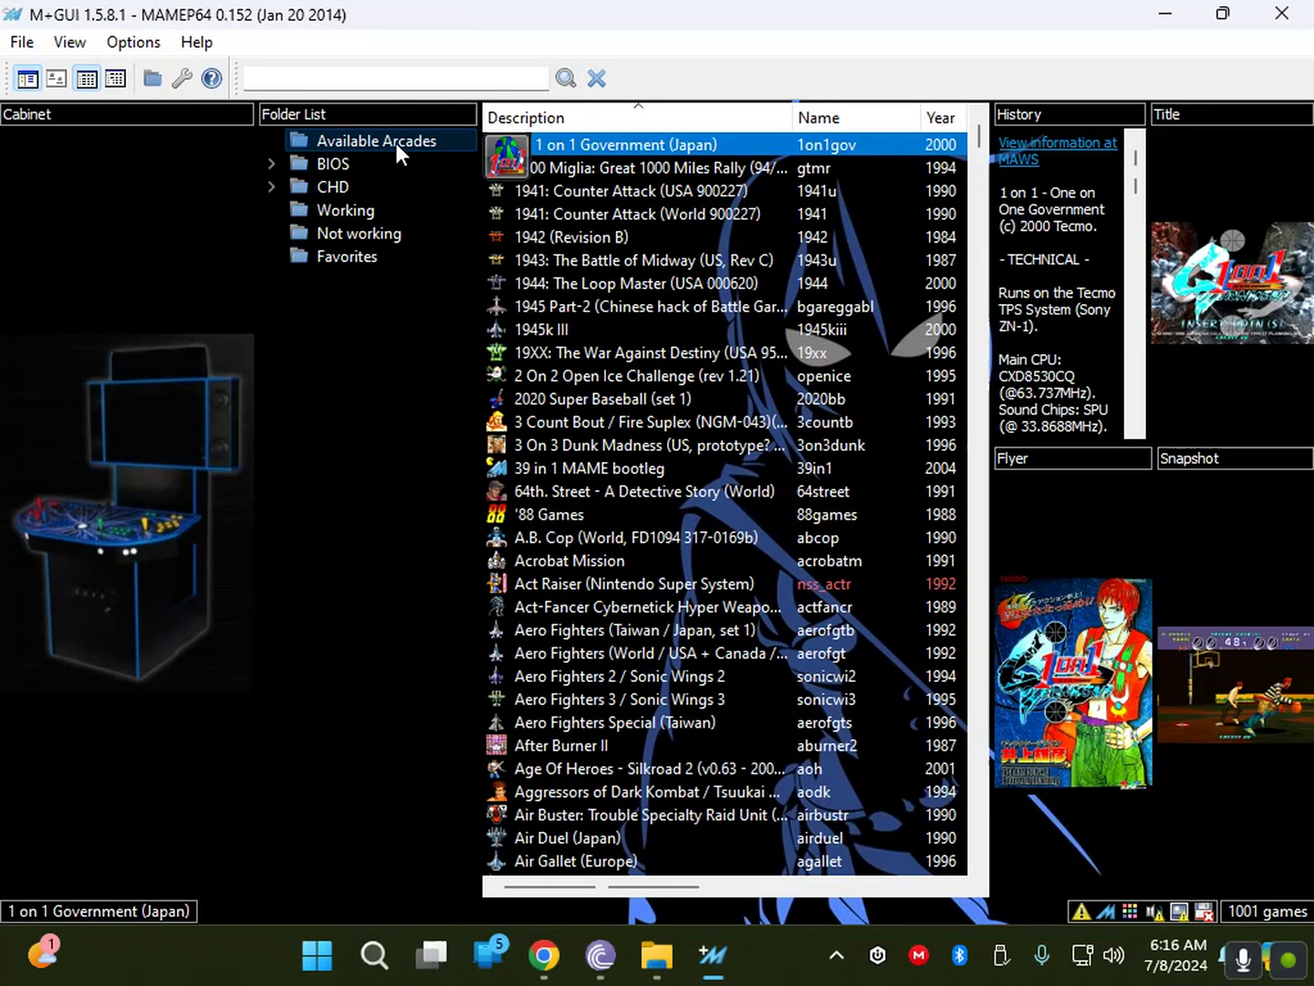
pyautogui.click(565, 215)
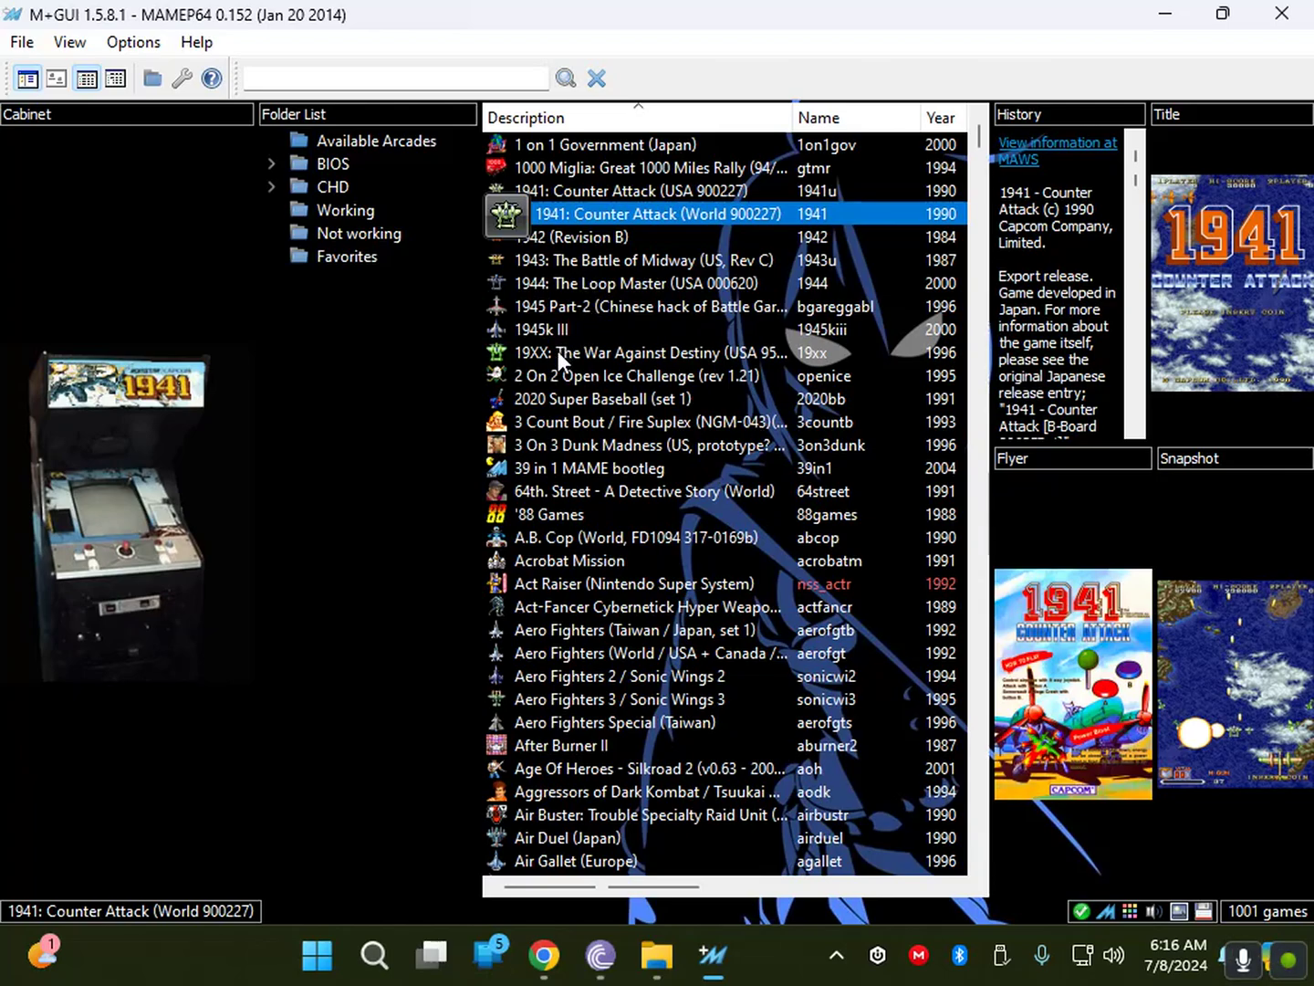
pyautogui.click(597, 651)
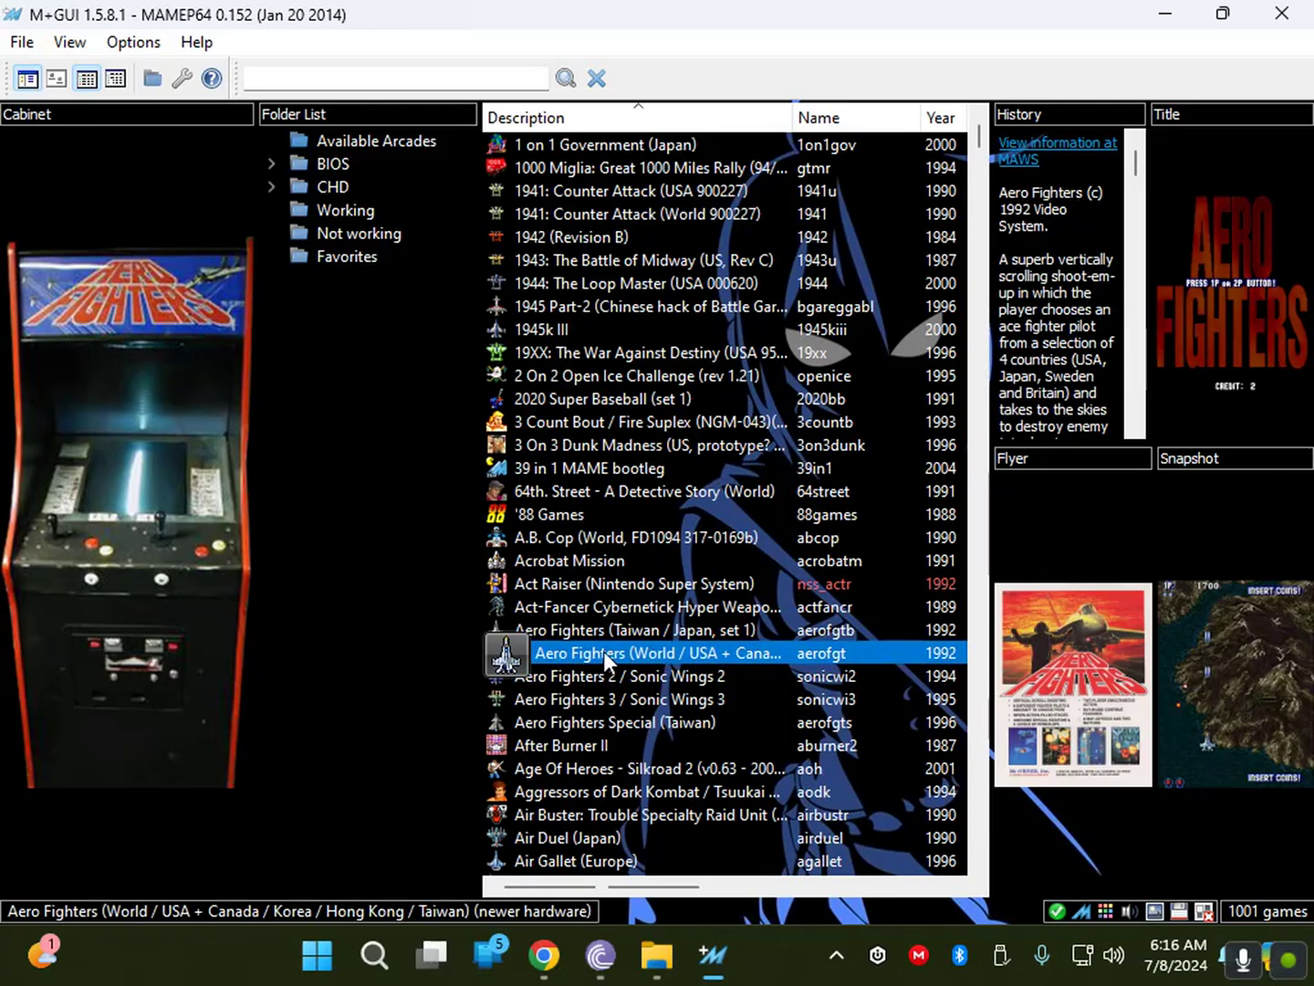
pyautogui.click(609, 634)
pyautogui.scroll(-6, 755, 449)
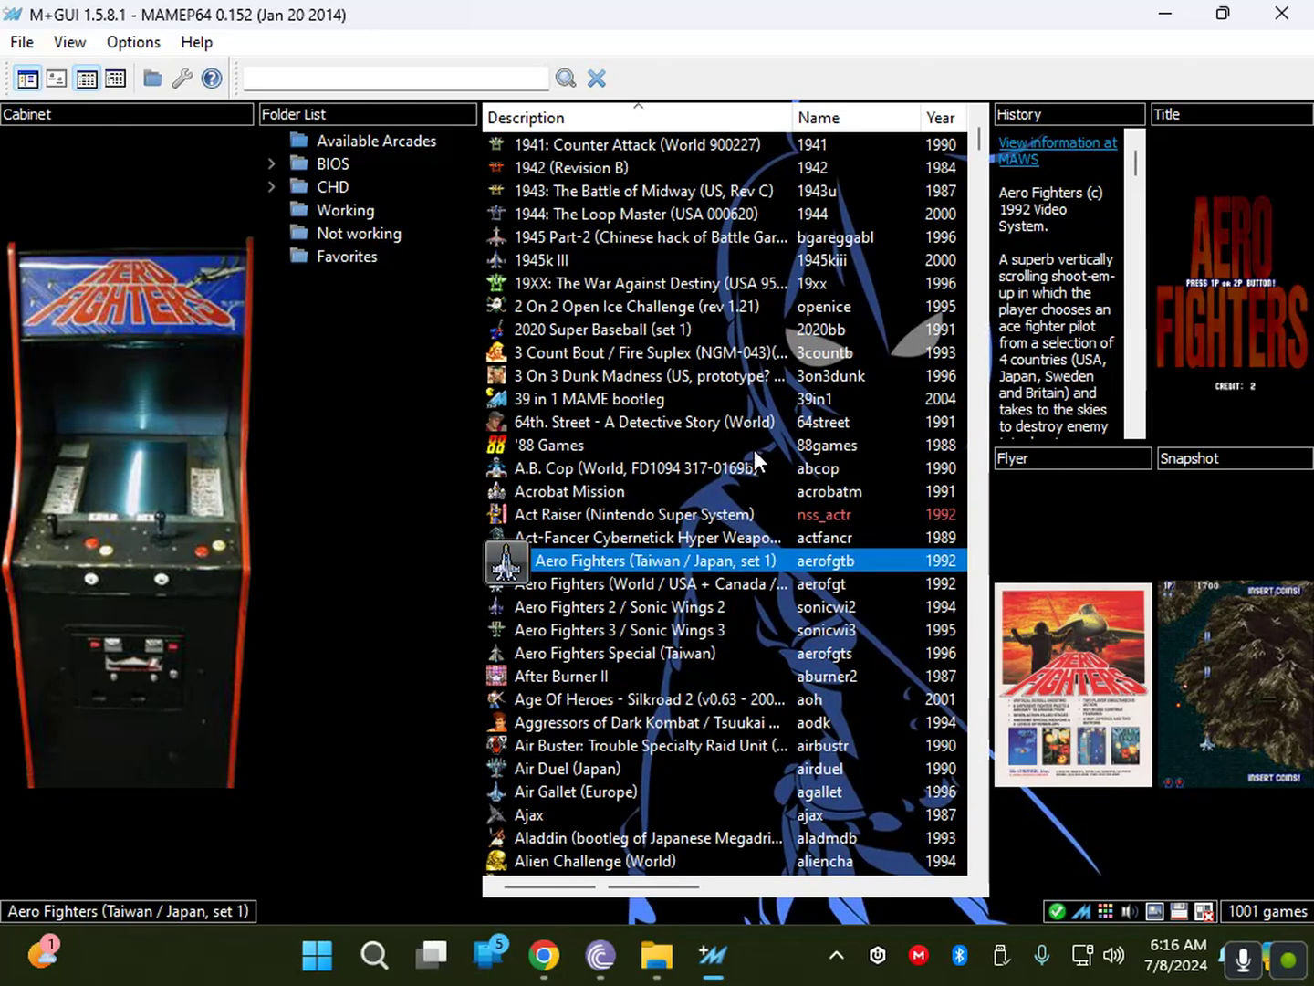
pyautogui.scroll(-5, 754, 449)
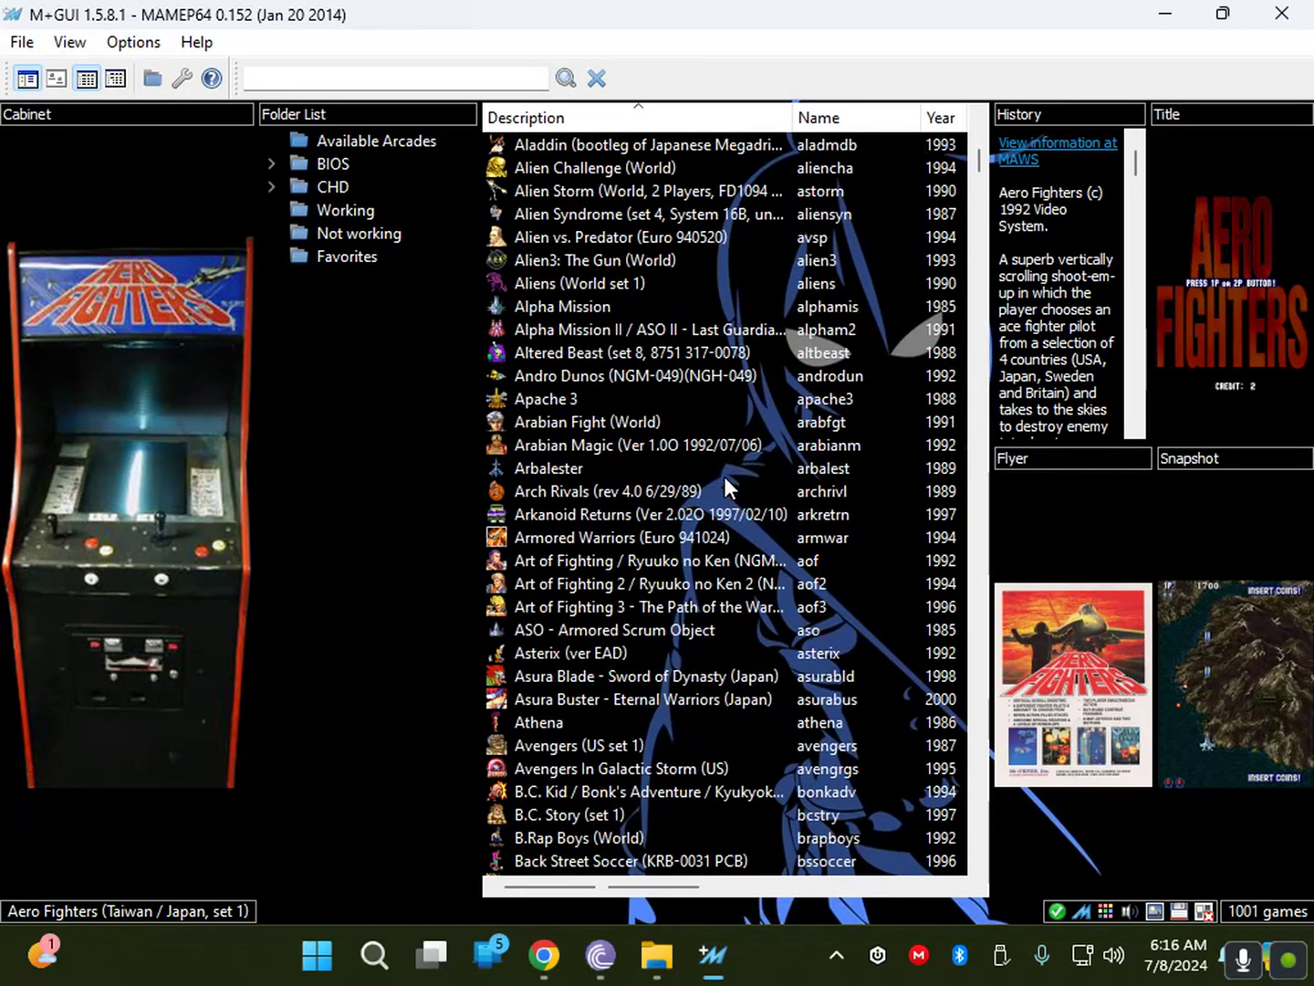
pyautogui.click(615, 606)
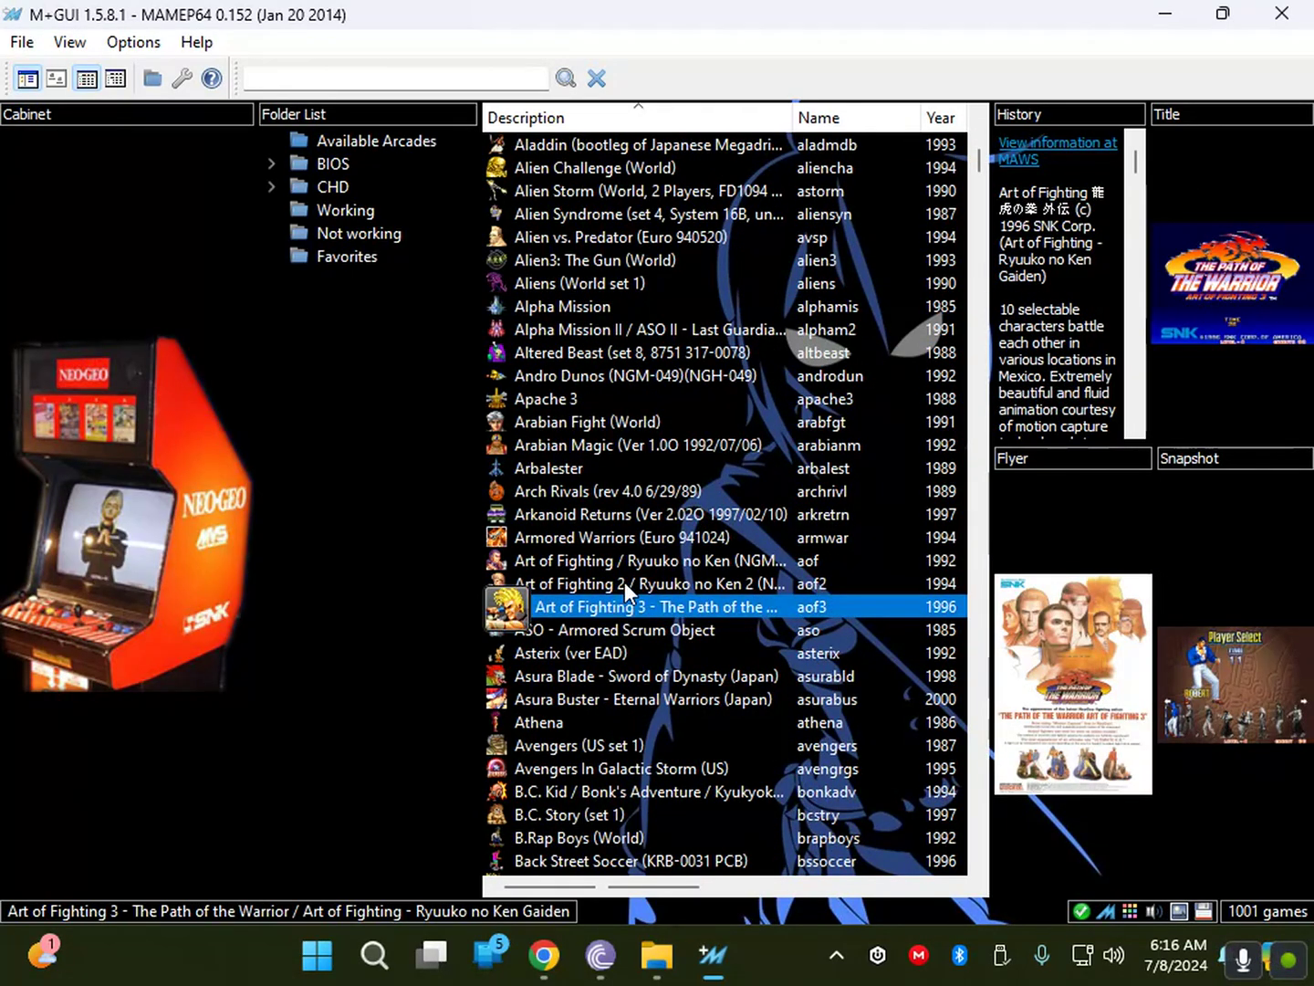
pyautogui.scroll(-2, 619, 587)
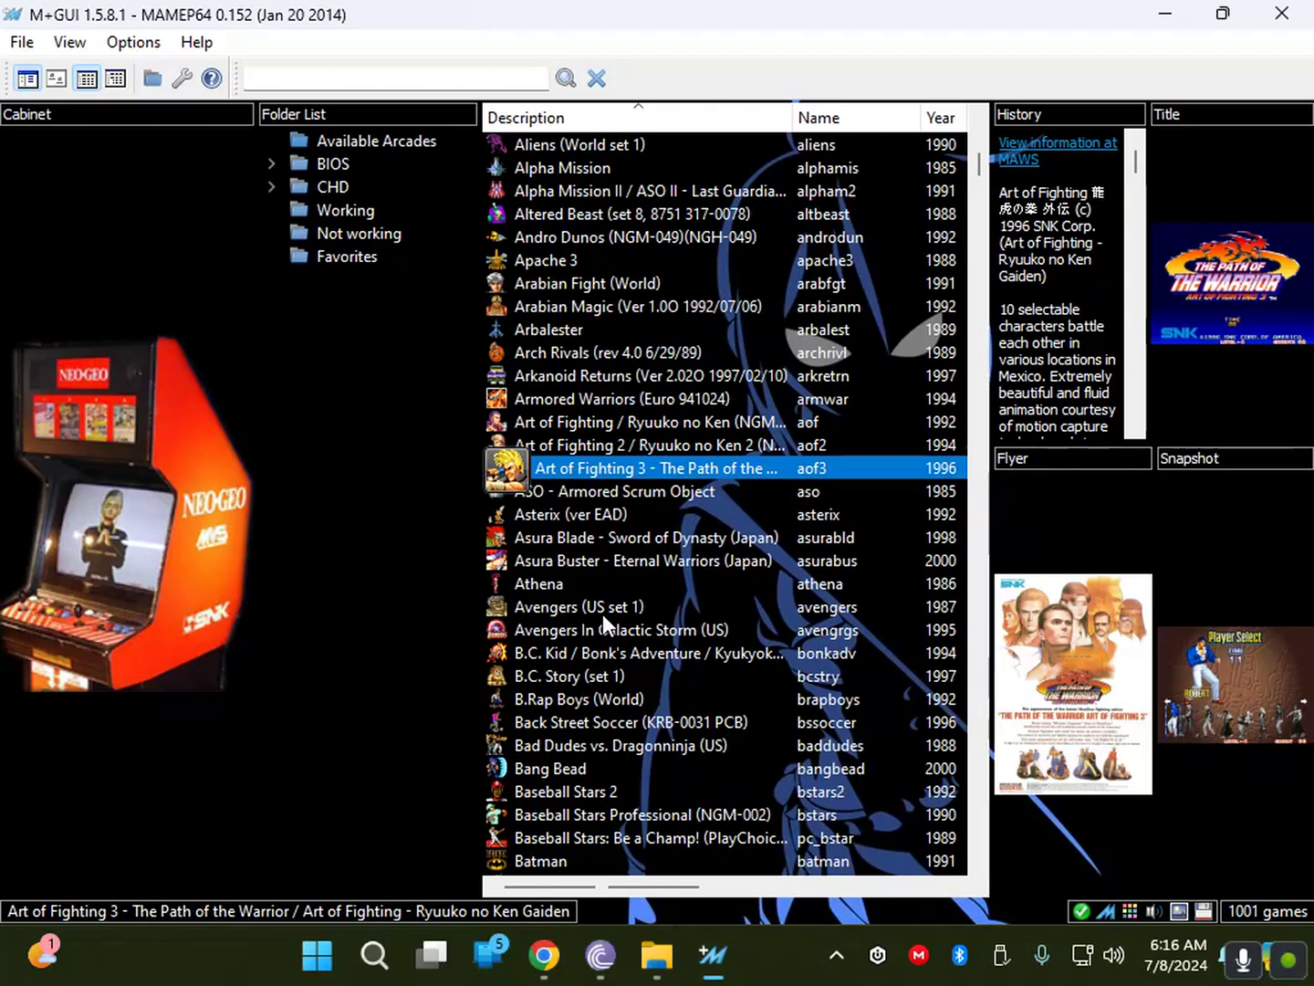
pyautogui.click(602, 609)
pyautogui.scroll(-2, 629, 601)
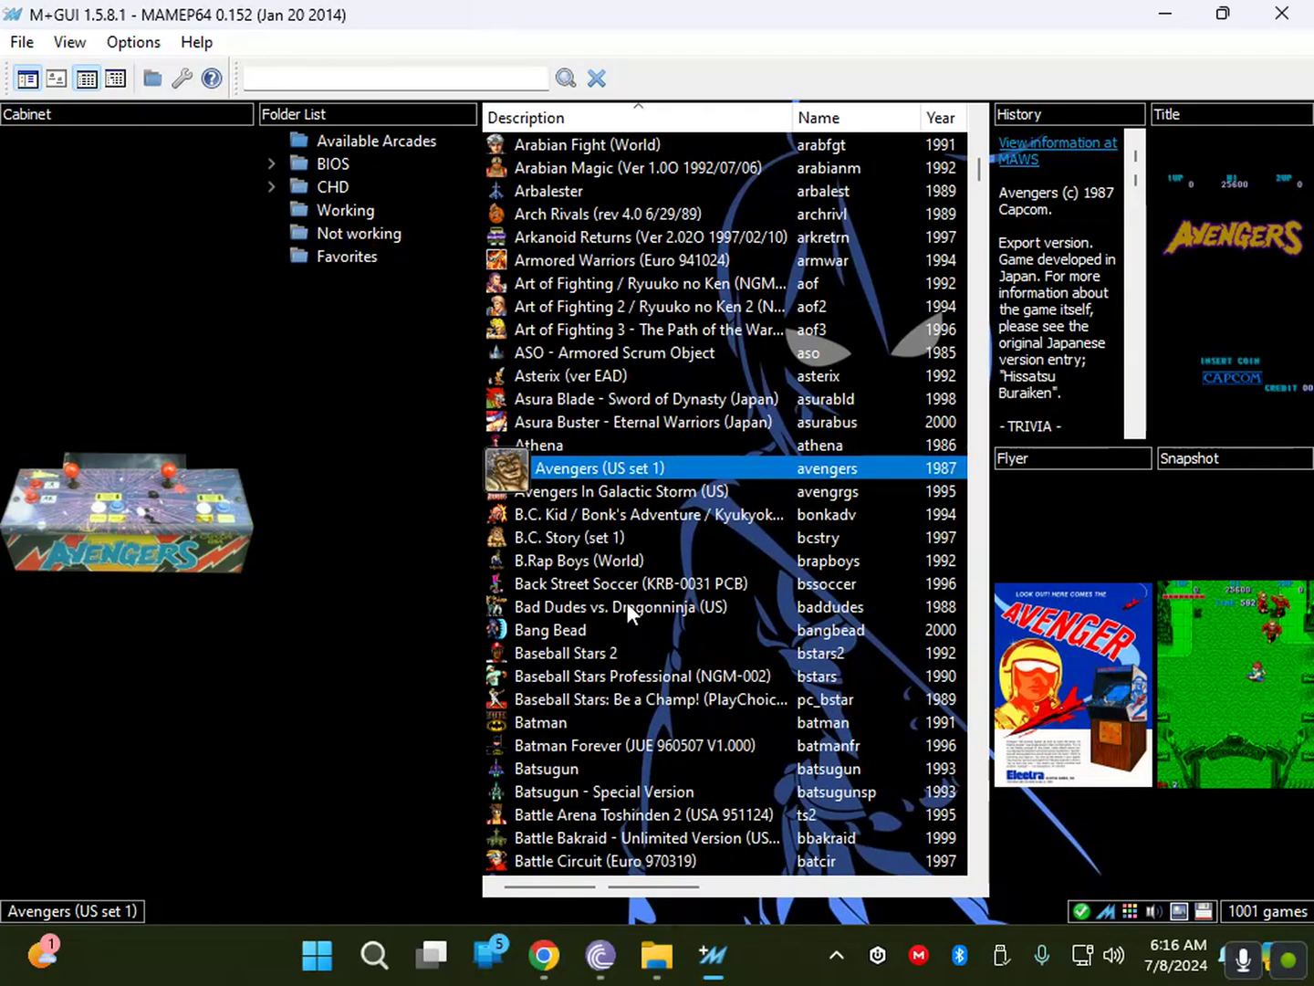
pyautogui.click(586, 649)
pyautogui.scroll(-2, 628, 620)
pyautogui.click(628, 657)
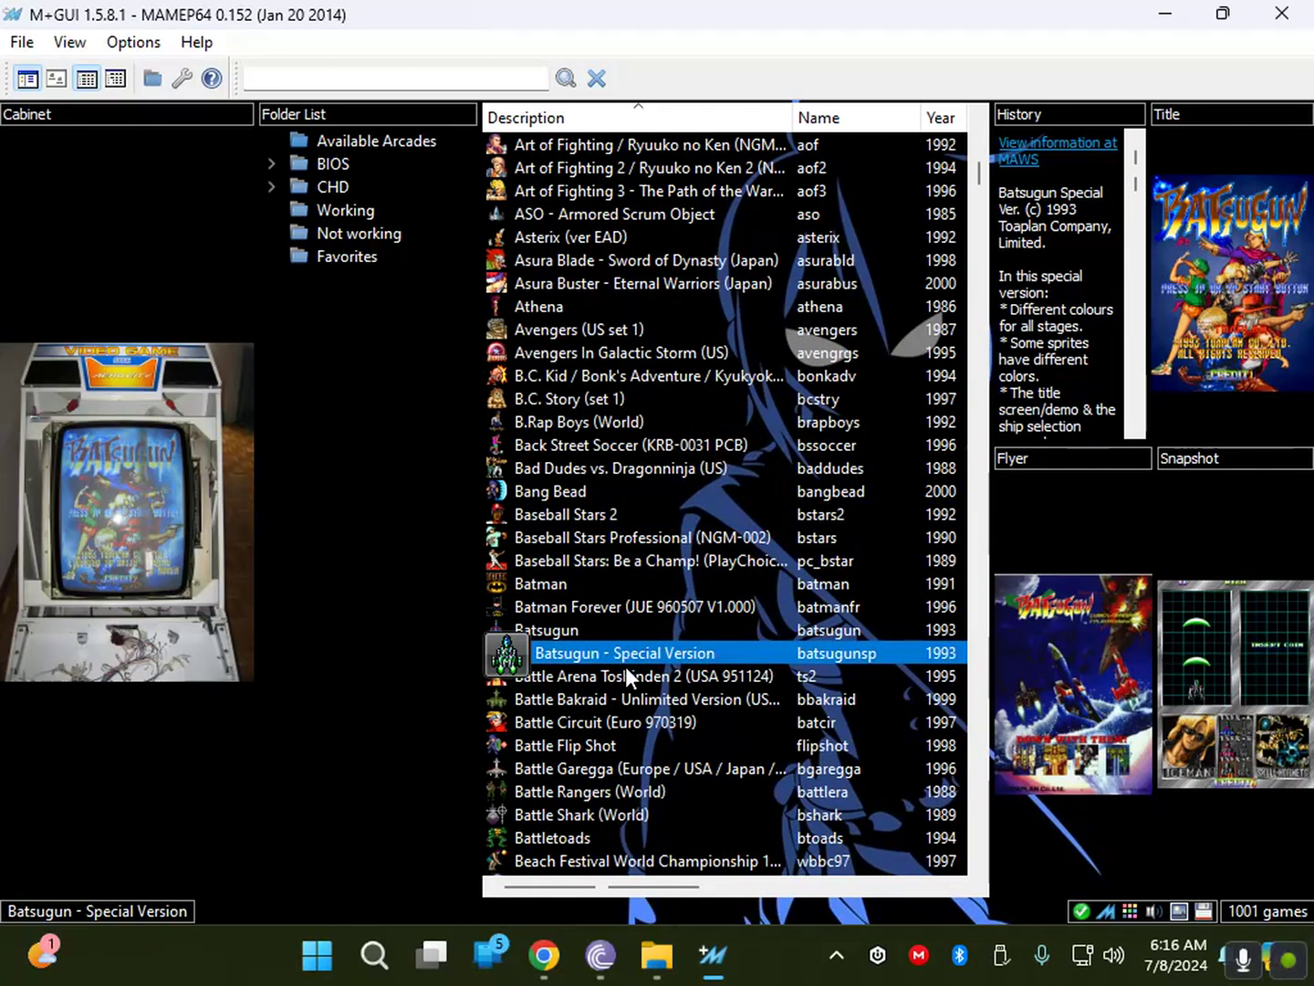
# Select Battle Arena Toshinden 2, close the frontend, and relaunch mamepgui from the ShaMakitoh MAME folder.
pyautogui.click(625, 678)
pyautogui.scroll(-1, 654, 637)
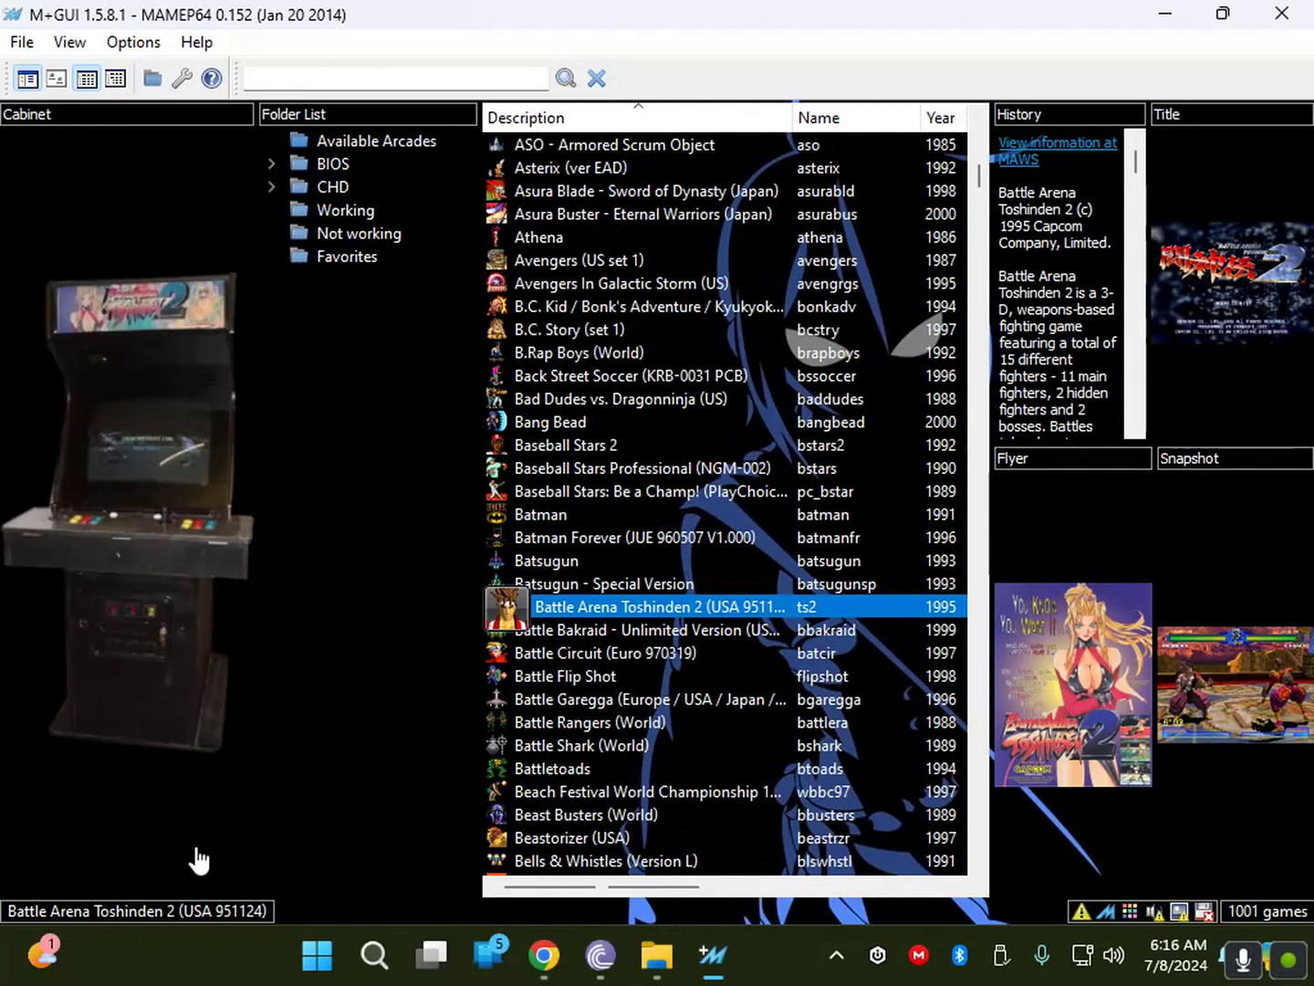
pyautogui.click(1282, 12)
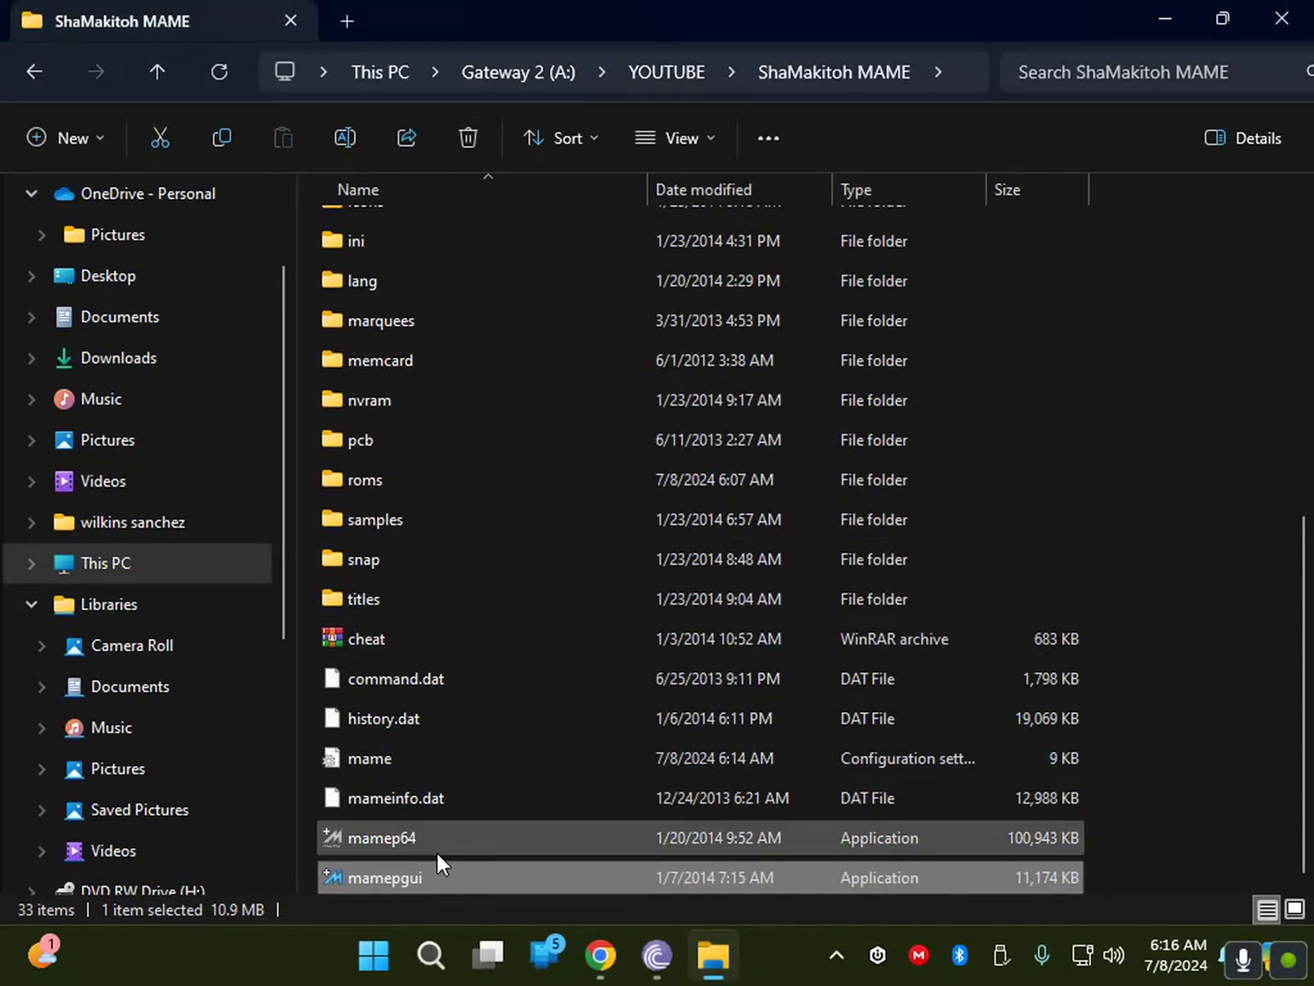
pyautogui.doubleClick(400, 876)
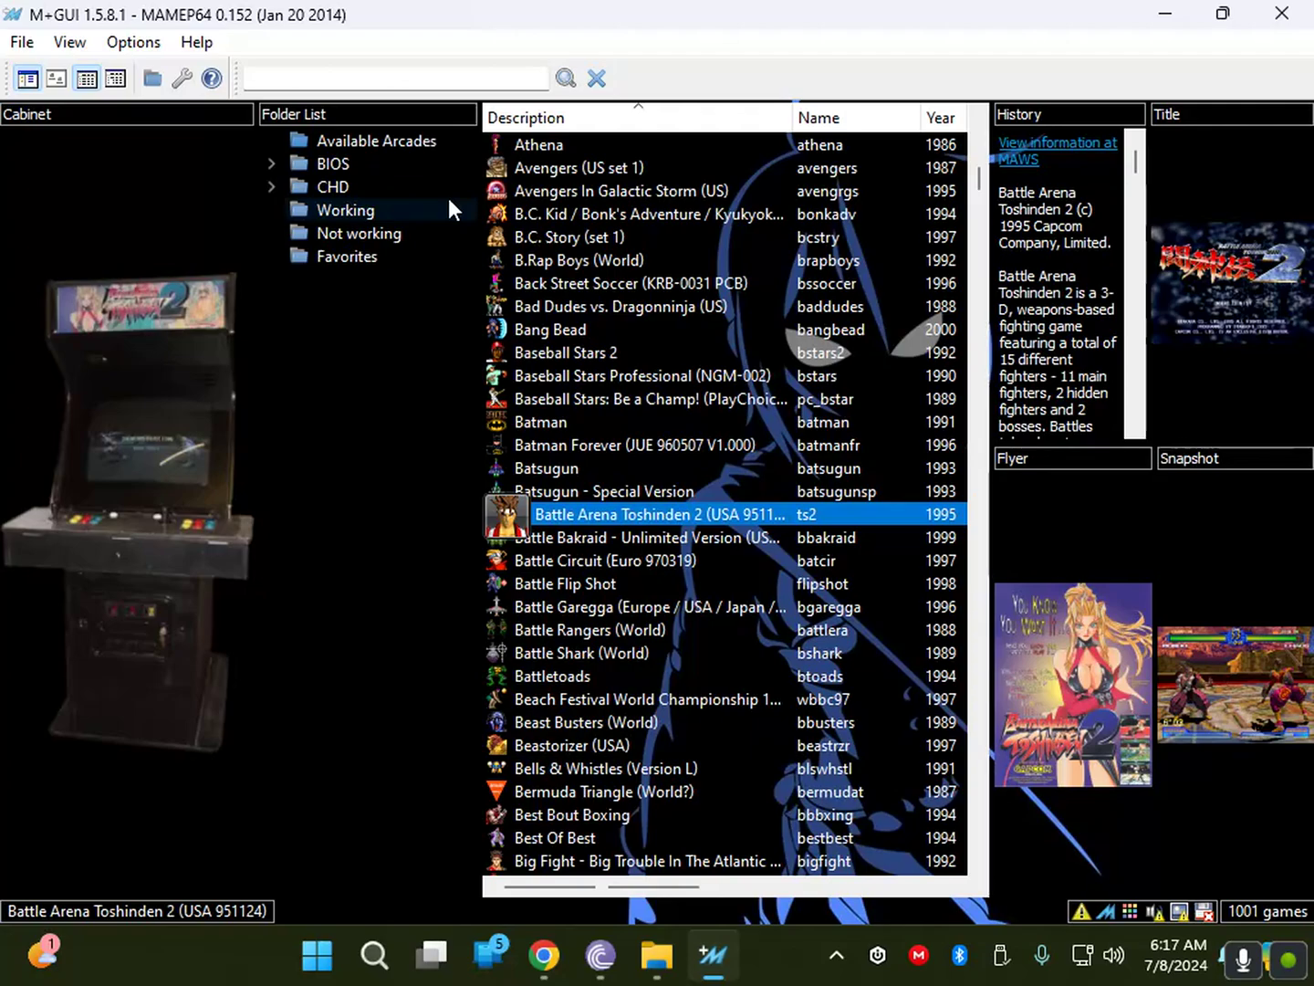
# Run The King of Fighters 2000 (NGM-2570) past its copyright notice, and quit back to the game list.
pyautogui.scroll(-6, 732, 681)
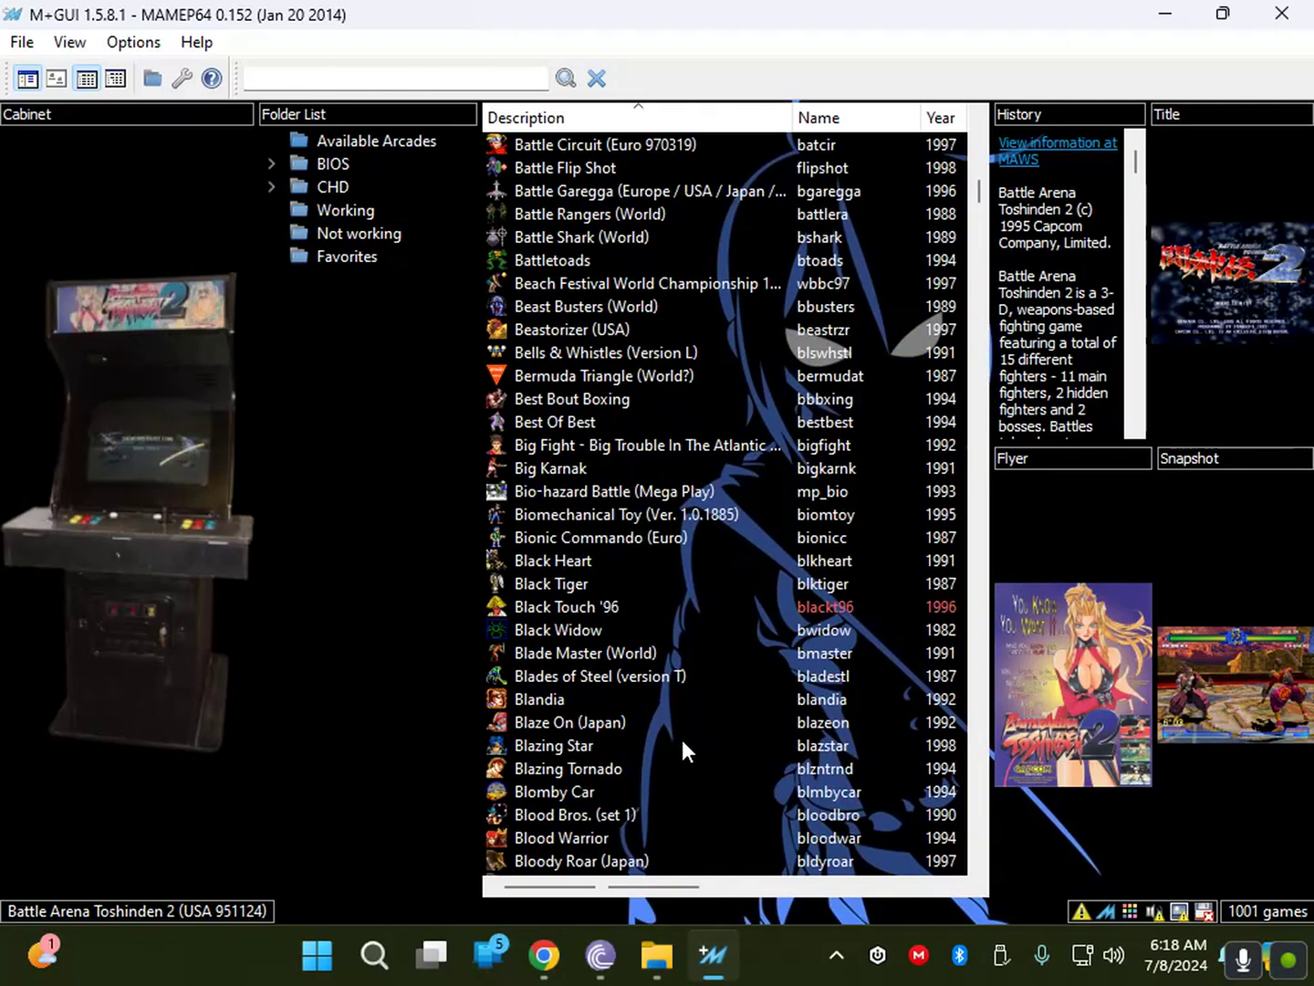
pyautogui.scroll(-10, 682, 750)
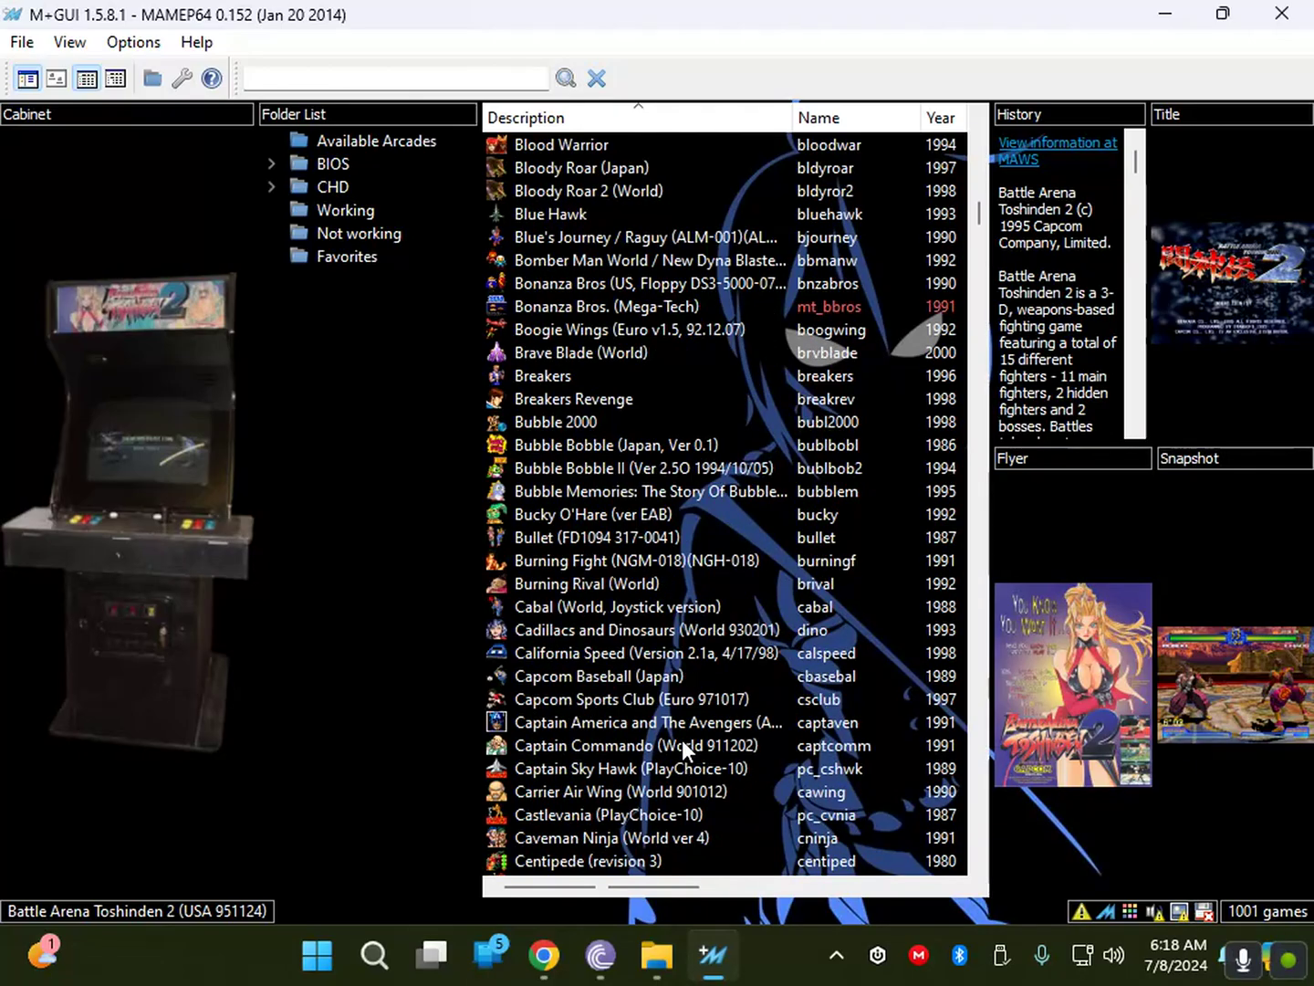
pyautogui.scroll(-15, 683, 744)
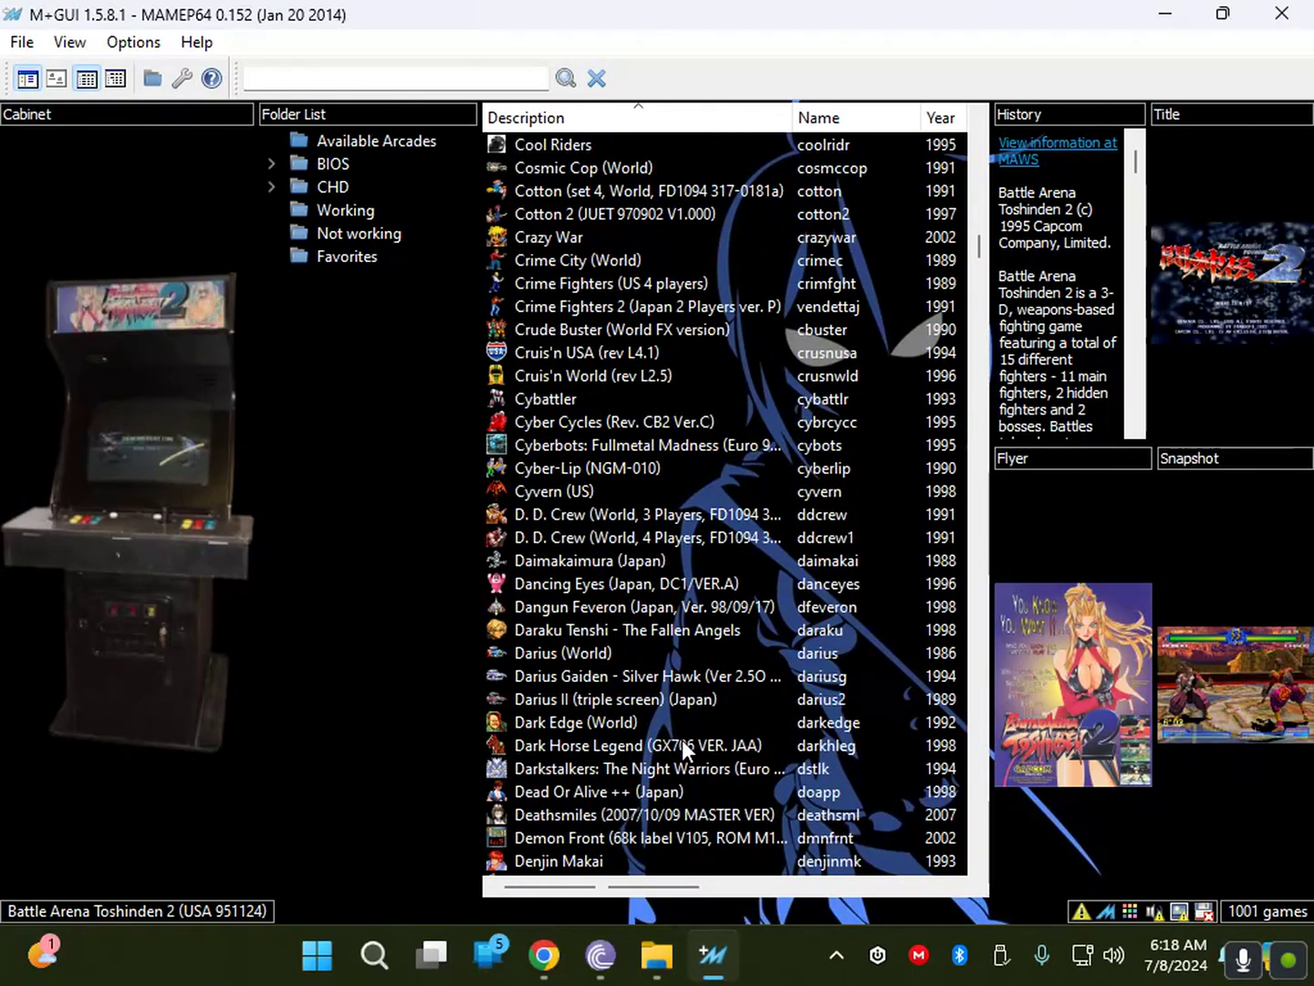
pyautogui.scroll(-18, 682, 739)
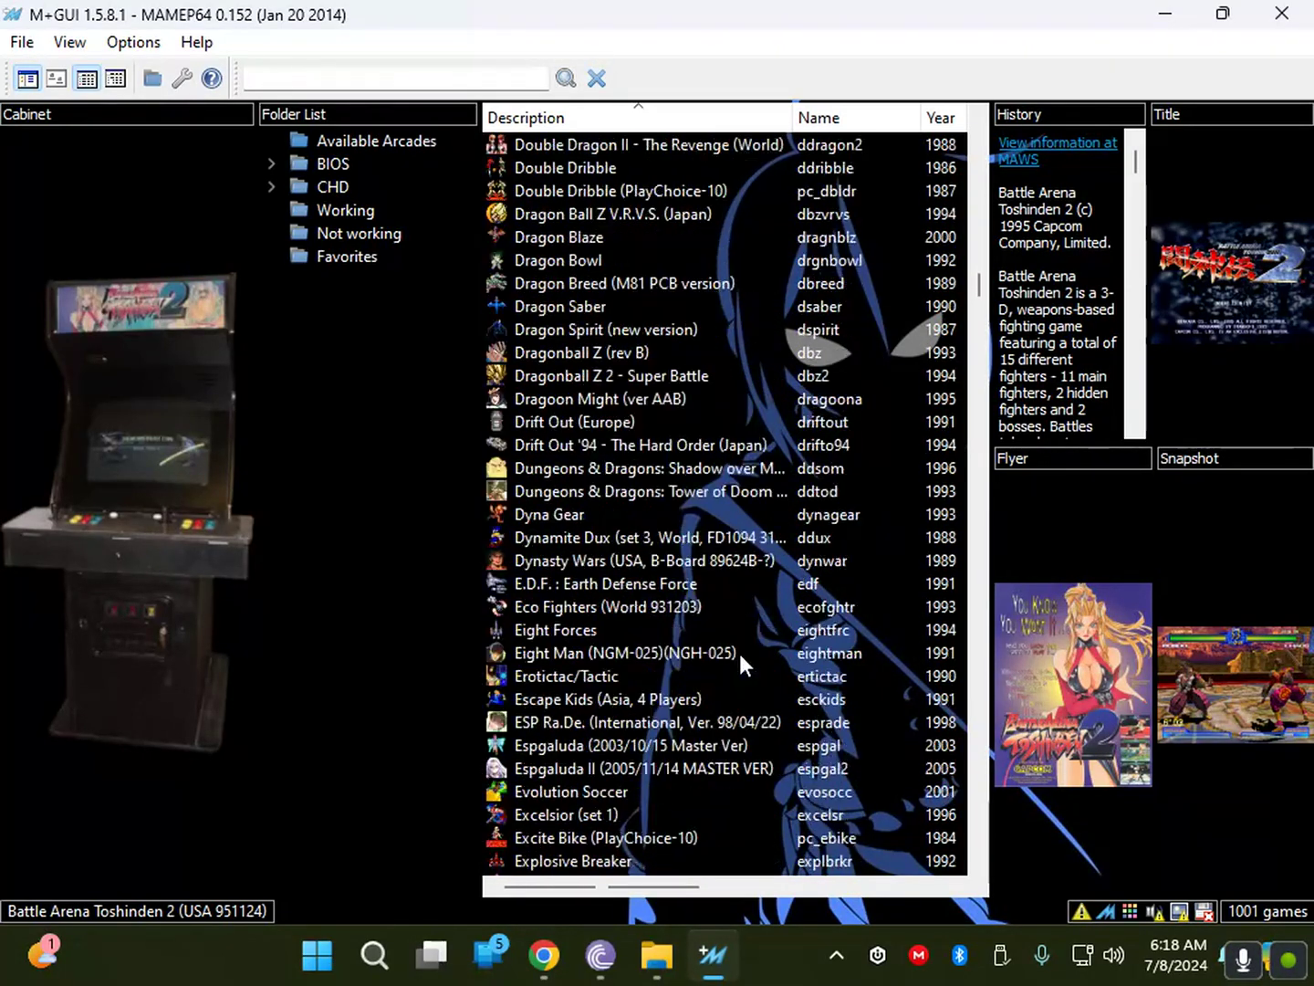
pyautogui.scroll(-17, 739, 653)
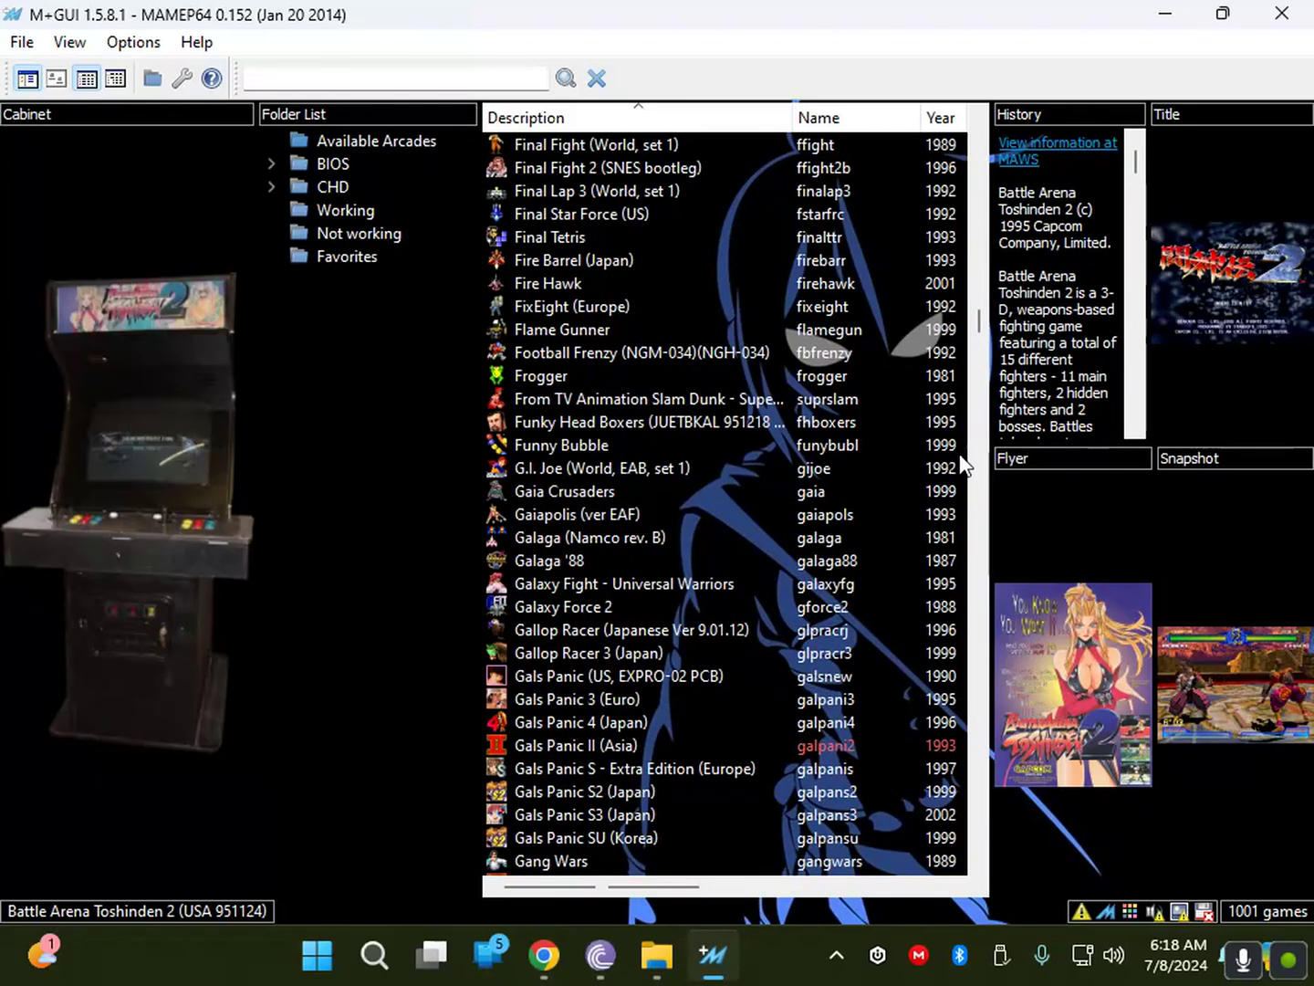
pyautogui.moveTo(981, 326); pyautogui.dragTo(941, 749)
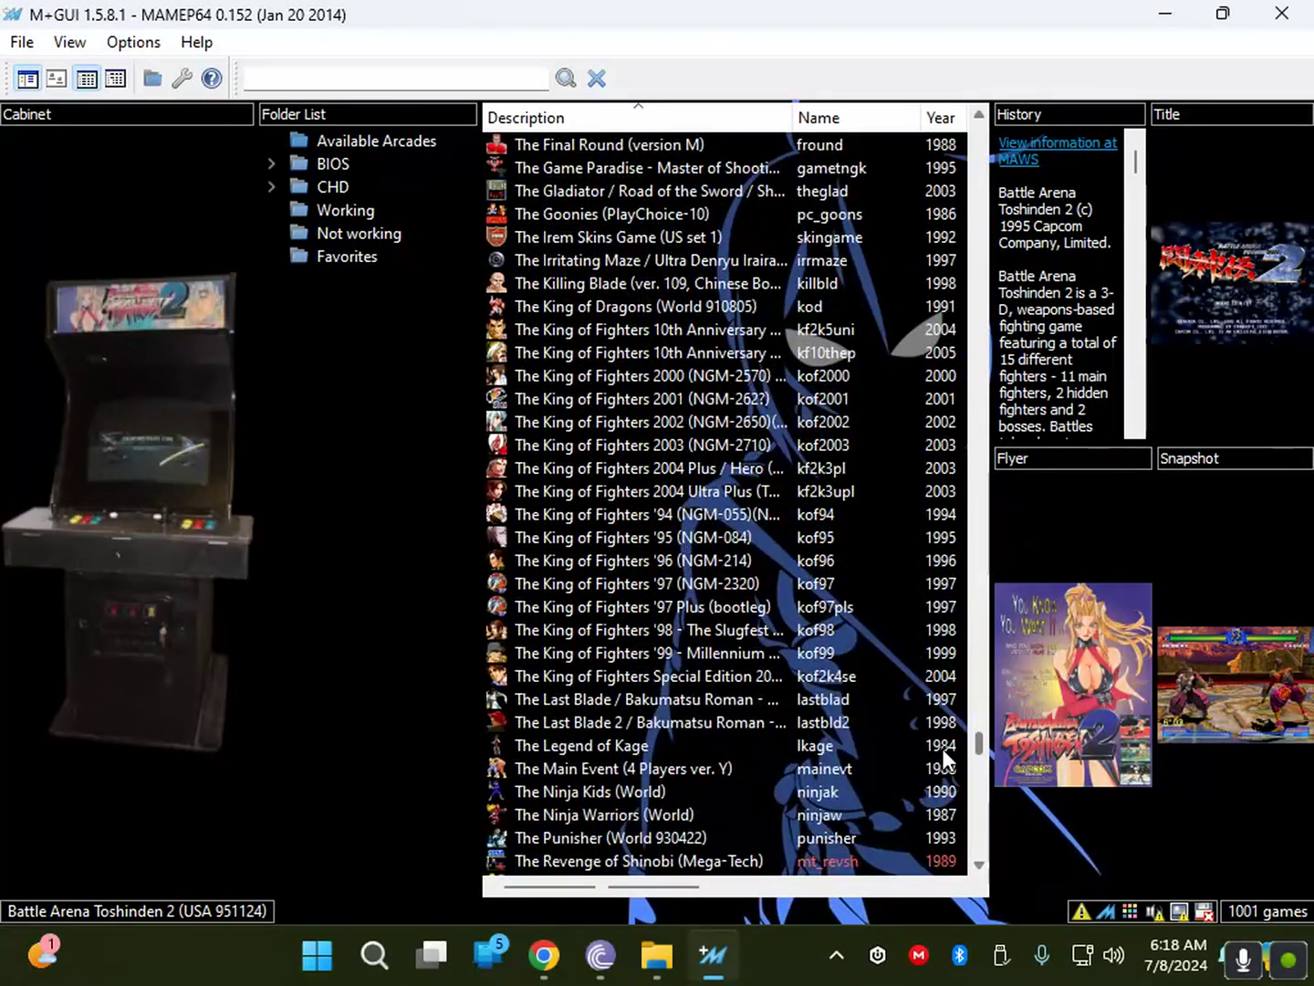
pyautogui.click(683, 379)
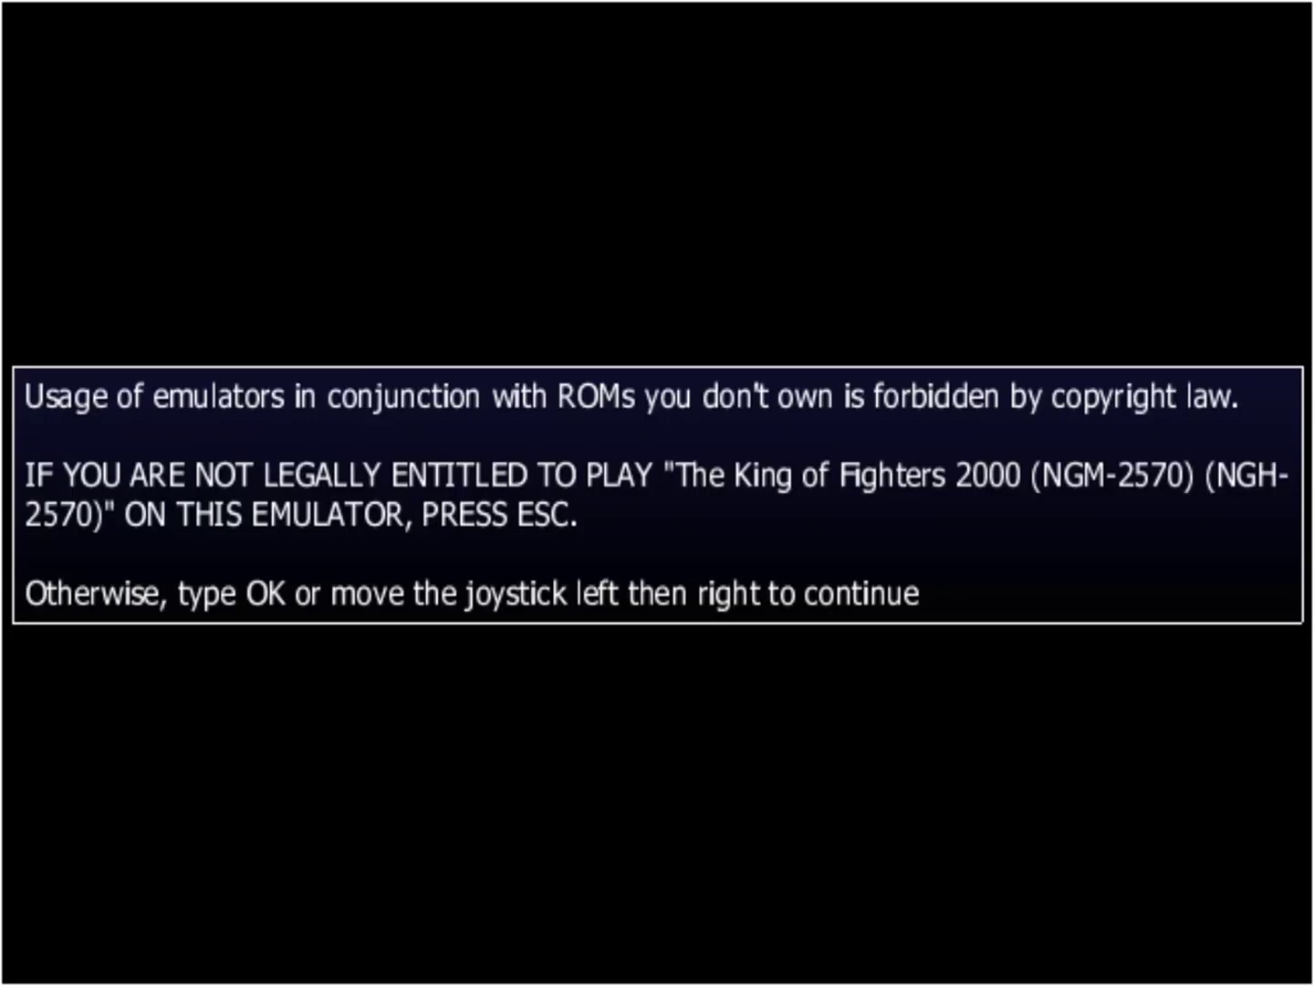
pyautogui.press('o')
pyautogui.press('k')
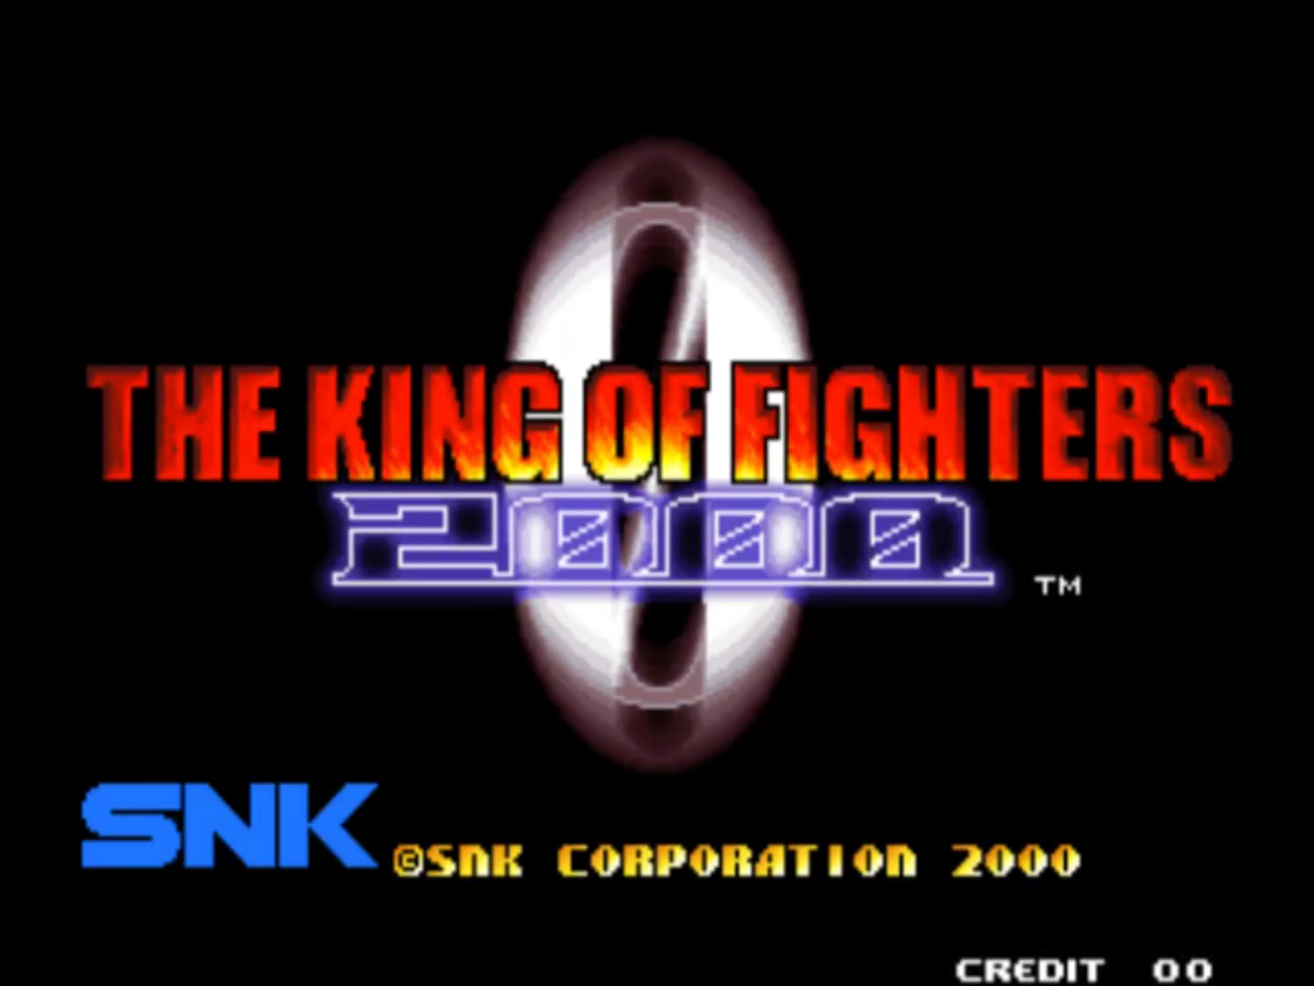
pyautogui.press('Escape')
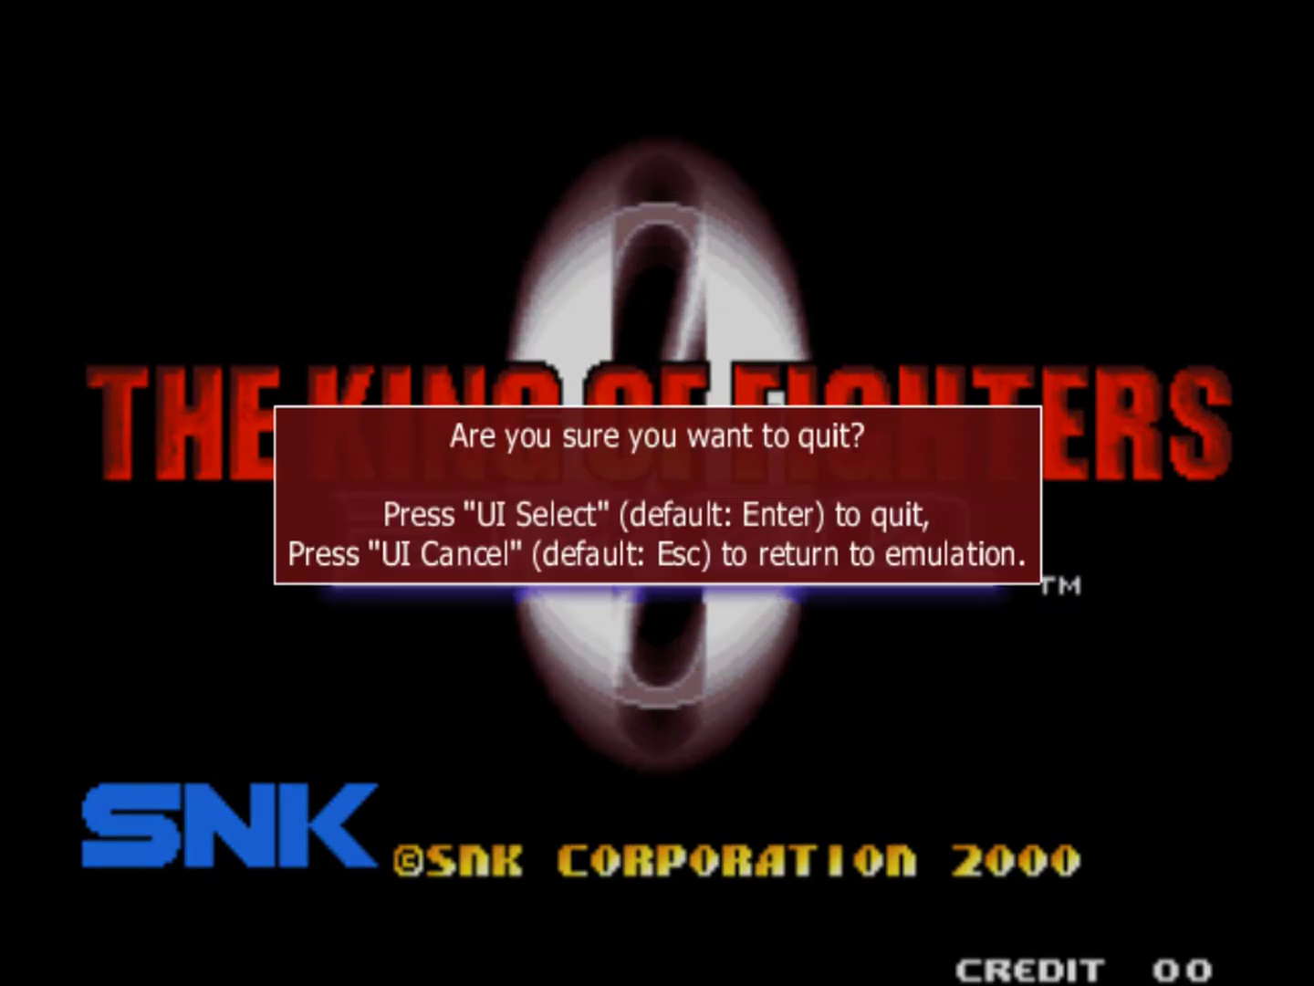
pyautogui.press('Return')
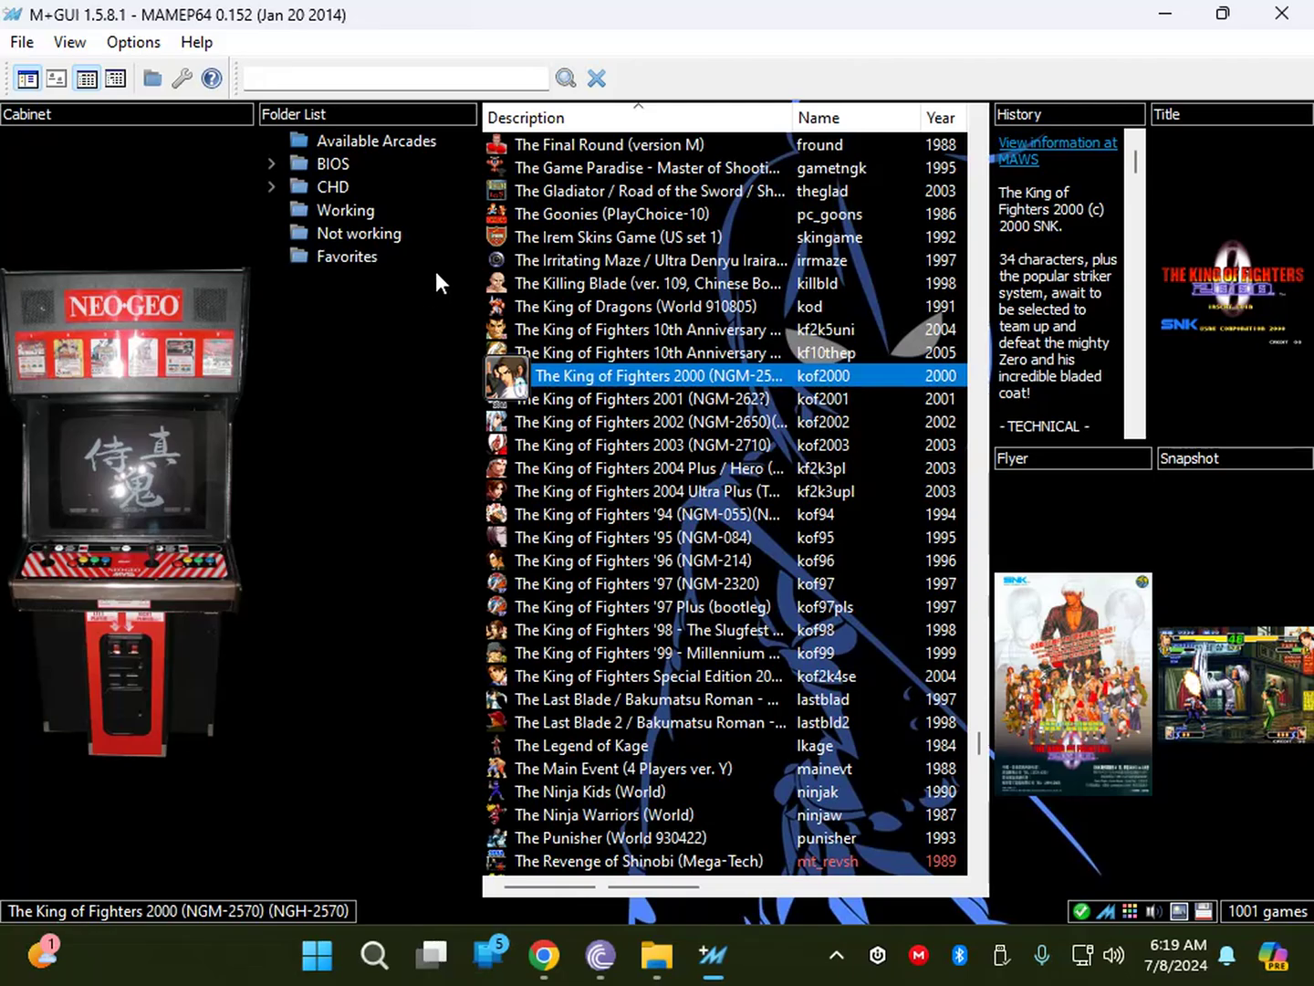
pyautogui.scroll(11, 680, 419)
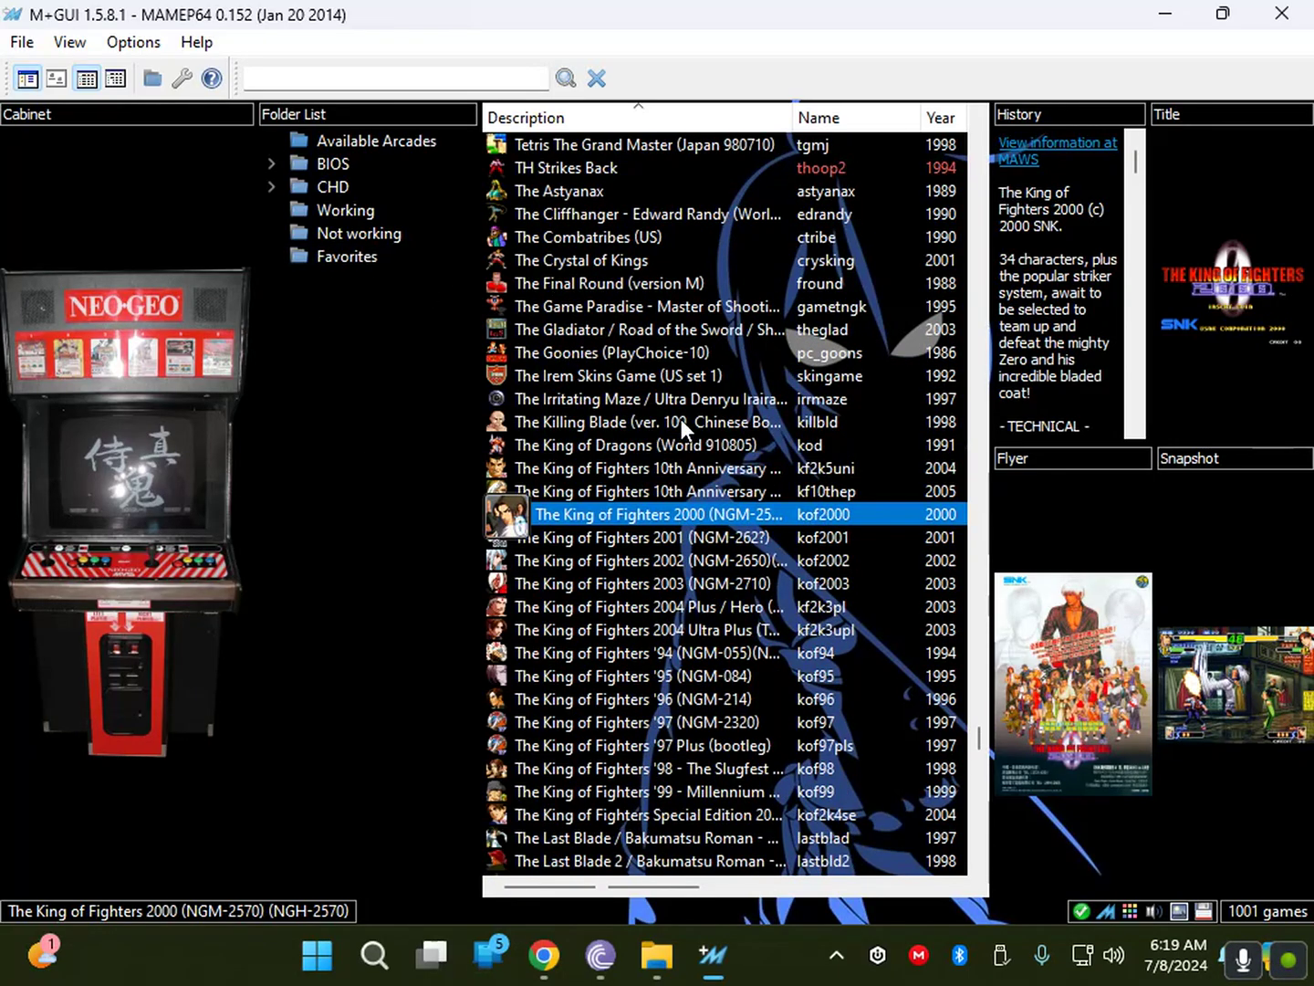
pyautogui.scroll(11, 688, 489)
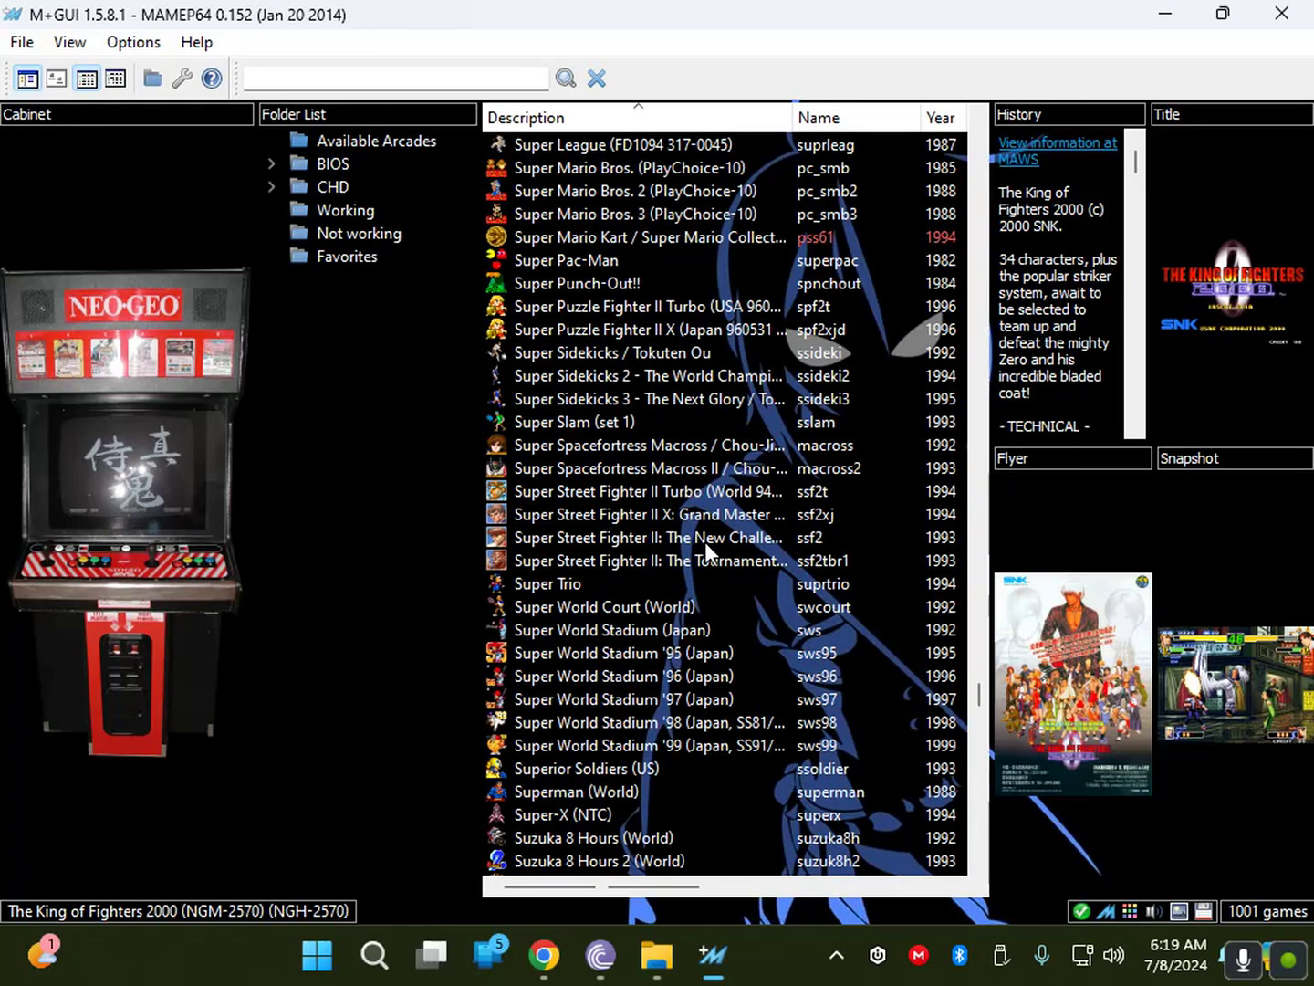
pyautogui.scroll(1, 704, 541)
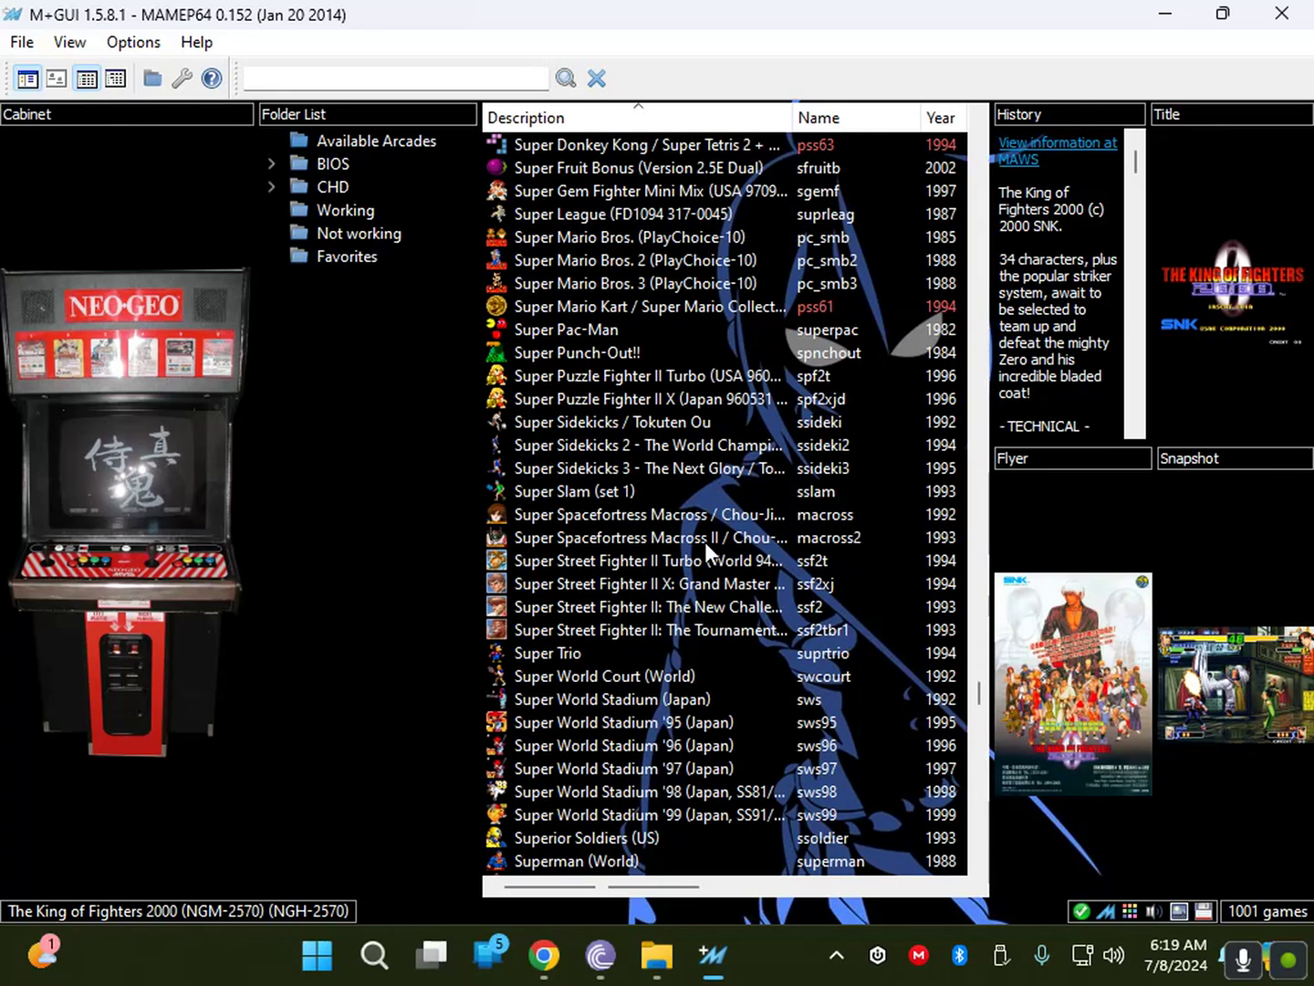
pyautogui.scroll(3, 708, 550)
pyautogui.scroll(3, 705, 541)
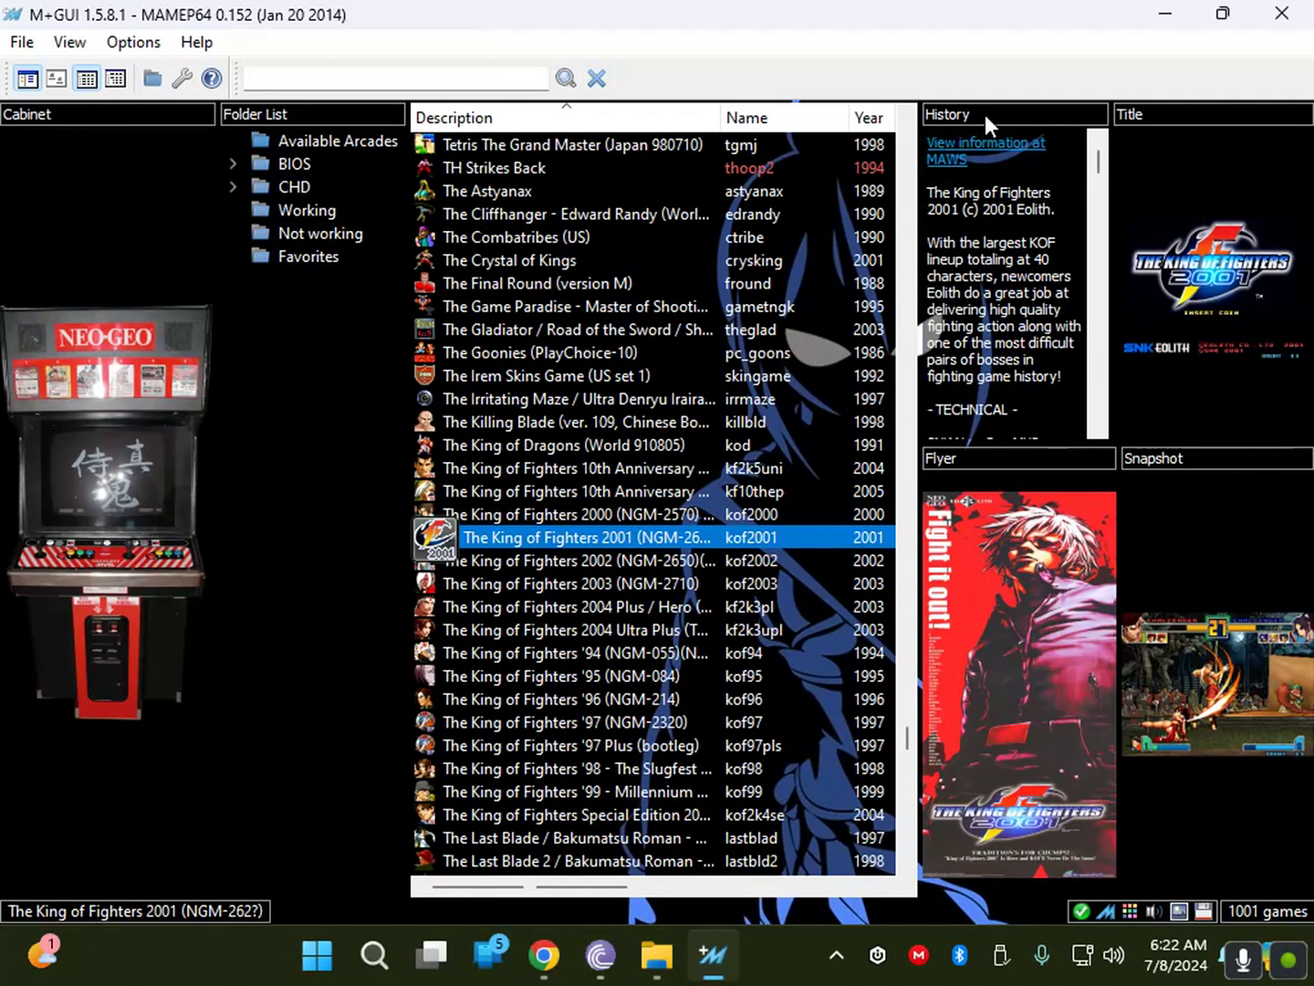
# Hide the History and Snapshot panes from the frontend layout.
pyautogui.rightClick(967, 51)
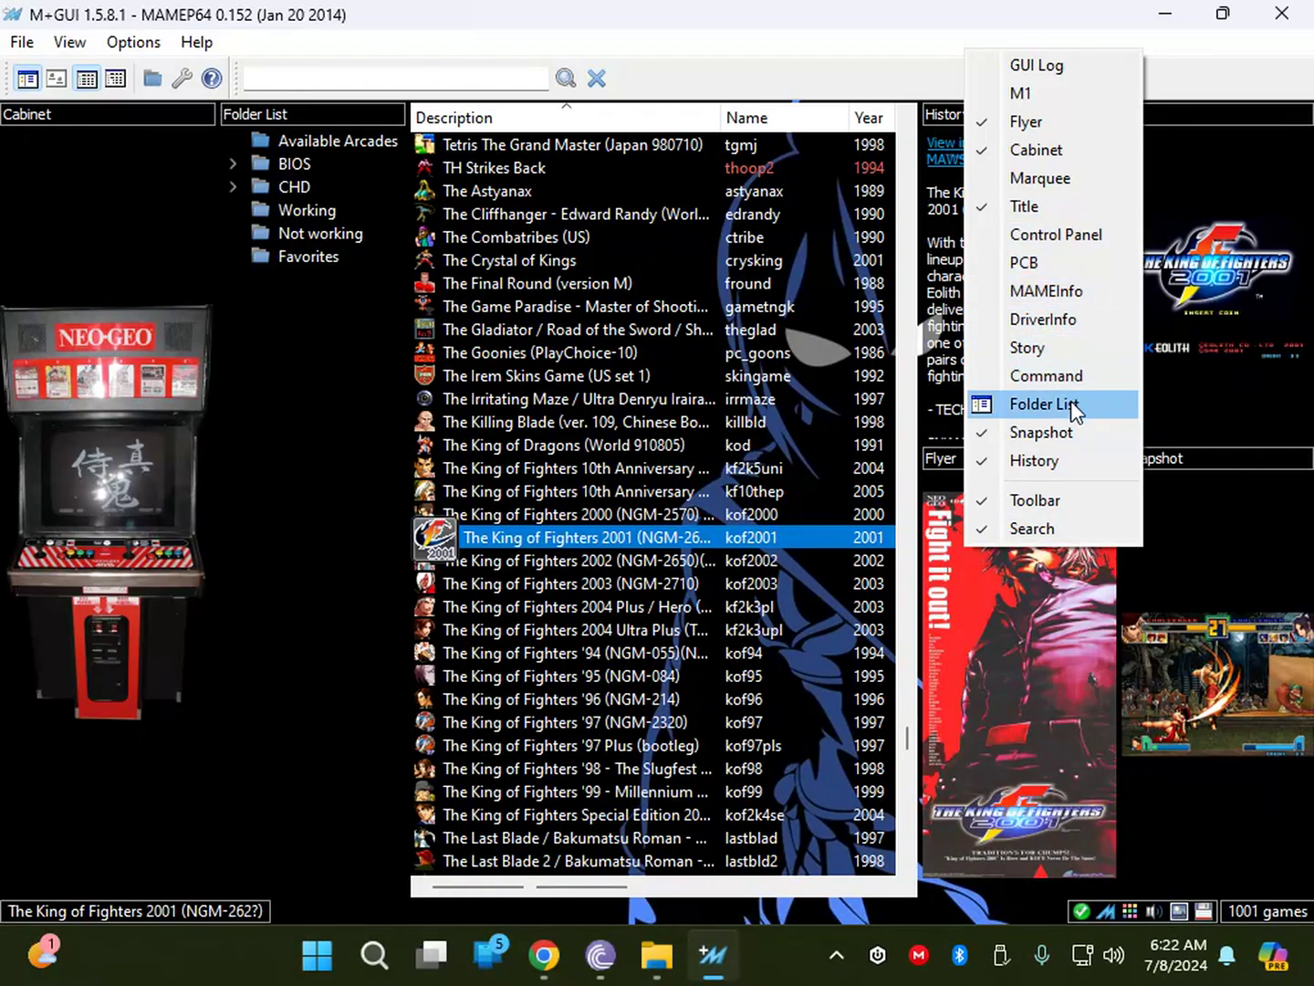
pyautogui.click(1063, 458)
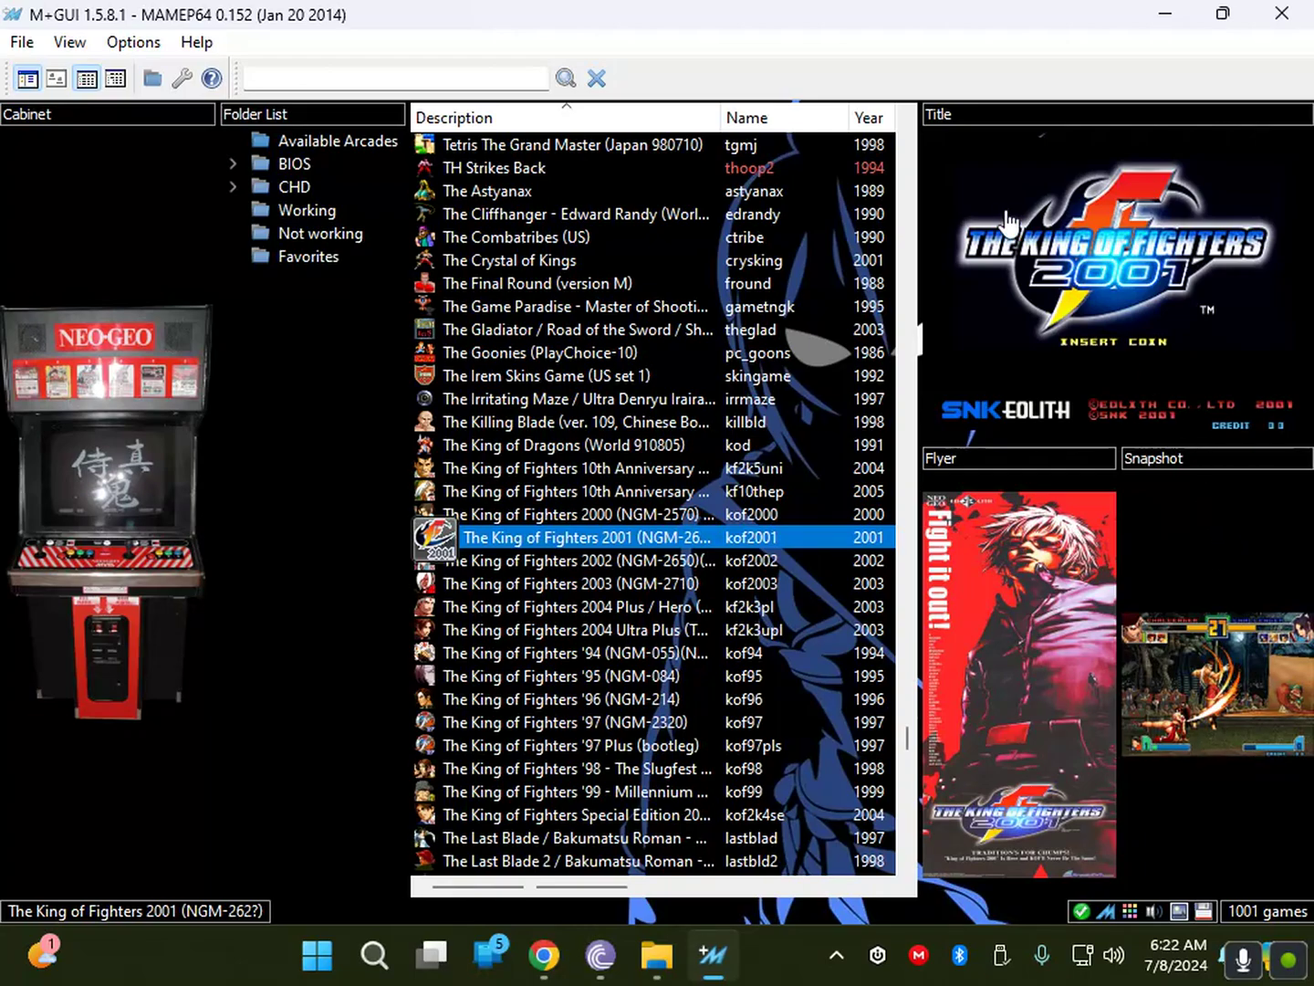
pyautogui.rightClick(865, 43)
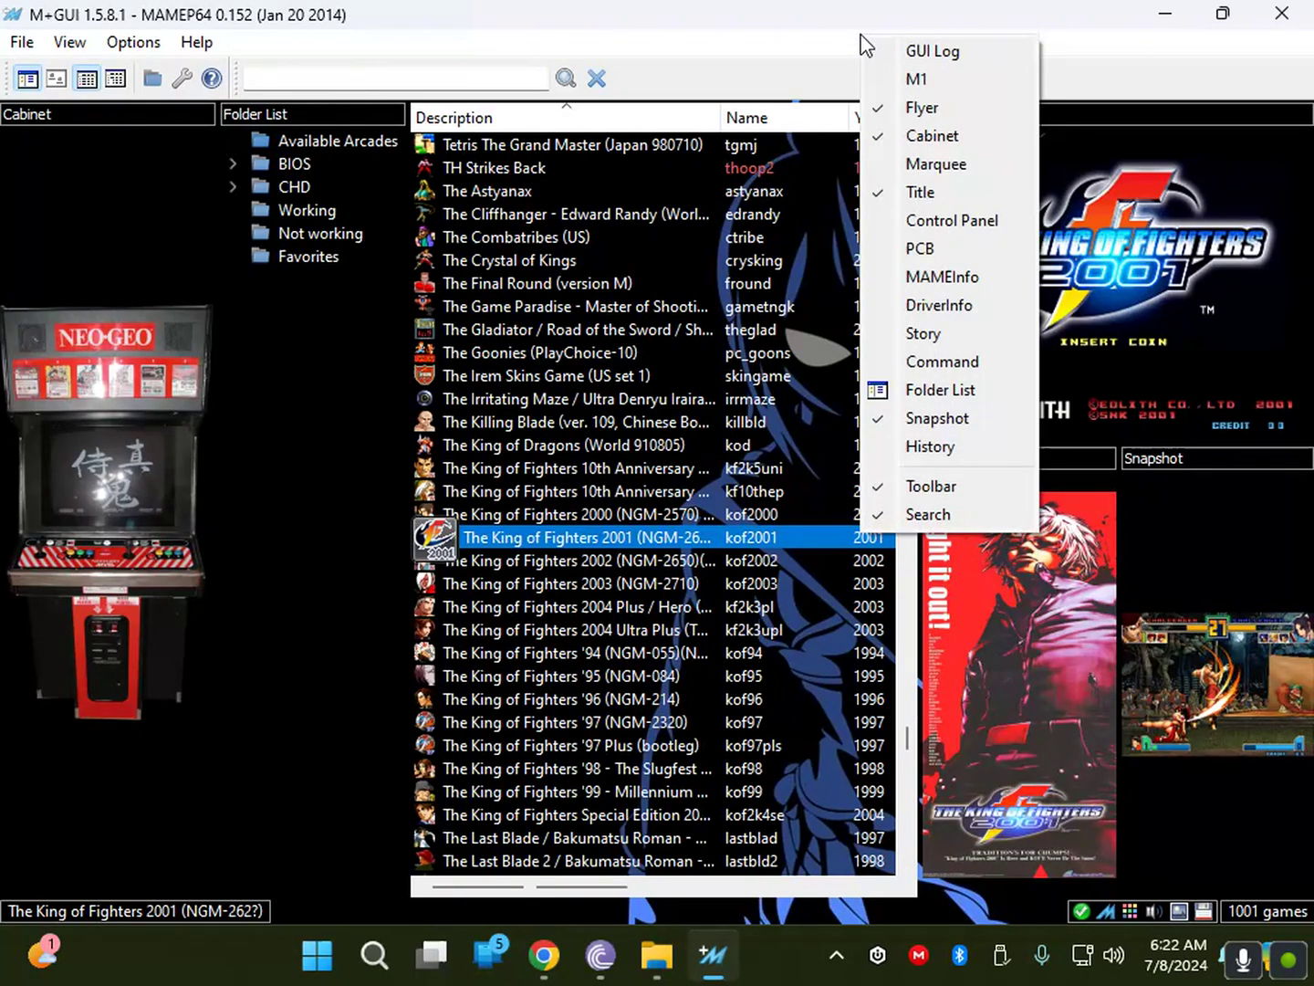
pyautogui.click(948, 417)
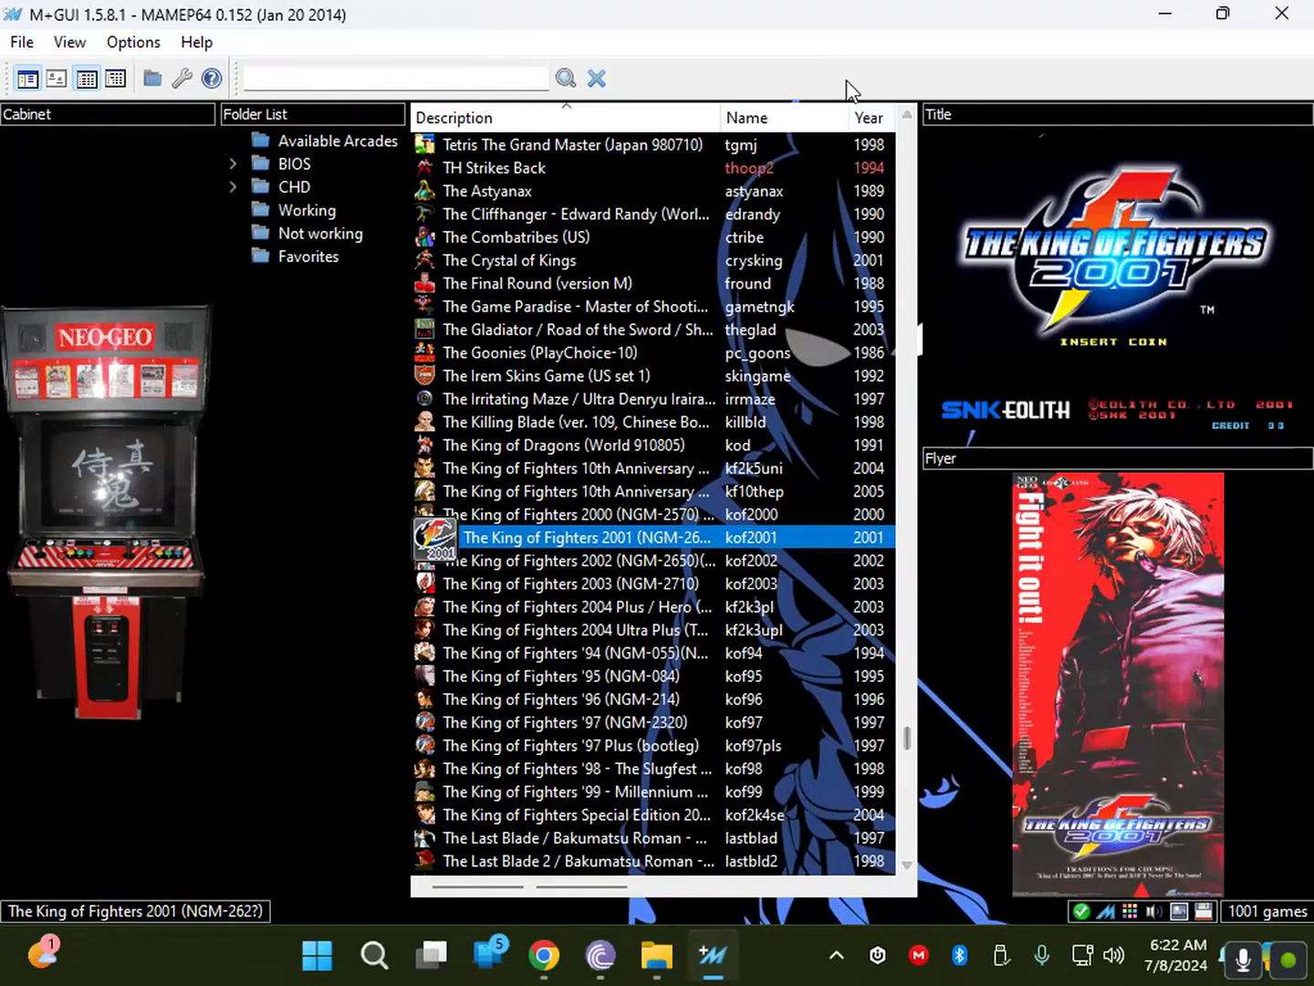
# Show the History pane again and dock it beside the Flyer pane, beneath the Title pane.
pyautogui.rightClick(849, 57)
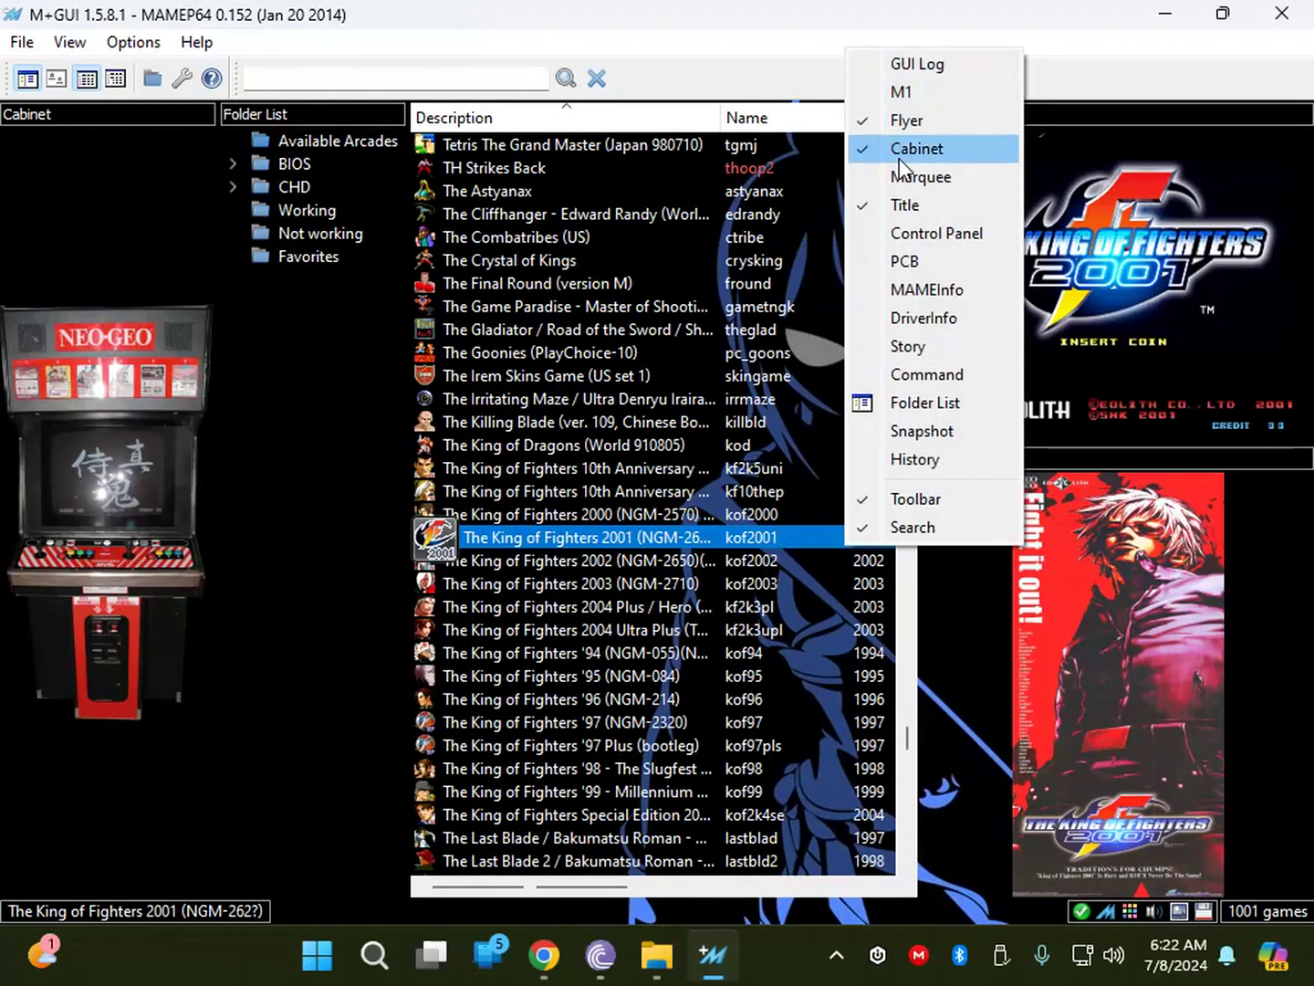
pyautogui.click(932, 457)
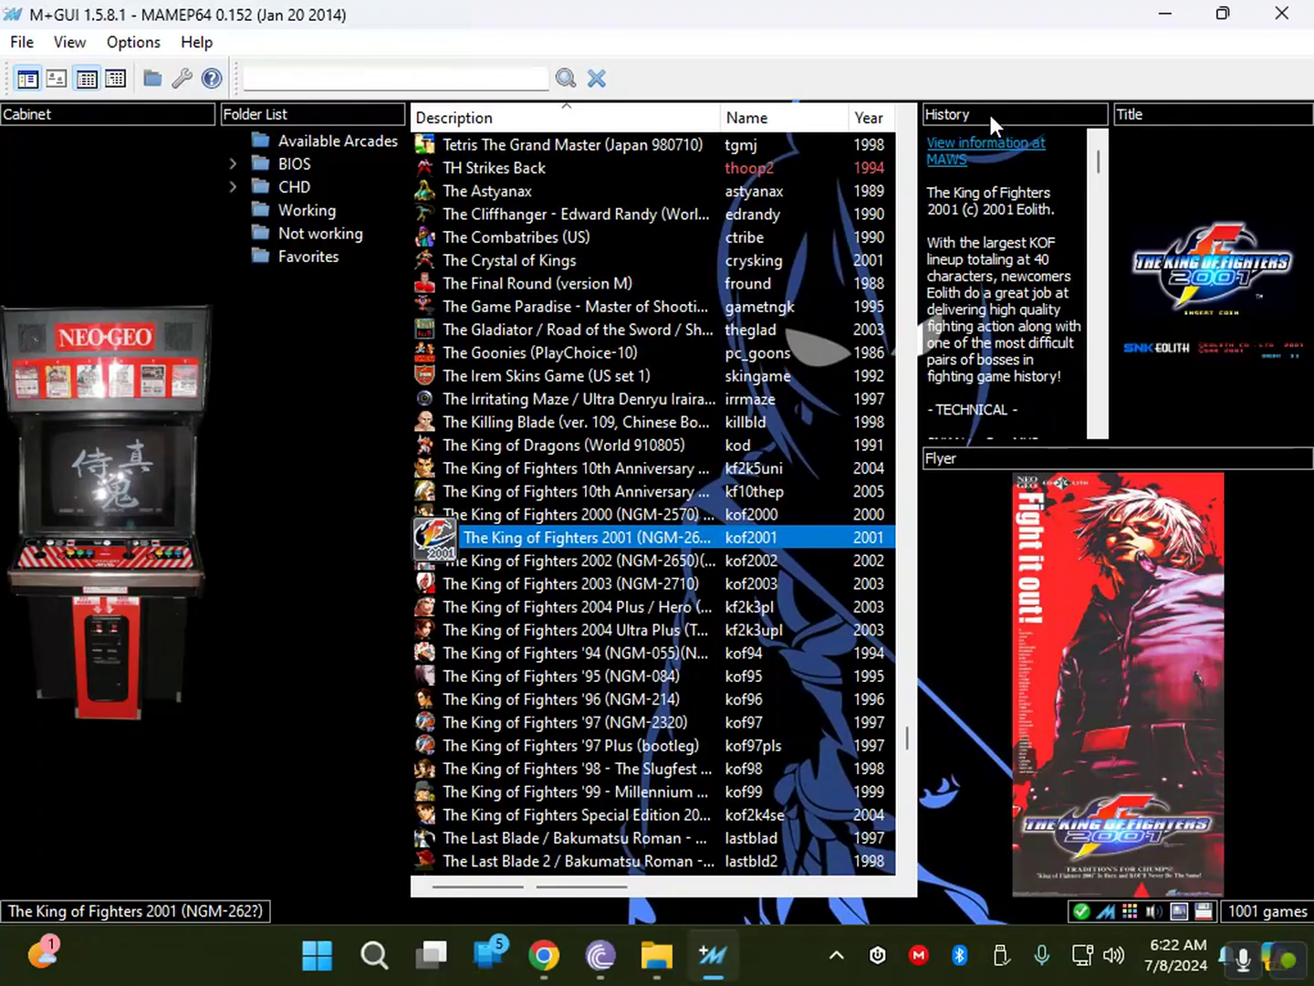
pyautogui.moveTo(988, 111); pyautogui.dragTo(1226, 519)
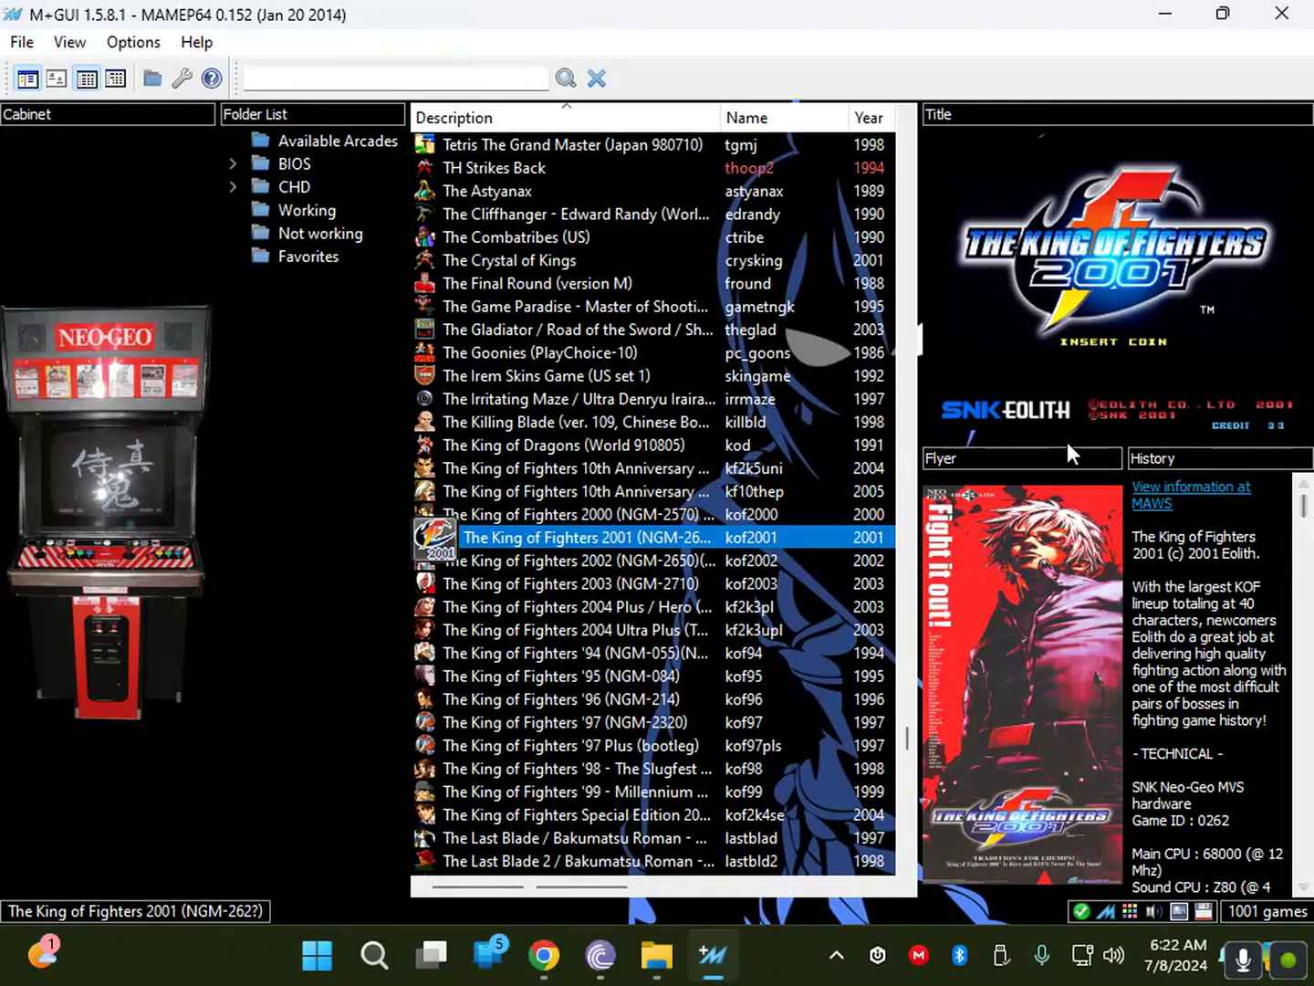
# Go through the games from The King of Fighters 2002 to 2004 Ultra Plus, checking their artwork and history in the rearranged panes.
pyautogui.click(568, 561)
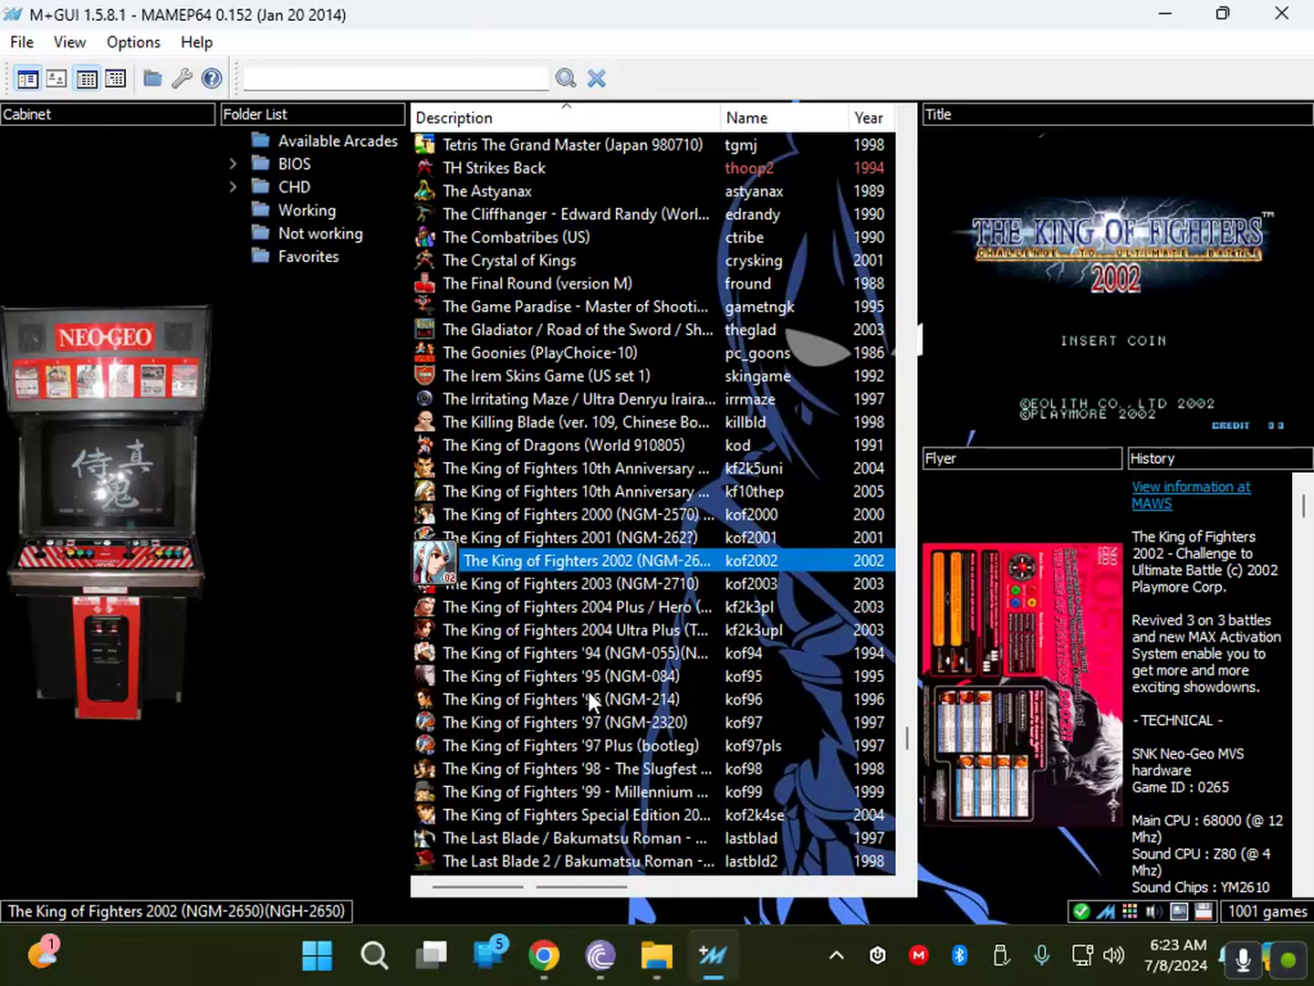
pyautogui.press('Down')
pyautogui.press('Down')
pyautogui.press('Down')
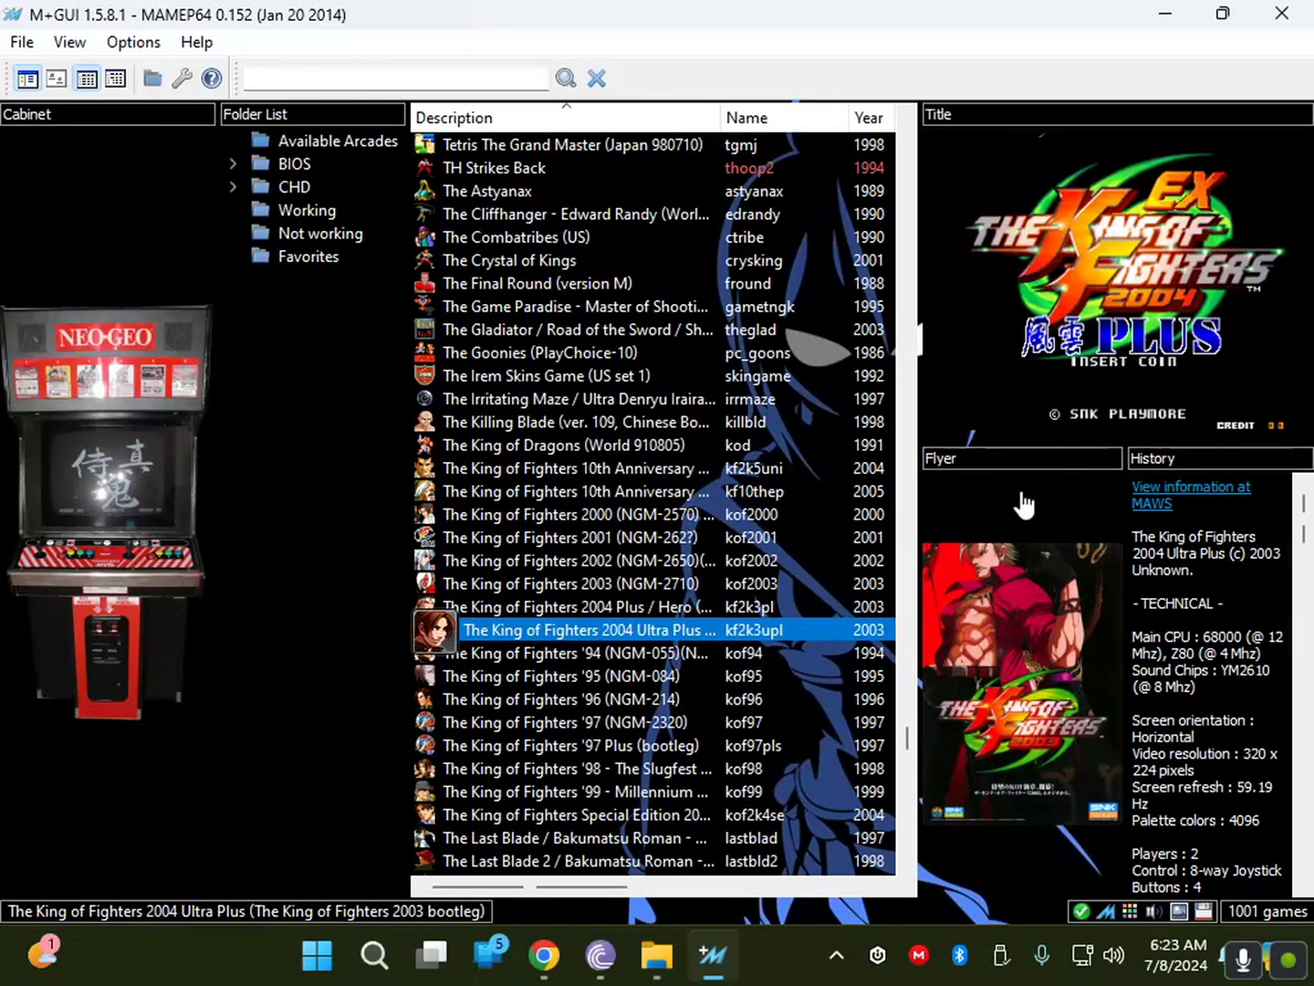
# Hide the Title pane and show the Snapshot pane in the layout.
pyautogui.rightClick(797, 38)
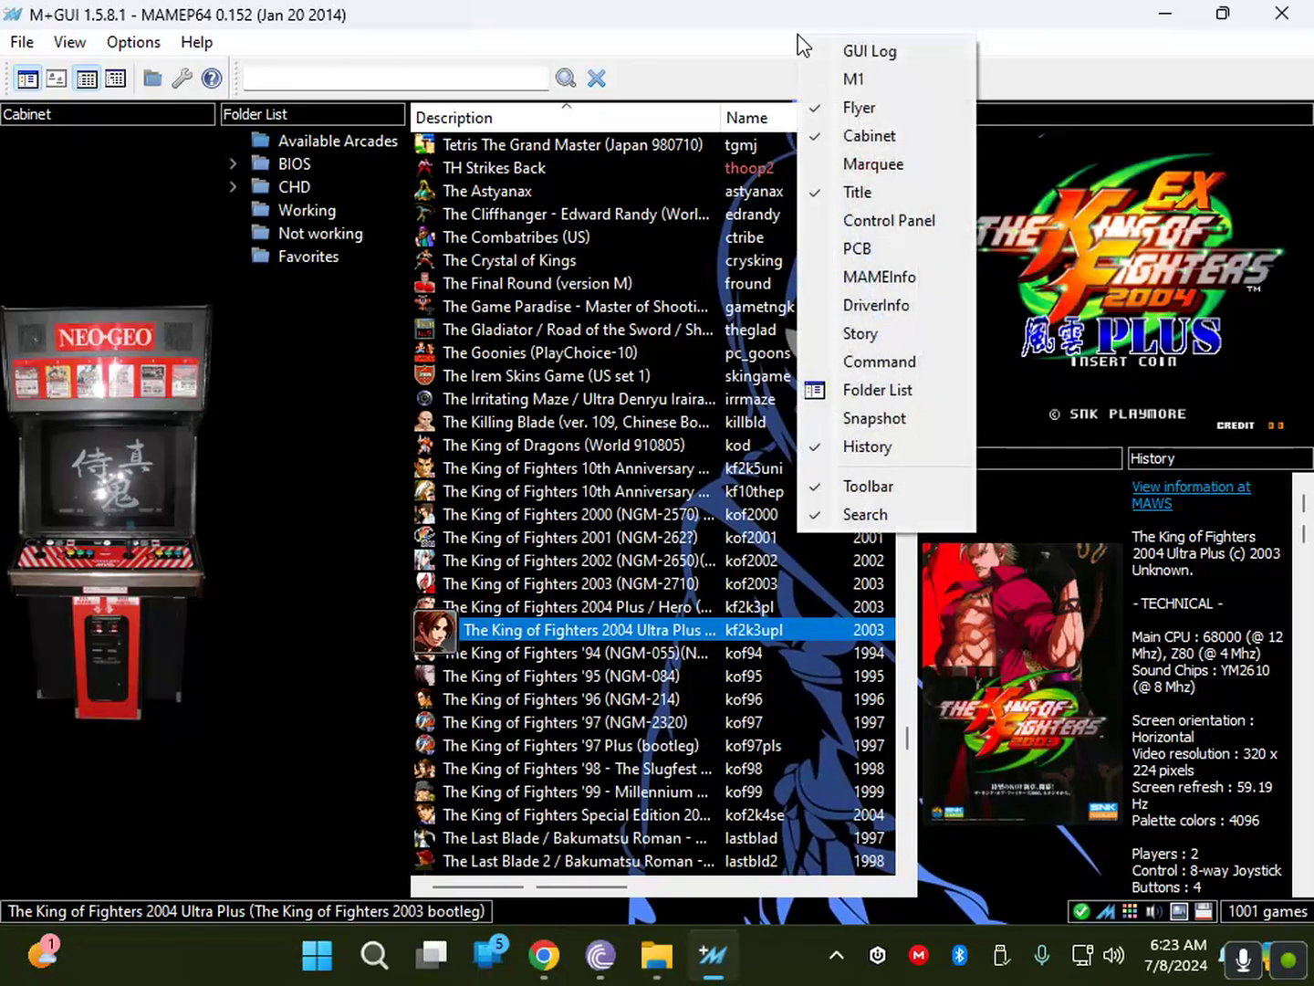
pyautogui.click(878, 189)
pyautogui.rightClick(845, 31)
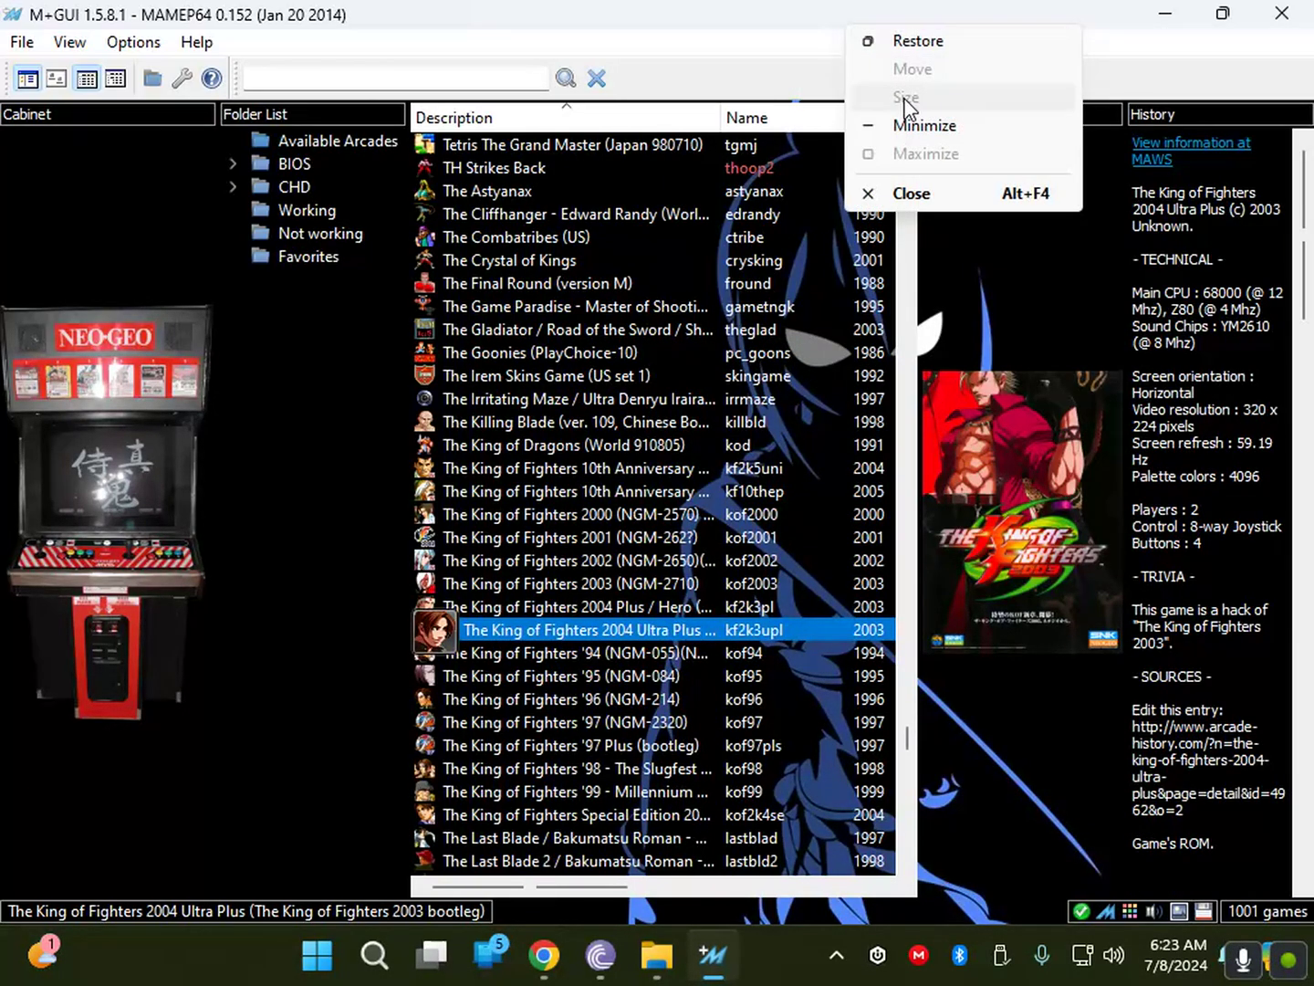
pyautogui.rightClick(823, 56)
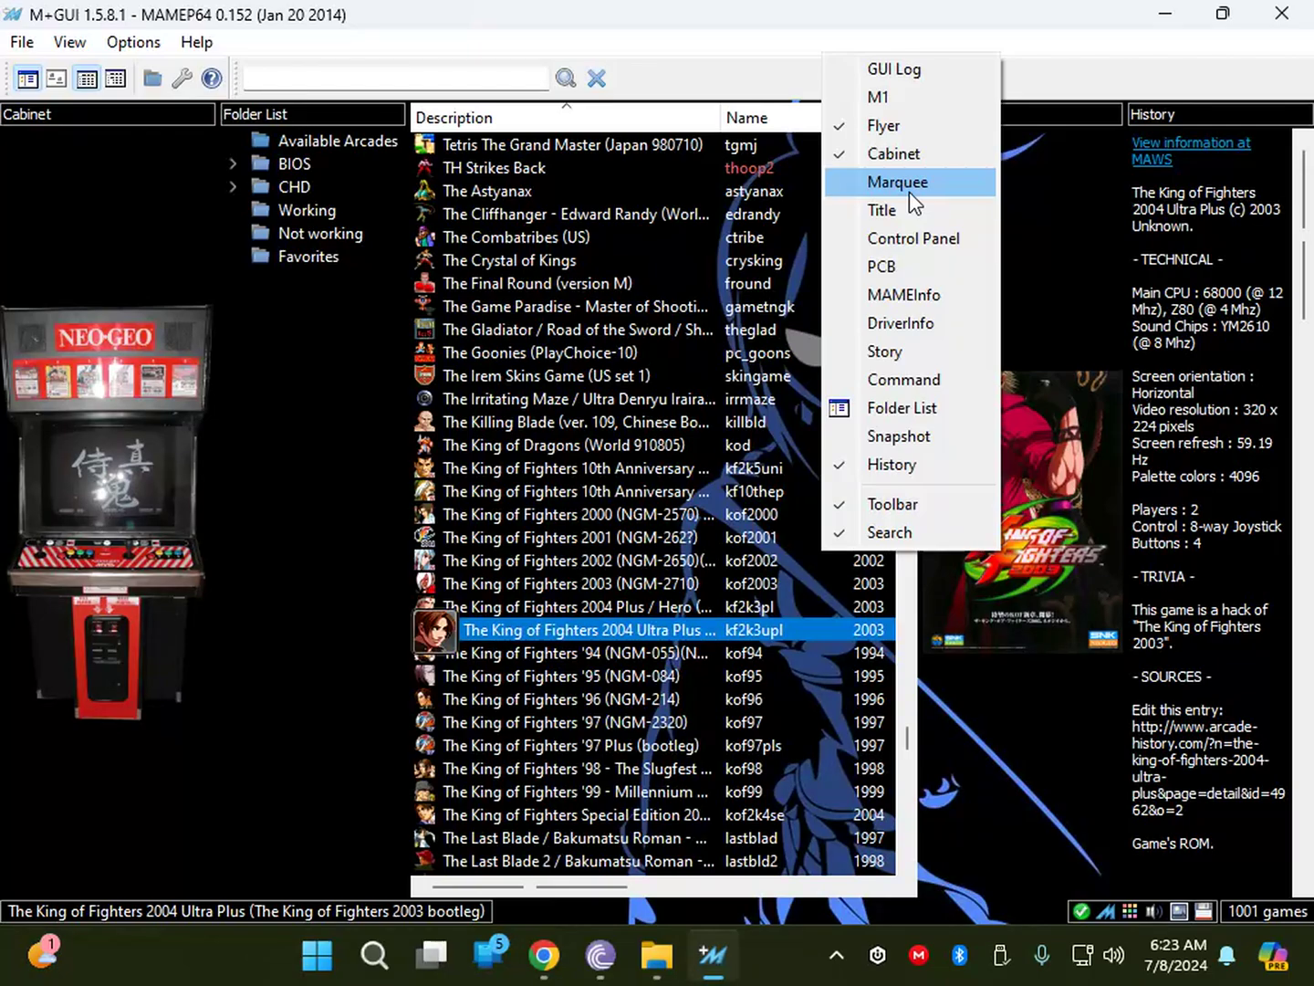
pyautogui.click(911, 434)
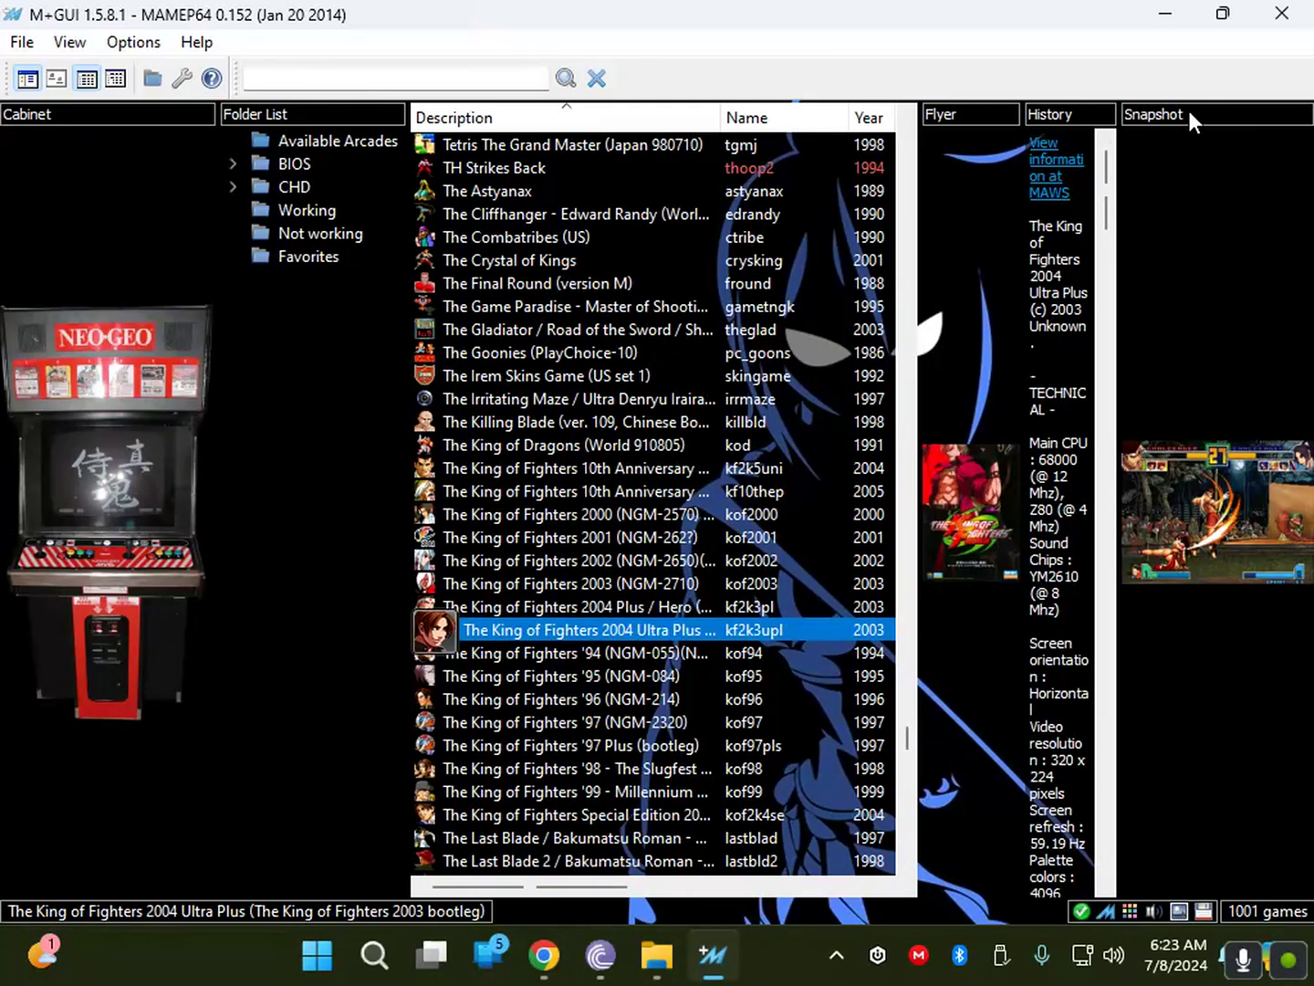
# Stack the Snapshot pane with the Flyer pane as tabs, and place the History pane between them and the game list.
pyautogui.moveTo(1182, 116); pyautogui.dragTo(1003, 748)
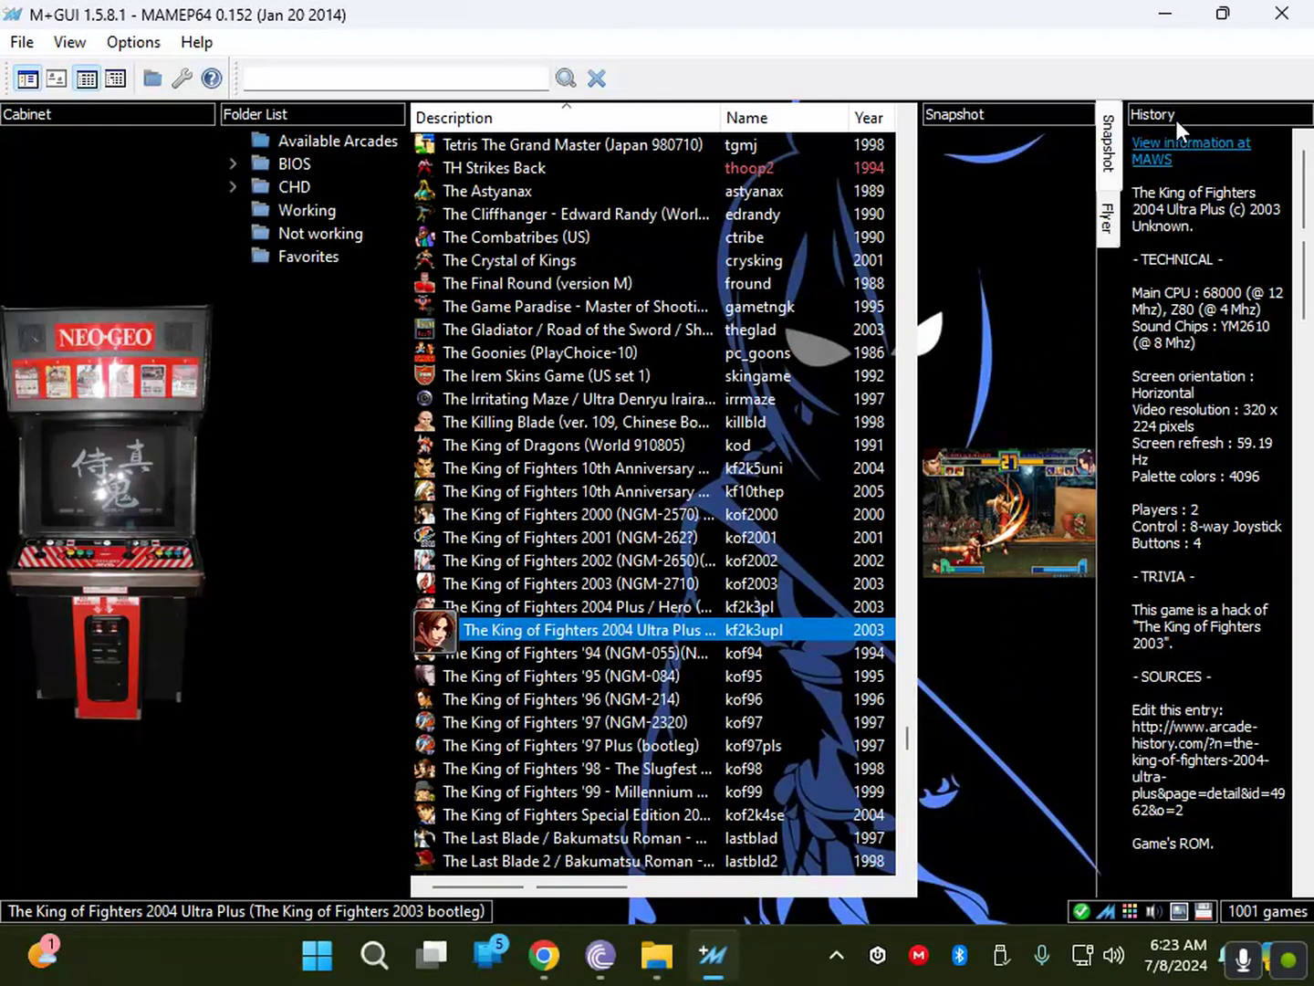
pyautogui.moveTo(1175, 119); pyautogui.dragTo(995, 152)
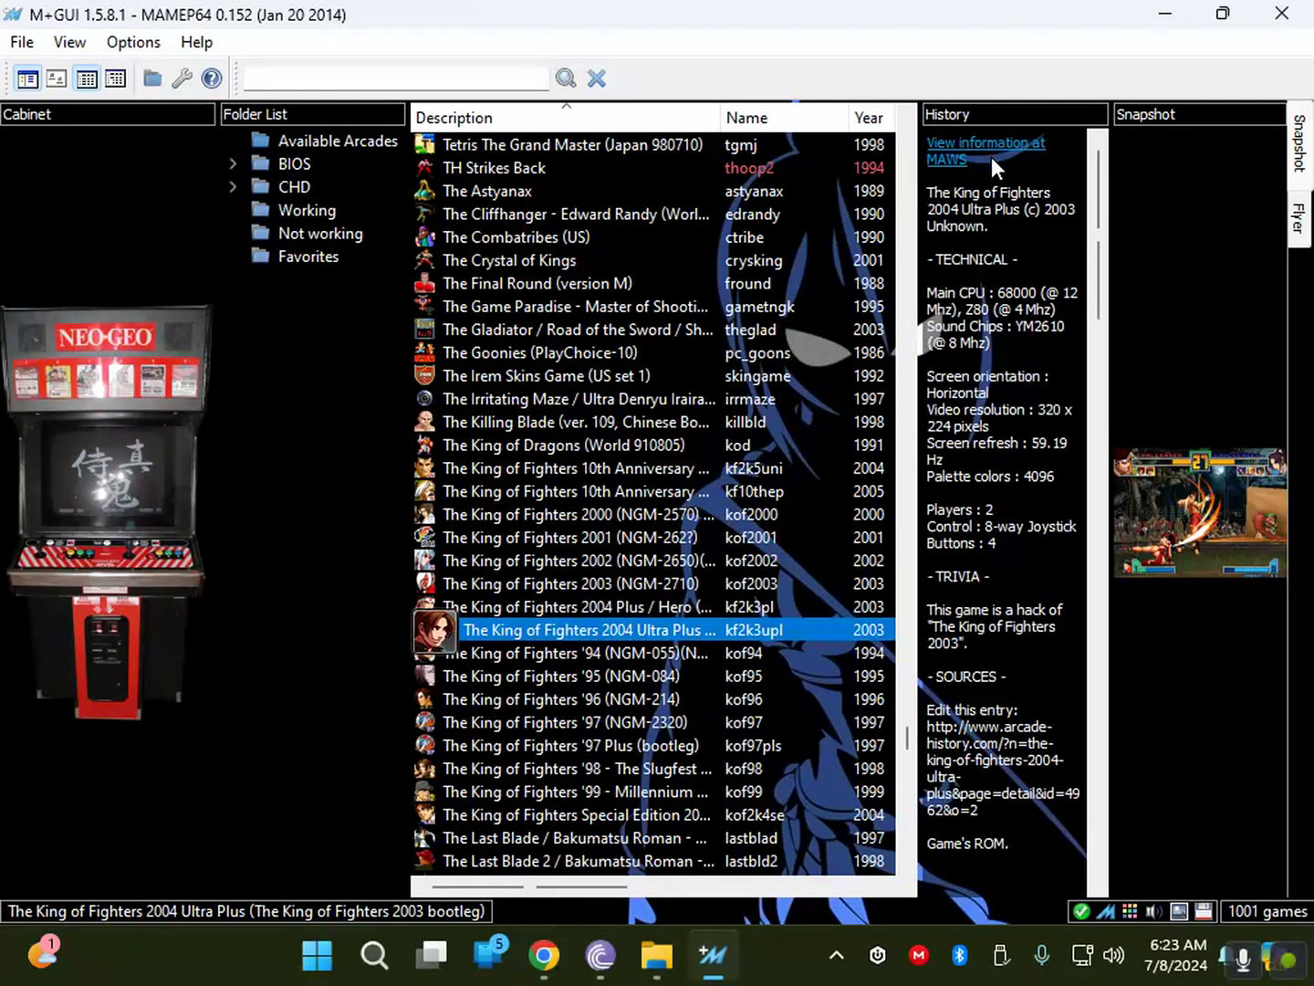
pyautogui.click(1300, 230)
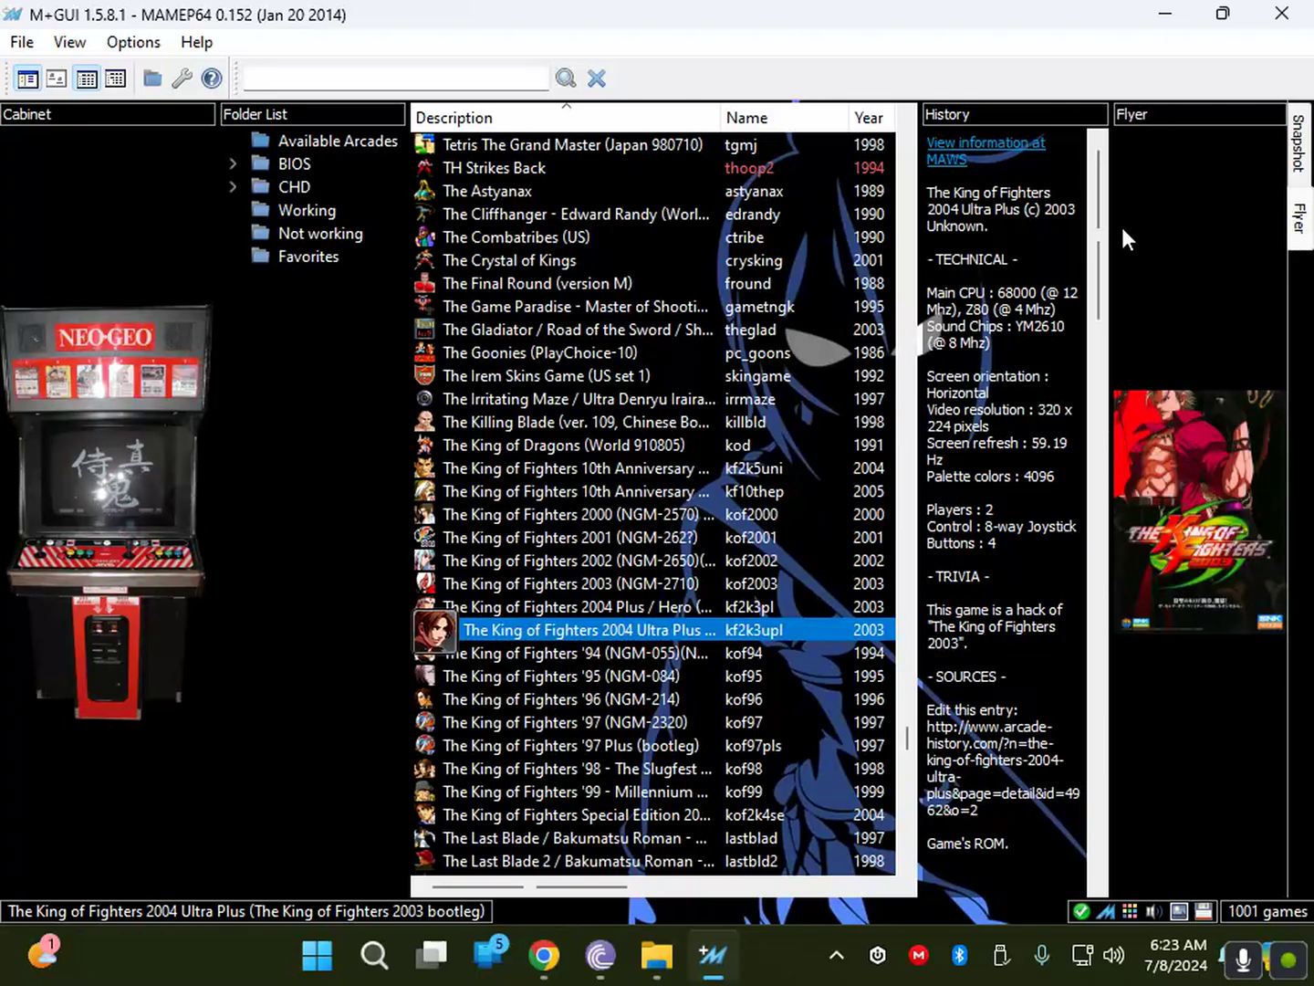
pyautogui.click(1300, 145)
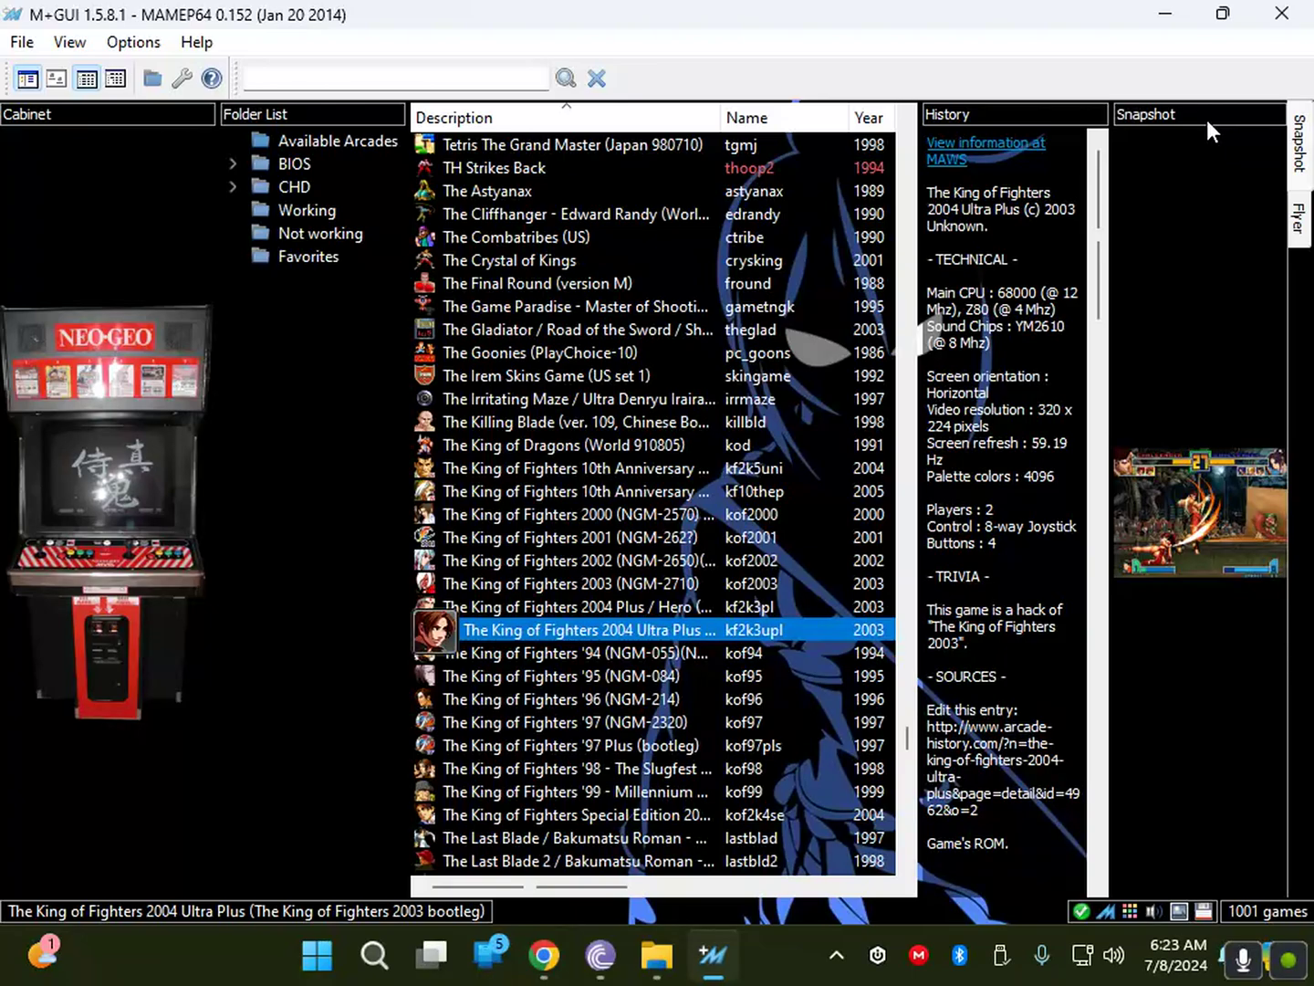
# Try to dock the Snapshot and History panes elsewhere in the layout, and bring the Flyer tab forward.
pyautogui.moveTo(1206, 128); pyautogui.dragTo(1195, 786)
pyautogui.moveTo(1187, 867); pyautogui.dragTo(1187, 683)
pyautogui.moveTo(1008, 116); pyautogui.dragTo(1105, 100)
pyautogui.click(1299, 217)
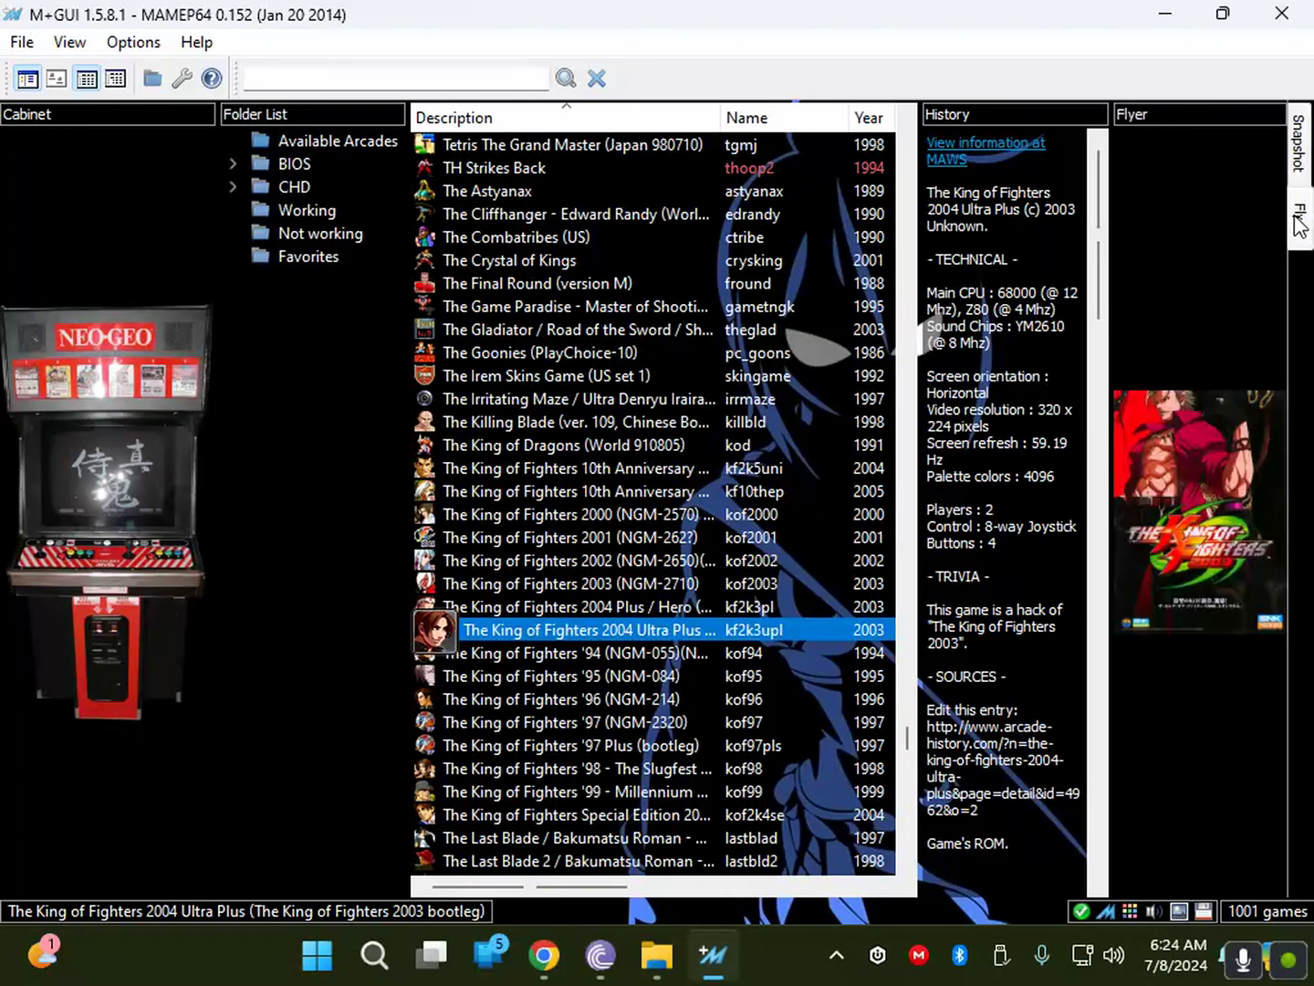
# Dock the Snapshot pane beneath the History and Flyer panes, keeping History between the game list and Flyer.
pyautogui.moveTo(1179, 114); pyautogui.dragTo(1119, 267)
pyautogui.moveTo(1248, 117); pyautogui.dragTo(1155, 787)
pyautogui.moveTo(1176, 860); pyautogui.dragTo(1162, 595)
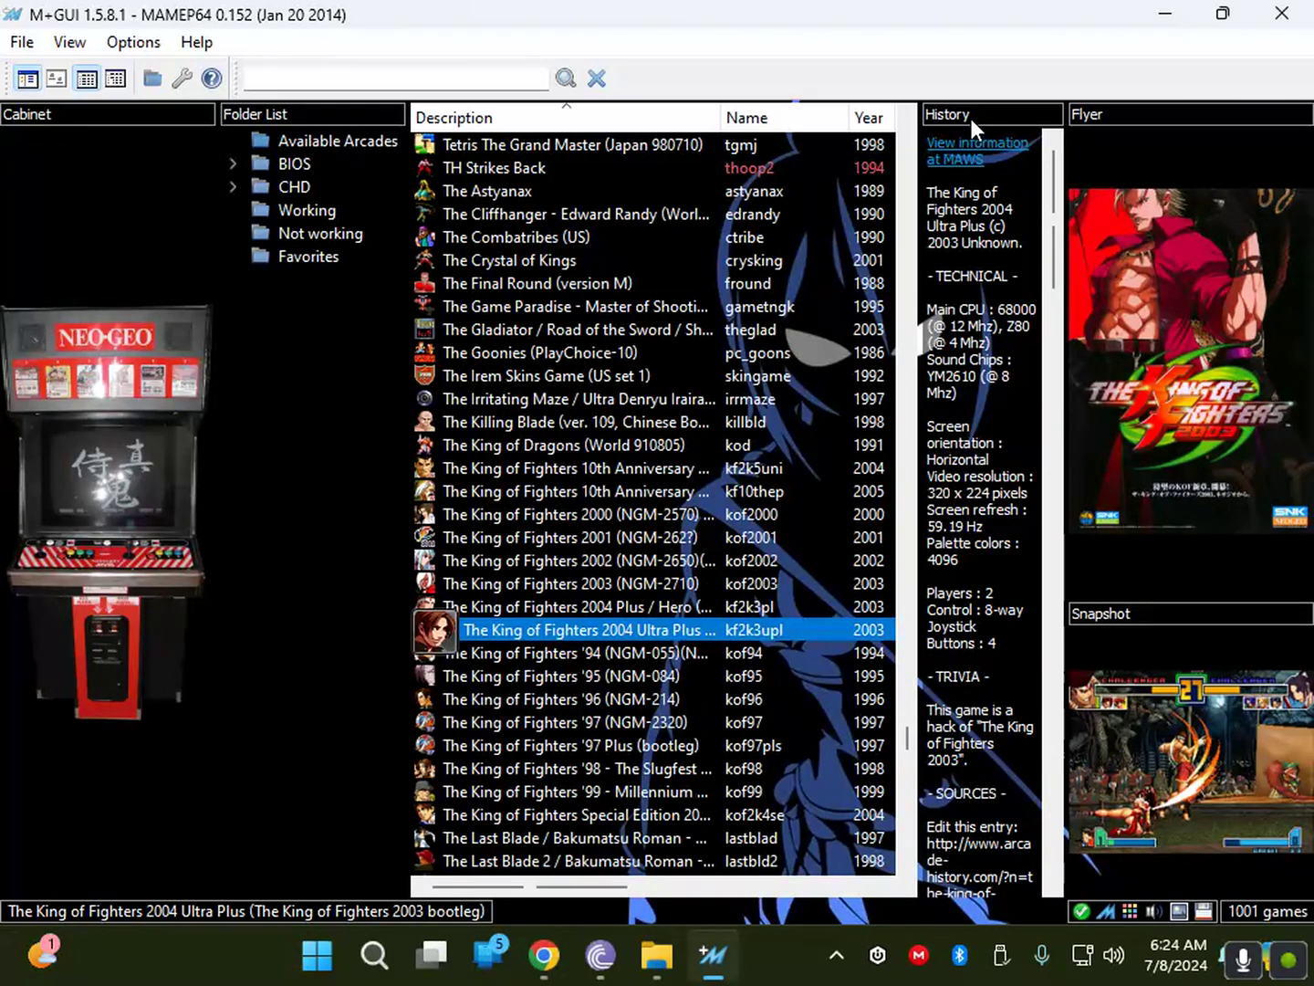
pyautogui.moveTo(969, 114); pyautogui.dragTo(1196, 185)
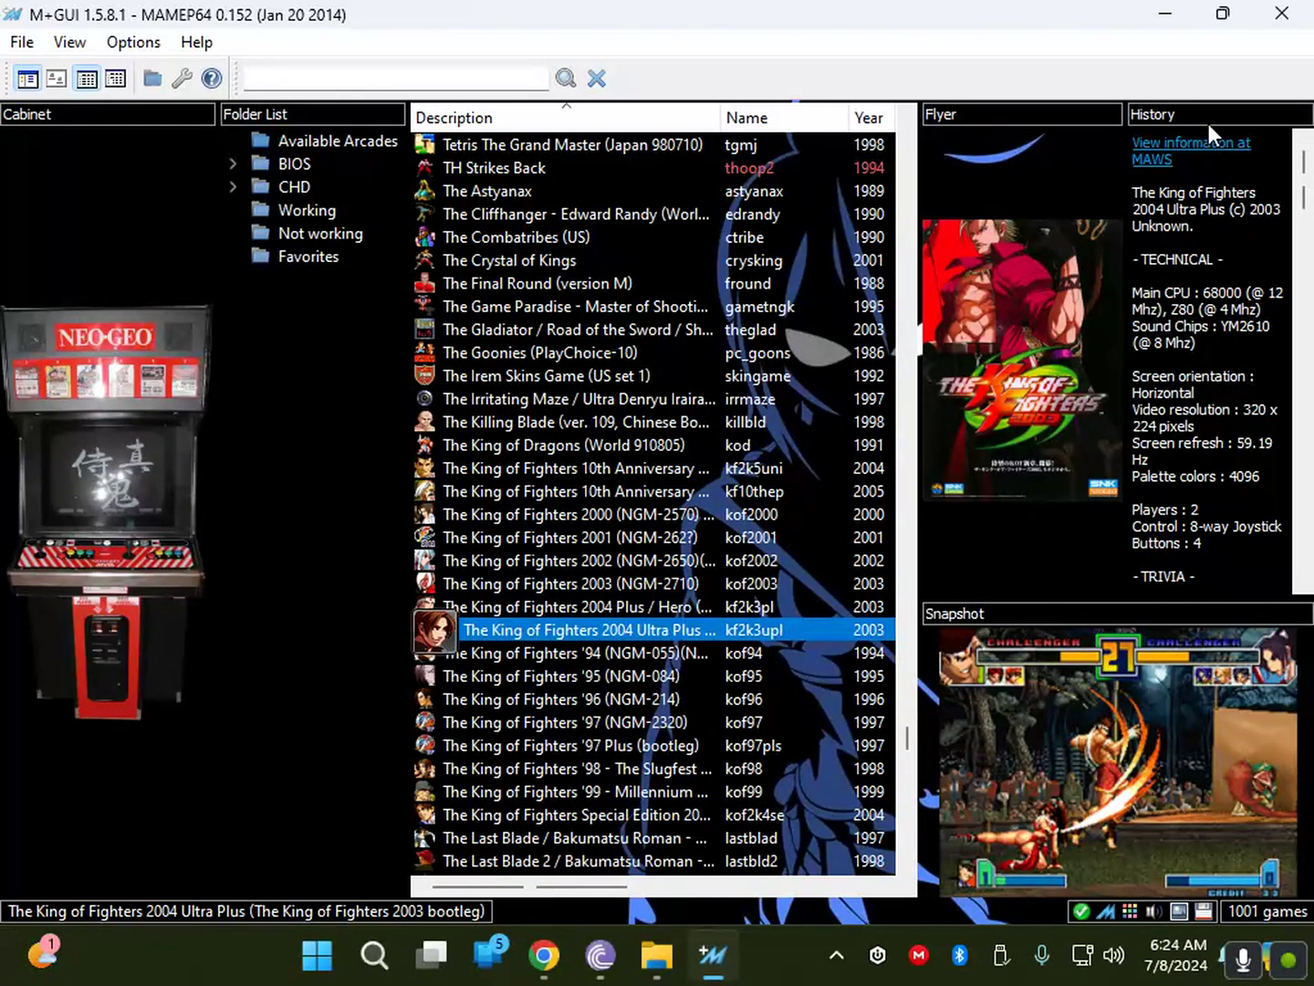
pyautogui.moveTo(1208, 123); pyautogui.dragTo(1008, 163)
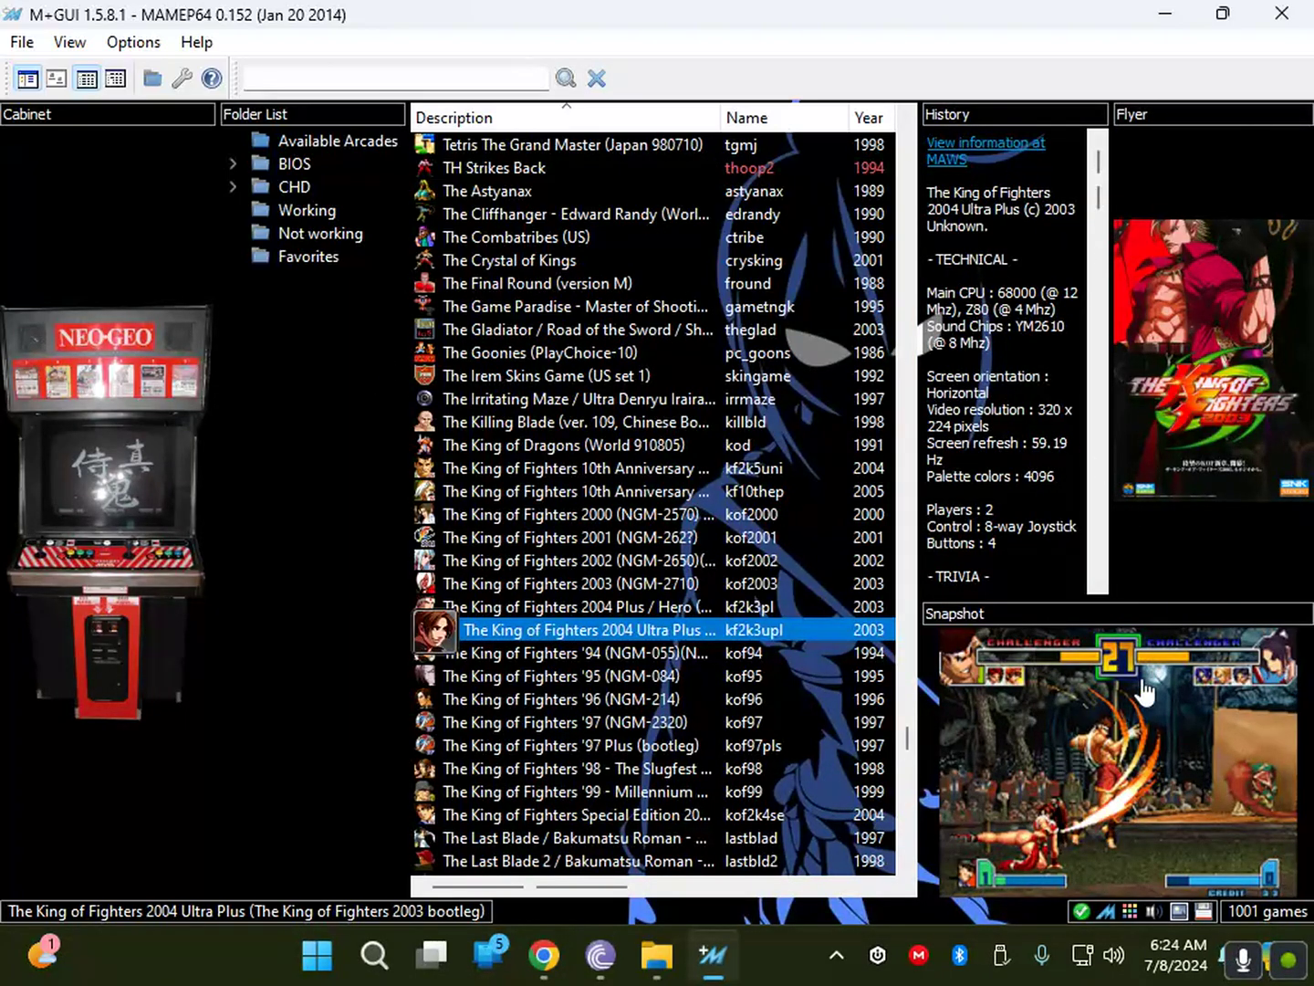
# Resize the layout to make the Snapshot pane taller and wider and the Cabinet and Folder List panes narrower.
pyautogui.moveTo(1132, 599); pyautogui.dragTo(1134, 506)
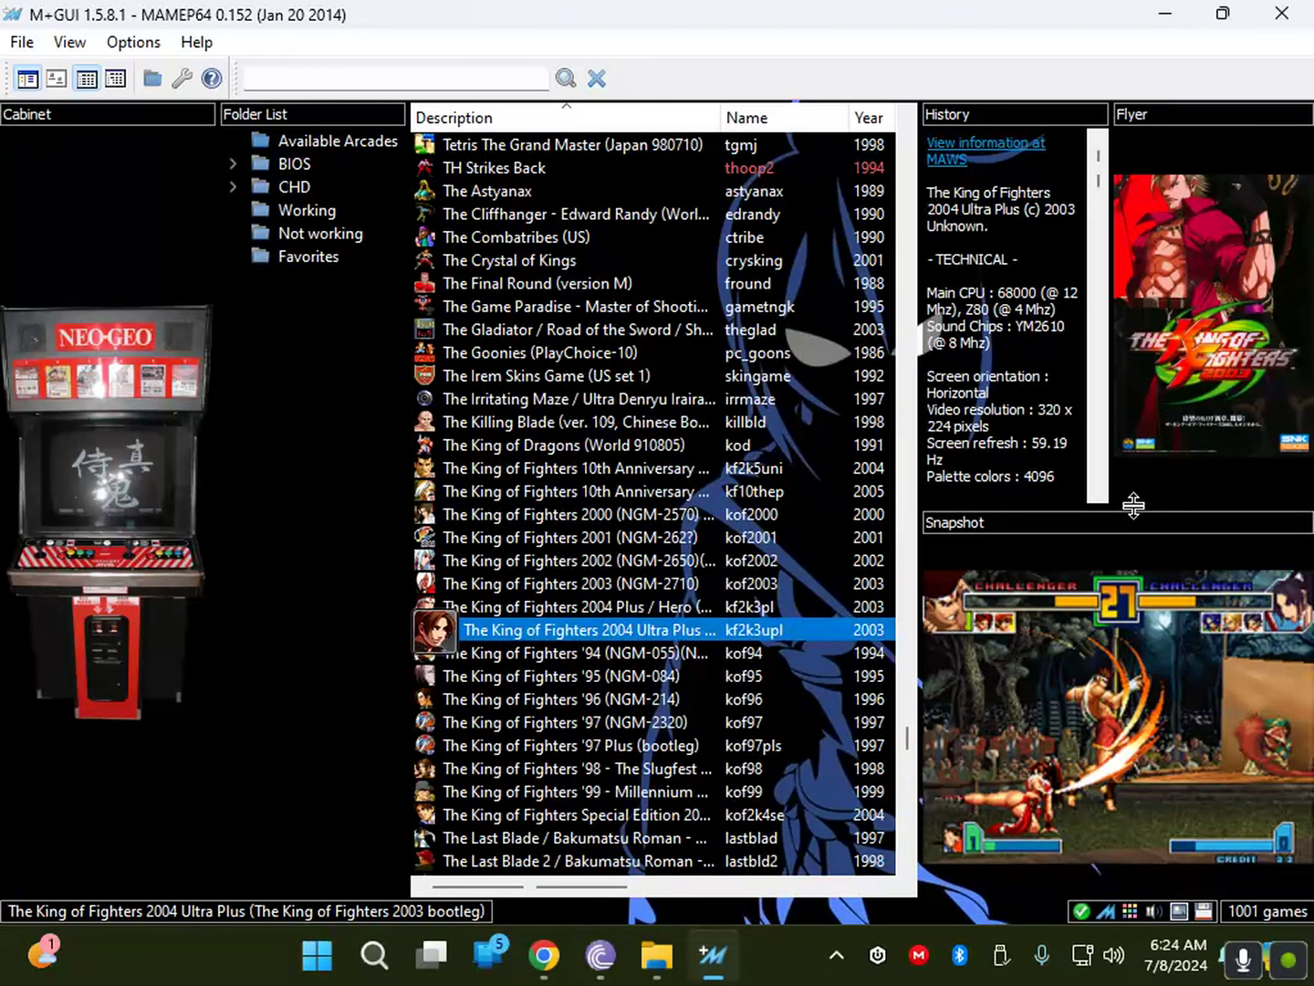
pyautogui.moveTo(1133, 506); pyautogui.dragTo(1133, 498)
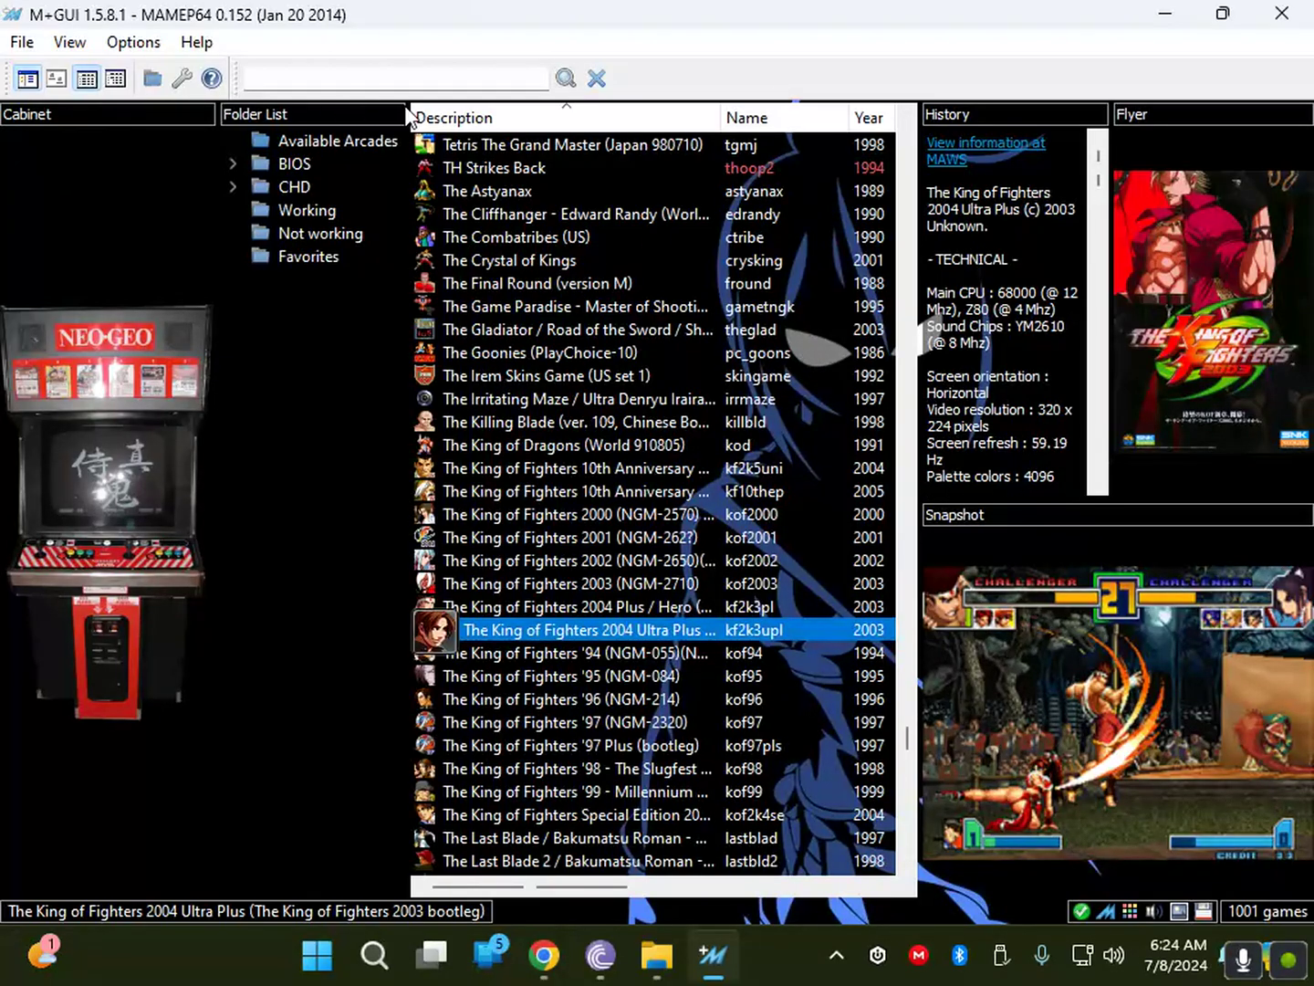
pyautogui.moveTo(408, 114); pyautogui.dragTo(374, 100)
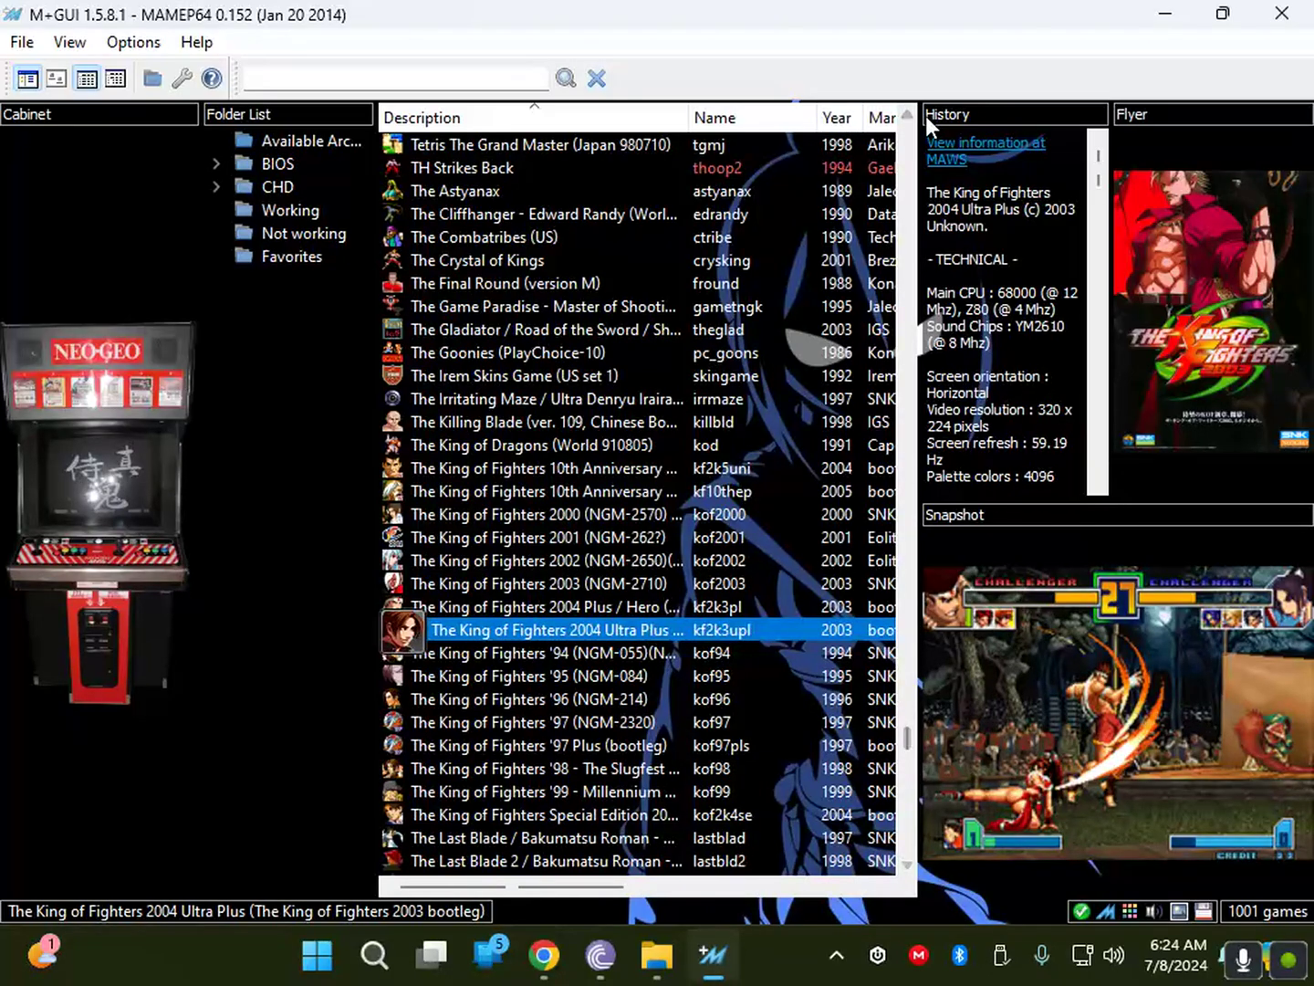
pyautogui.moveTo(920, 115); pyautogui.dragTo(880, 113)
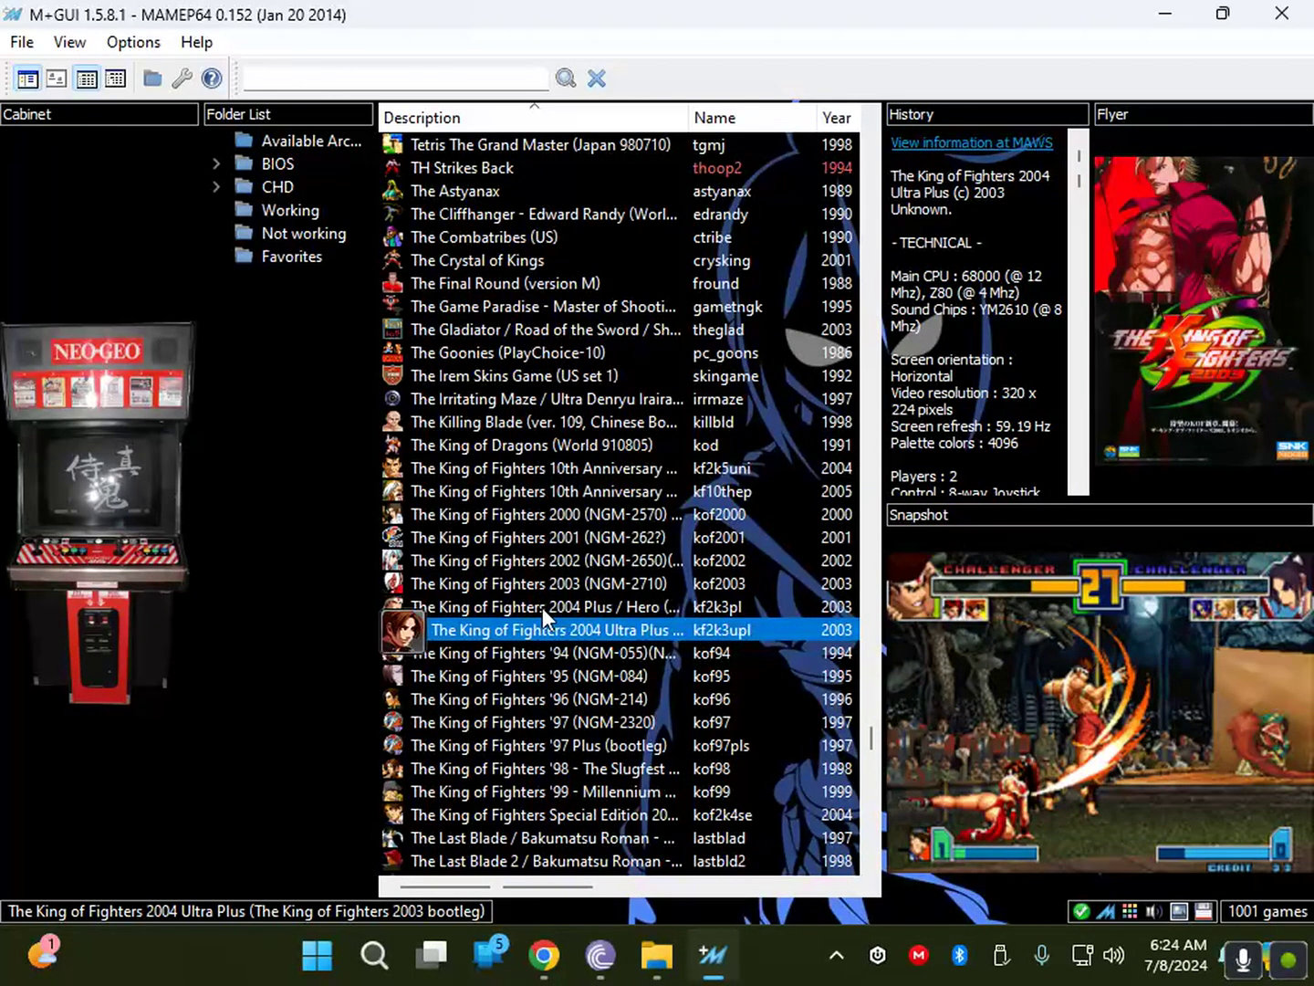
# Check the panes with The King of Fighters 2003 and '97, and fine-tune the height of the Snapshot pane.
pyautogui.click(536, 584)
pyautogui.click(530, 716)
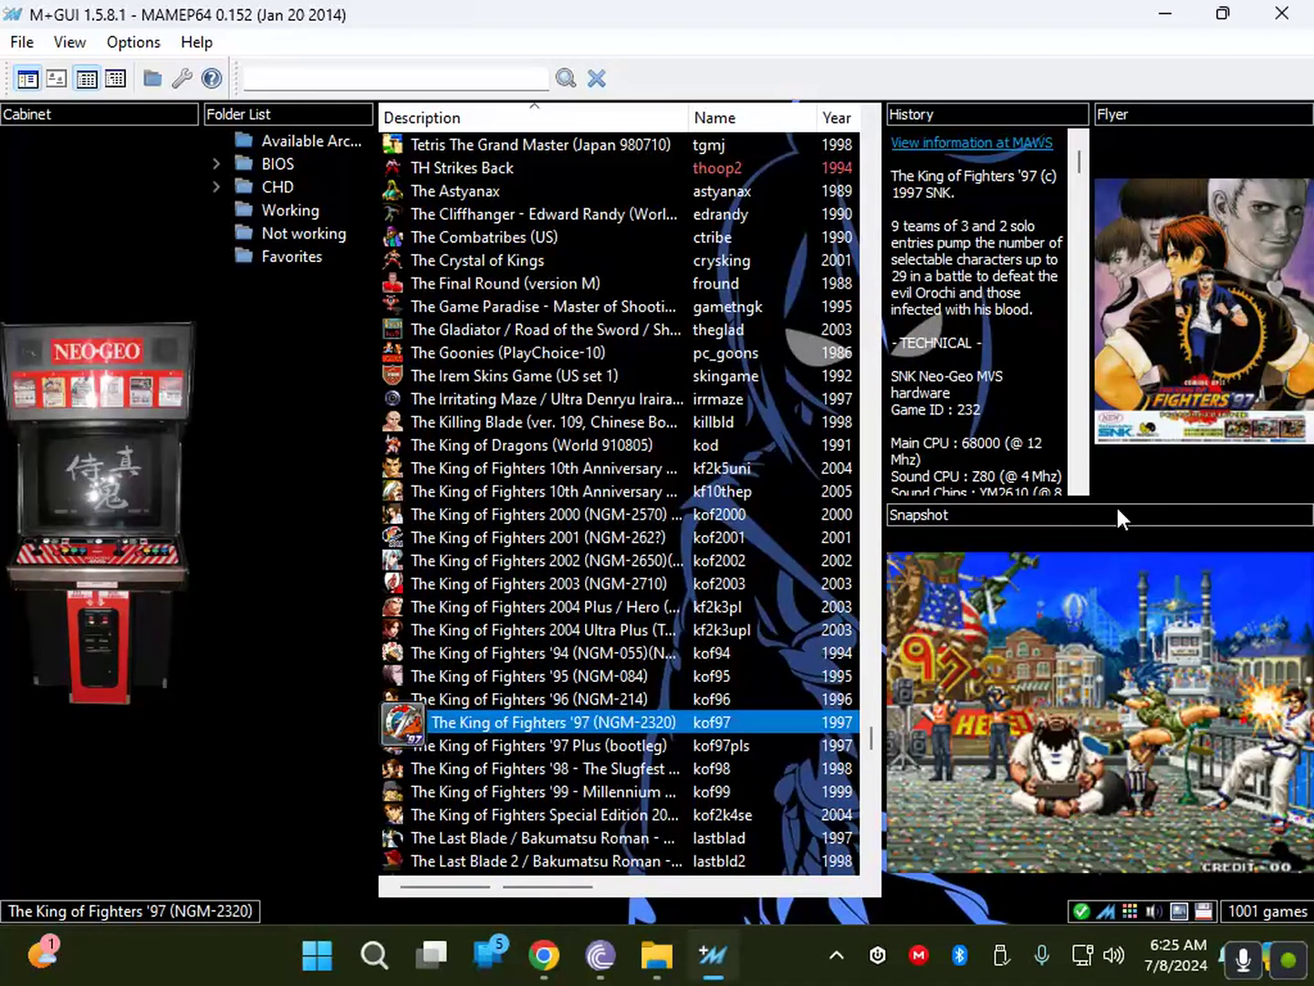
pyautogui.moveTo(1122, 499)
pyautogui.mouseDown()
pyautogui.moveTo(1122, 512)
pyautogui.moveTo(1130, 455)
pyautogui.moveTo(1126, 502)
pyautogui.mouseUp()
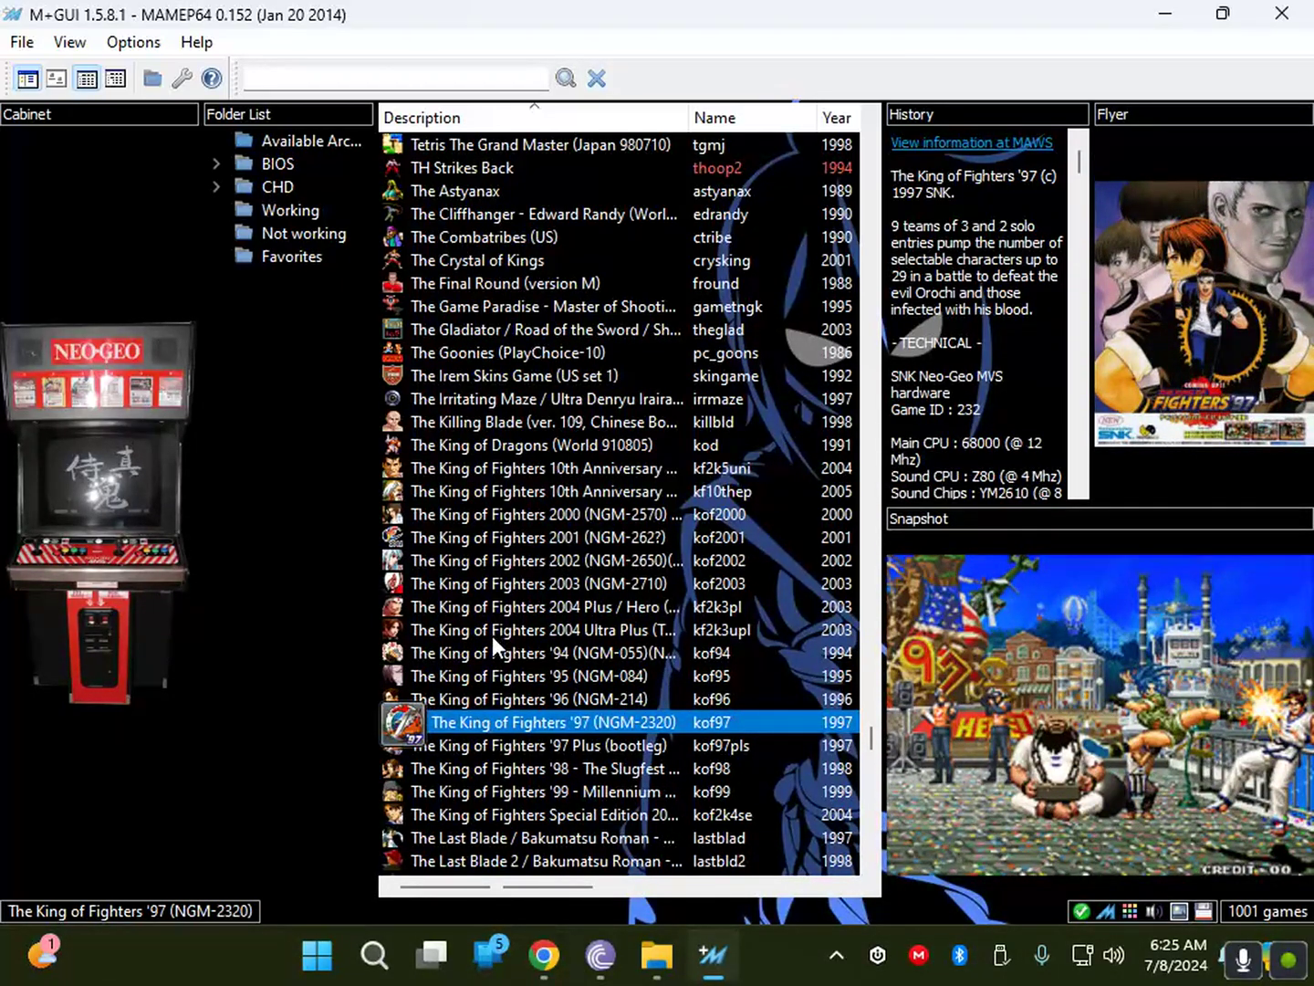
# View the artwork and history of U.N. Squadron (USA) and Ultimate Mortal Kombat 3 (rev 1.2) in the game list.
pyautogui.scroll(-5, 492, 639)
pyautogui.scroll(-11, 507, 650)
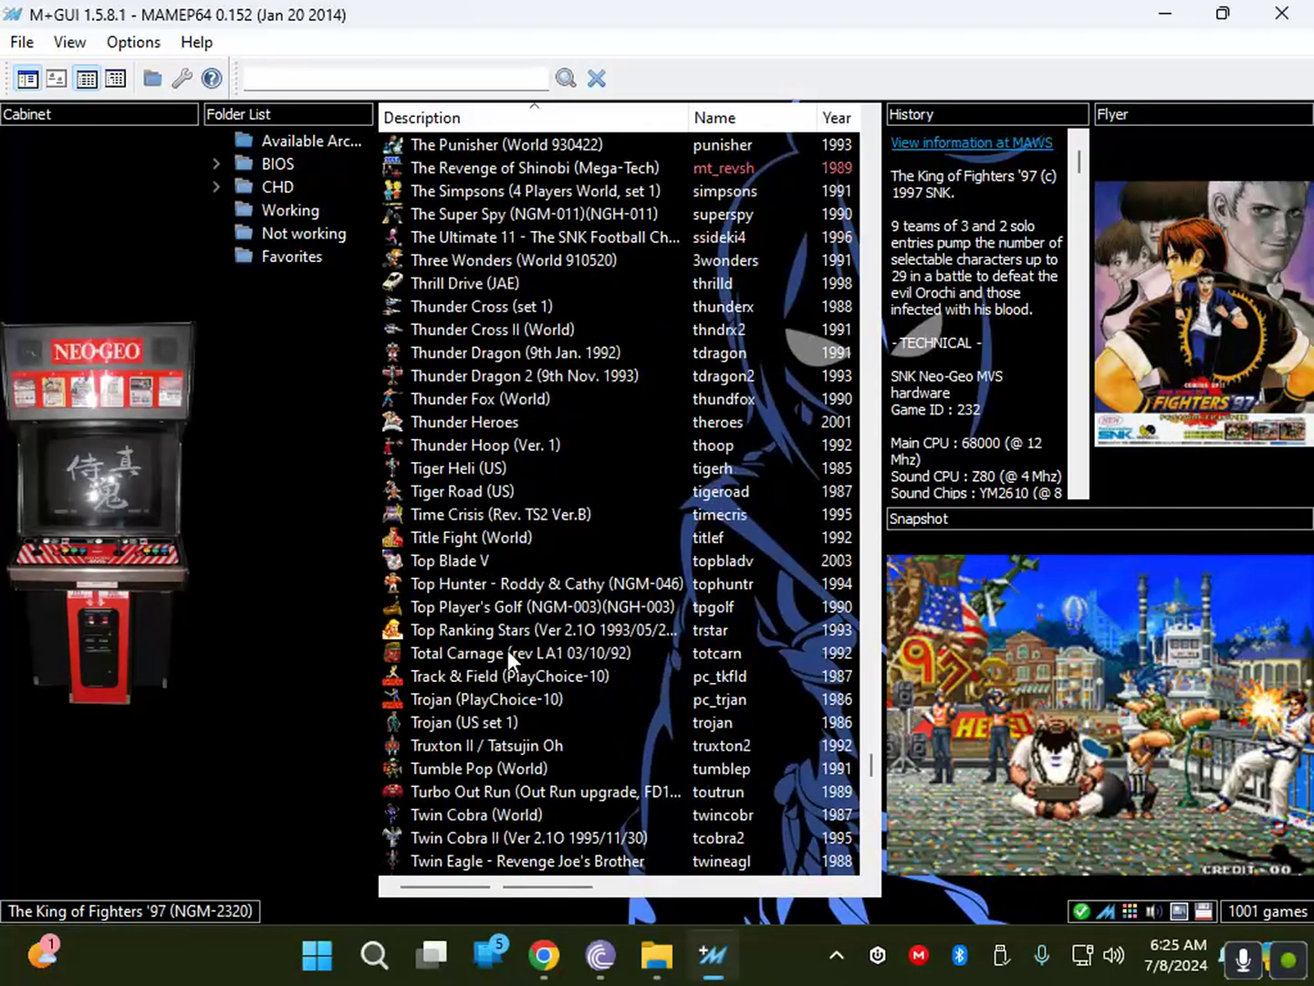
pyautogui.scroll(-1, 502, 653)
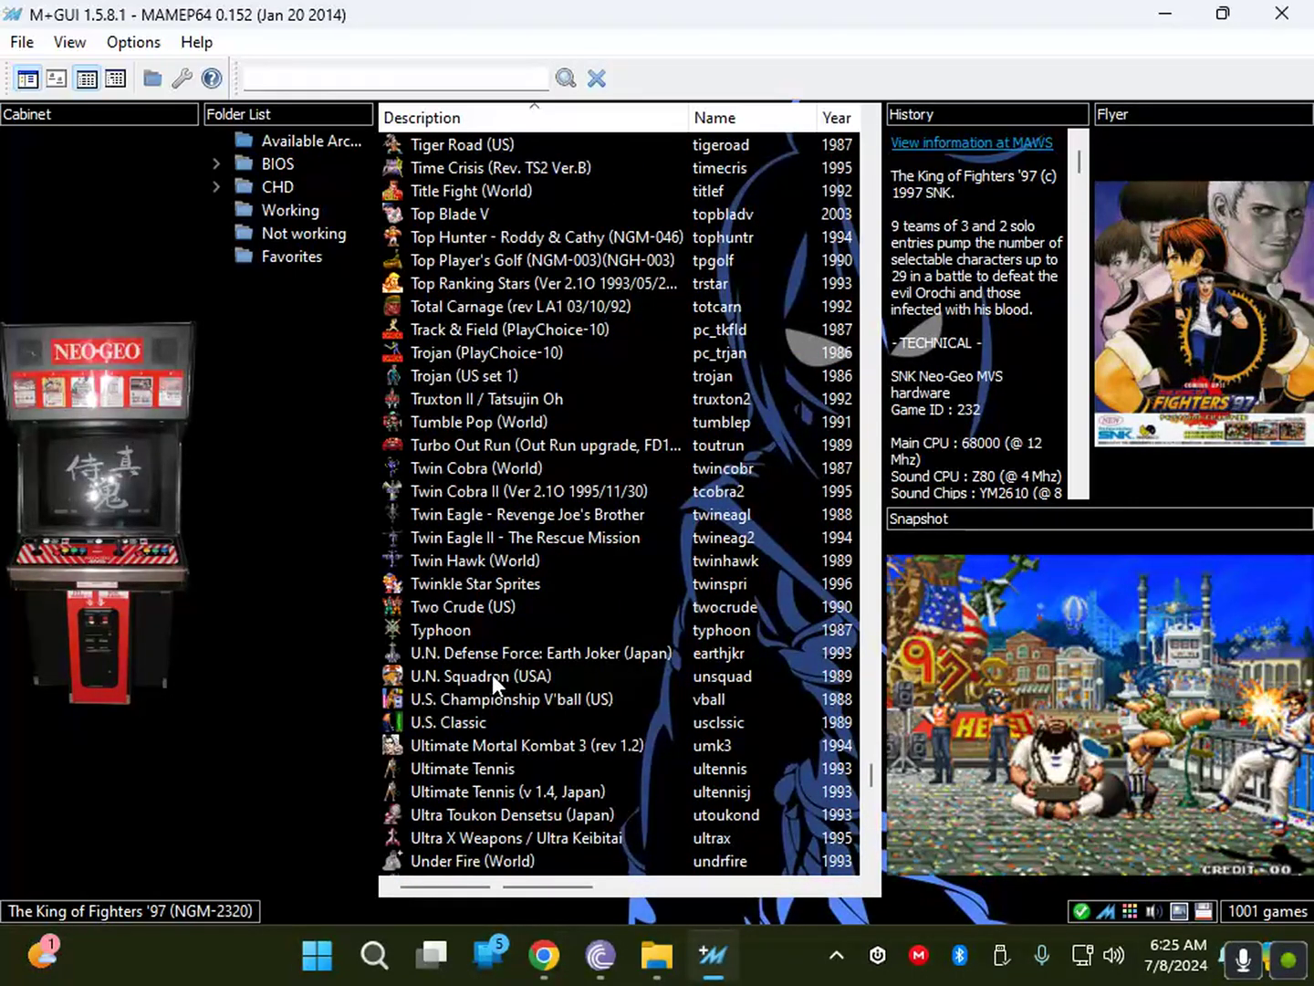
pyautogui.click(491, 672)
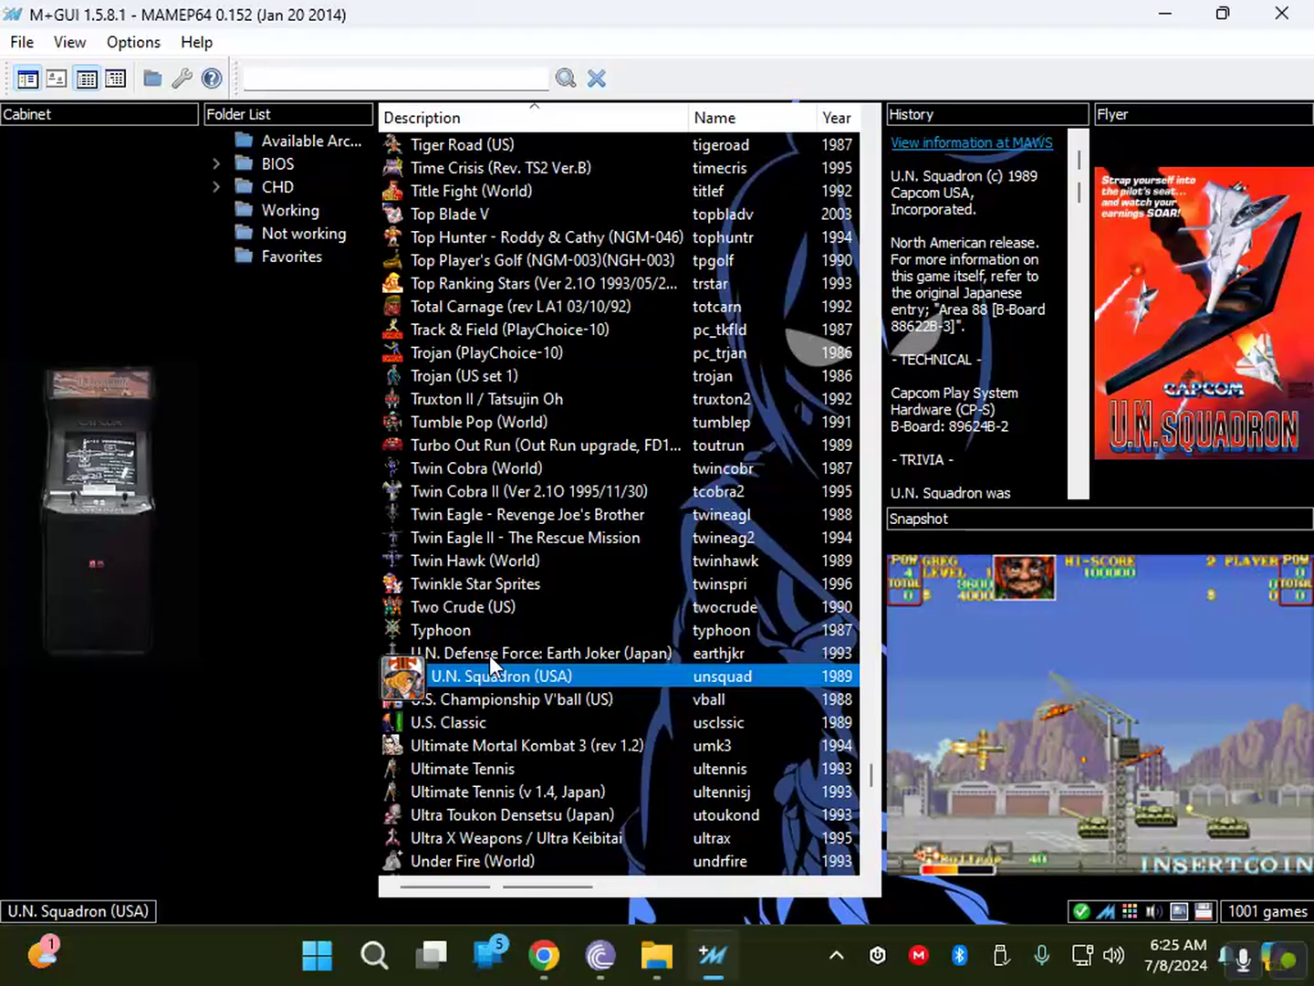
pyautogui.scroll(-2, 489, 653)
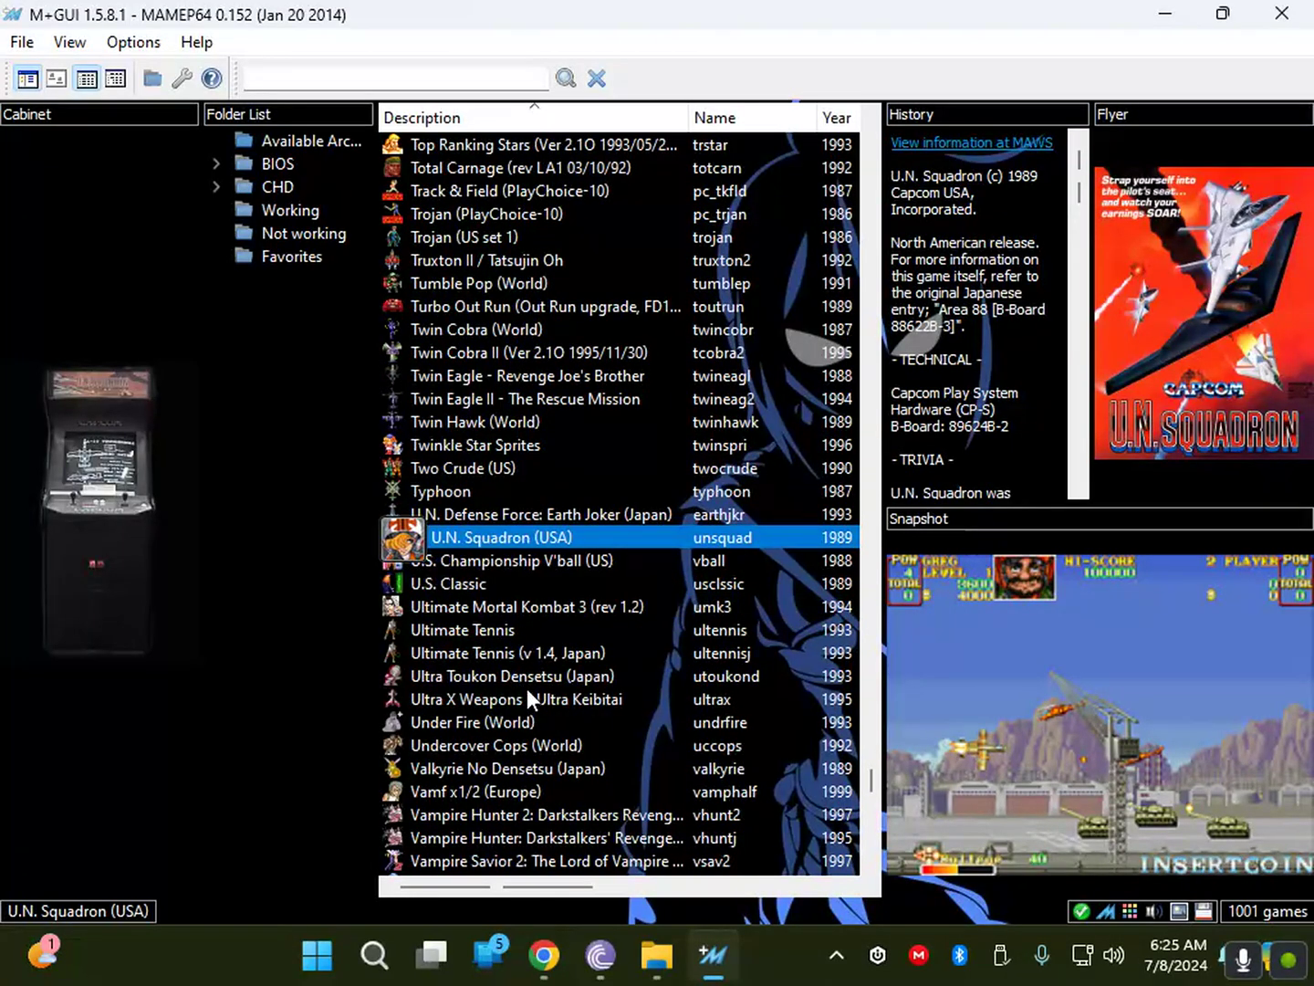
pyautogui.click(566, 609)
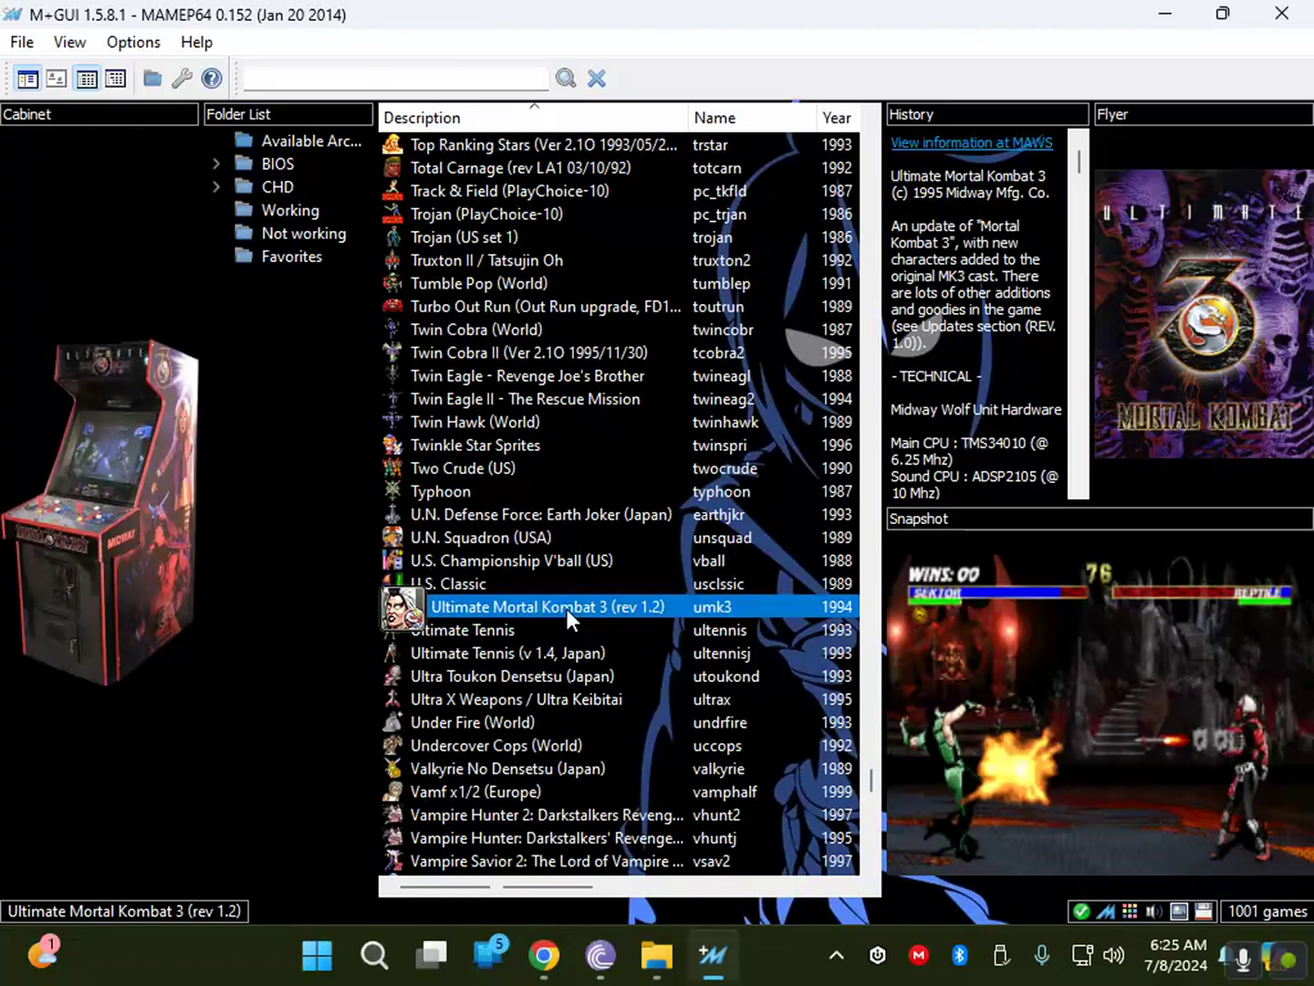
# Find and launch Mortal Kombat II (rev L3.1), accept the legal notice, and continue past the CMOS error screen.
pyautogui.write('mo')
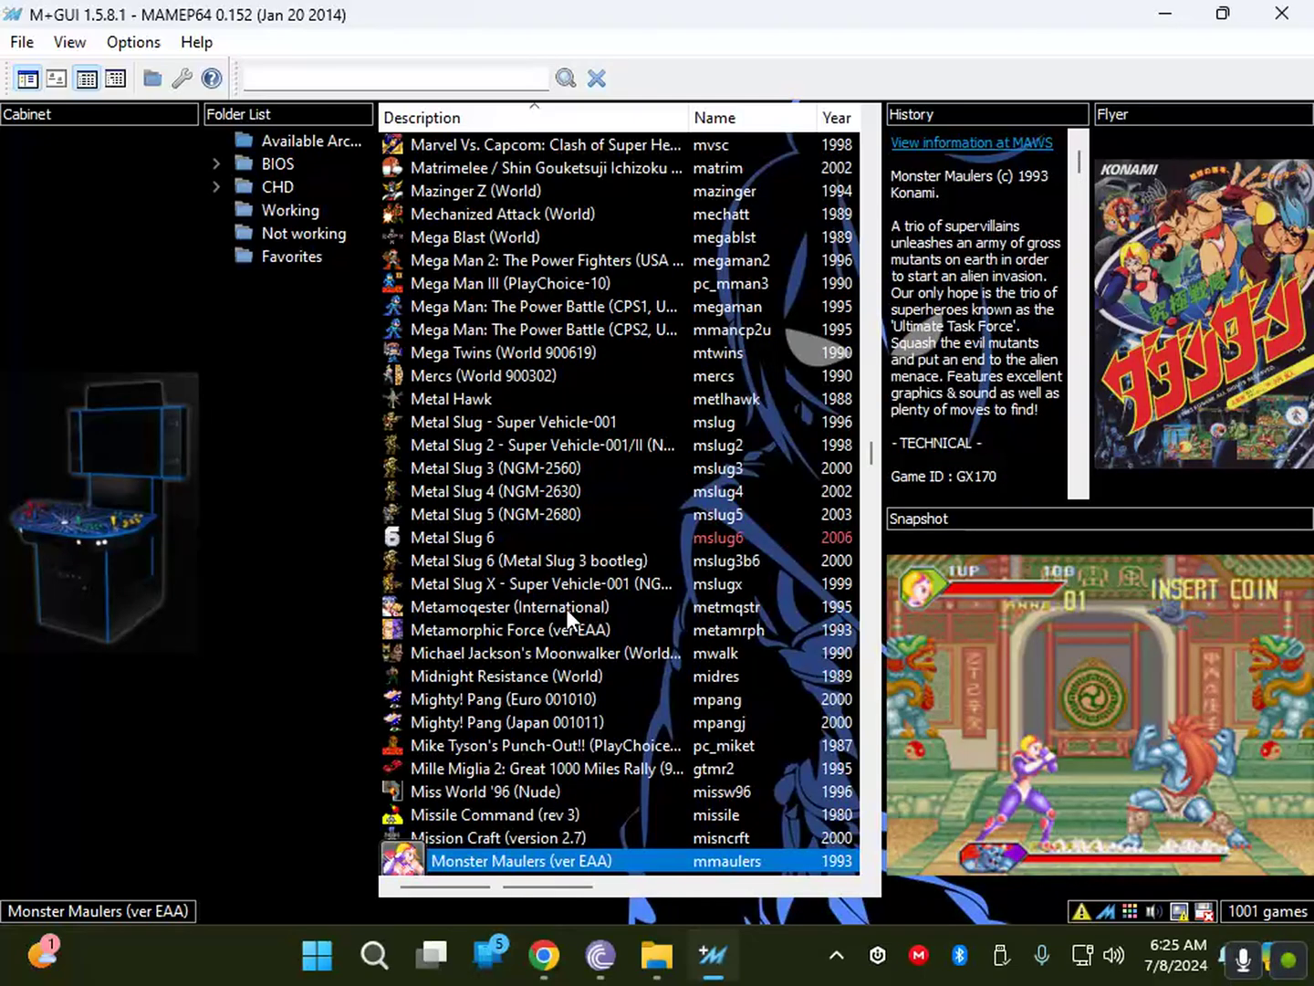
pyautogui.scroll(-5, 680, 580)
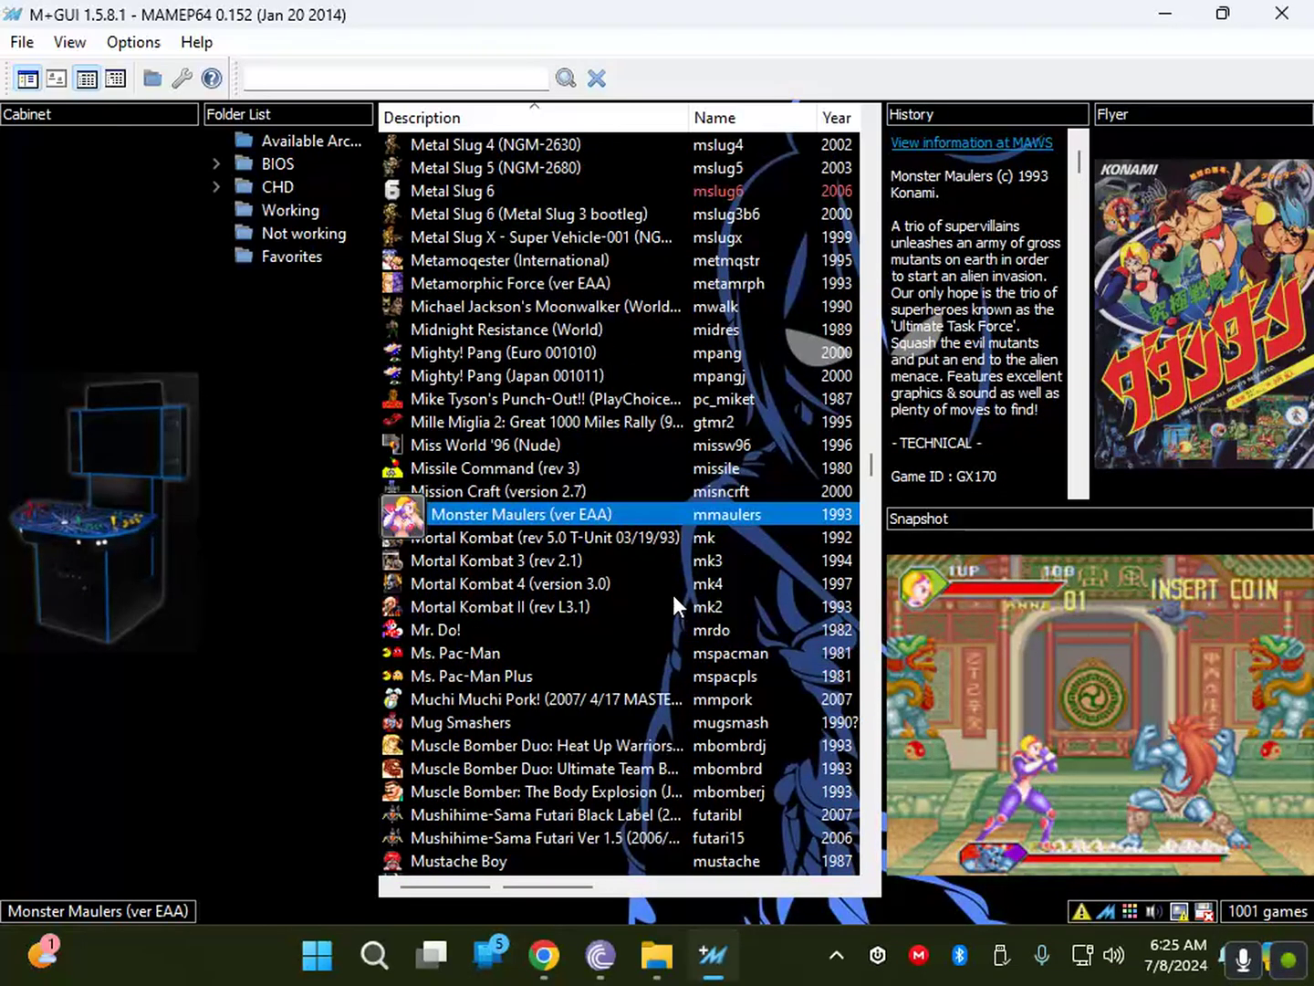
pyautogui.click(545, 608)
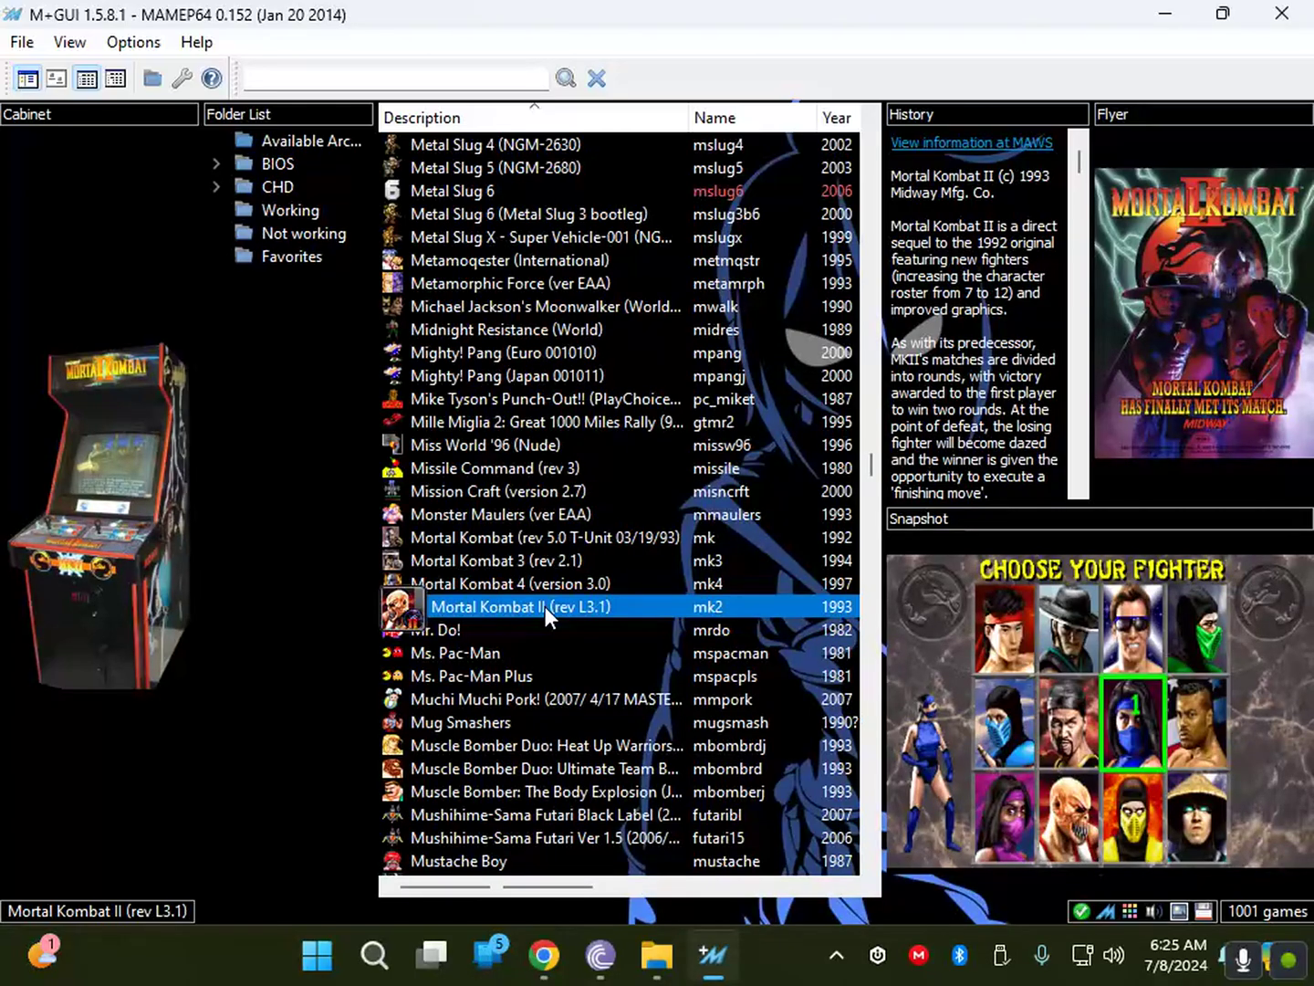
pyautogui.doubleClick(543, 606)
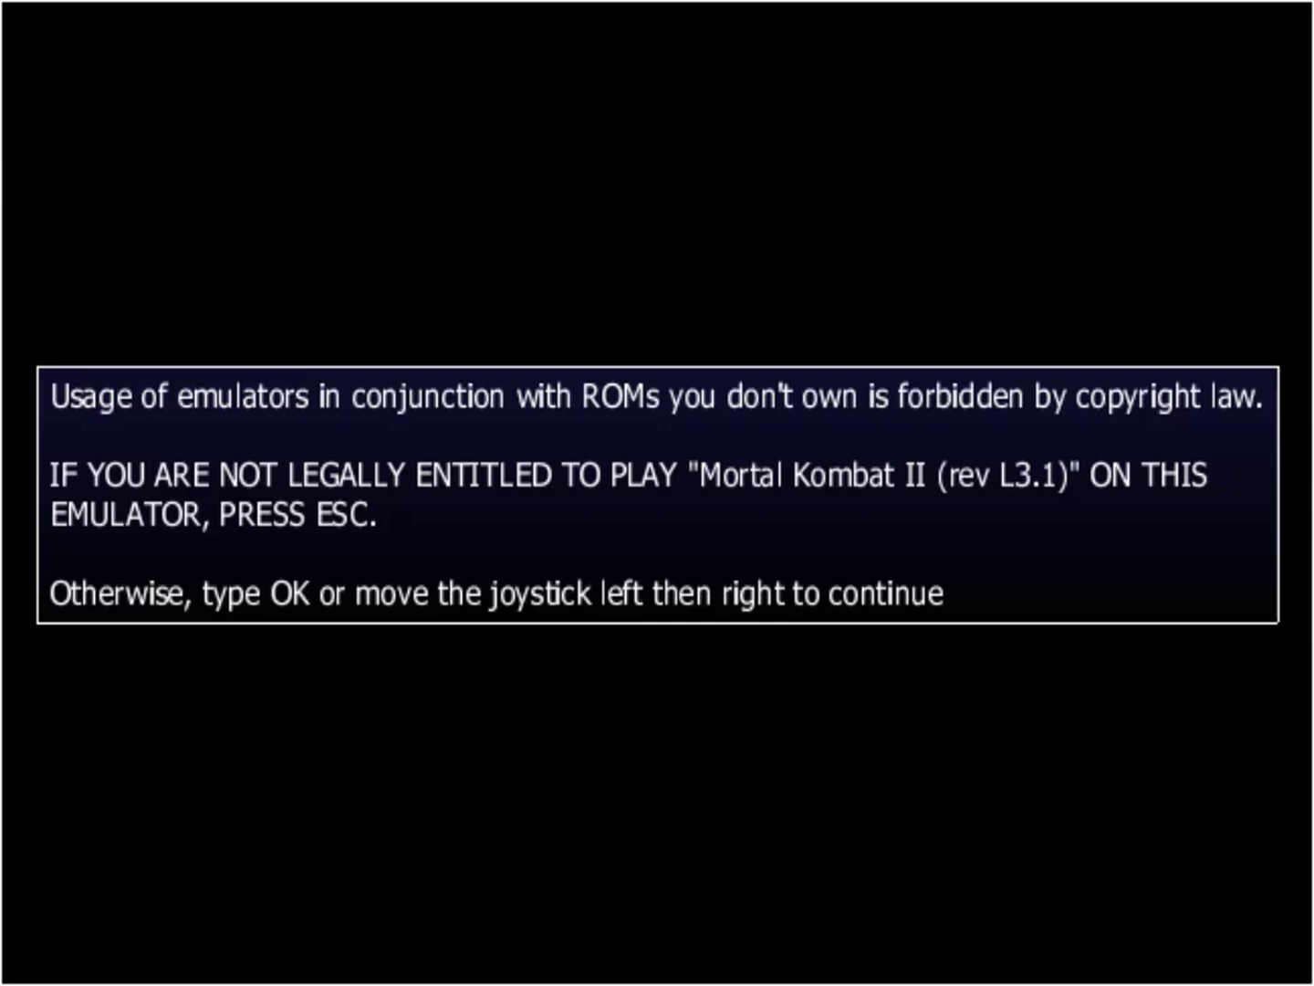
pyautogui.press('o')
pyautogui.press('k')
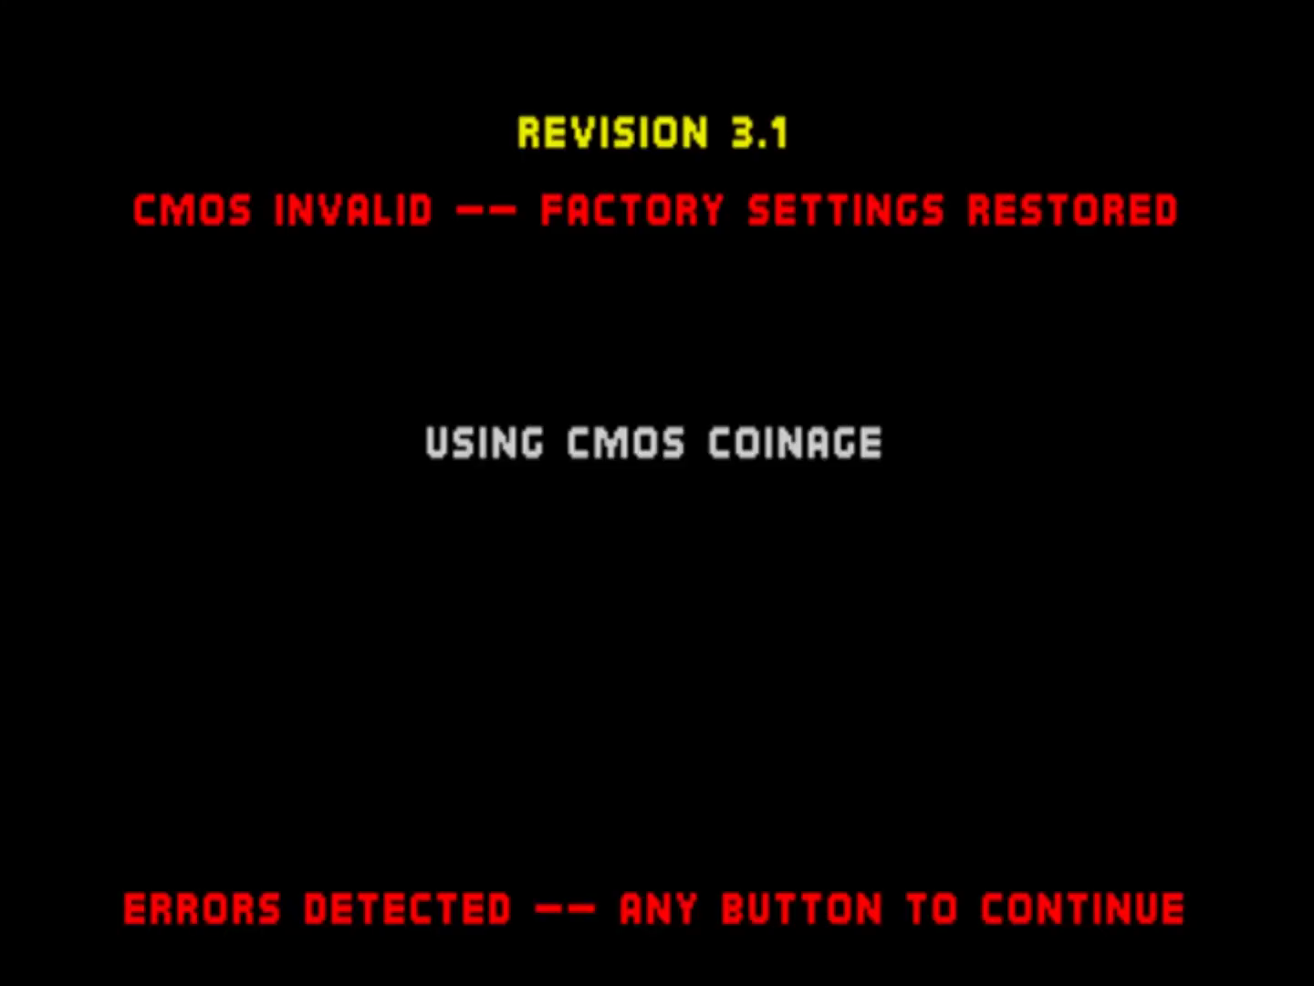
pyautogui.press('1')
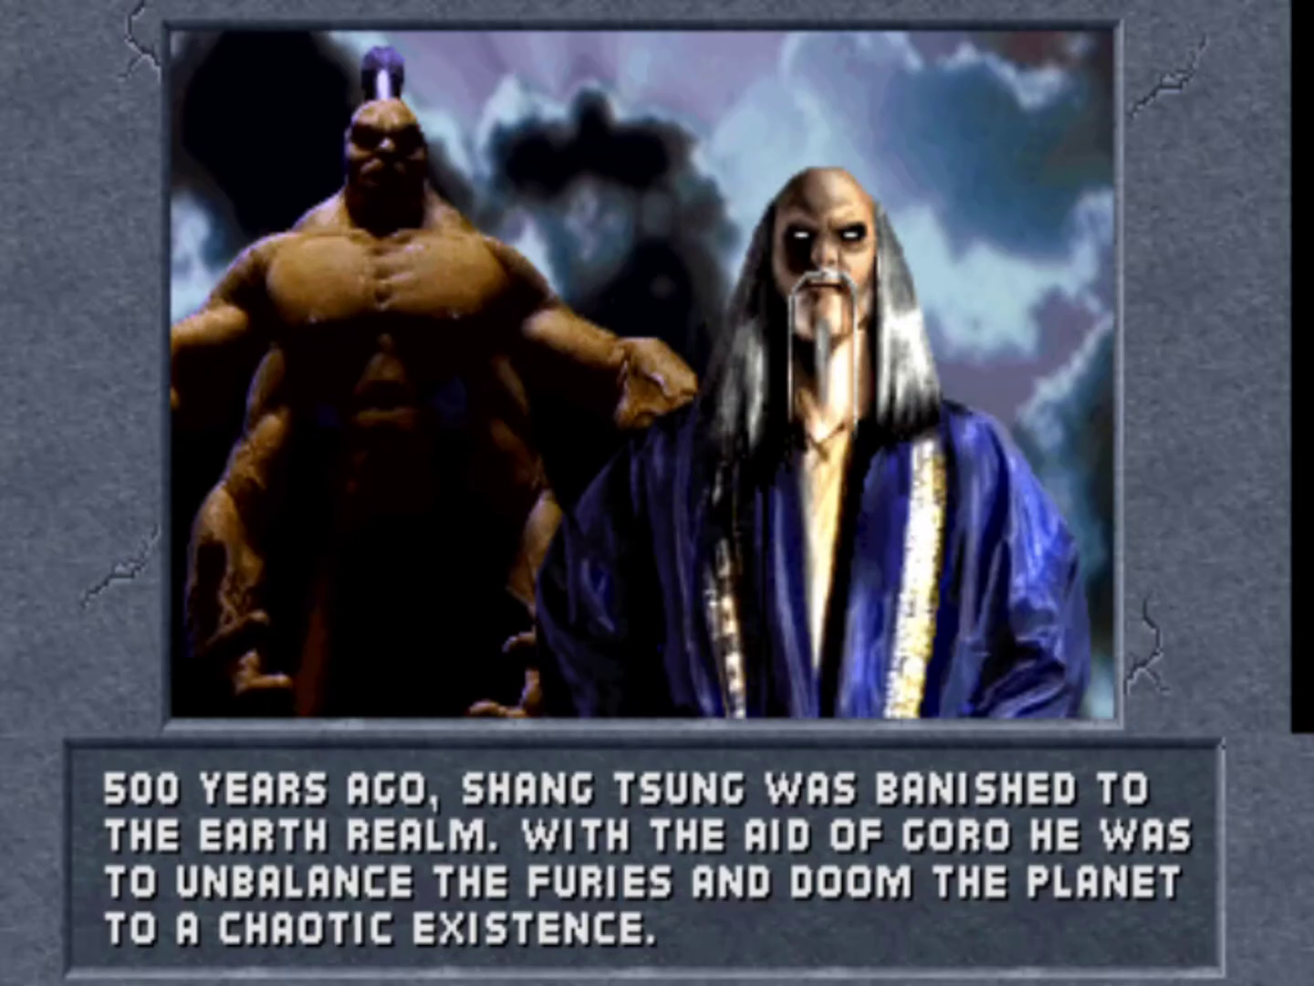
# Open the Mortal Kombat 2 test menu and raise the game volume to near maximum in Volume Adjust.
pyautogui.press('F2')
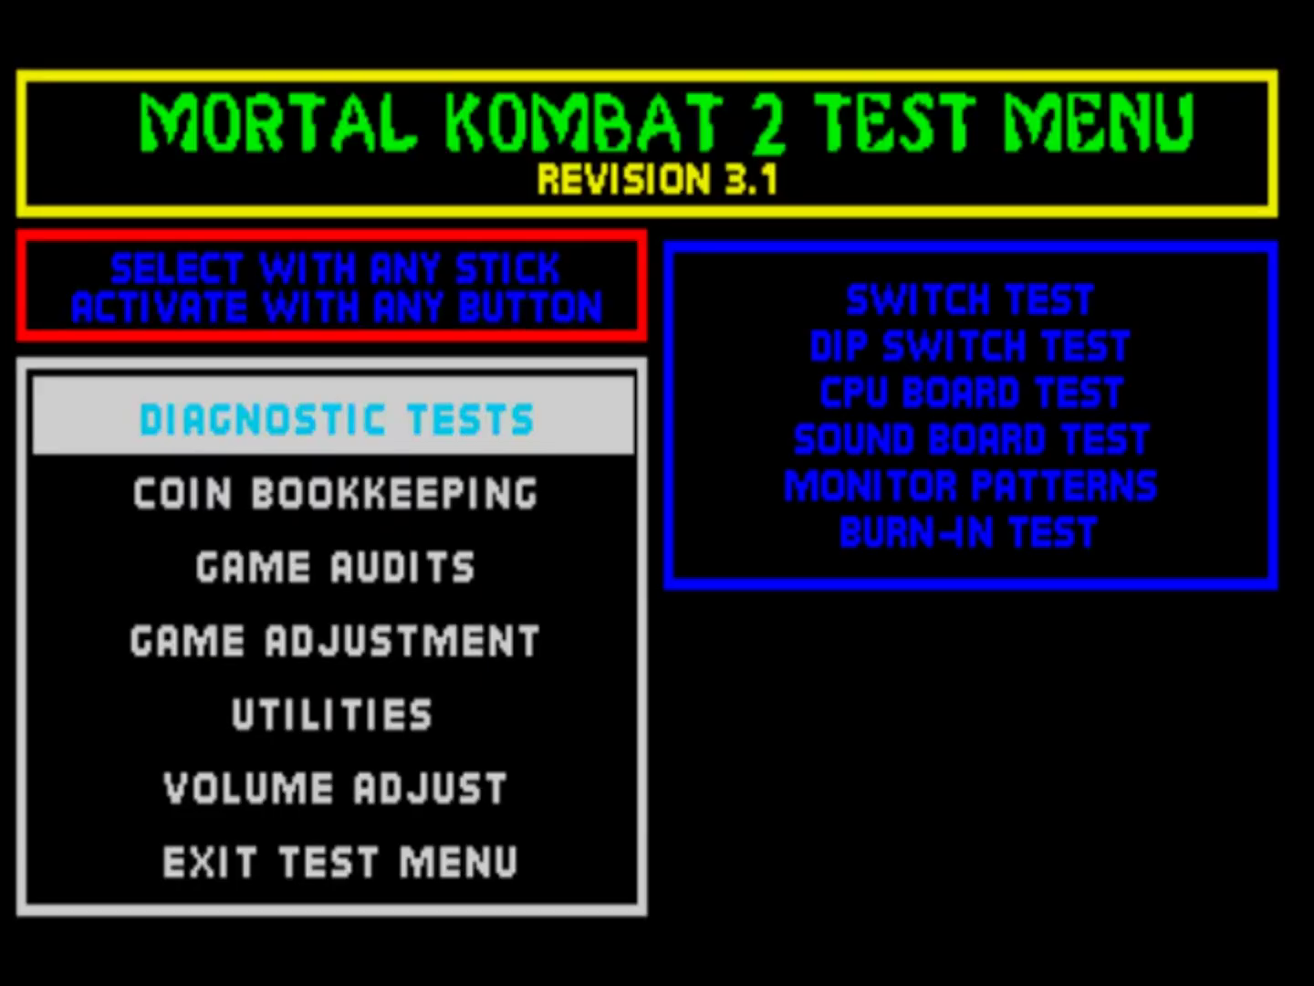
pyautogui.press('Down')
pyautogui.press('Down')
pyautogui.press('Down')
pyautogui.press('Down')
pyautogui.press('Down')
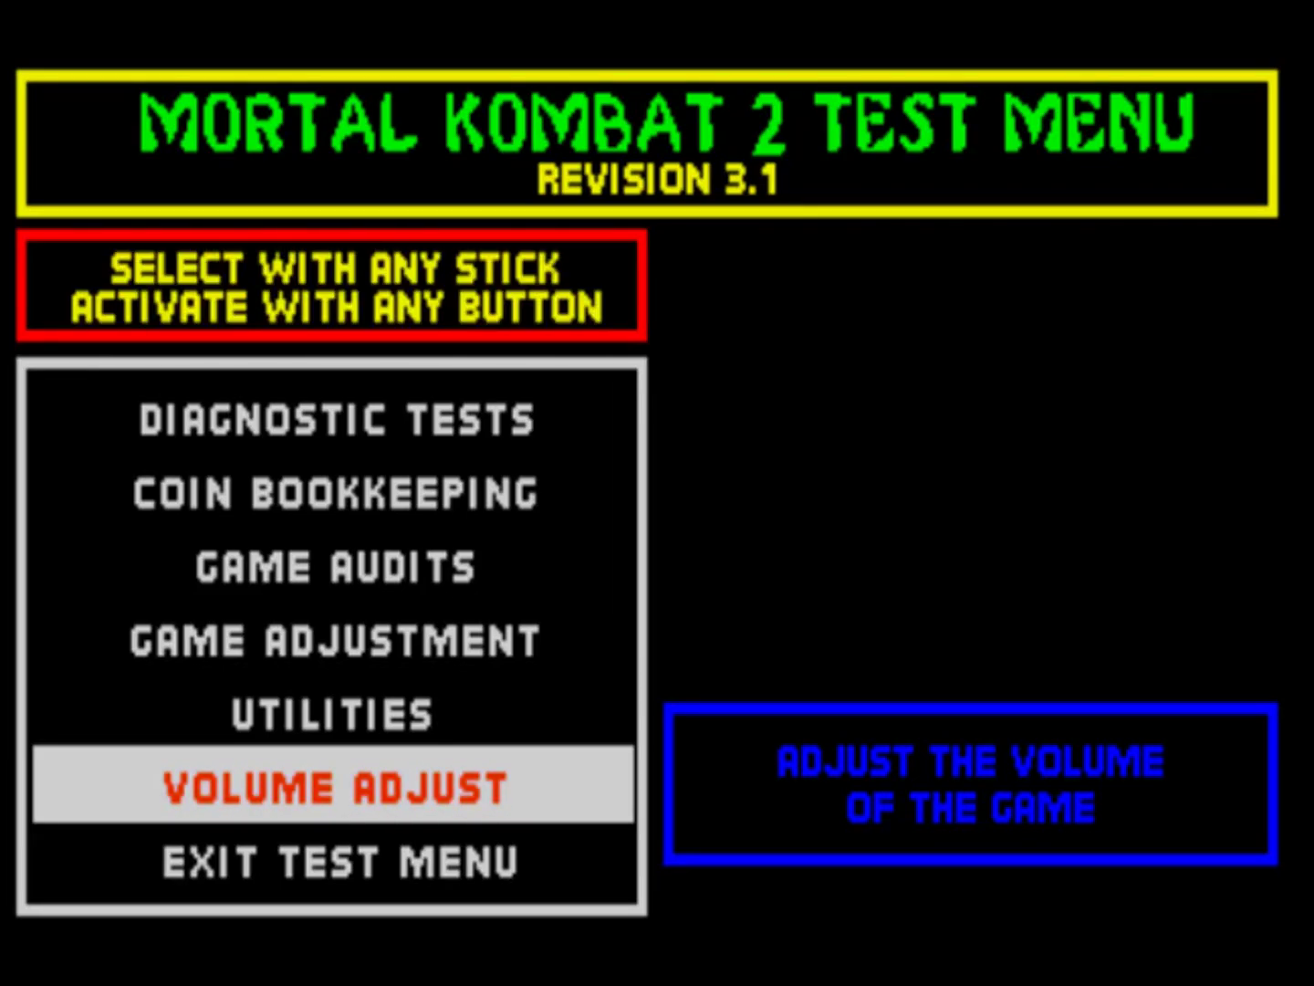
pyautogui.press('ctrl')
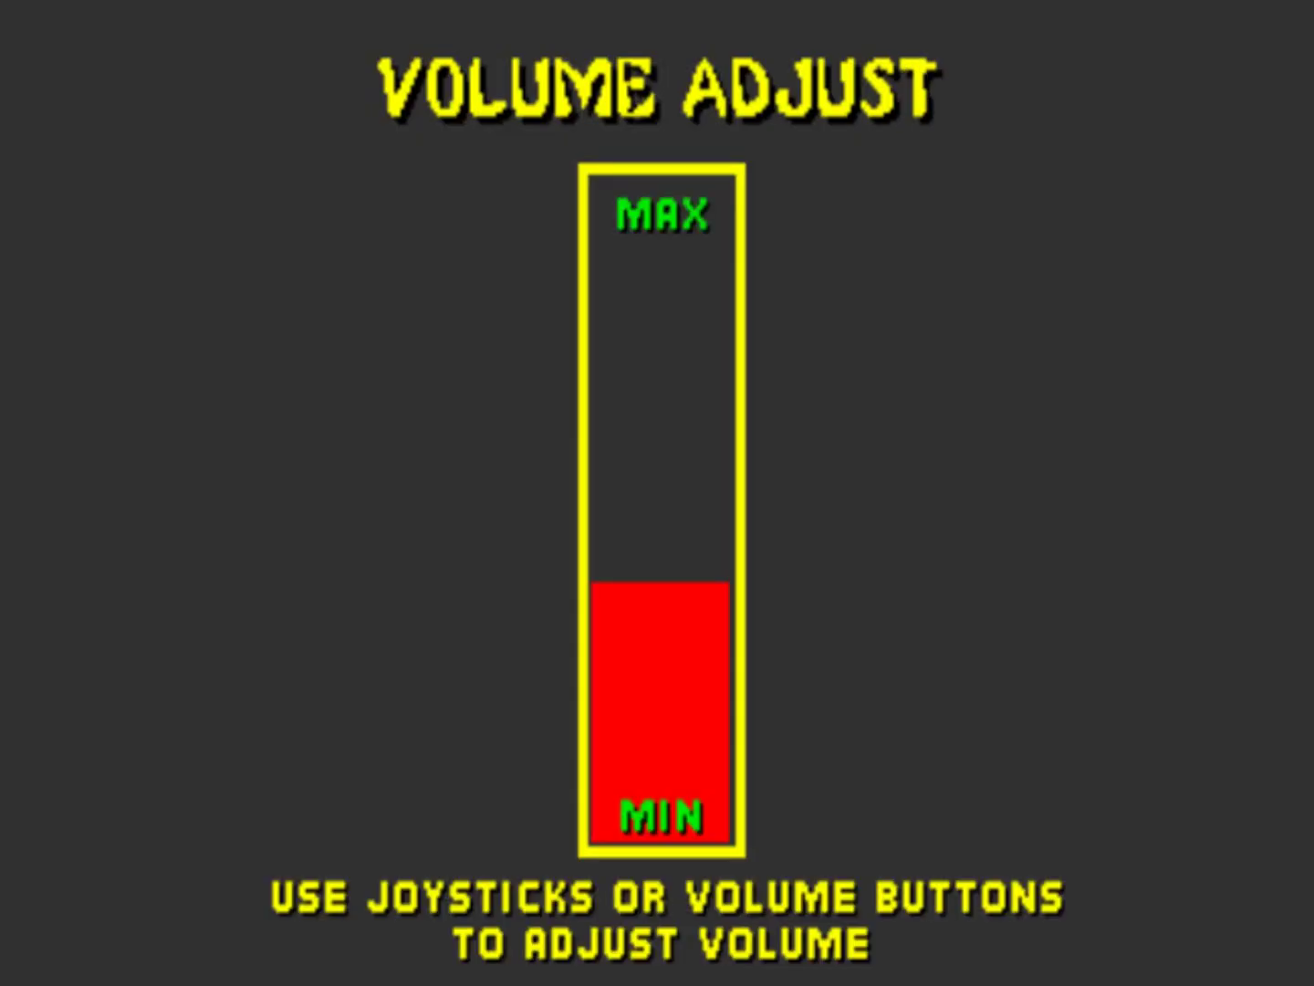
pyautogui.press('Up')
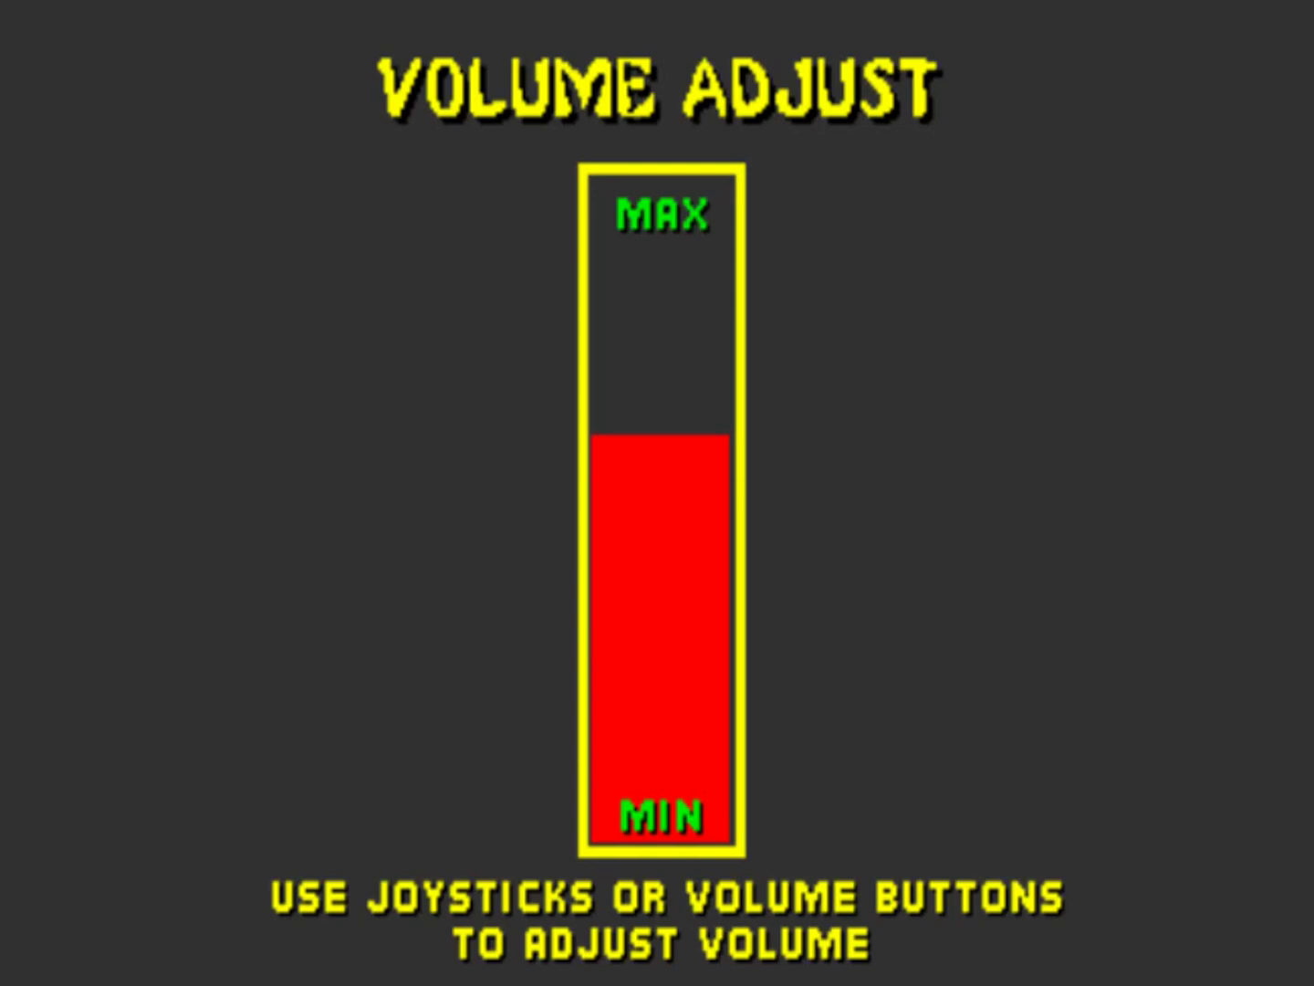
pyautogui.press('Up')
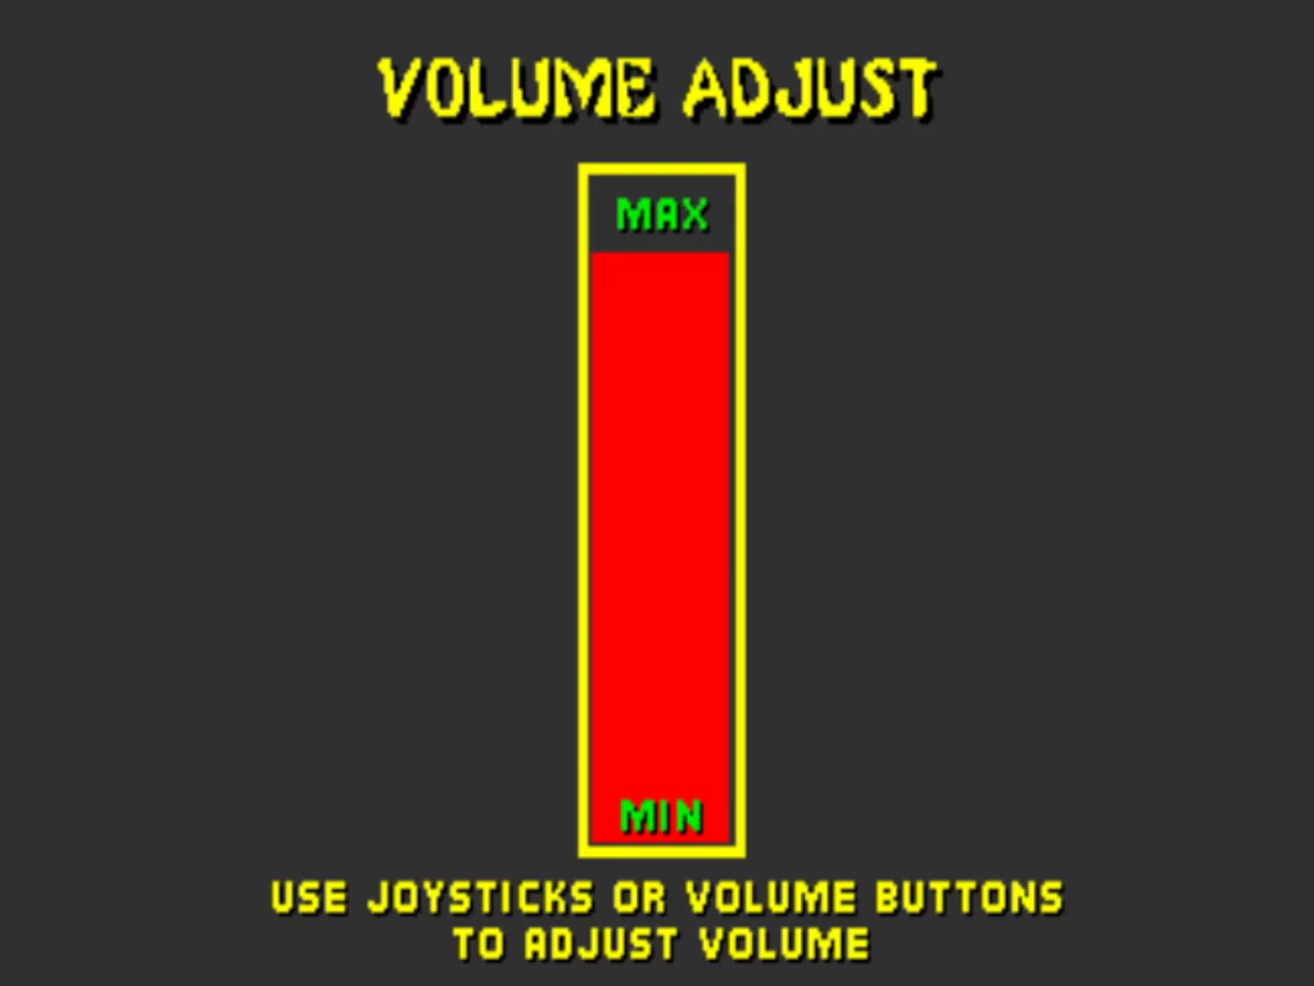
pyautogui.press('ctrl')
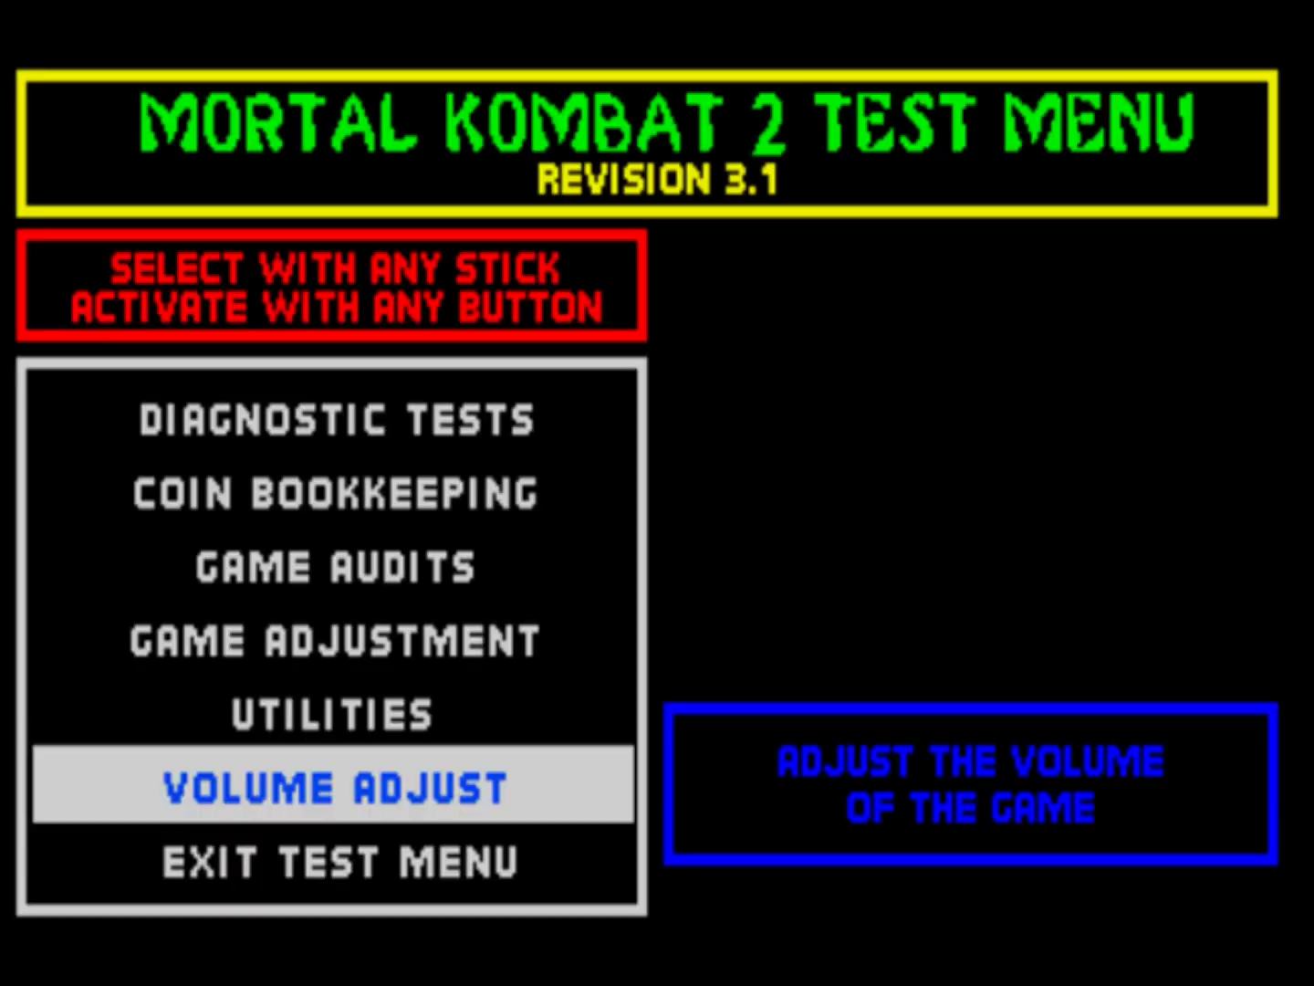
# Exit the test menu with the diagnostics switch turned off, and quit Mortal Kombat II back to the game list.
pyautogui.press('Down')
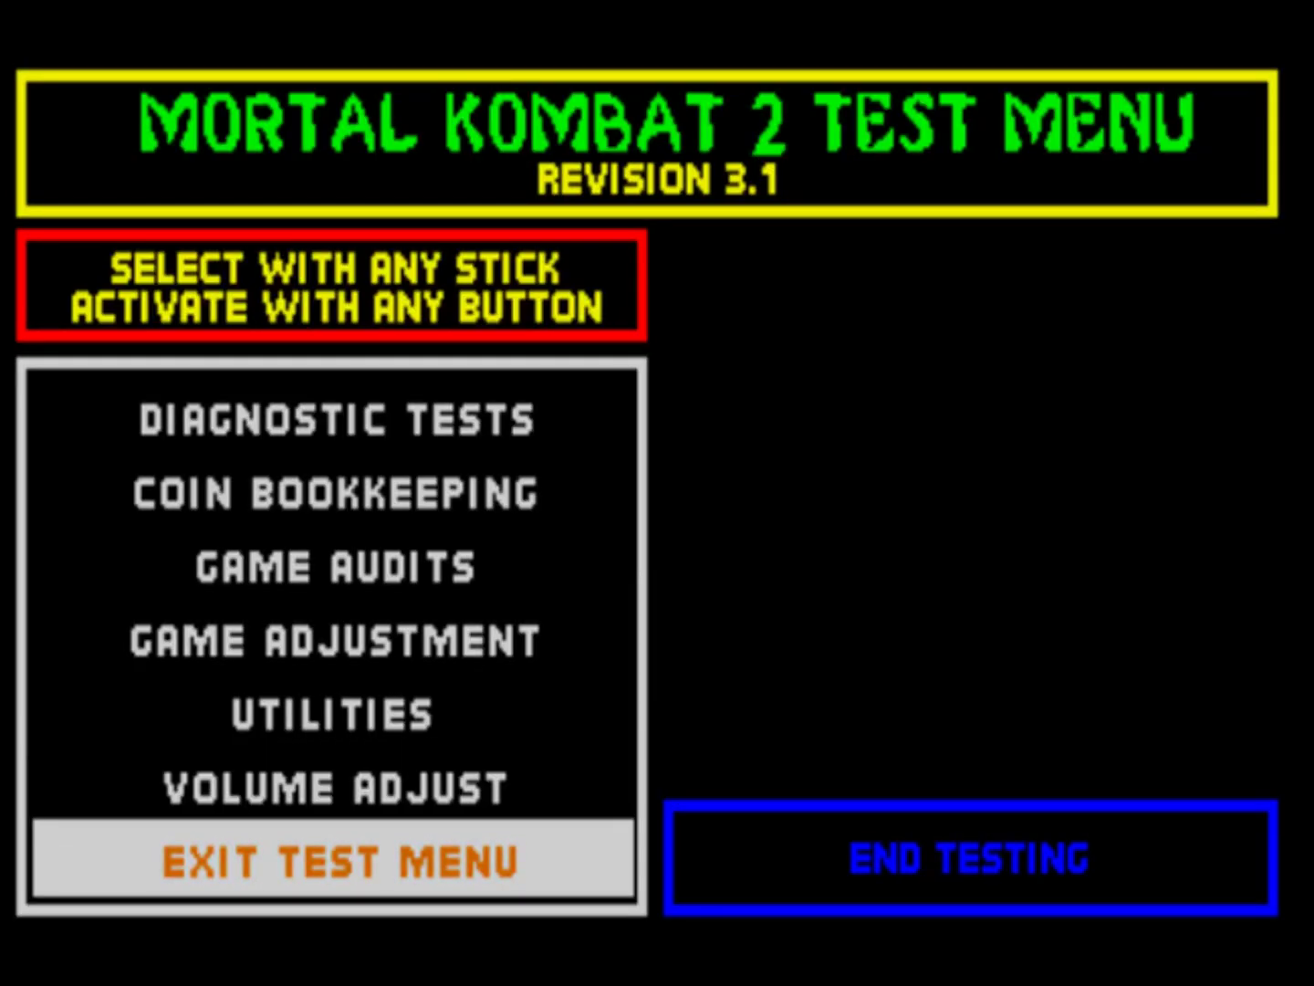
pyautogui.press('ctrl')
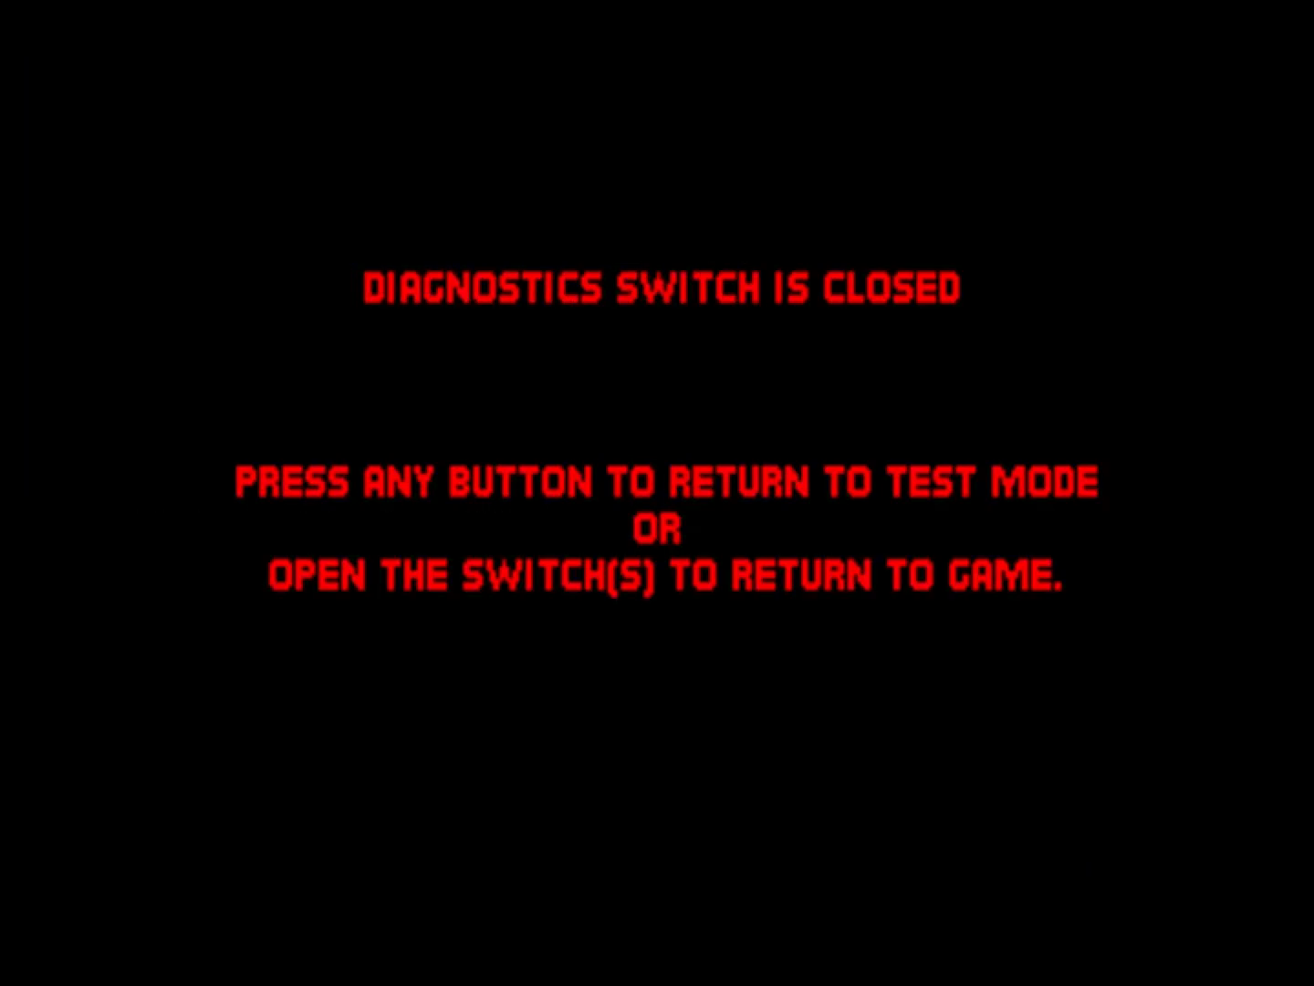
pyautogui.press('F2')
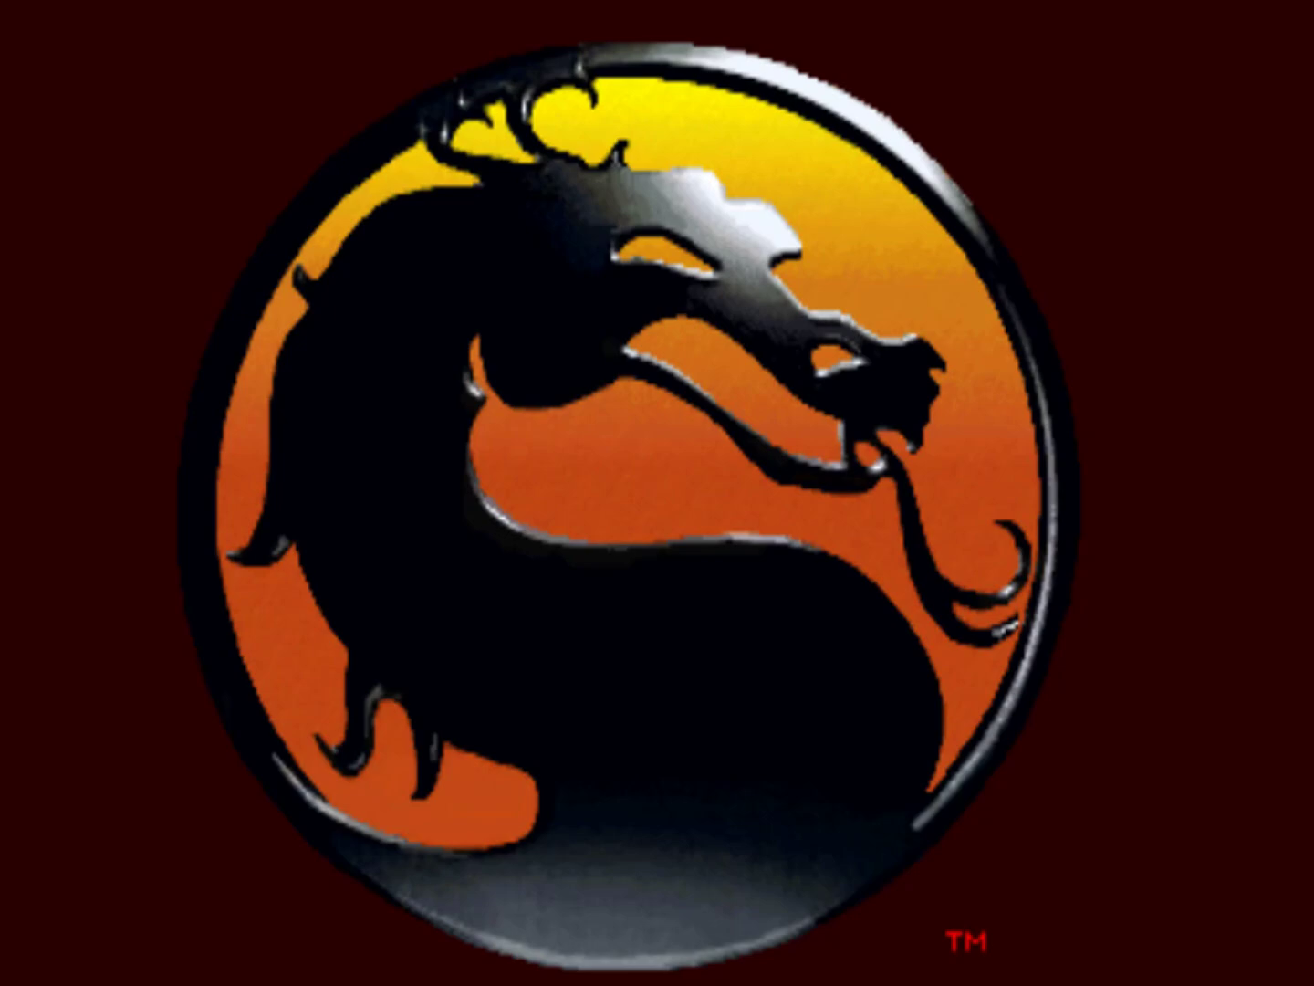
pyautogui.press('Escape')
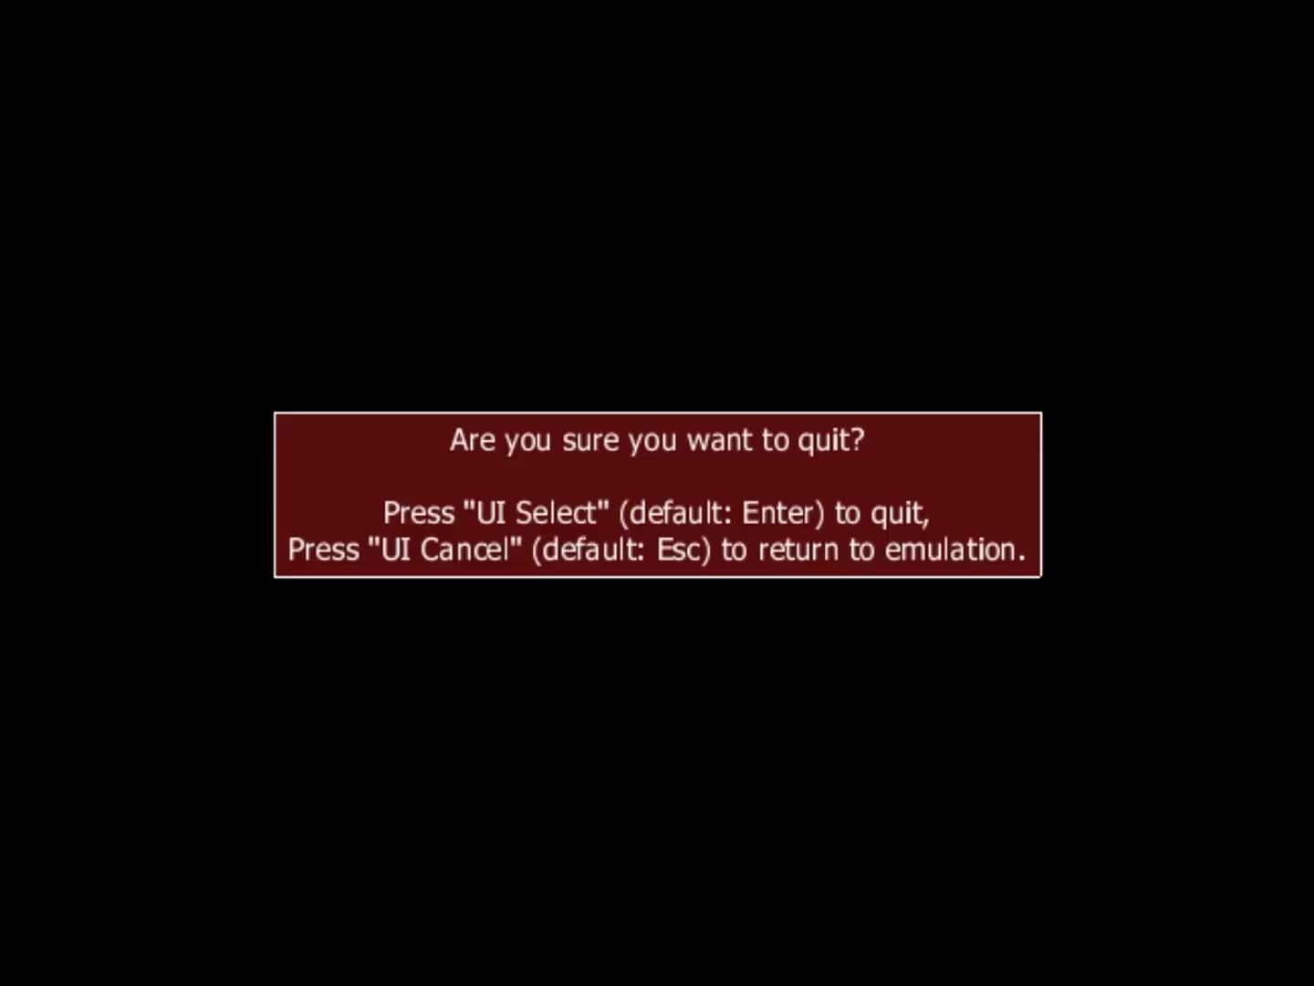
pyautogui.press('Return')
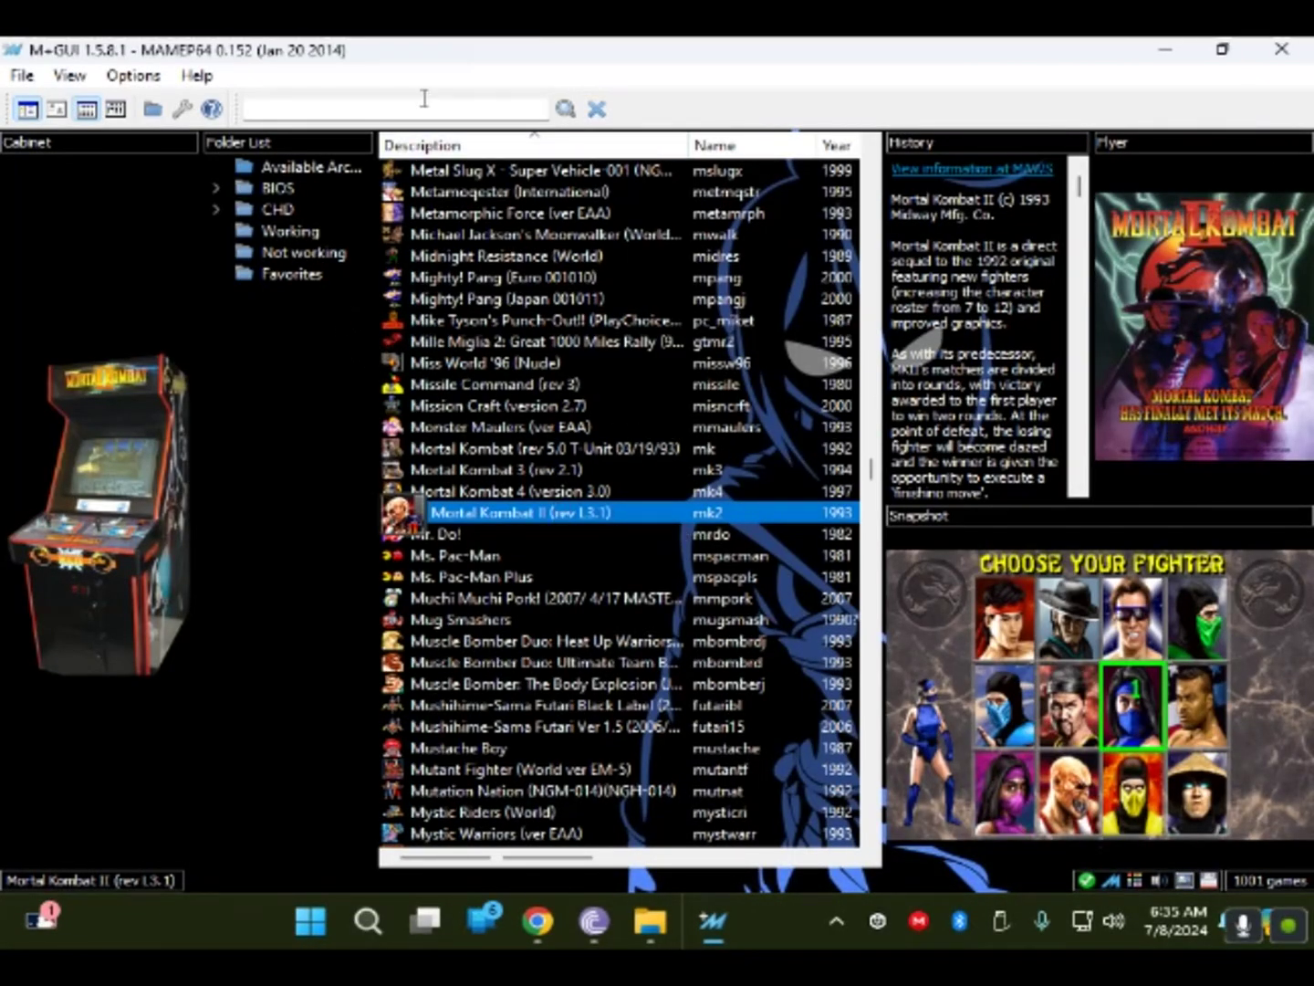
# Change the frontend's background image to bkground 5.png.
pyautogui.click(134, 77)
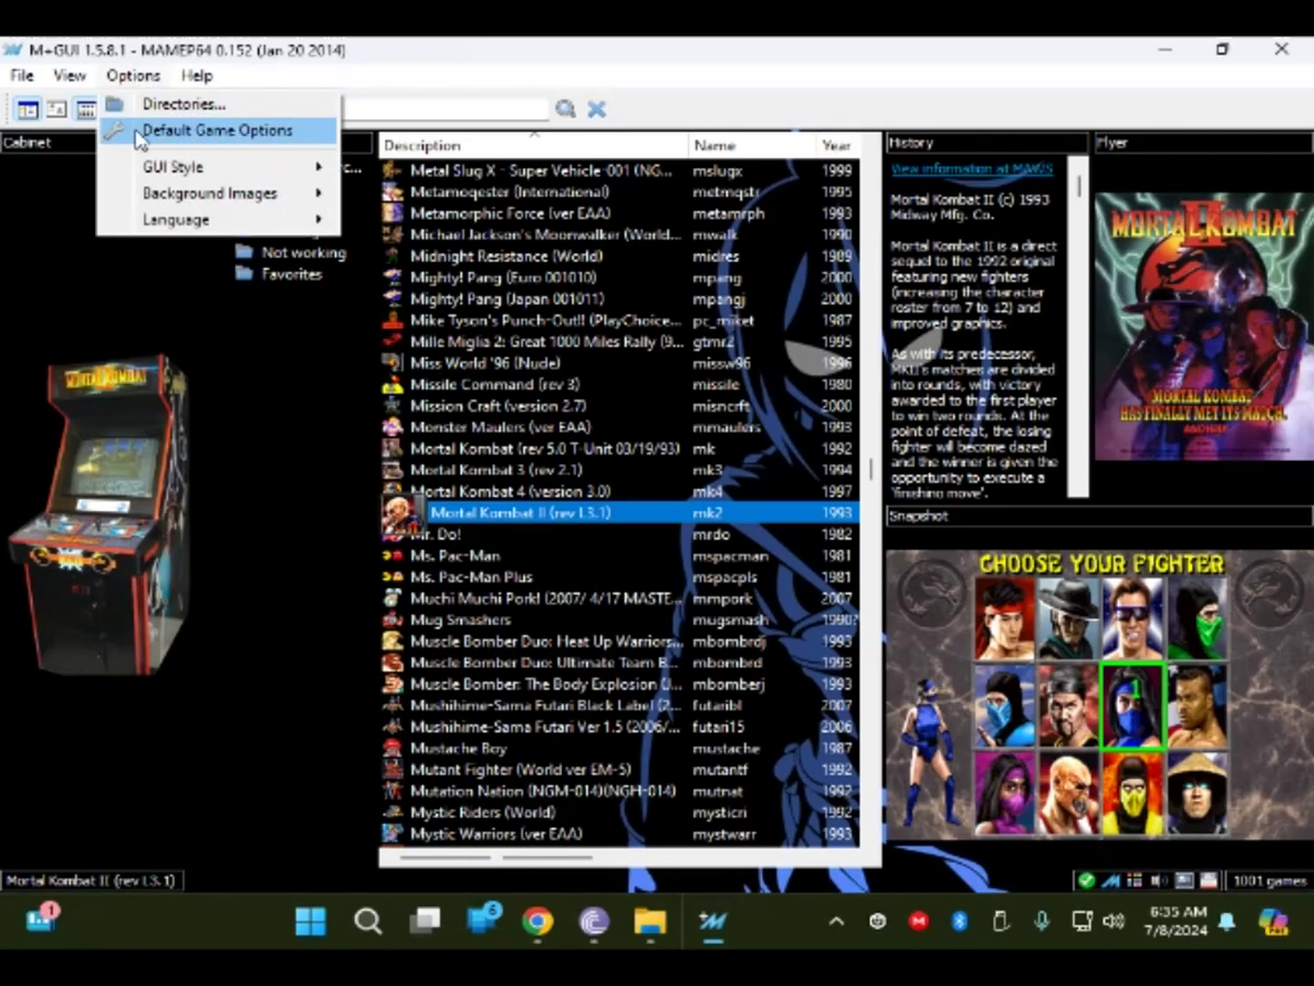
pyautogui.moveTo(174, 199)
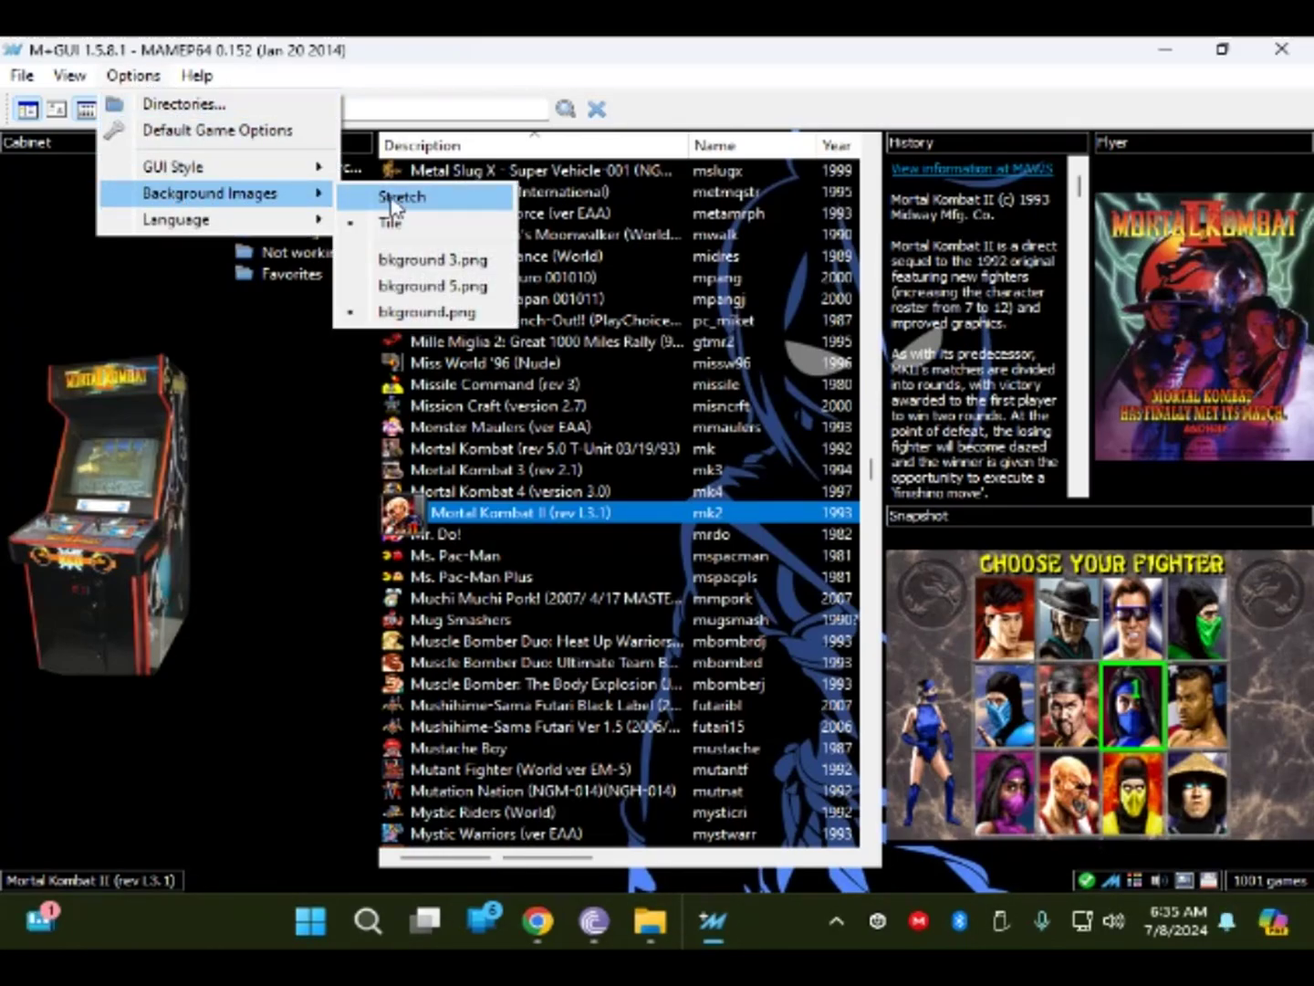
pyautogui.click(431, 284)
# Change the frontend's background image to bkground.png and set its display mode to Stretch.
pyautogui.click(134, 76)
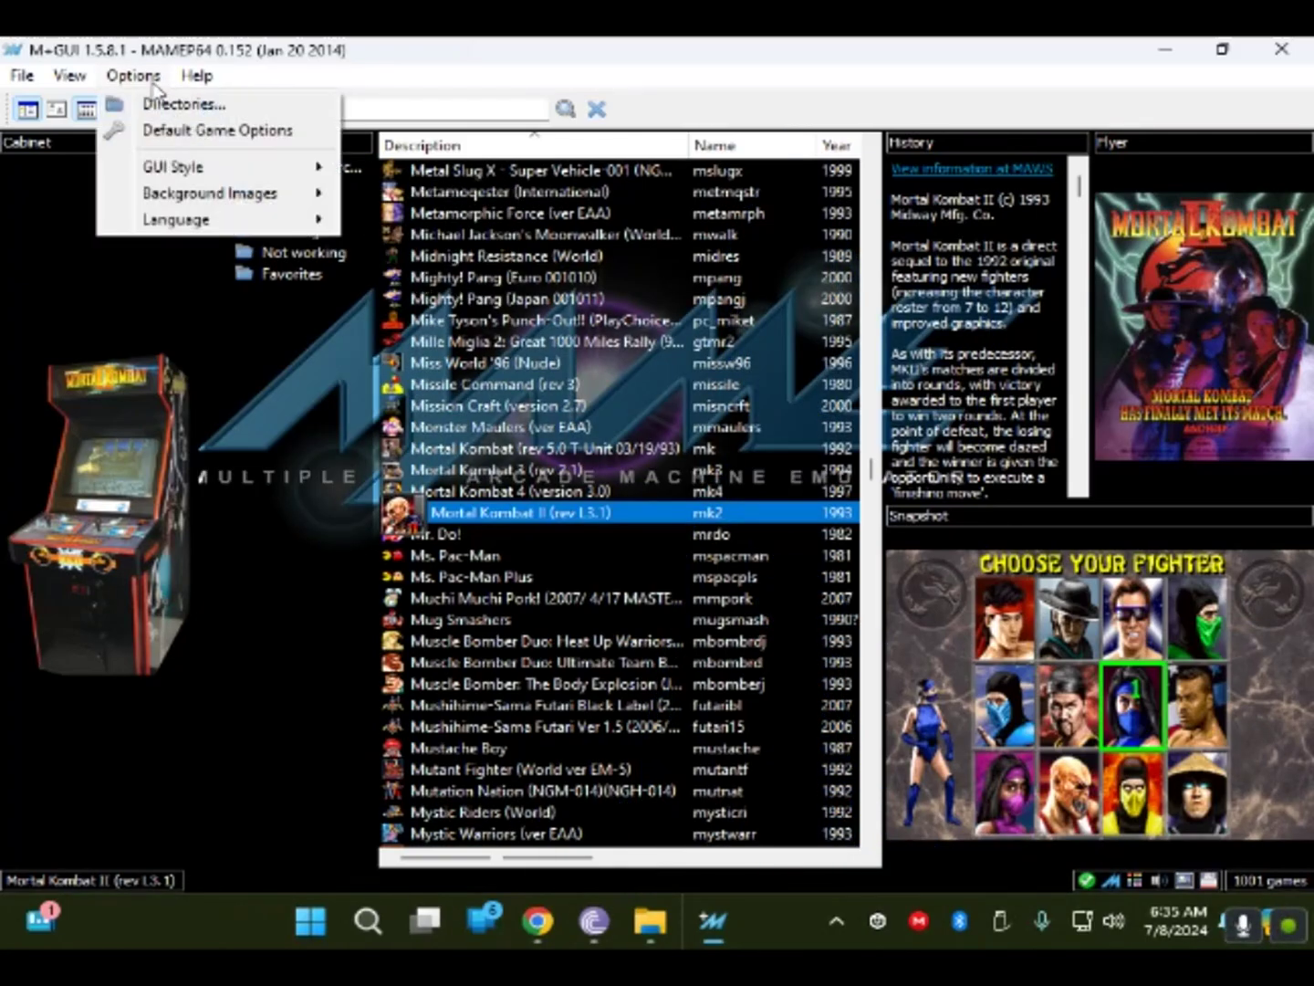
pyautogui.moveTo(260, 206)
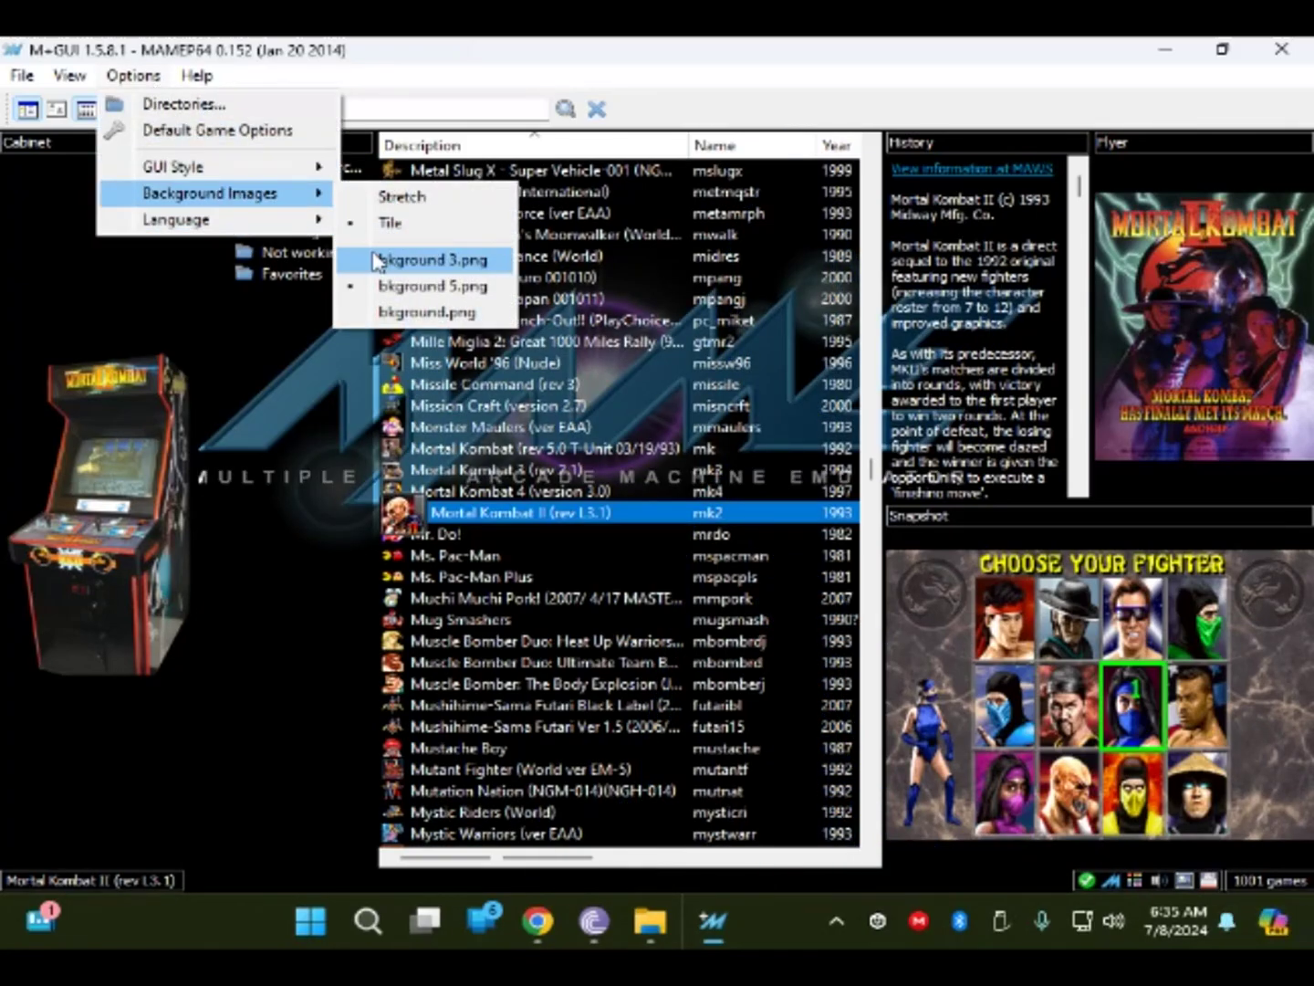
pyautogui.click(407, 312)
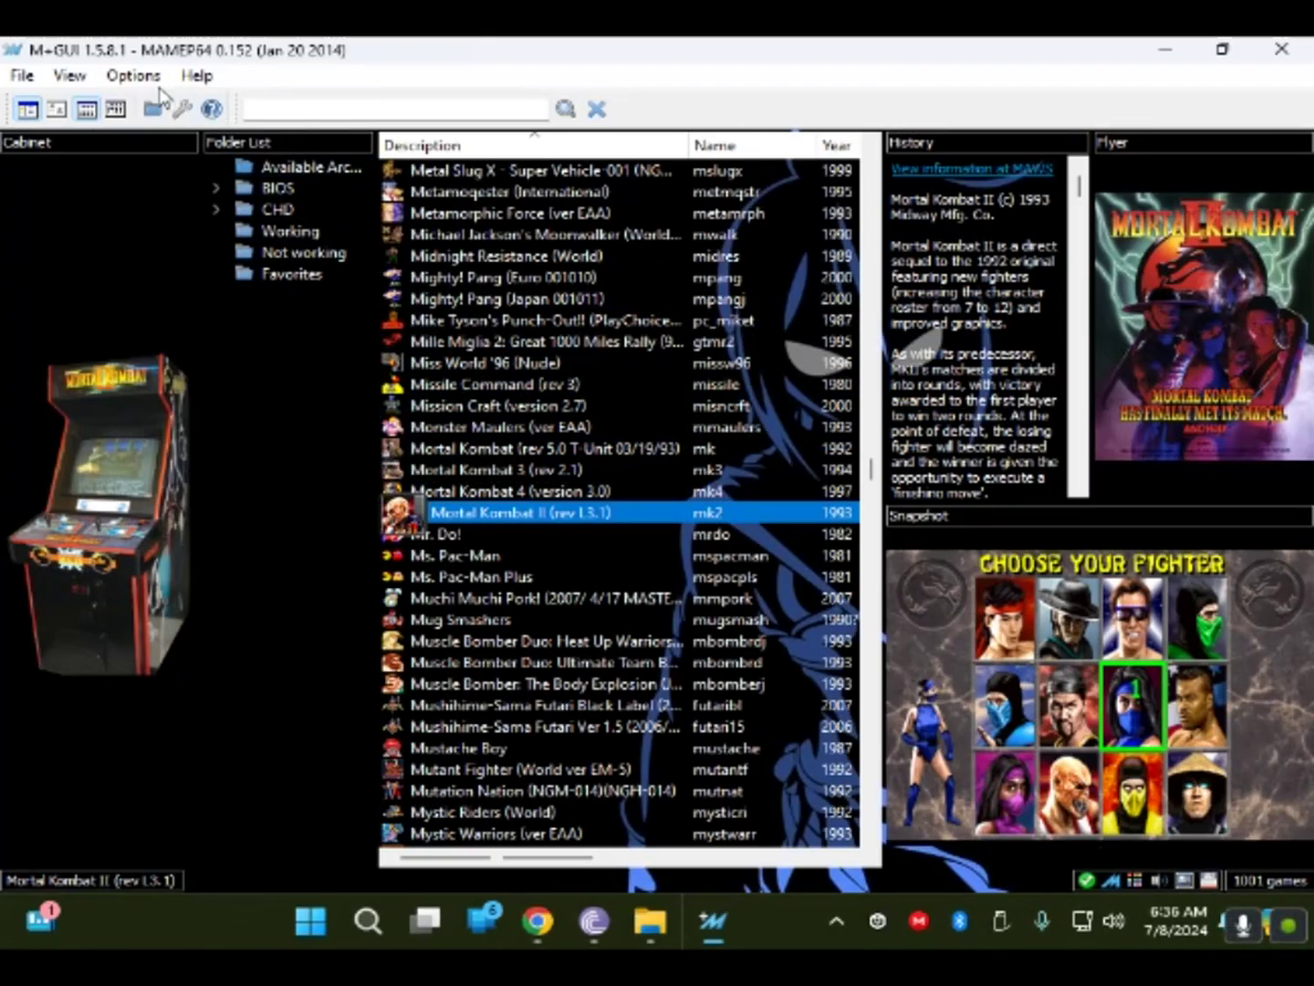
pyautogui.click(134, 75)
pyautogui.moveTo(270, 206)
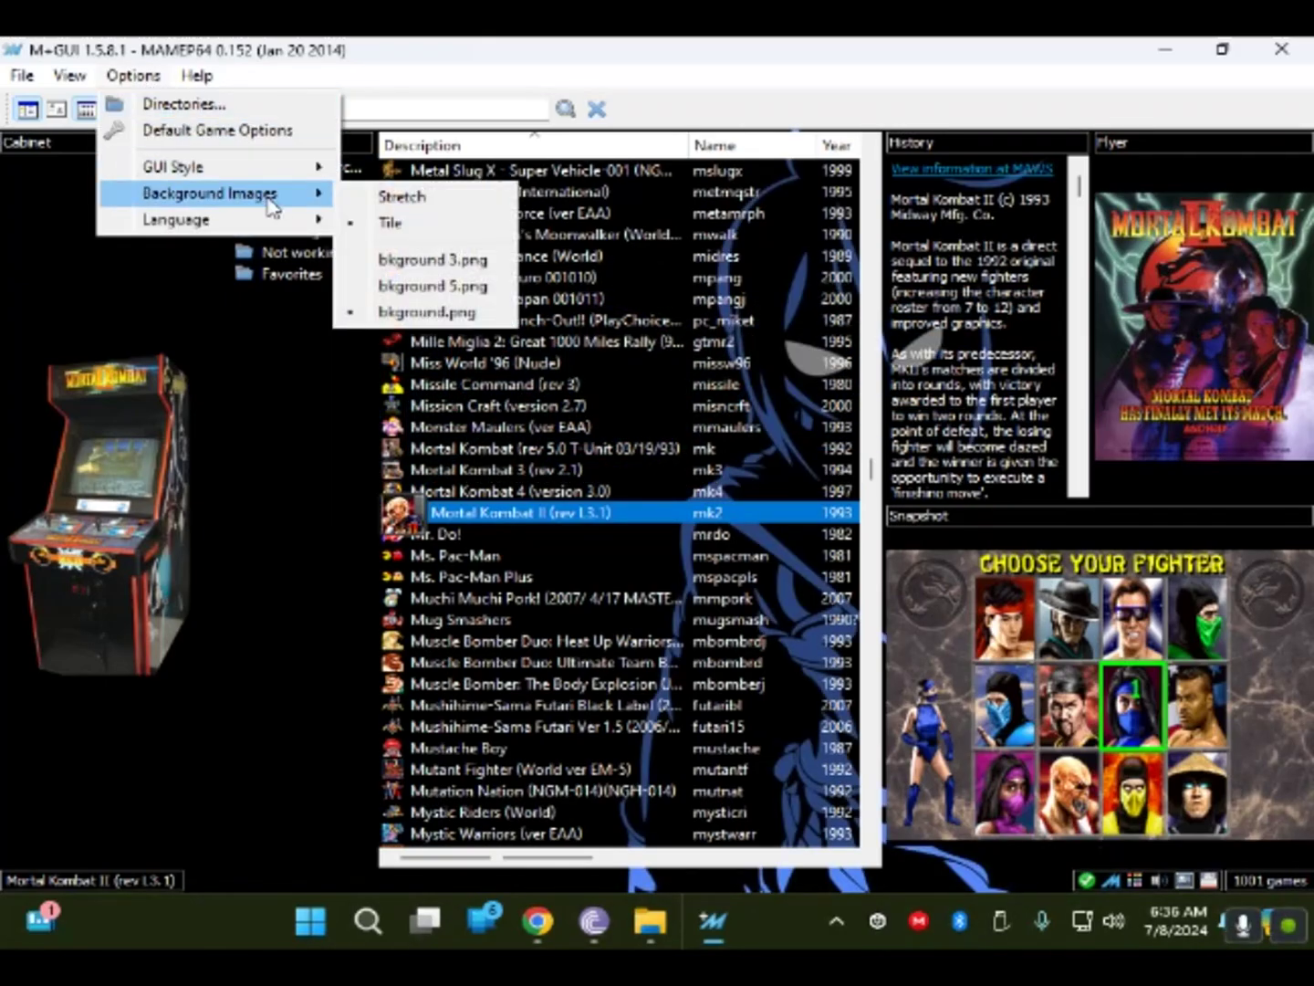
pyautogui.click(383, 201)
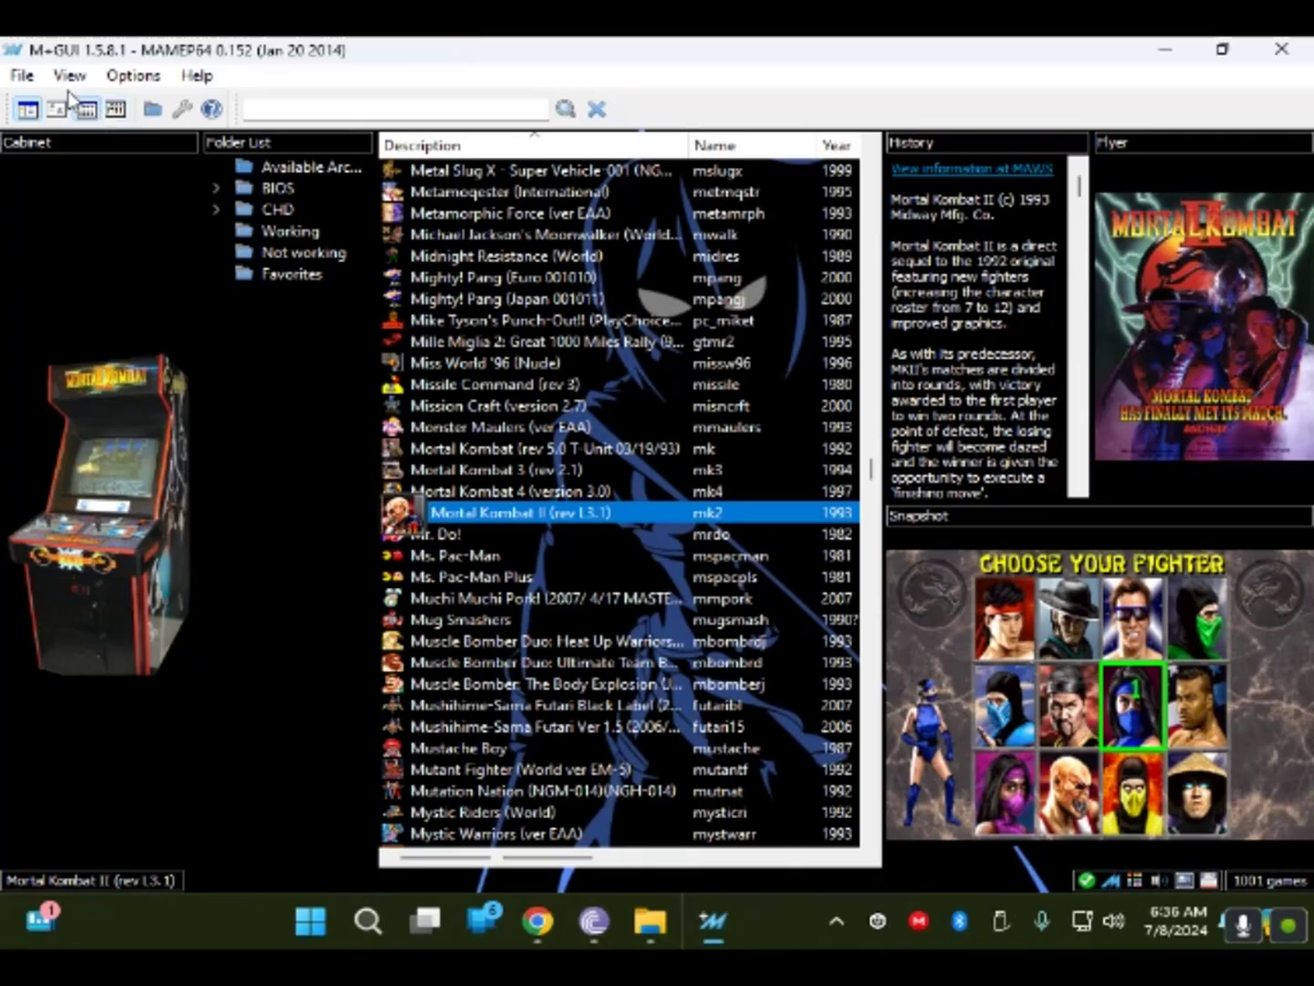
pyautogui.click(27, 80)
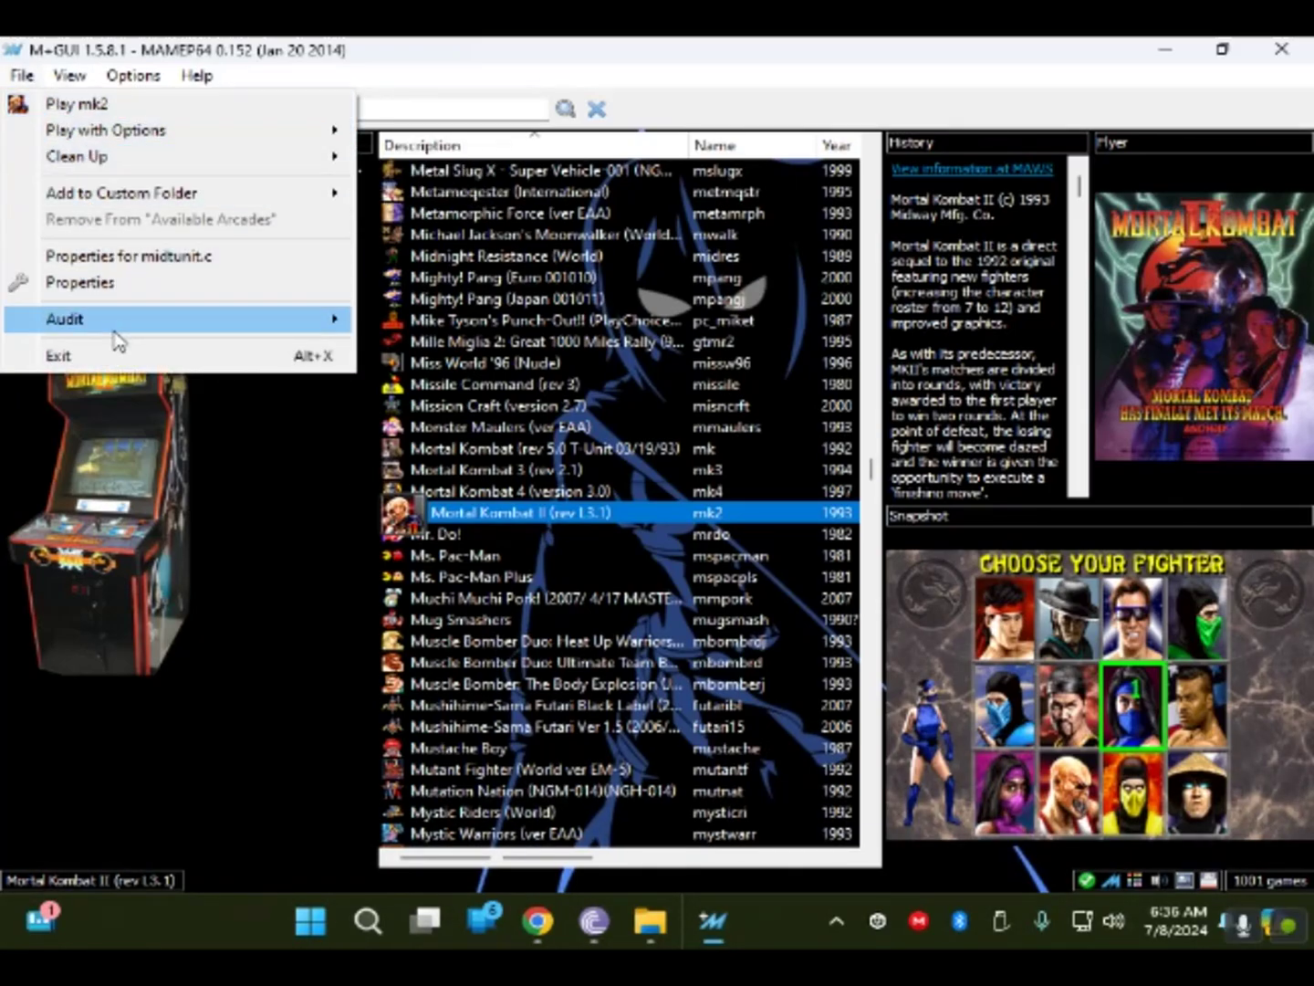
pyautogui.moveTo(90, 80)
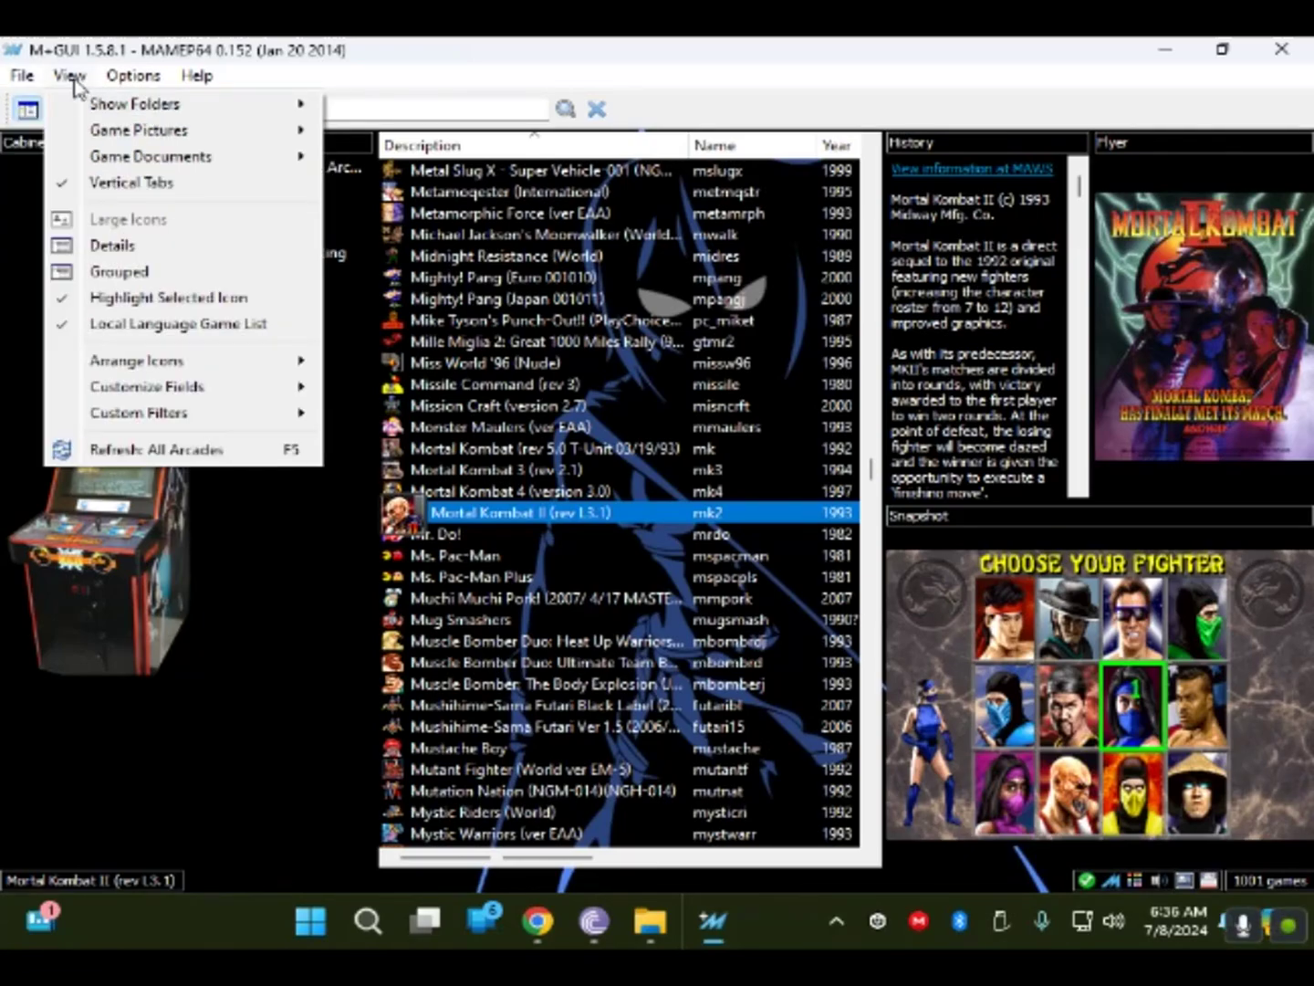
pyautogui.moveTo(191, 79)
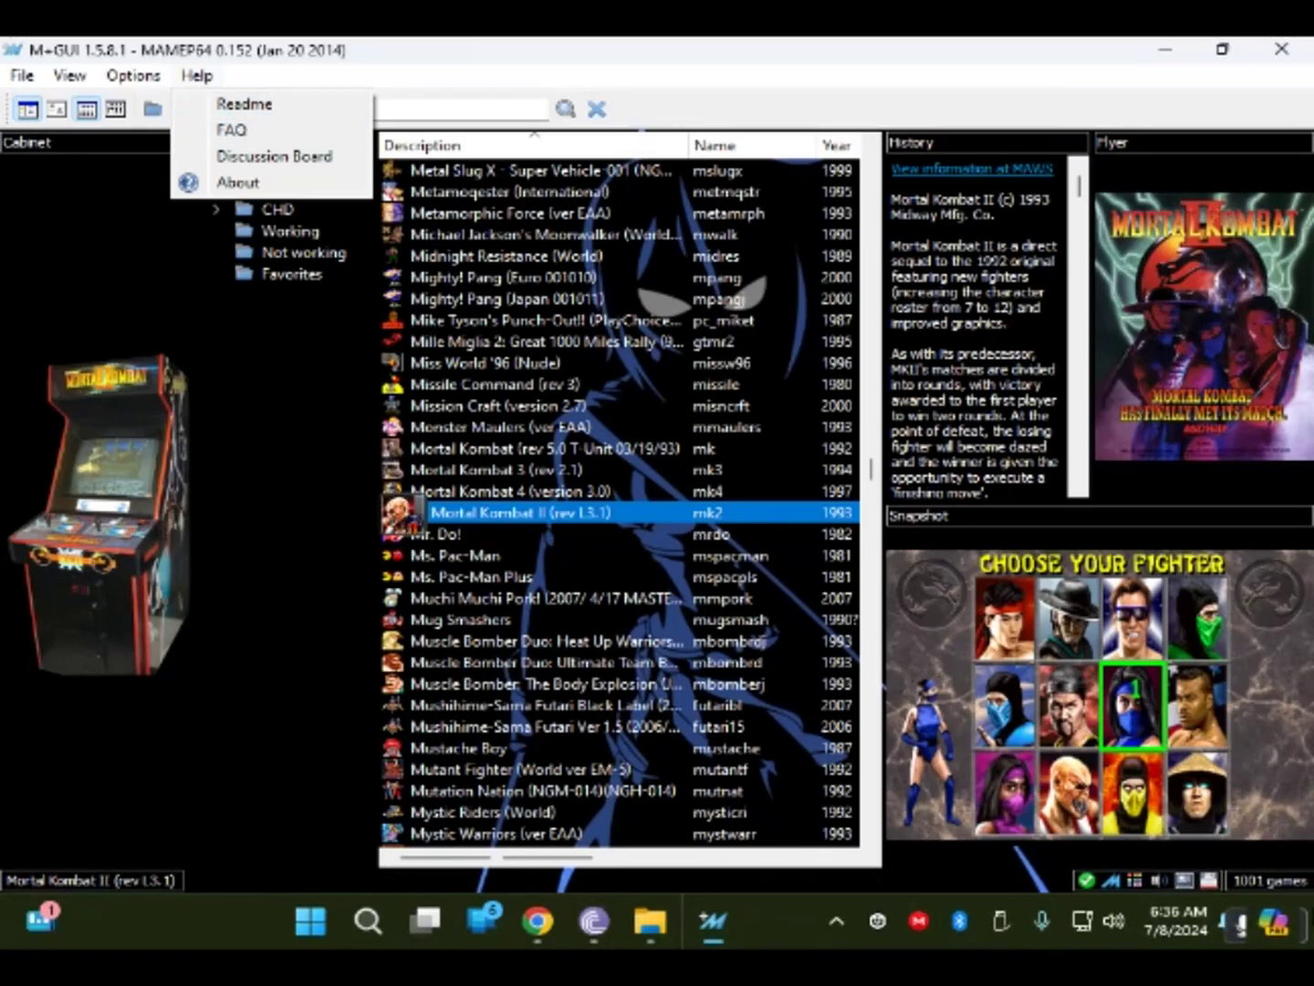
pyautogui.click(509, 64)
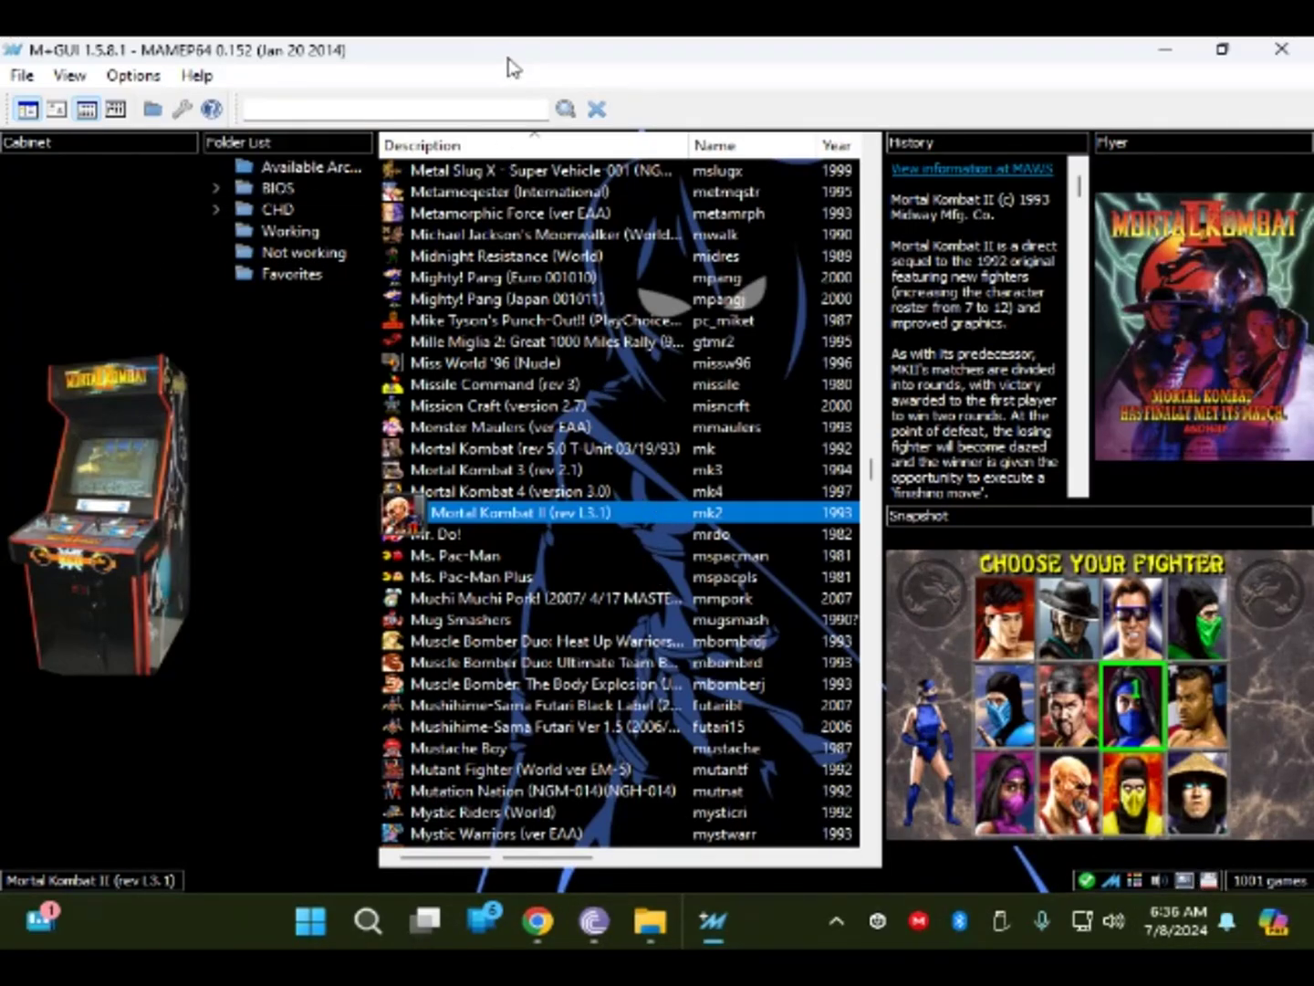